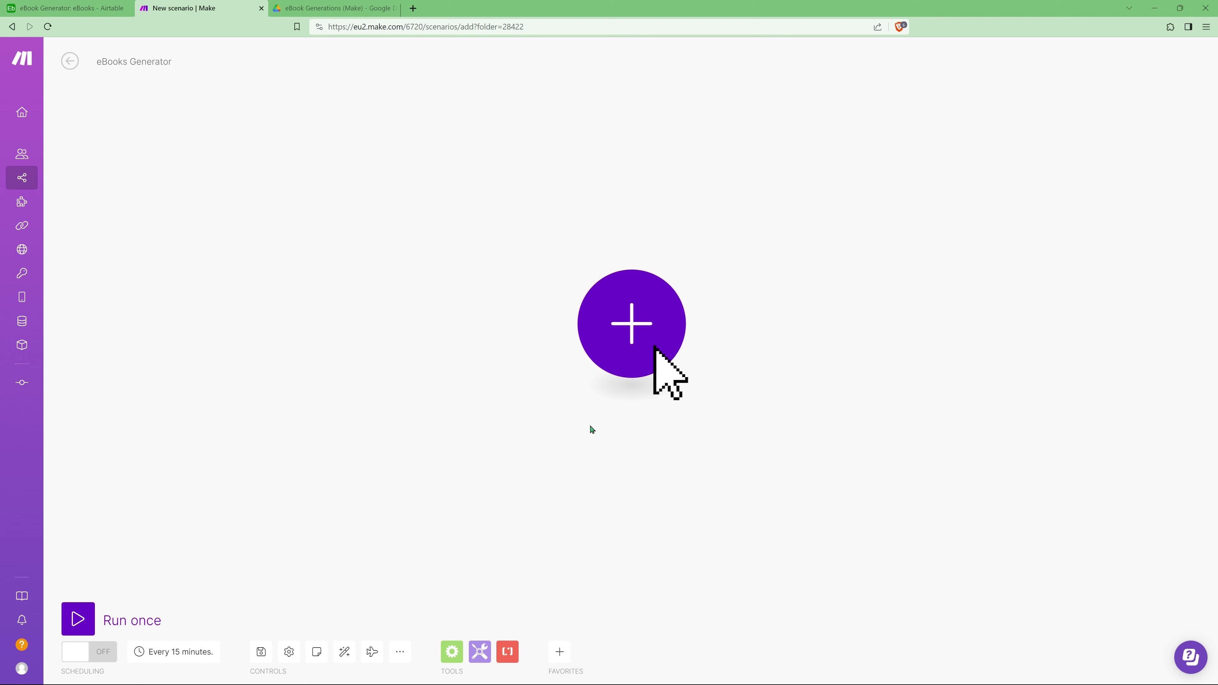
Step: Switch to Airtable and add a field to the eBook Chapters table that links to eBooks, with Title as a lookup field
left_click(81, 8)
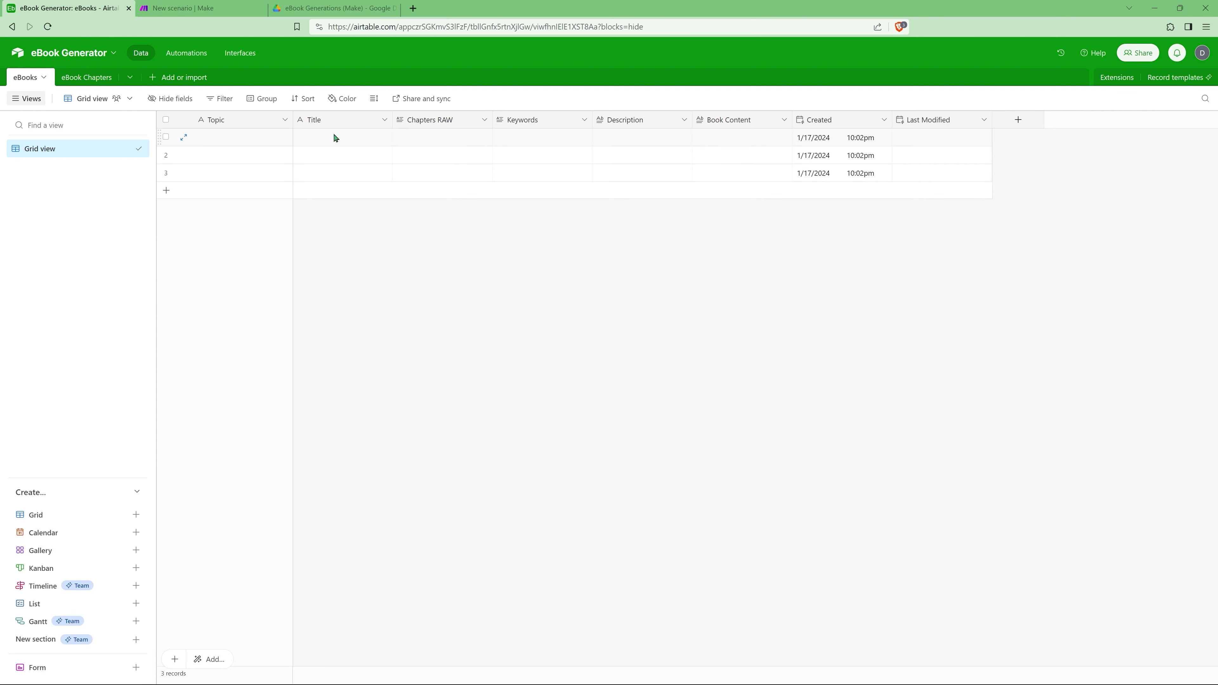
left_click(87, 78)
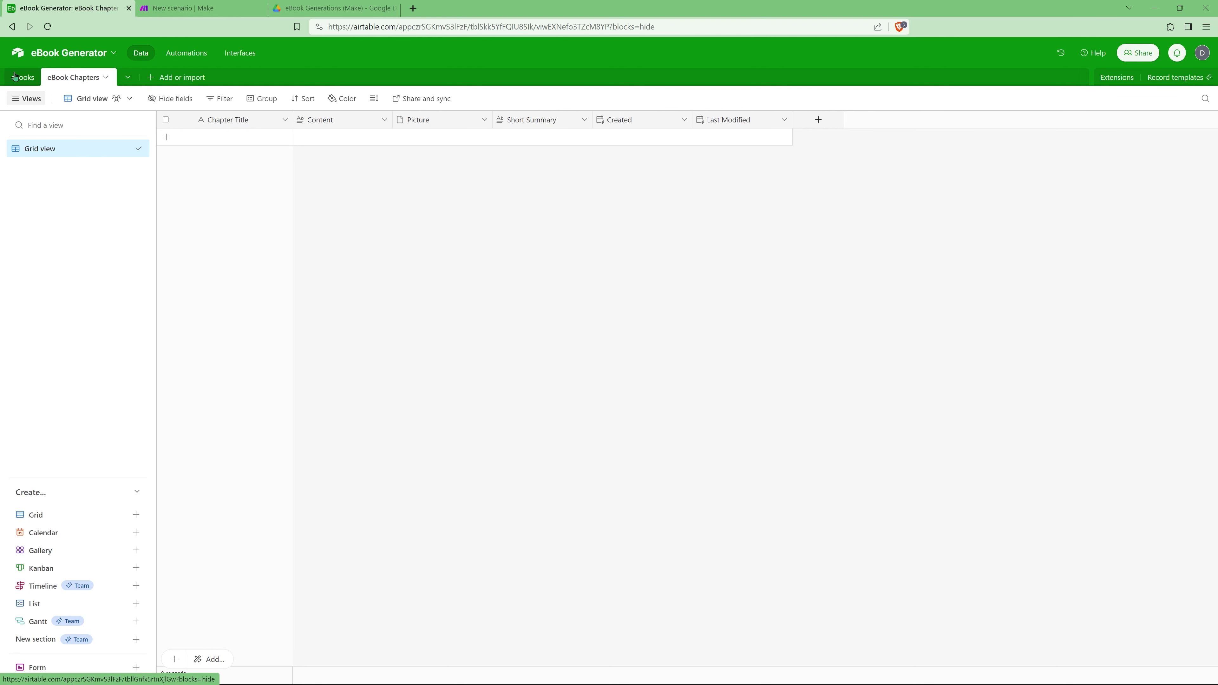
left_click(821, 123)
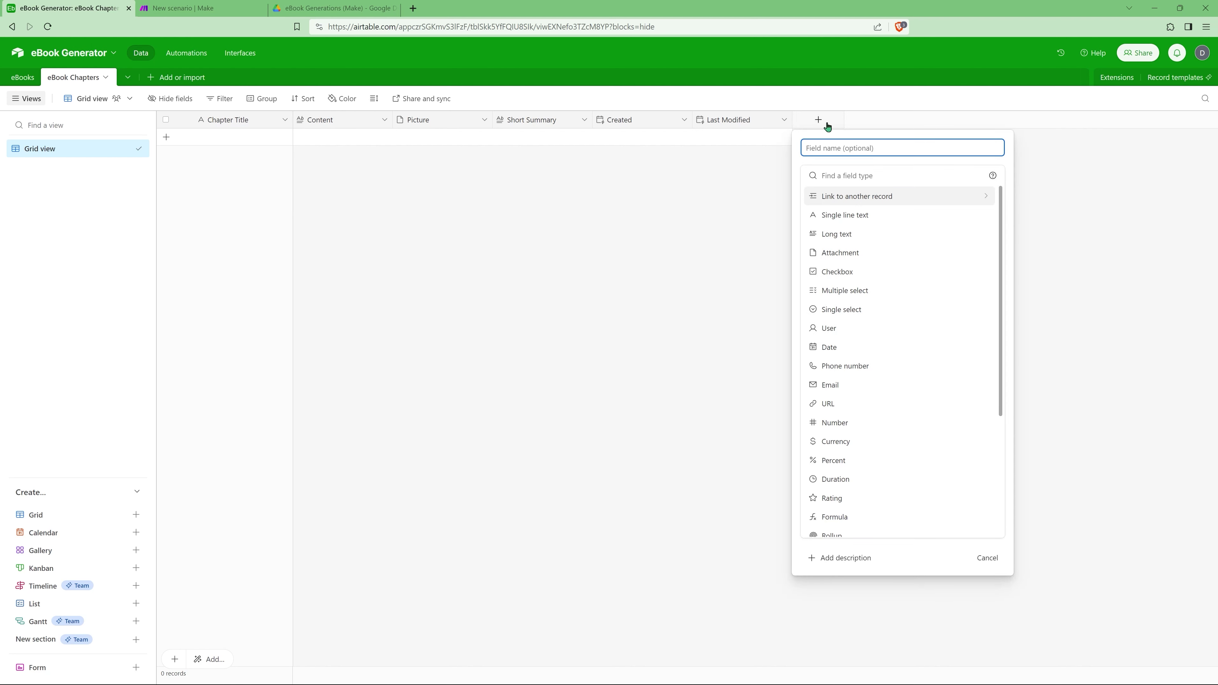
left_click(843, 197)
left_click(840, 205)
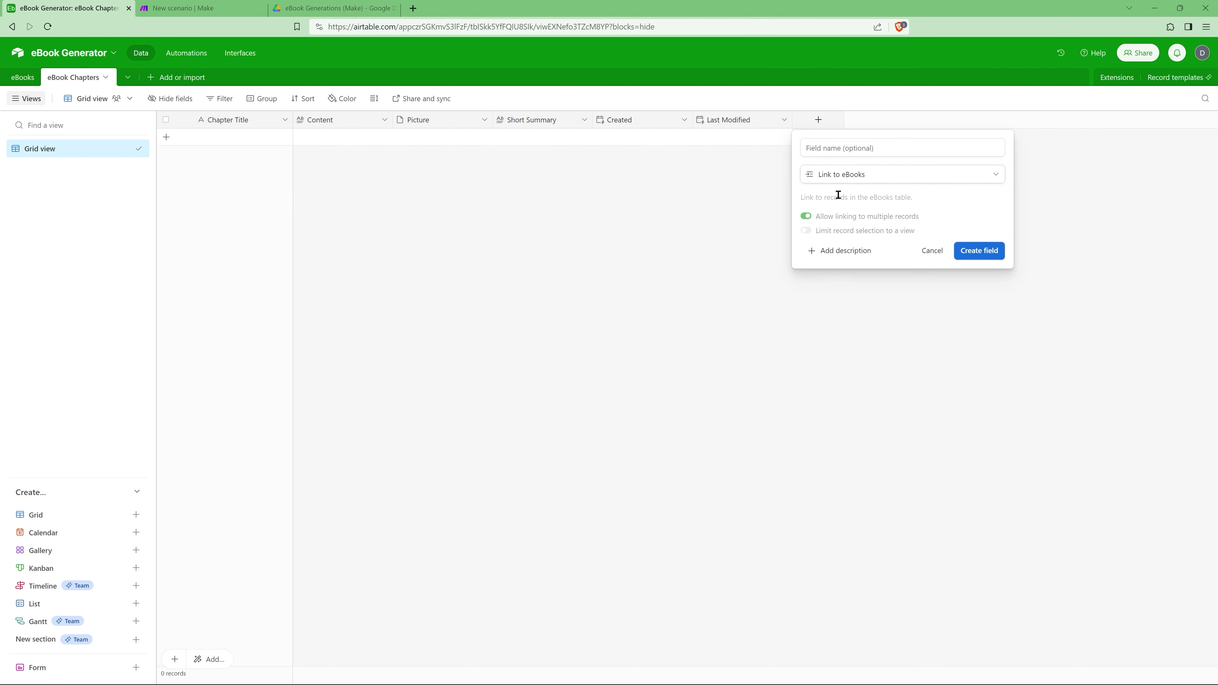
key("Return")
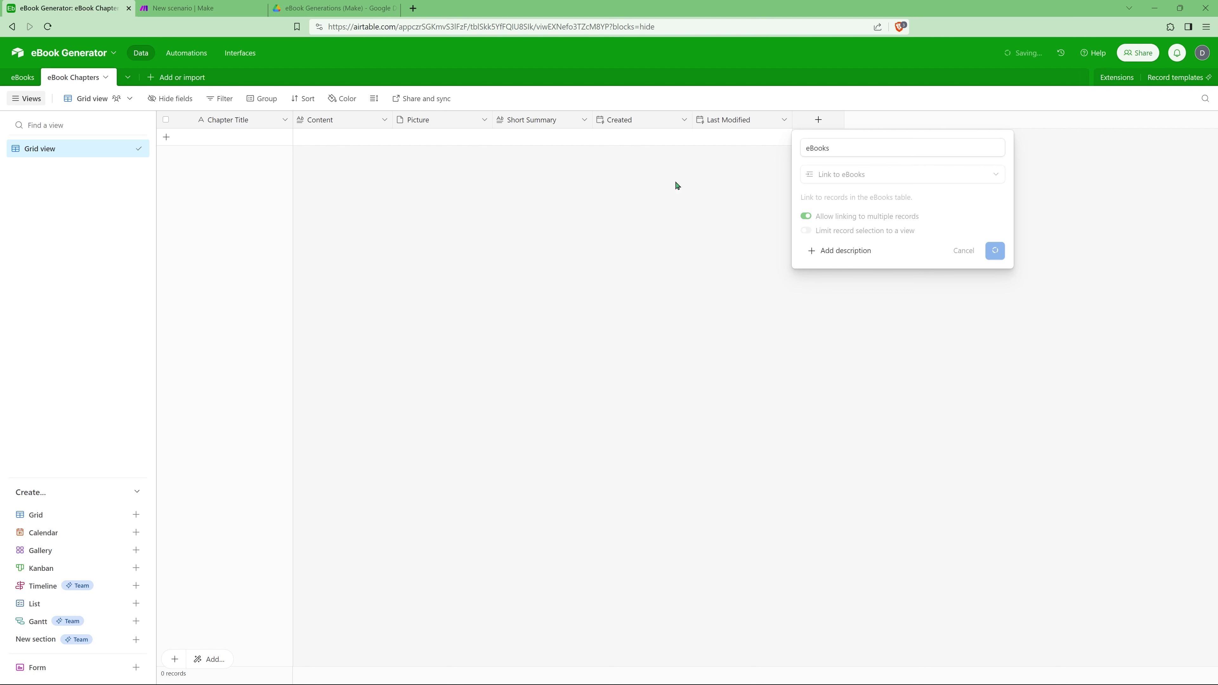
left_click(546, 311)
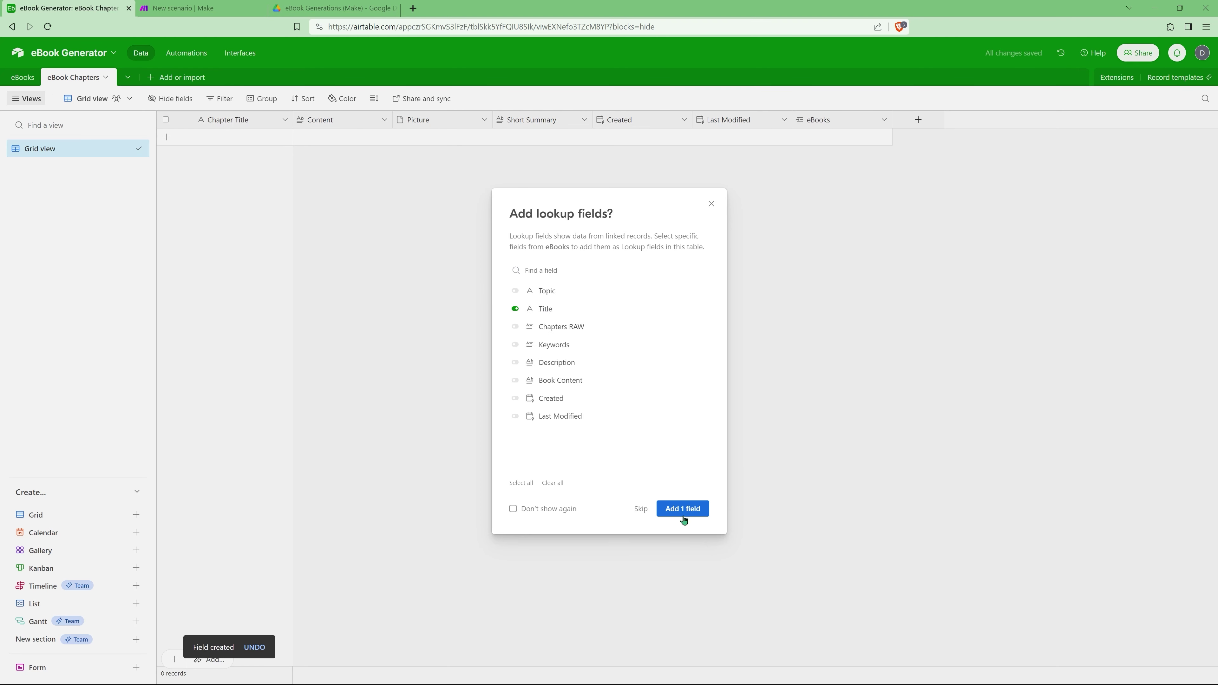
left_click(686, 508)
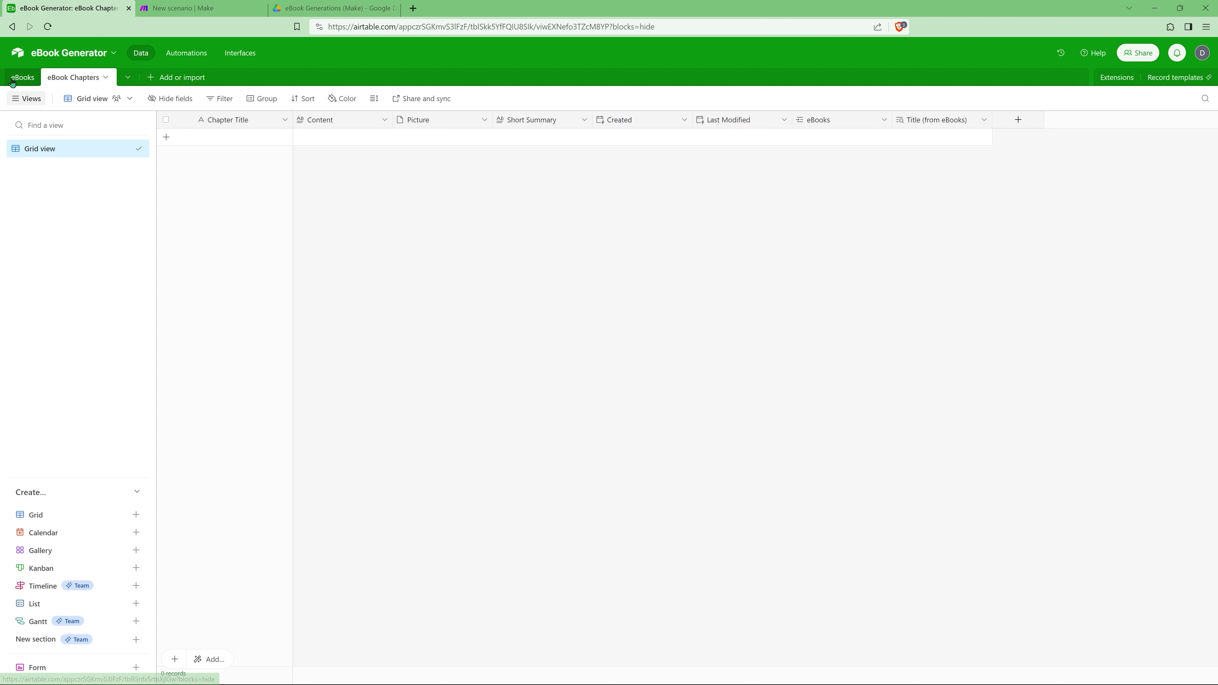
Step: Delete the three empty records from the eBooks table
left_click(22, 77)
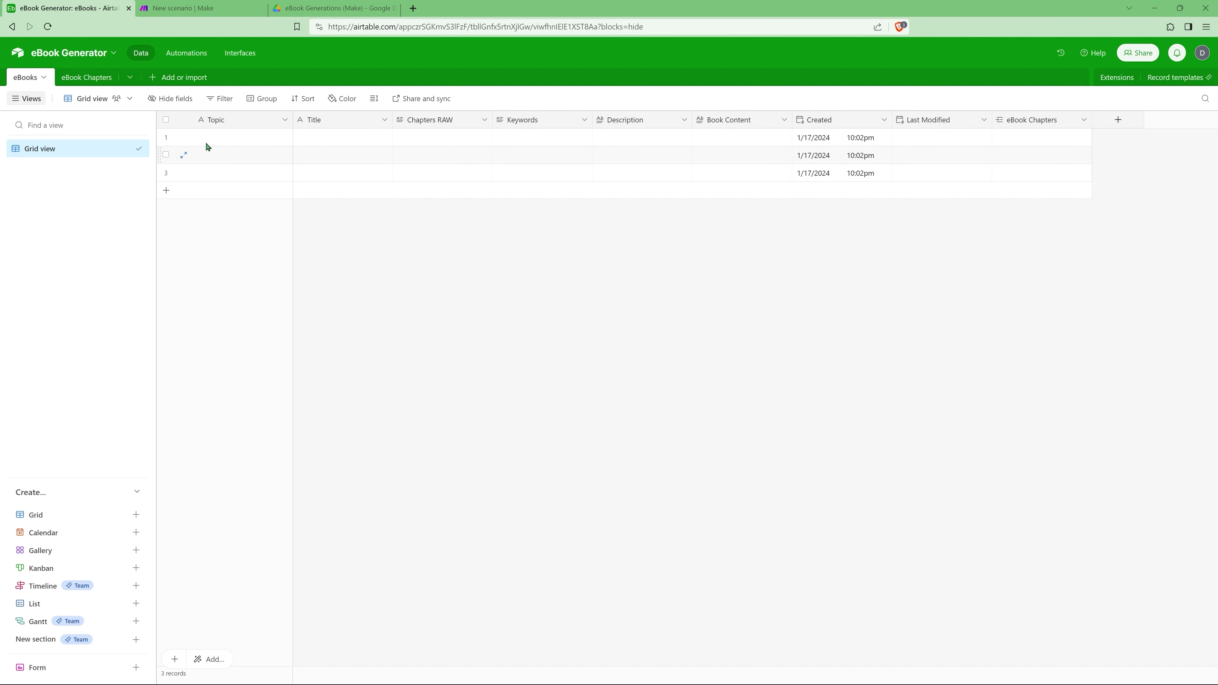
left_click(191, 8)
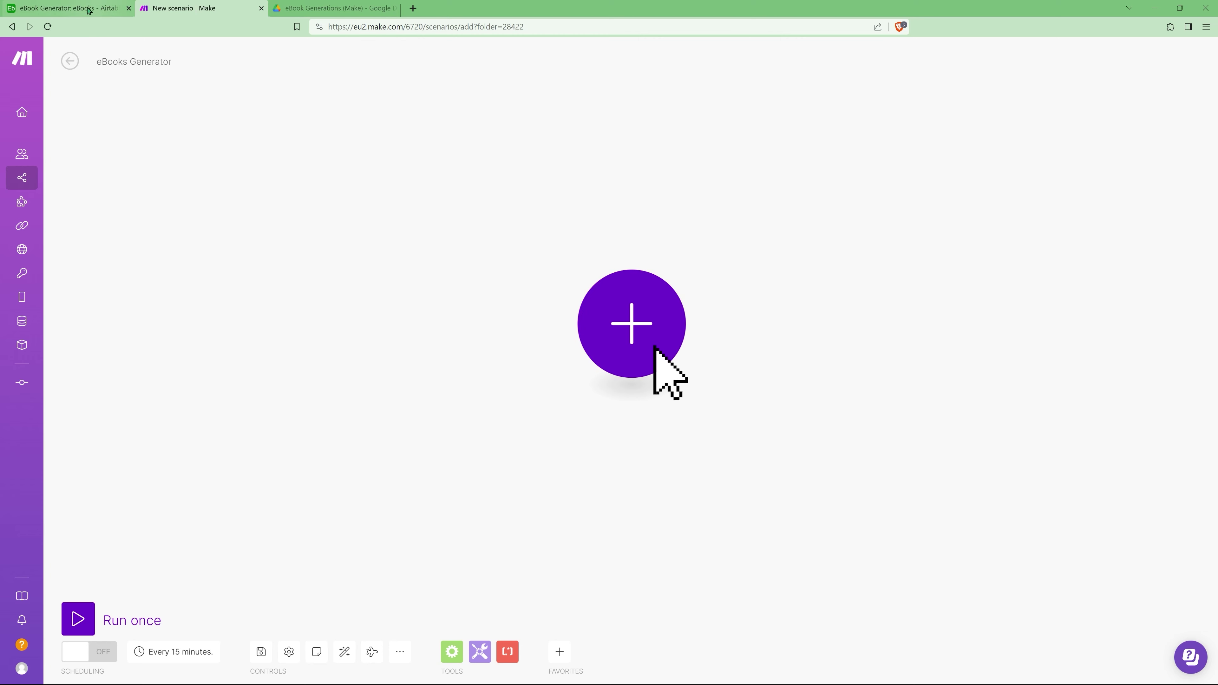
left_click(75, 10)
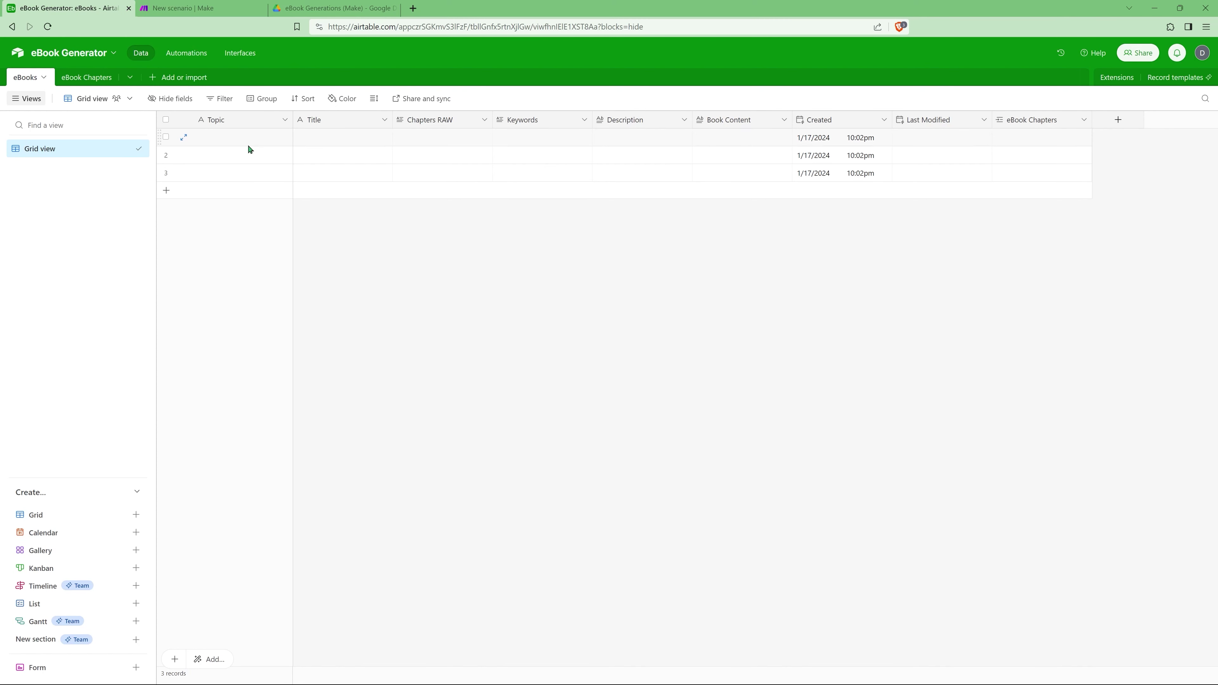
left_click(166, 136)
left_click(165, 154)
left_click(166, 172)
right_click(206, 158)
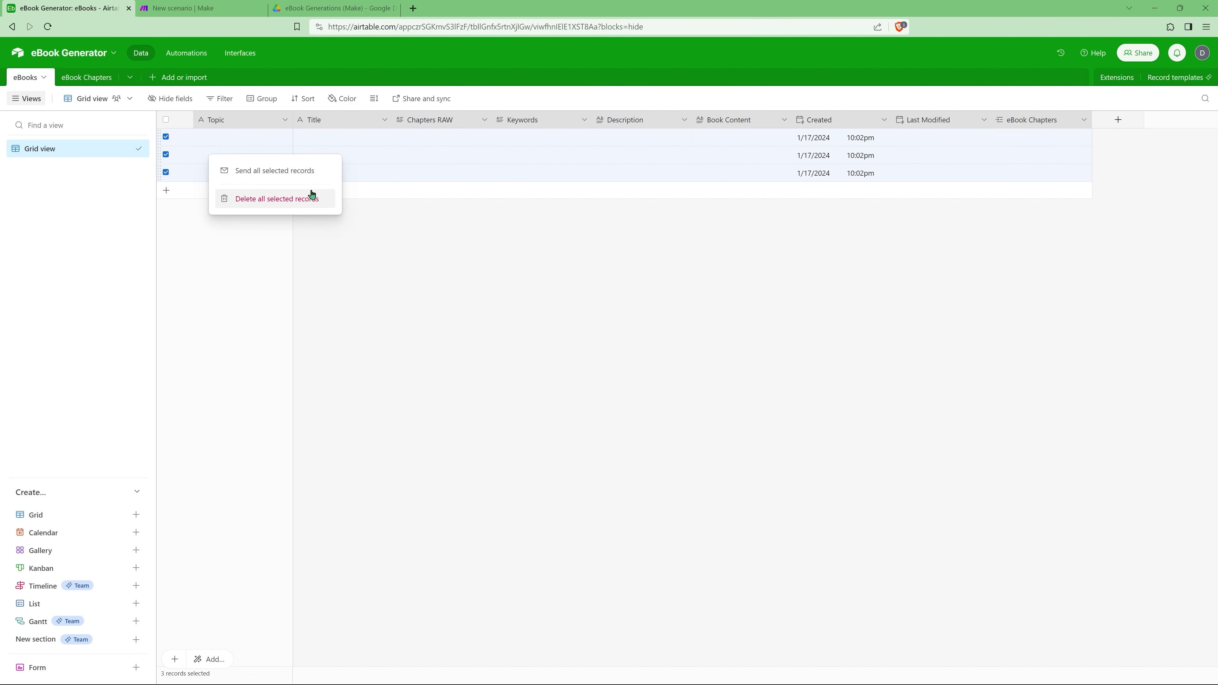
left_click(292, 197)
Step: Add a record to the eBooks table with the topic "cold emailing"
left_click(196, 142)
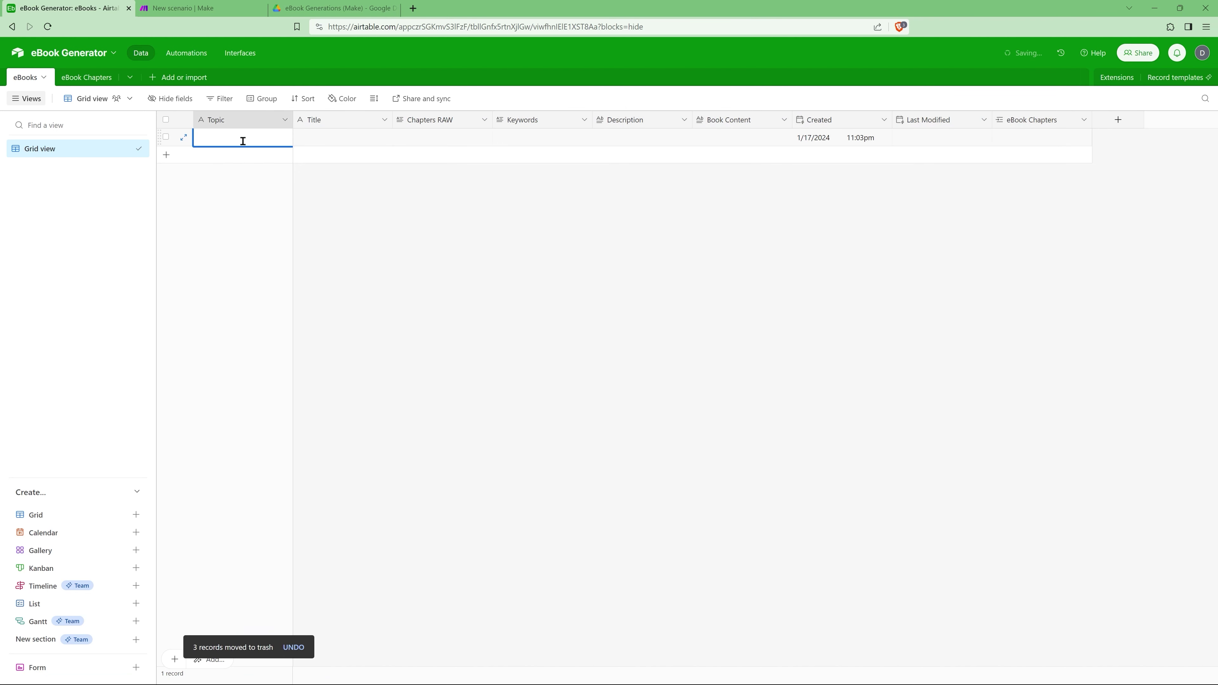
type("cold emailing")
left_click(275, 213)
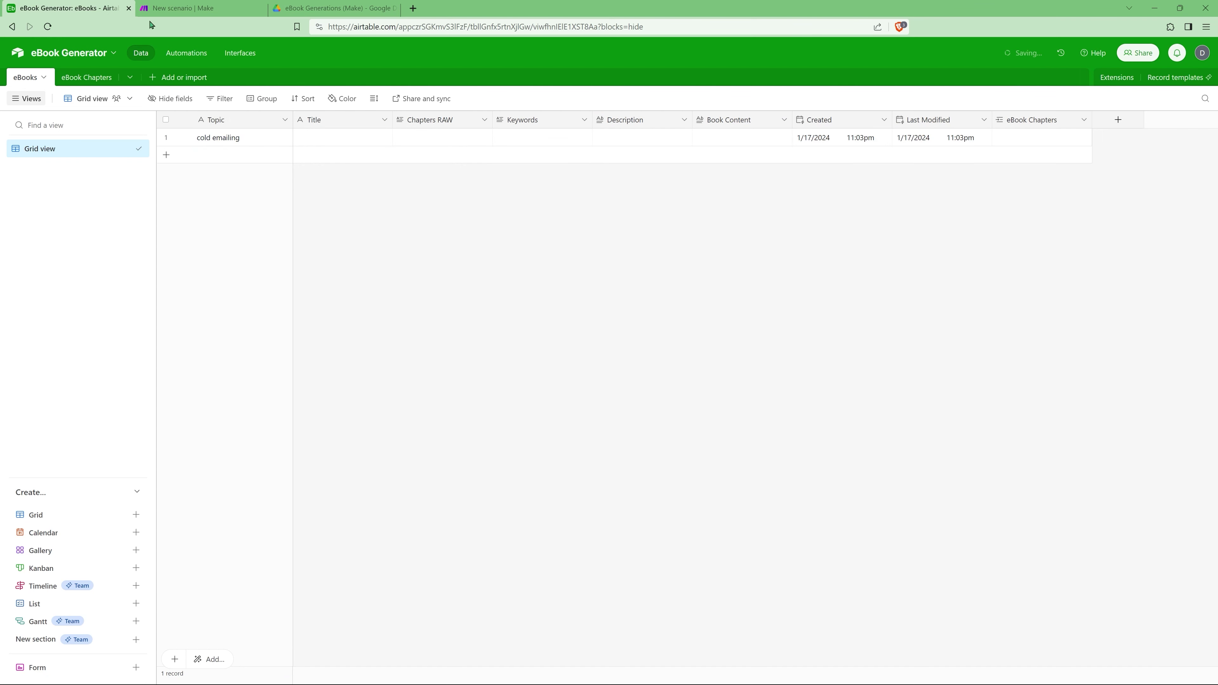
left_click(159, 8)
left_click(605, 329)
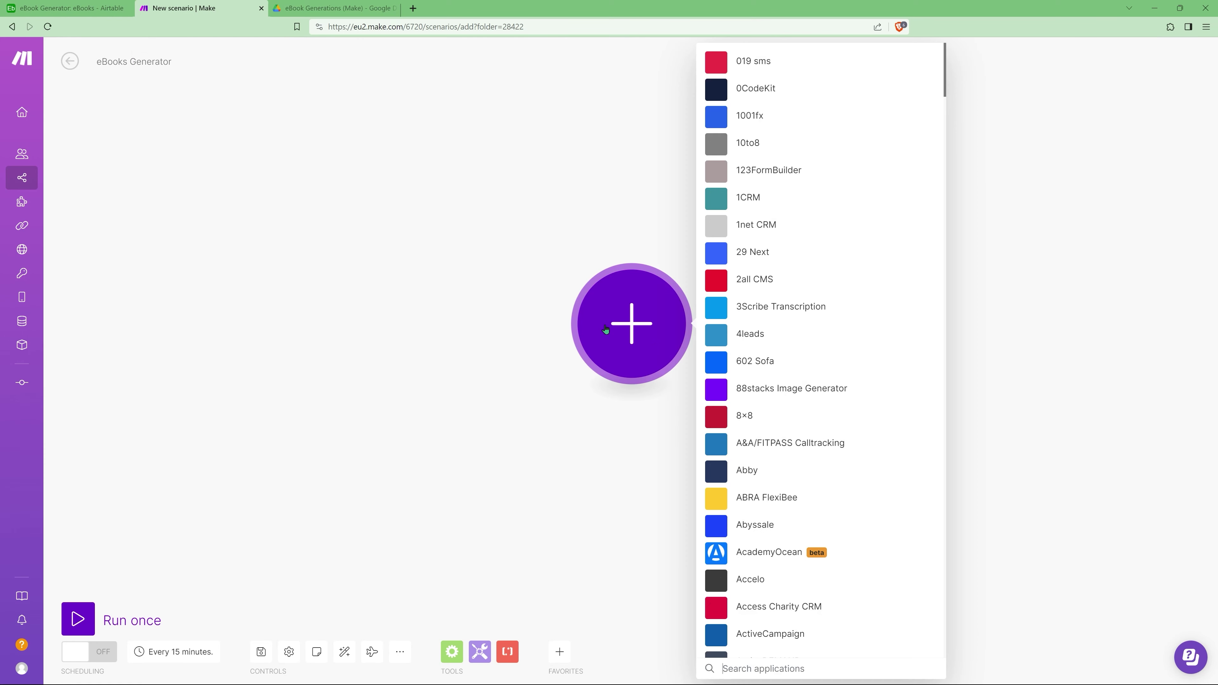
type("airtable")
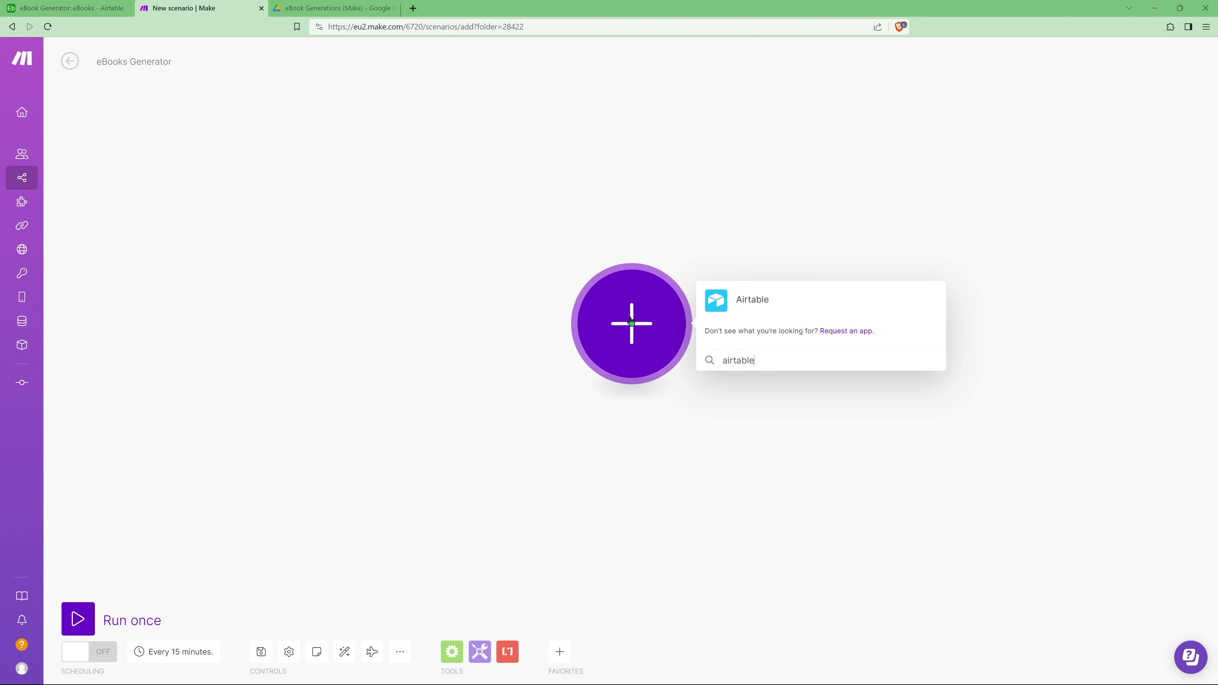
left_click(764, 302)
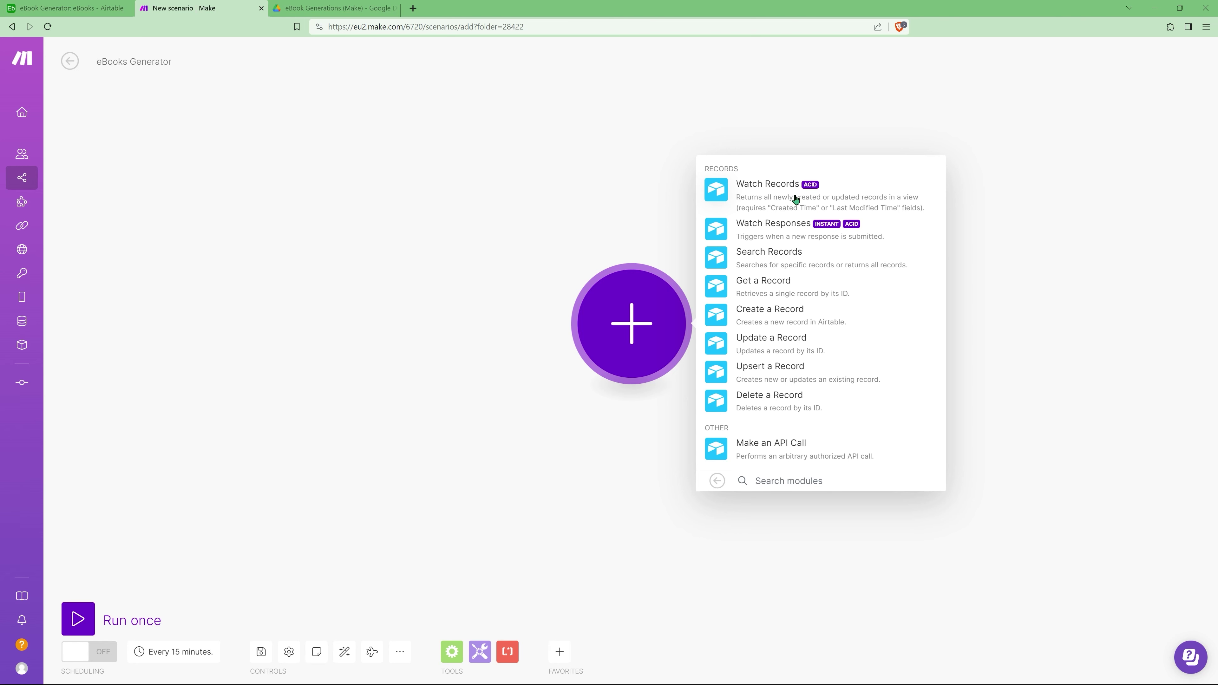
left_click(758, 198)
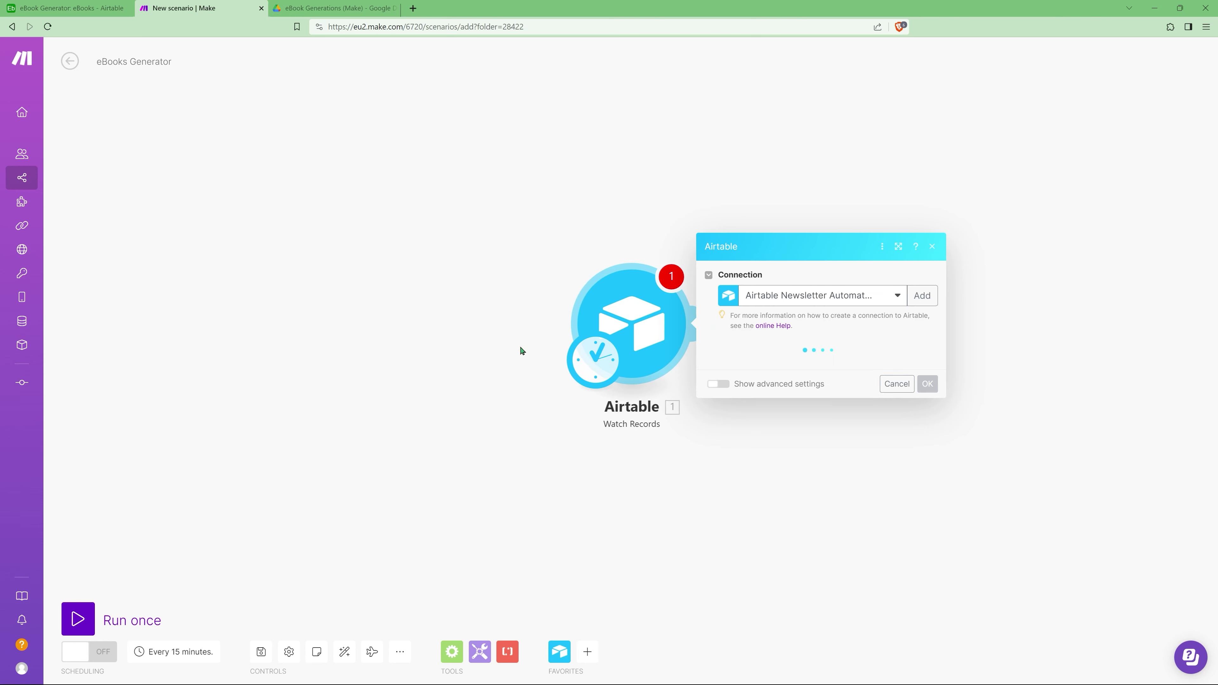
Step: Create a new Airtable OAuth connection for the module named "Airtable eBook Automations"
left_click(922, 294)
left_click(1032, 306)
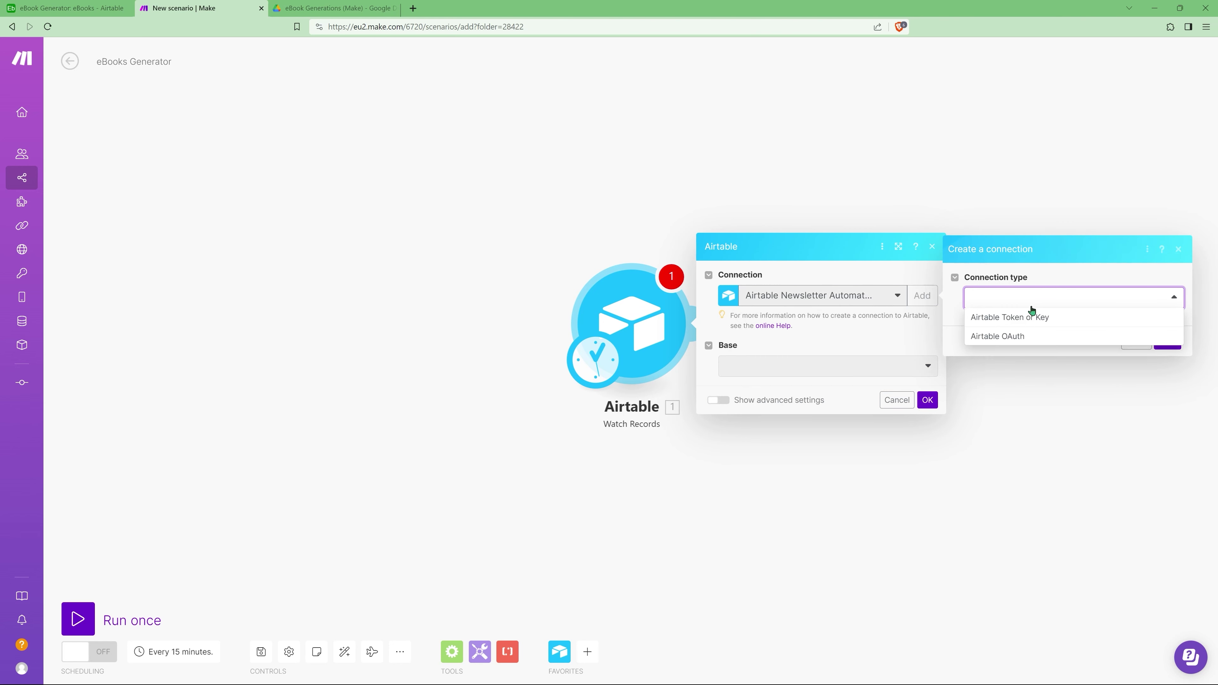
left_click(1014, 338)
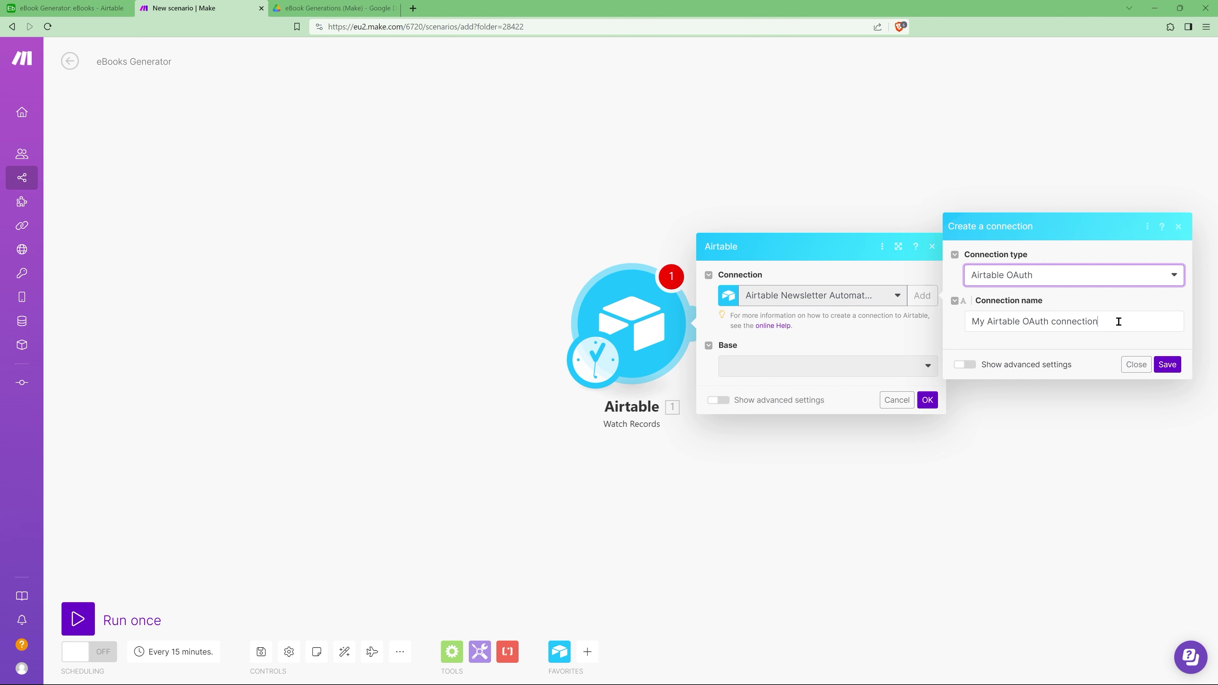
left_click_drag(1118, 321, 946, 324)
type("Airtable ")
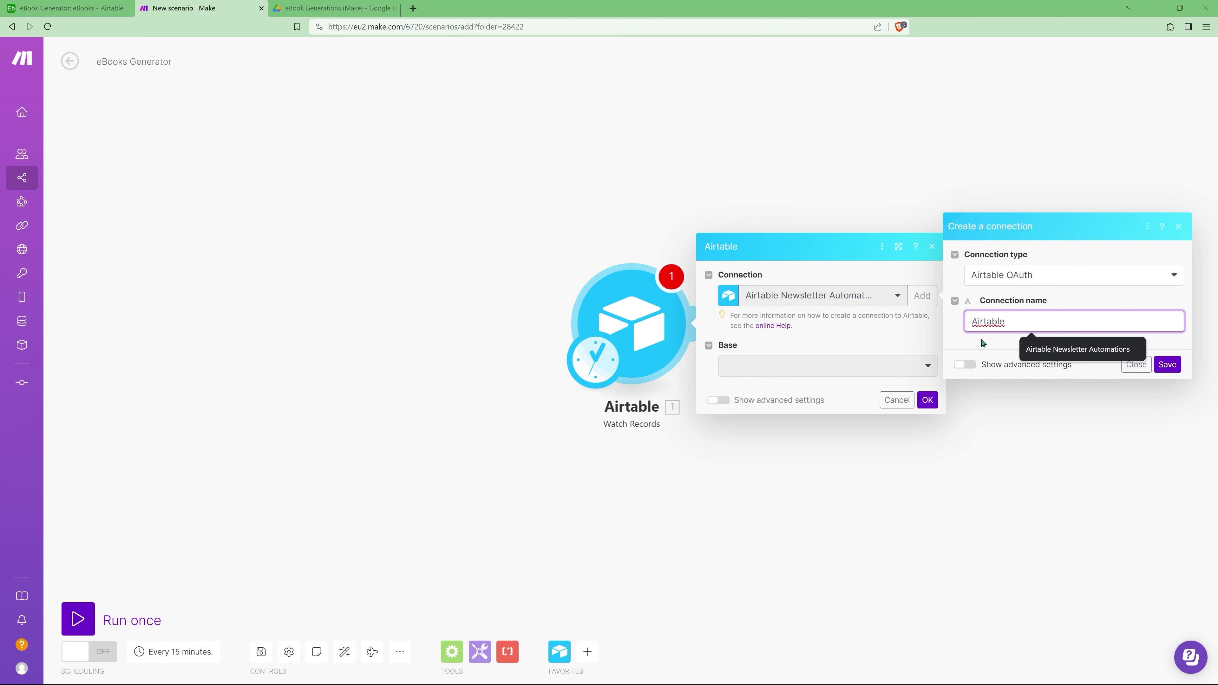
type("eBook Automation")
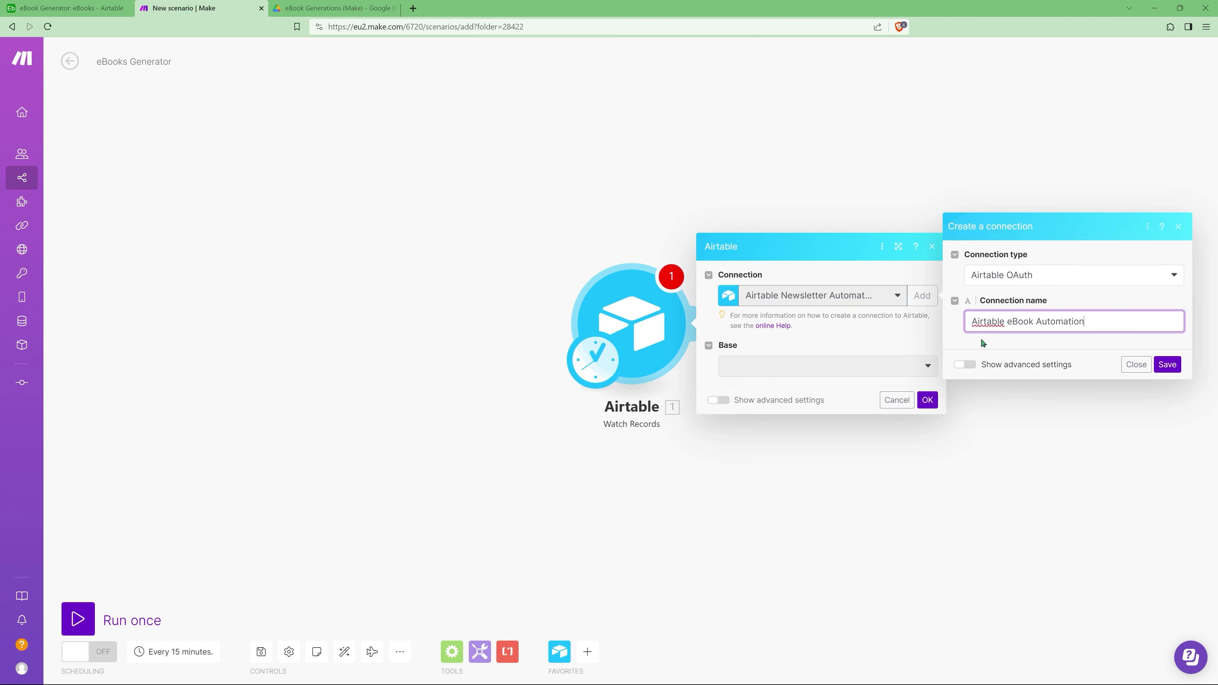
key("Return")
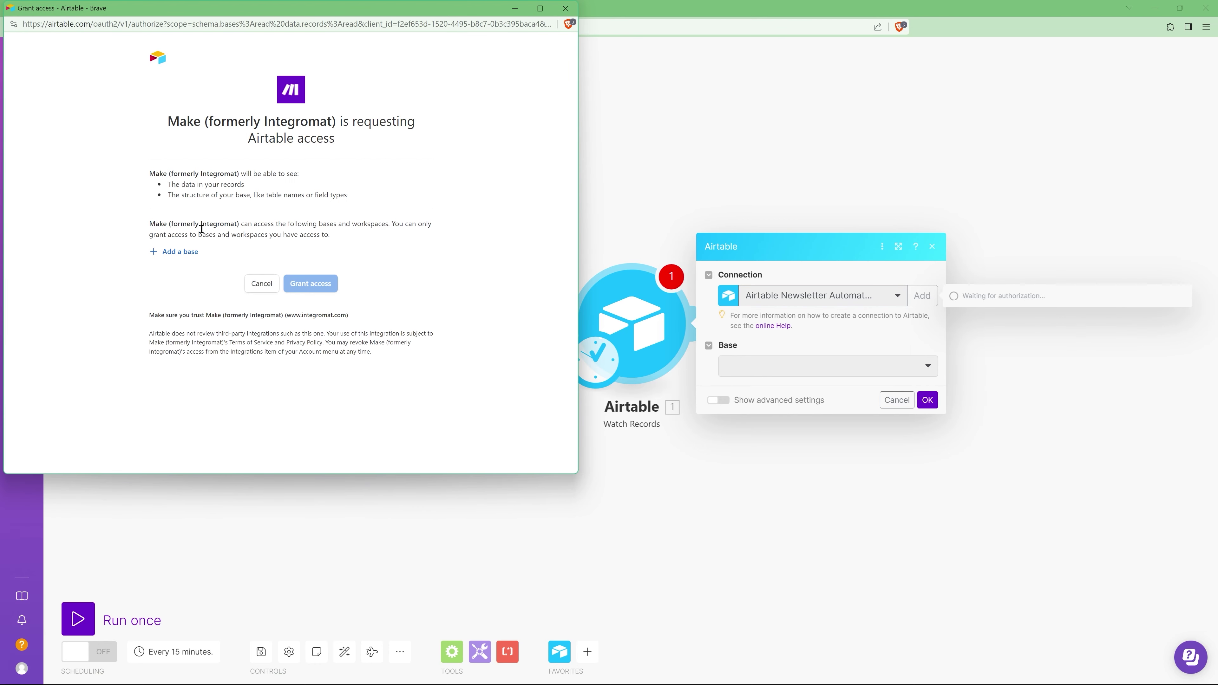
Step: Grant Make access to the eBook Generator base in the Airtable authorization window
left_click(180, 253)
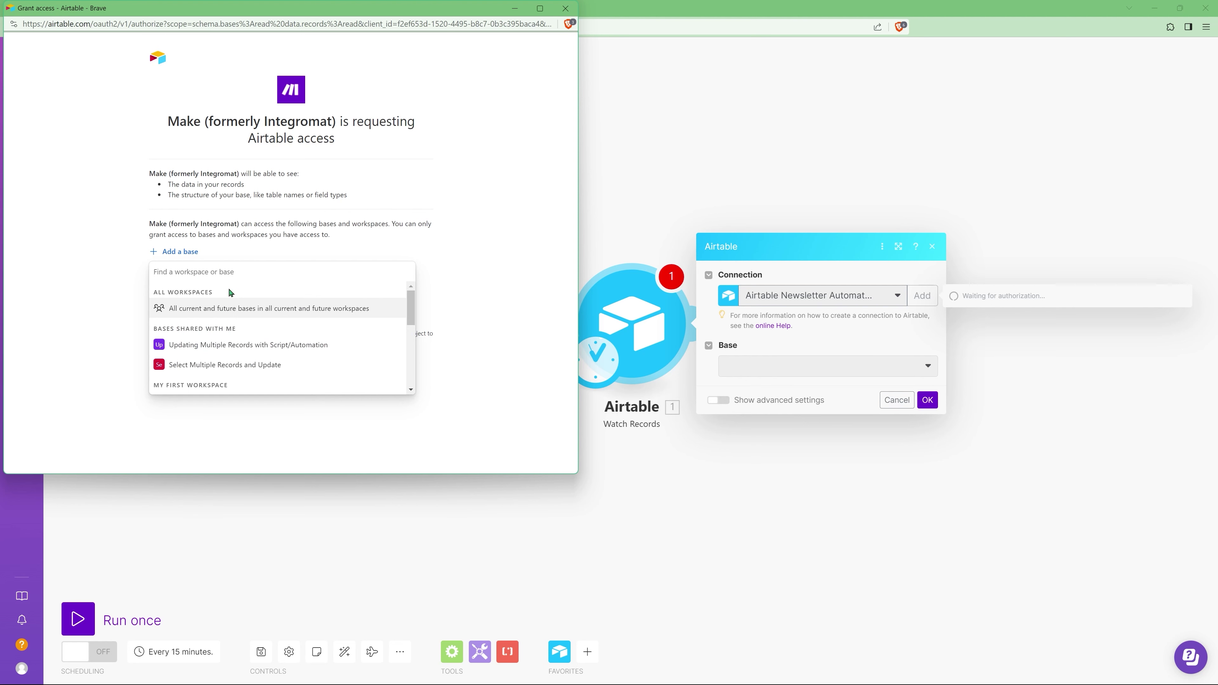
type("ebook")
left_click(207, 308)
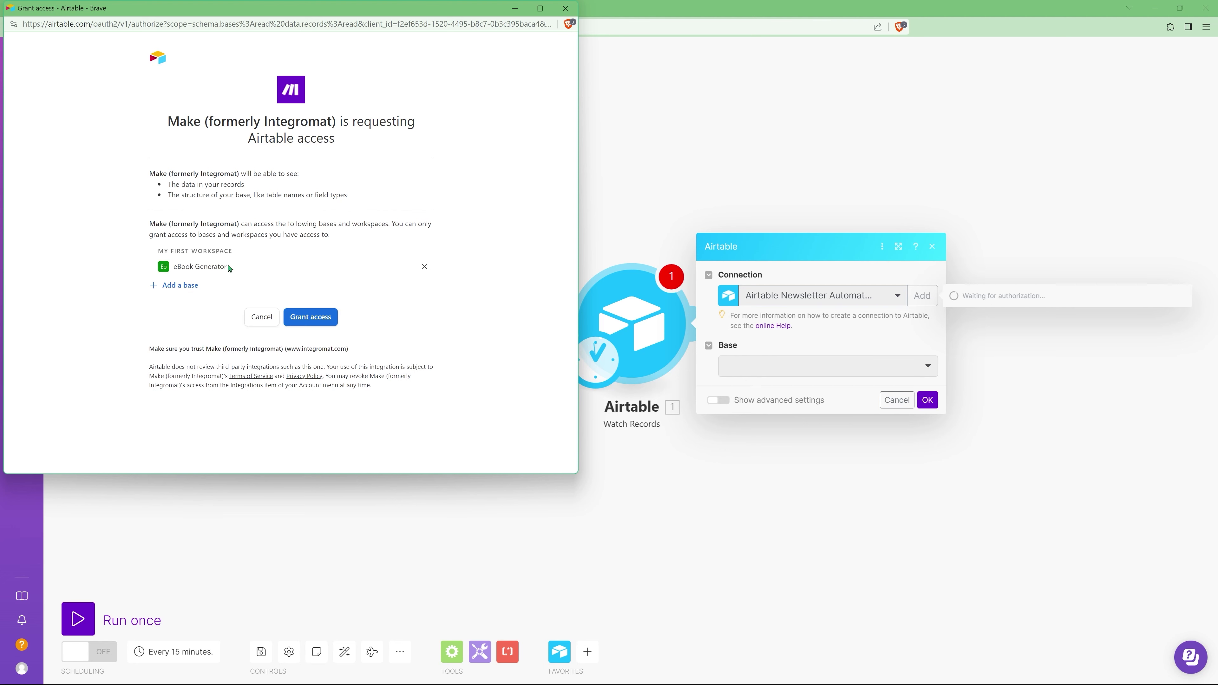
left_click(308, 318)
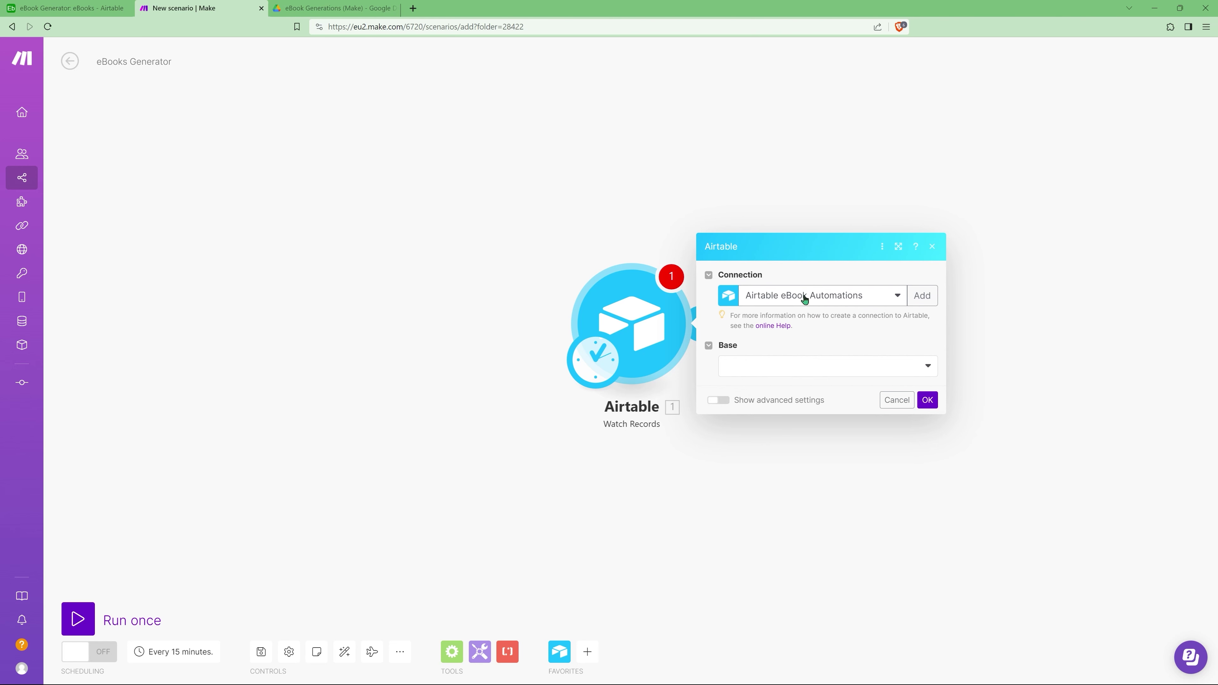
Step: Set the Watch Records module's base to eBook Generator and its table to eBooks
left_click(804, 297)
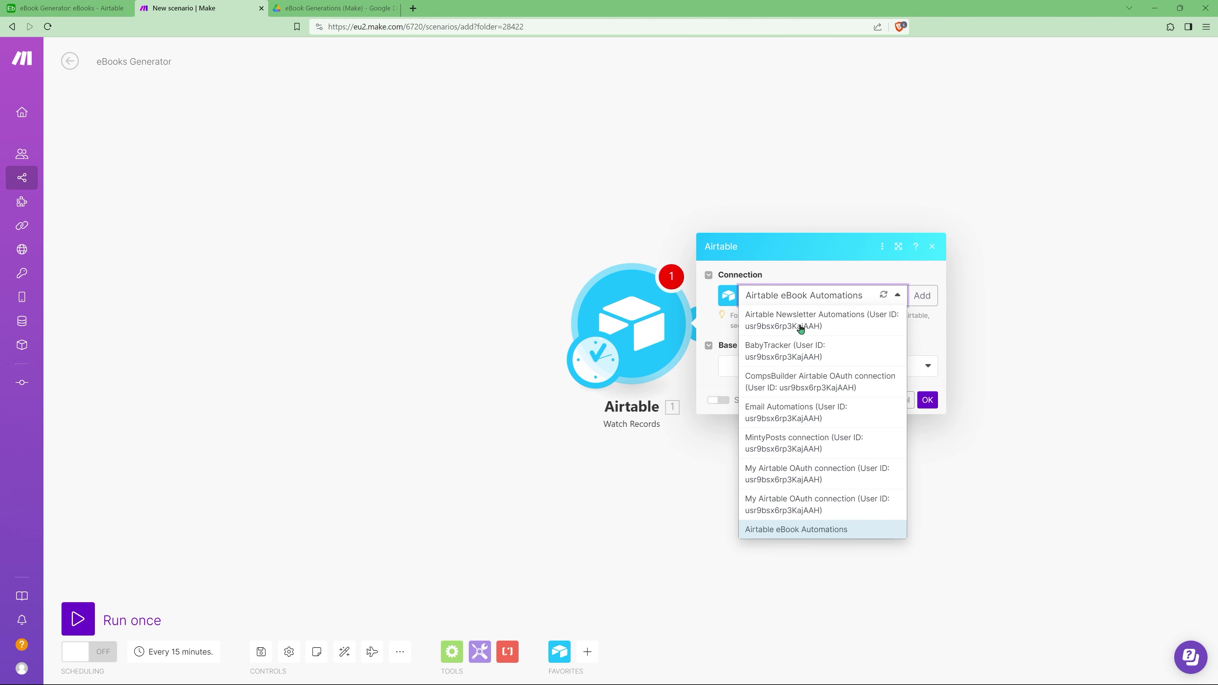
left_click(784, 278)
left_click(753, 366)
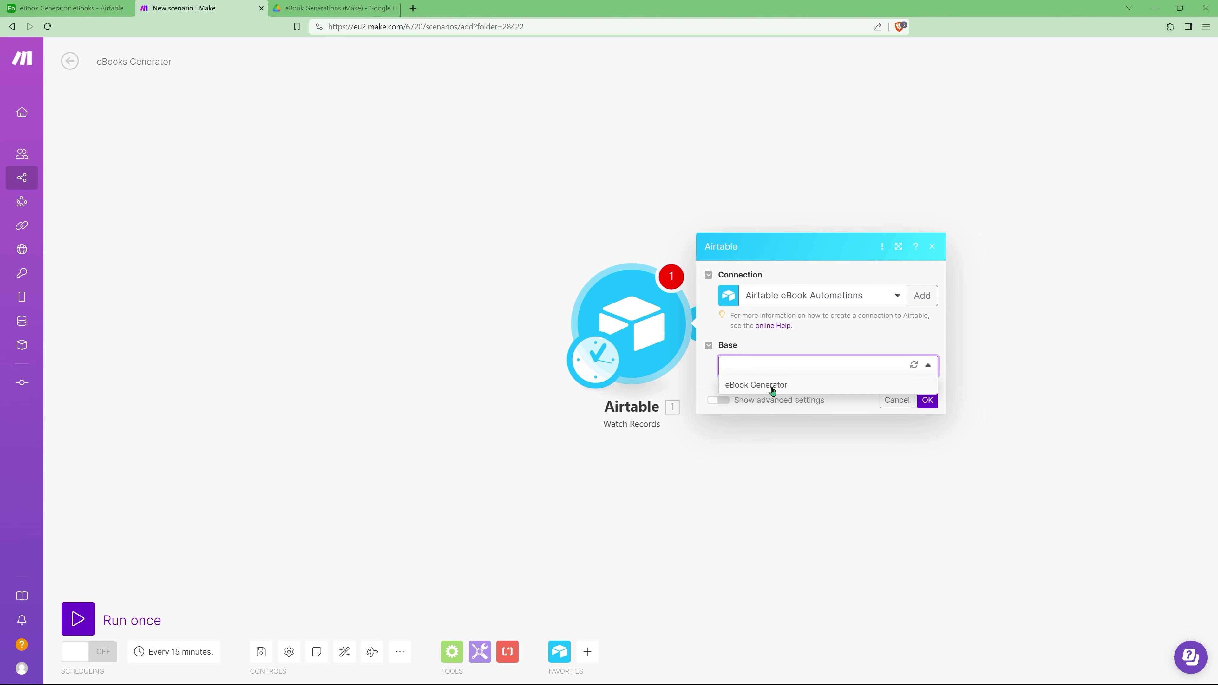
left_click(772, 387)
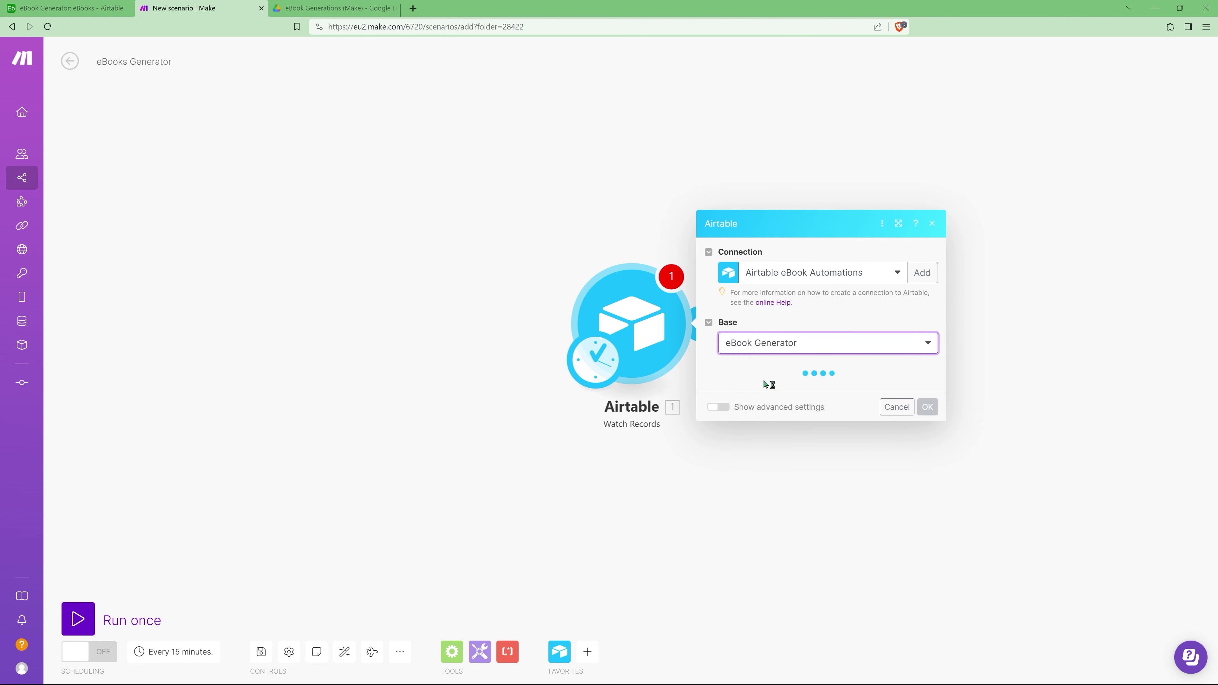
left_click(772, 389)
left_click(748, 408)
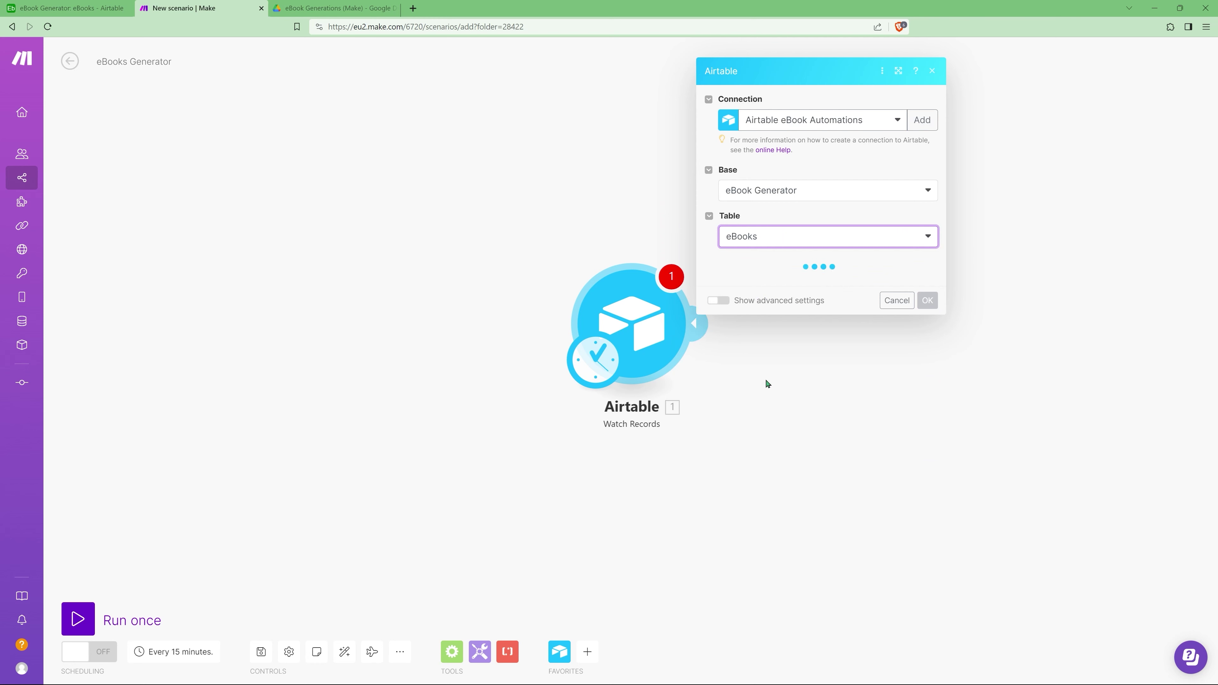
Step: Configure the Watch Records trigger with Created as trigger field and Topic as label field, starting from now on
left_click(772, 287)
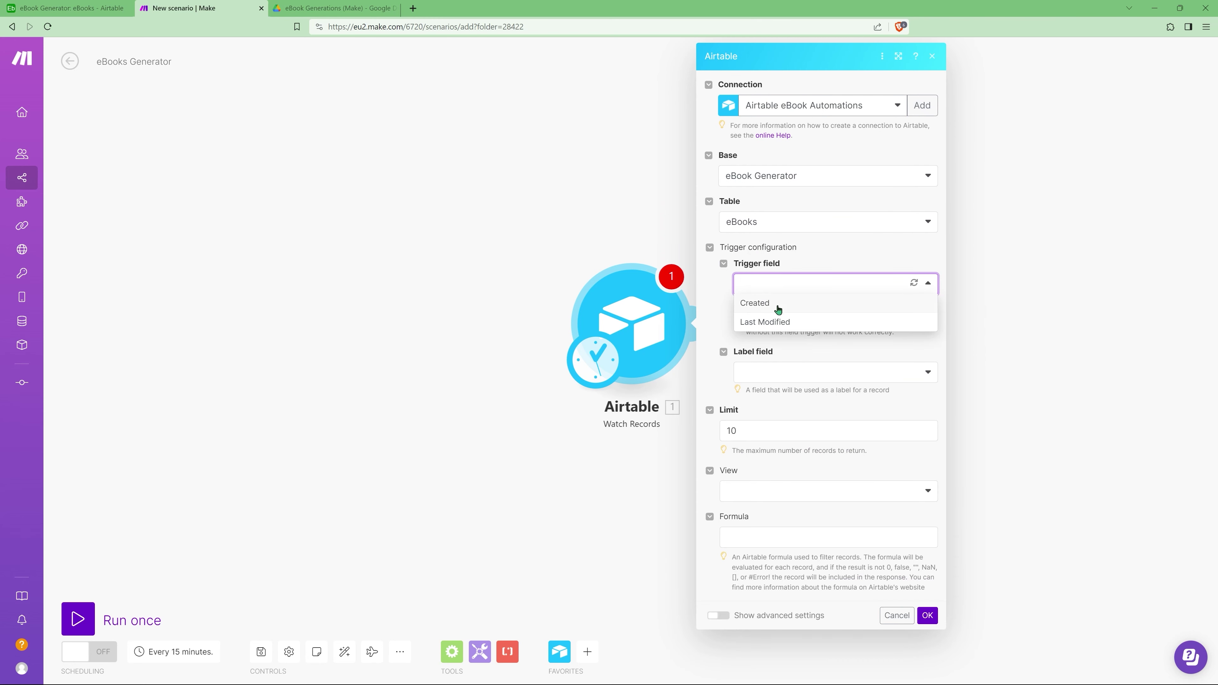
left_click(765, 303)
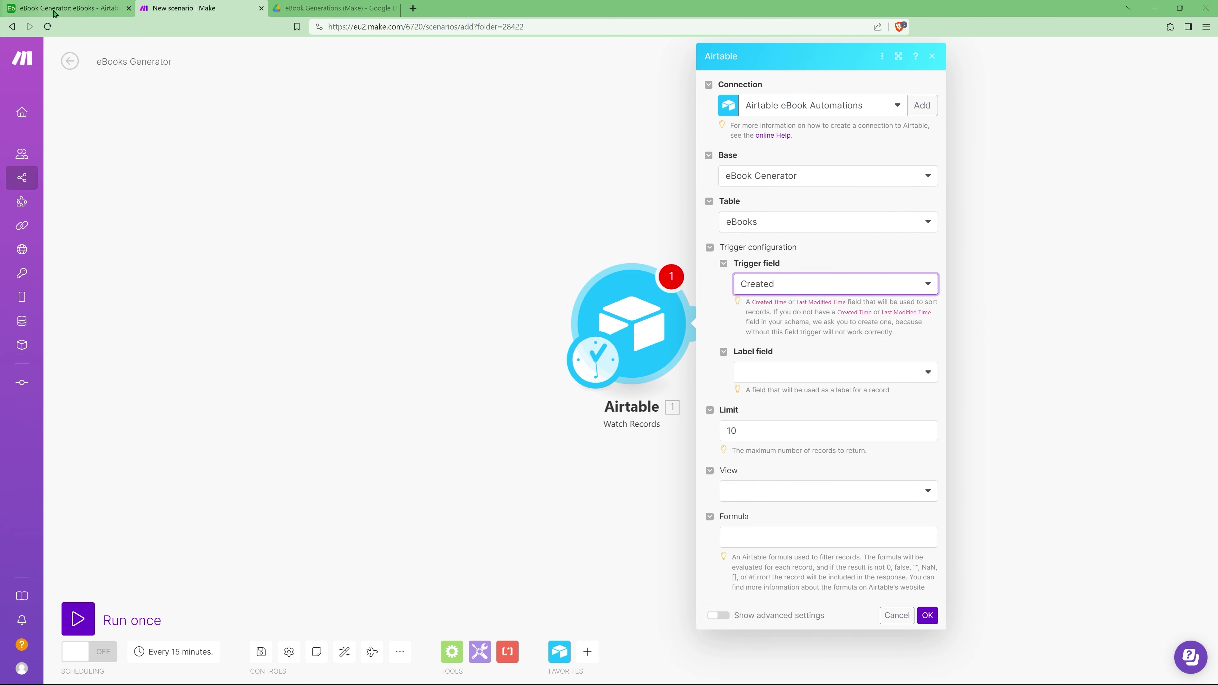
left_click(71, 9)
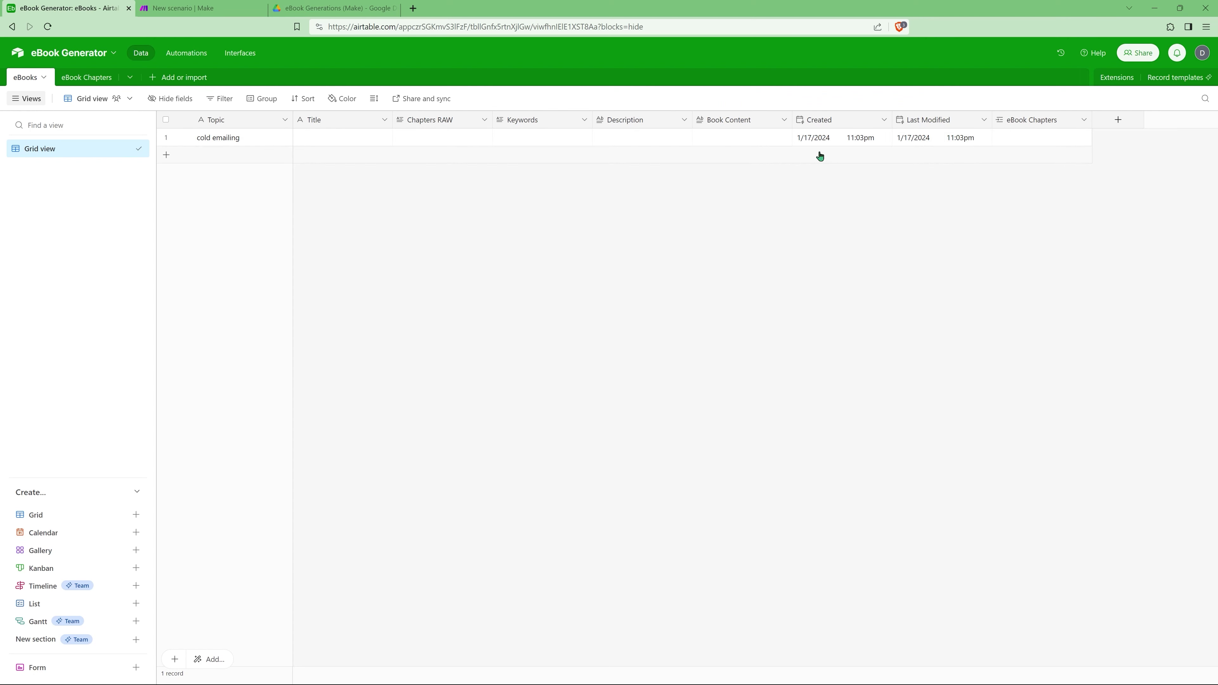
left_click(211, 13)
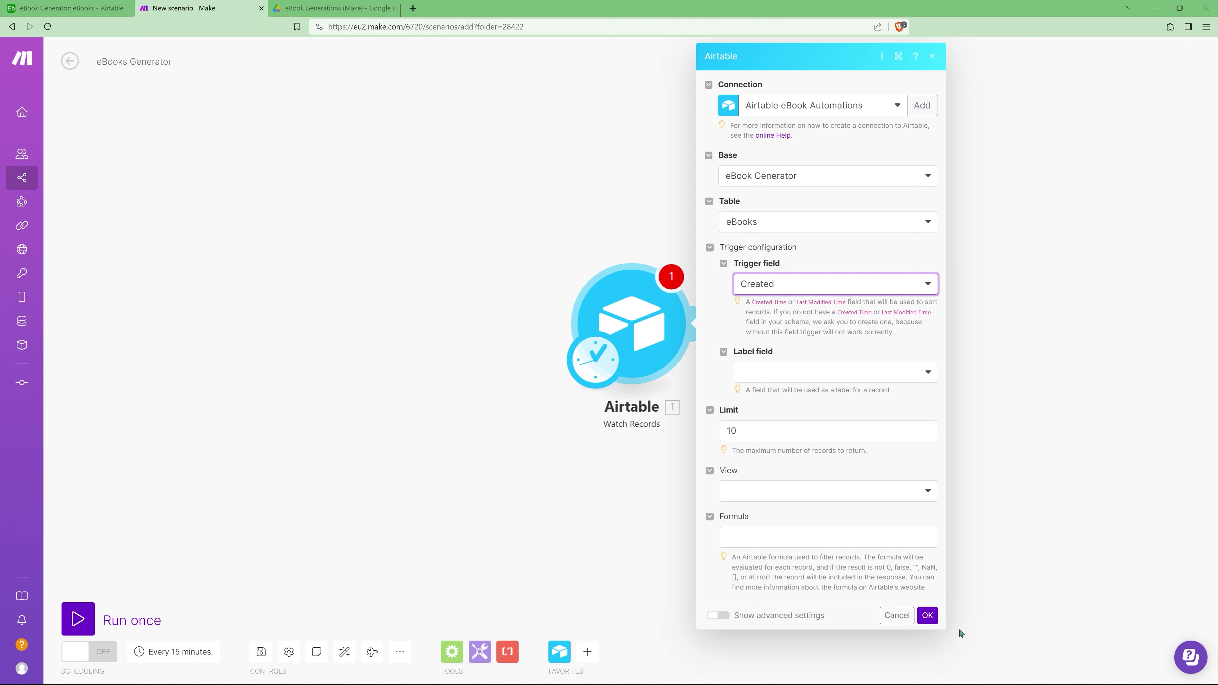
left_click(930, 617)
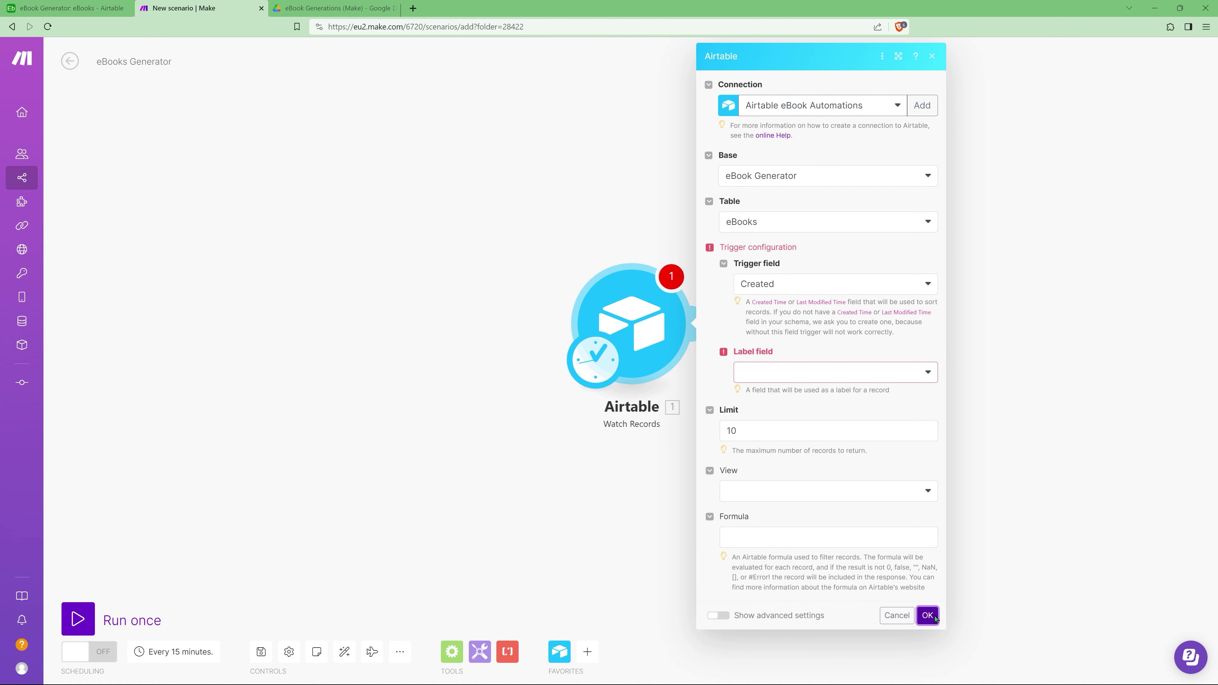
left_click(820, 378)
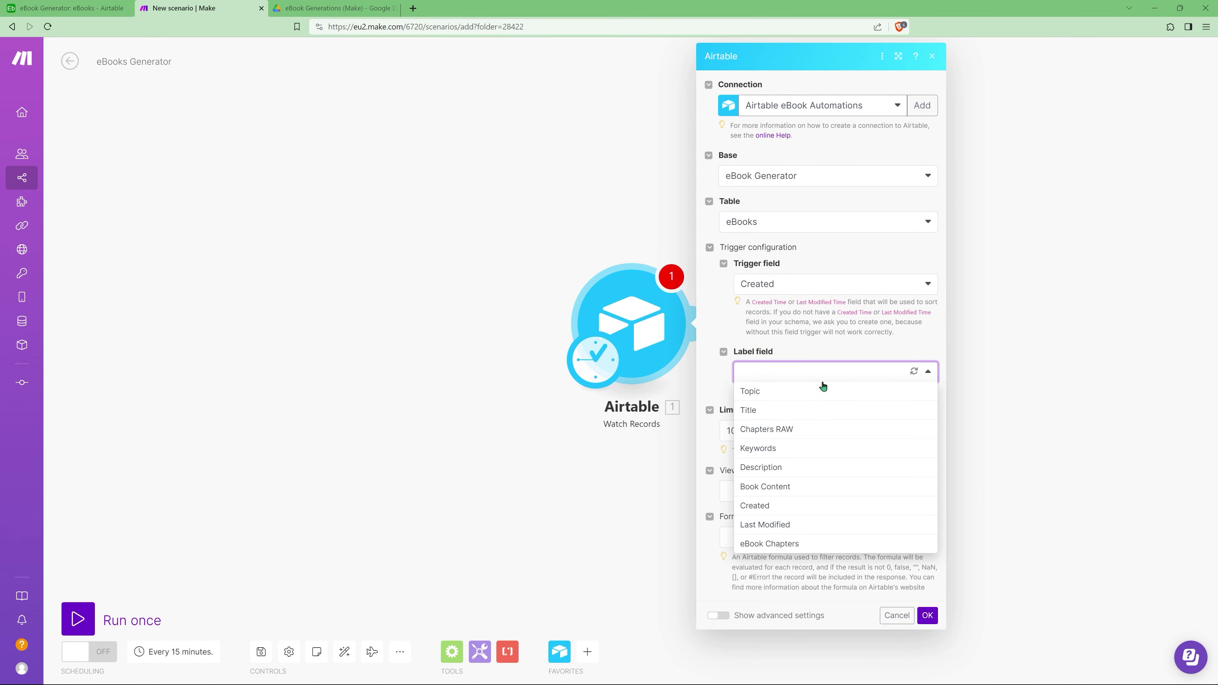
left_click(769, 398)
left_click(926, 615)
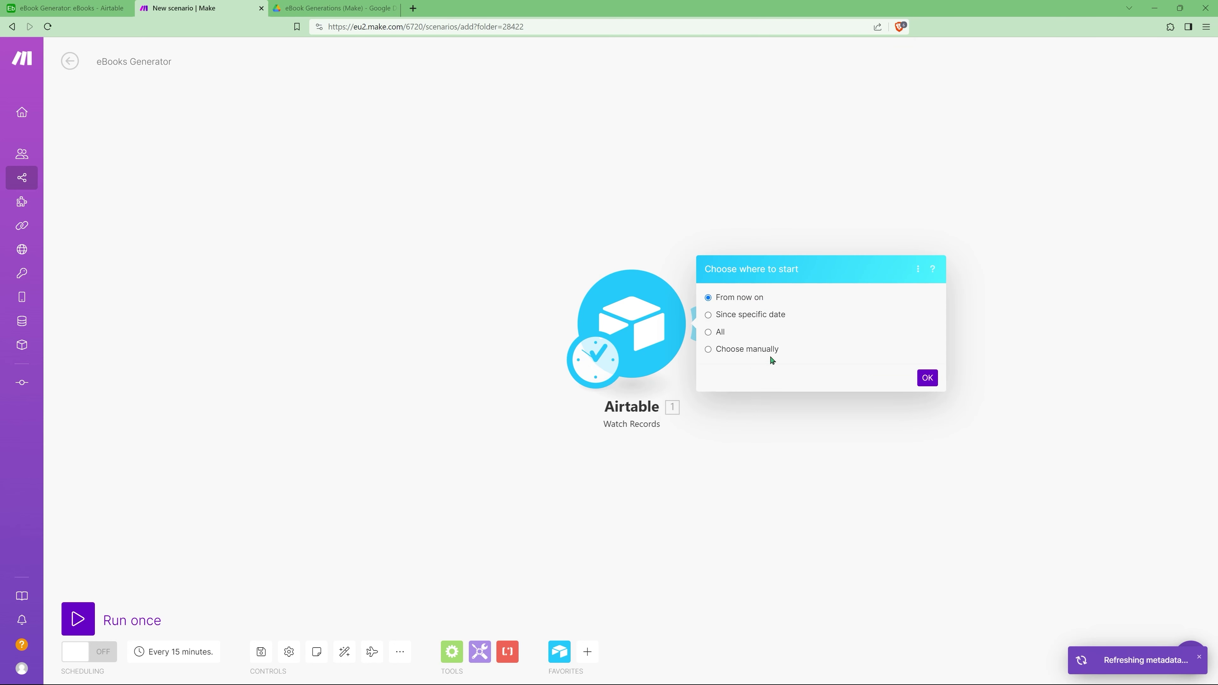
left_click(930, 379)
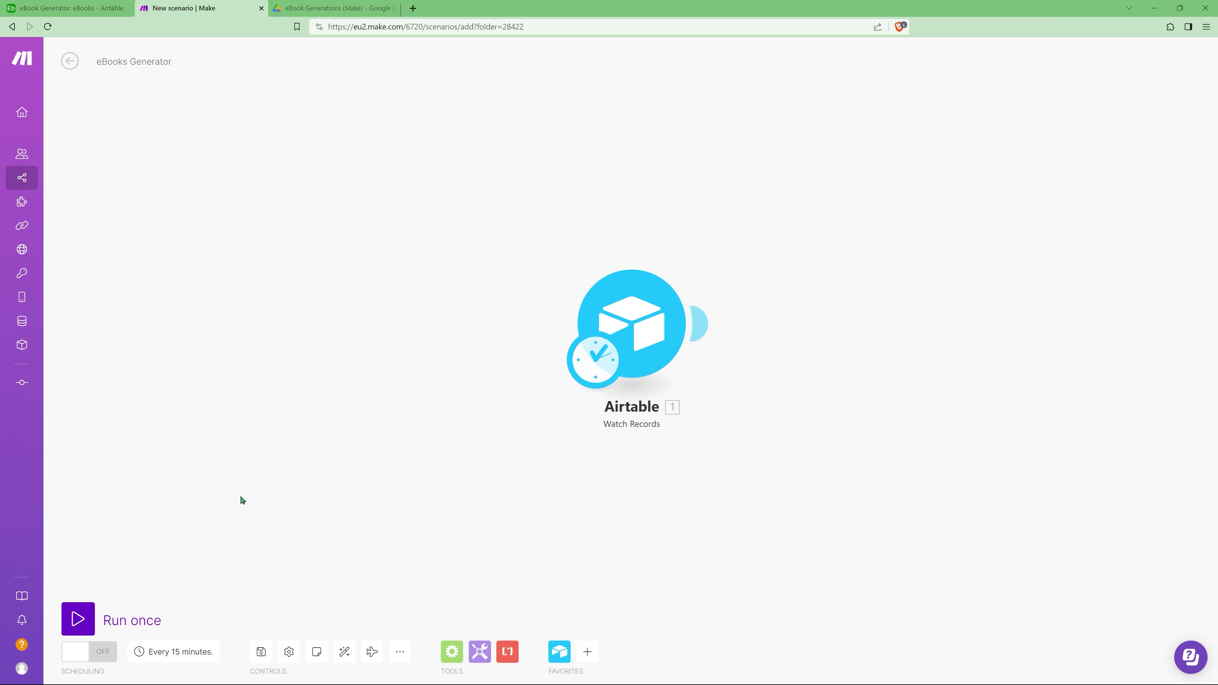
Step: Set the scenario's schedule to run on demand and save the scenario
left_click(156, 651)
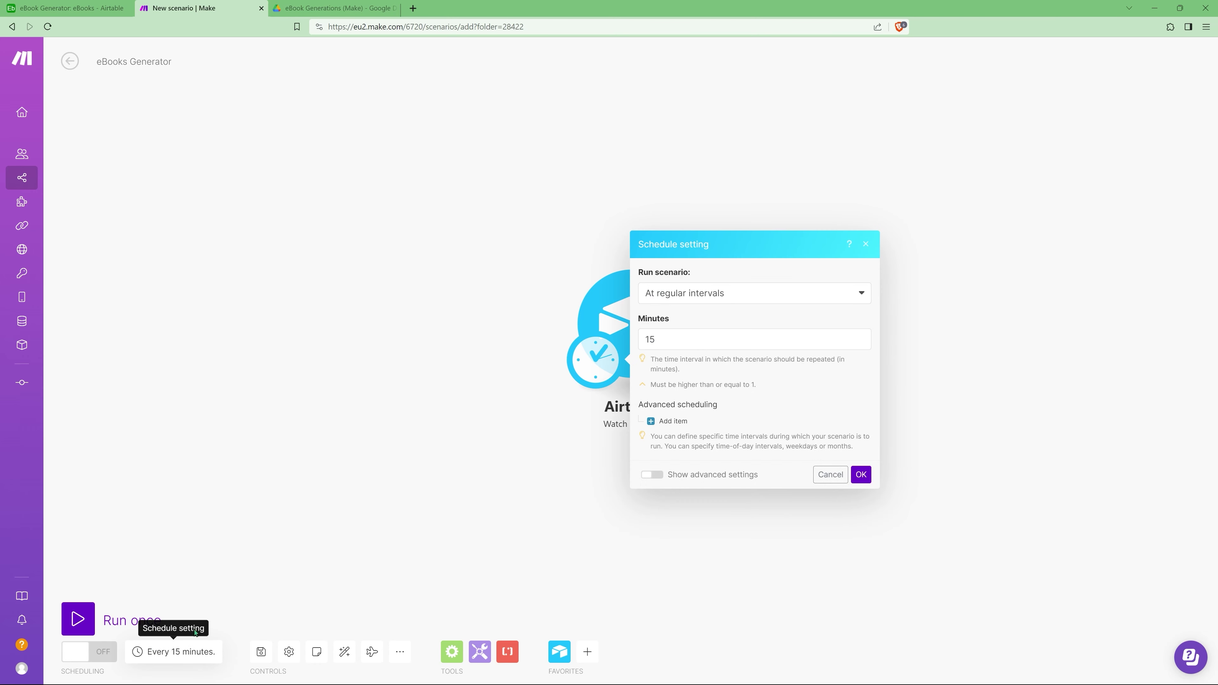
left_click(685, 297)
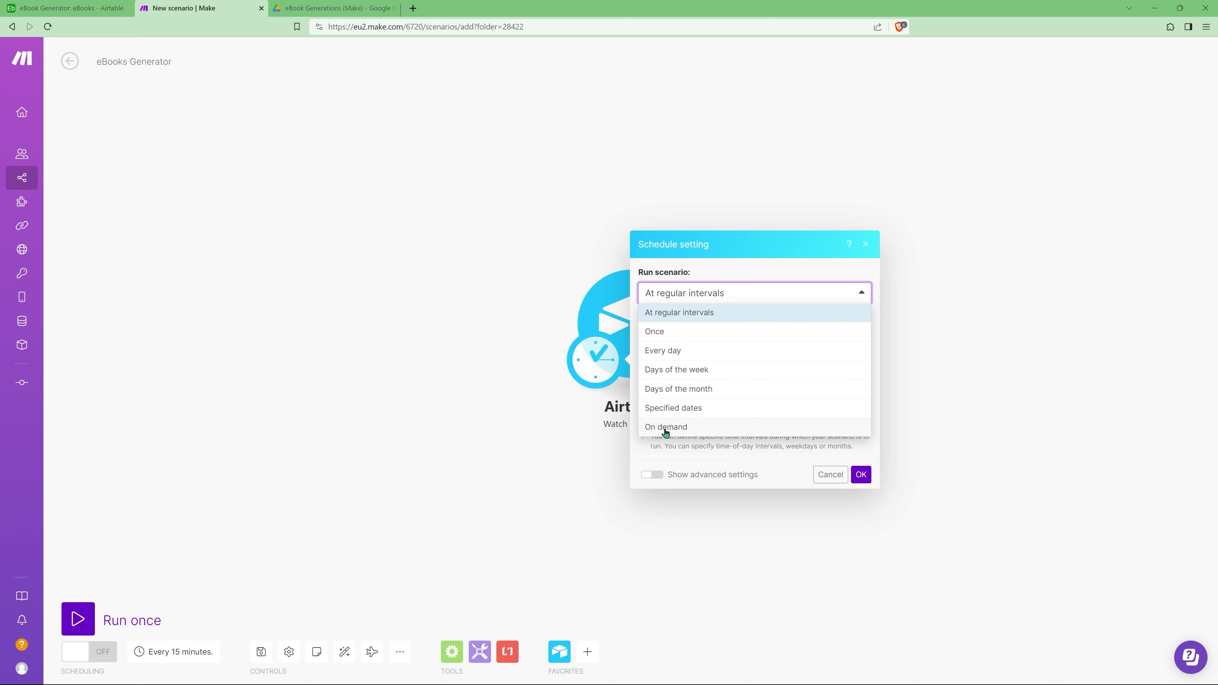
left_click(665, 431)
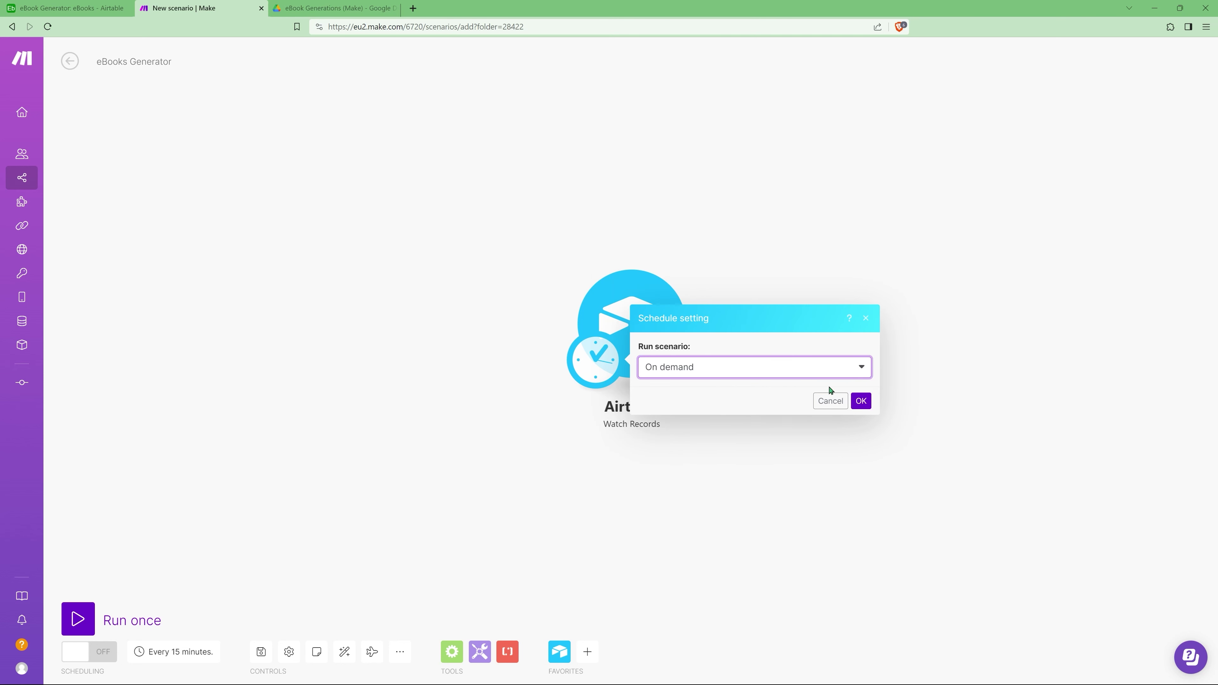
left_click(862, 402)
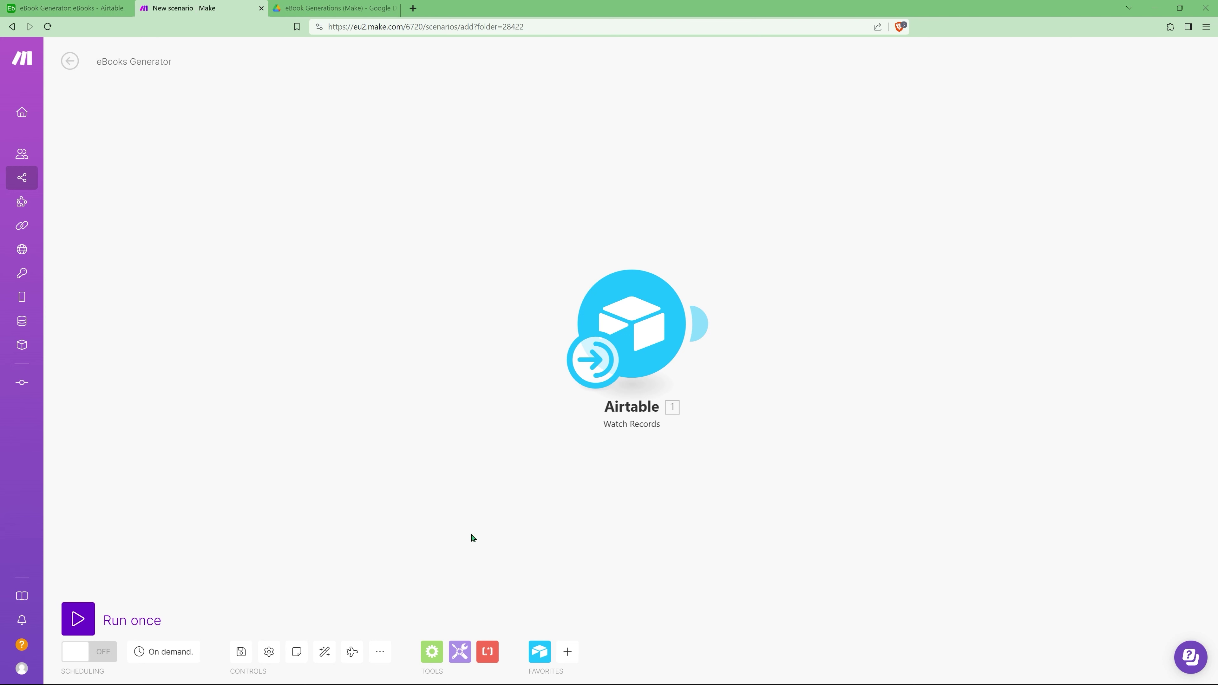
left_click(241, 653)
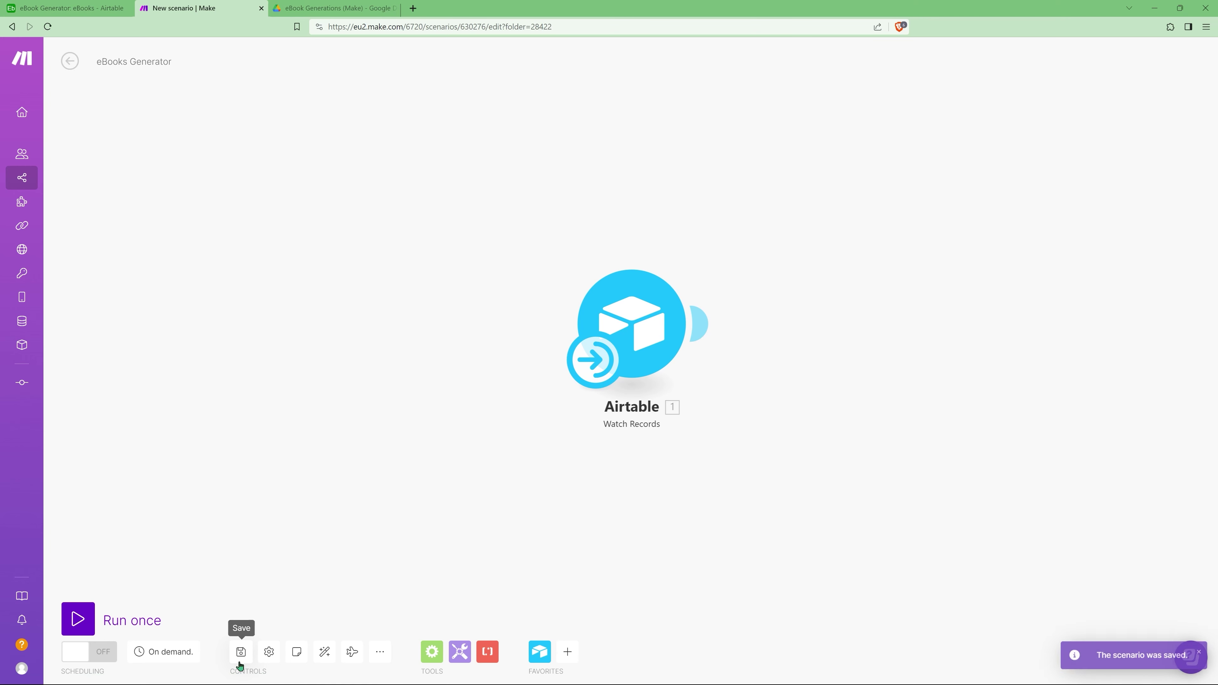
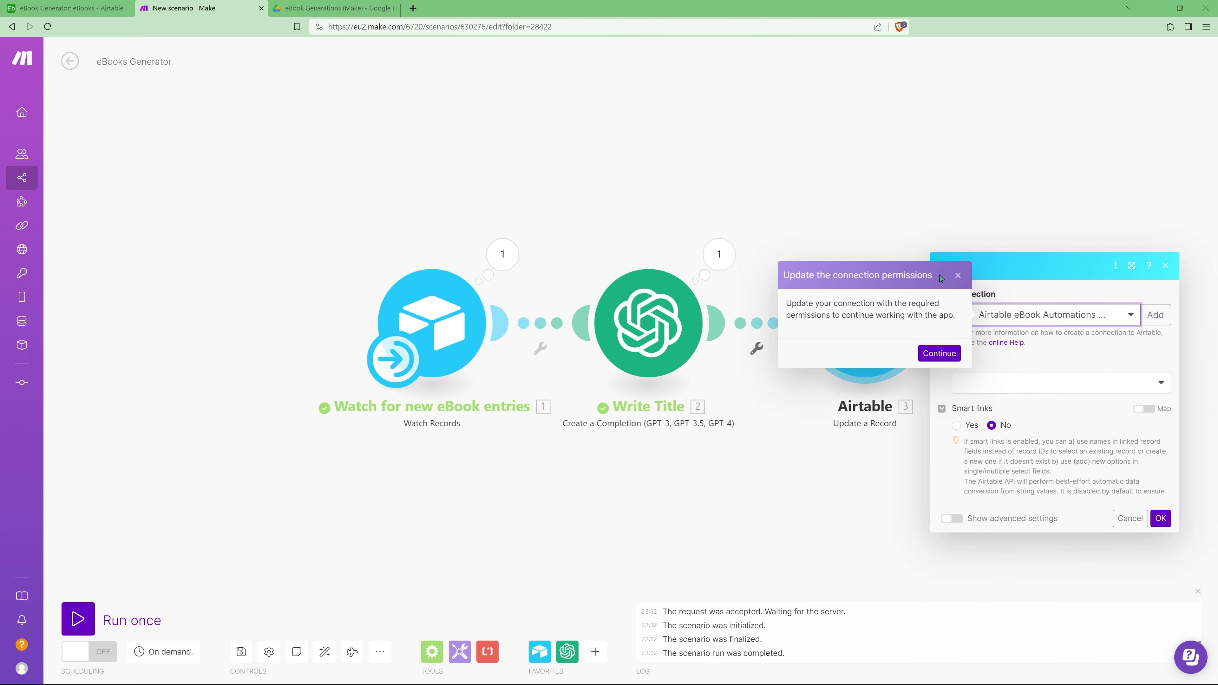
Step: Update the Airtable connection's permissions for the Update a Record module, granting Make access to the eBook Generator base
left_click(937, 272)
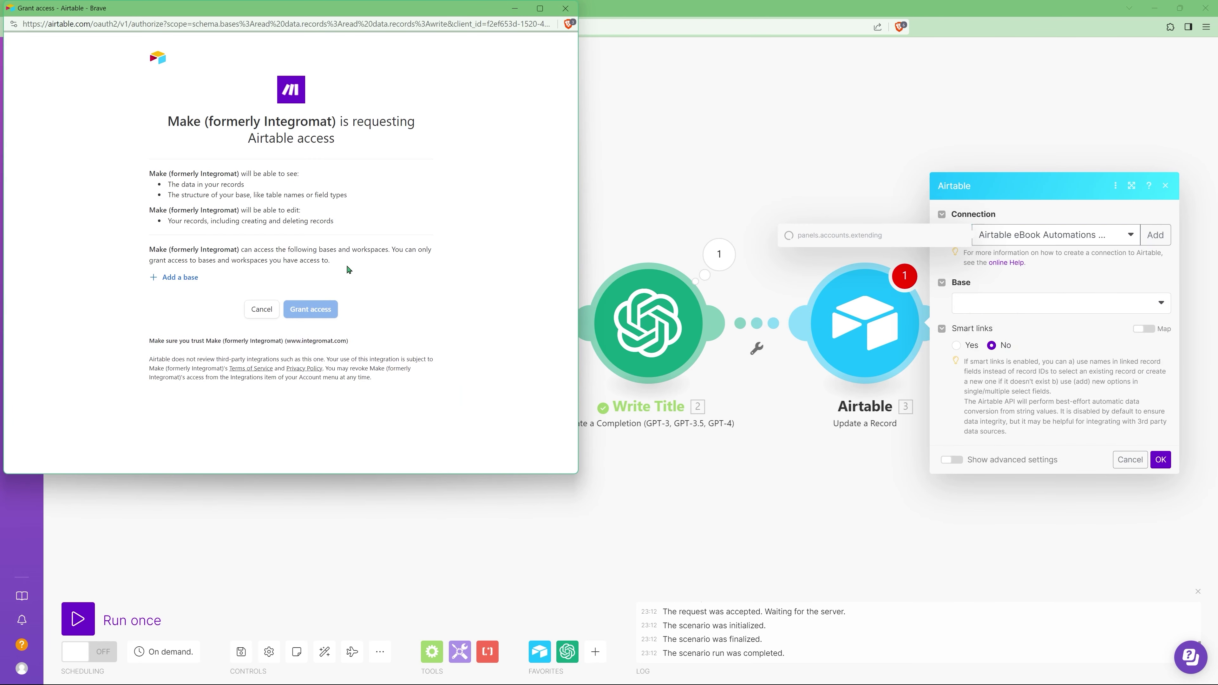
left_click(192, 279)
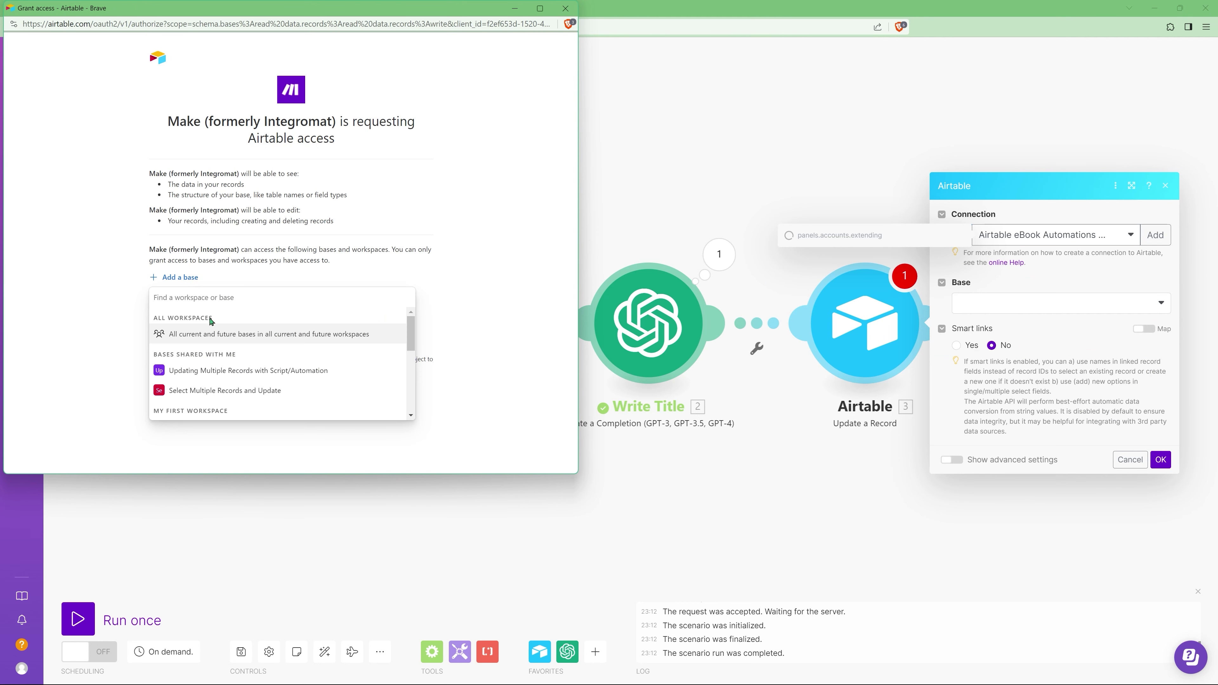
type("eboo")
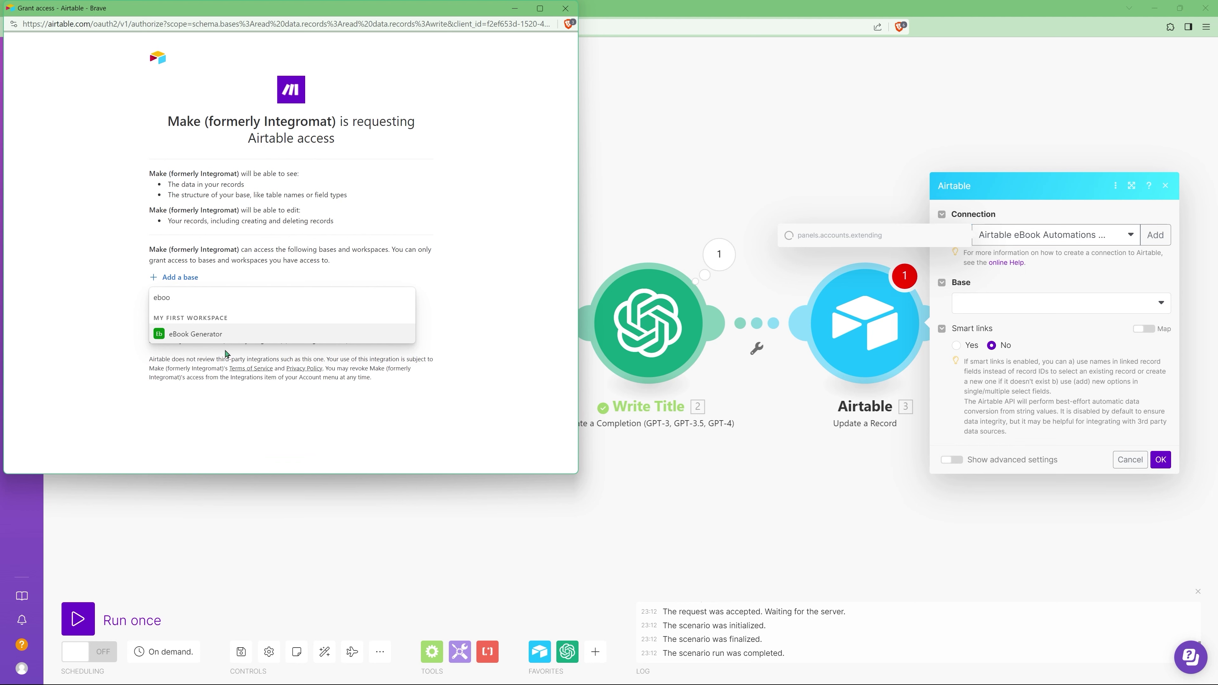
left_click(216, 335)
left_click(314, 344)
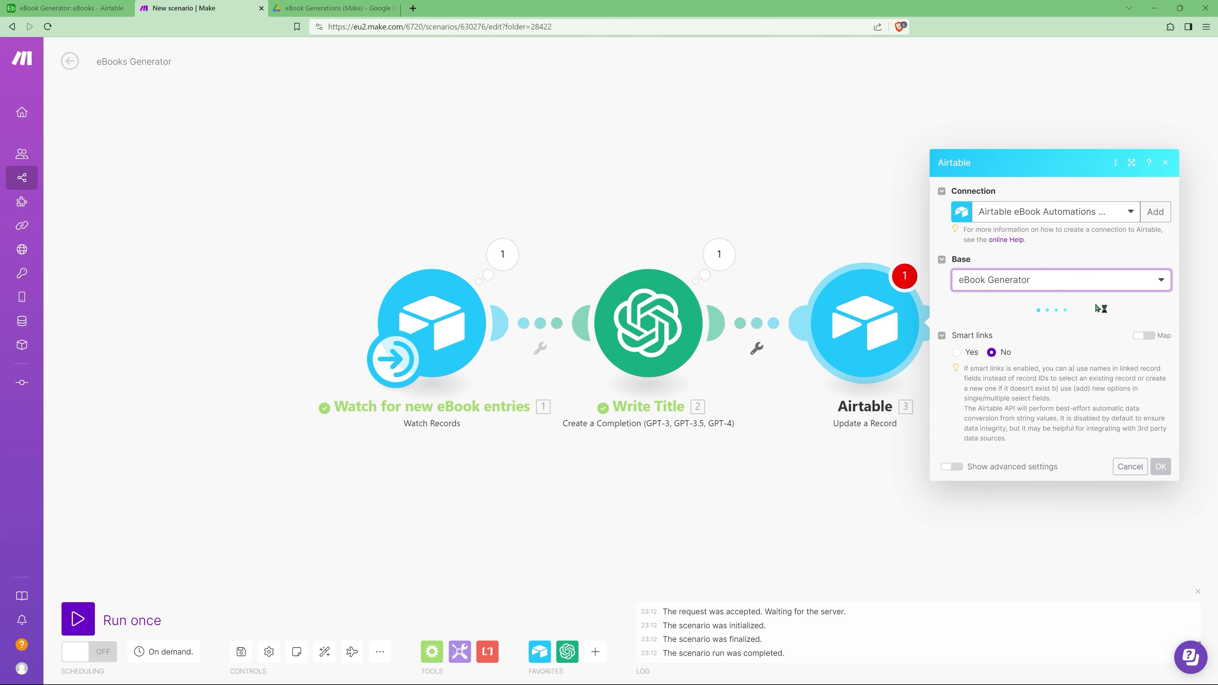
Step: Set the Update a Record module's table to eBooks and map its Record ID to the Watch Records trigger's ID
left_click(994, 333)
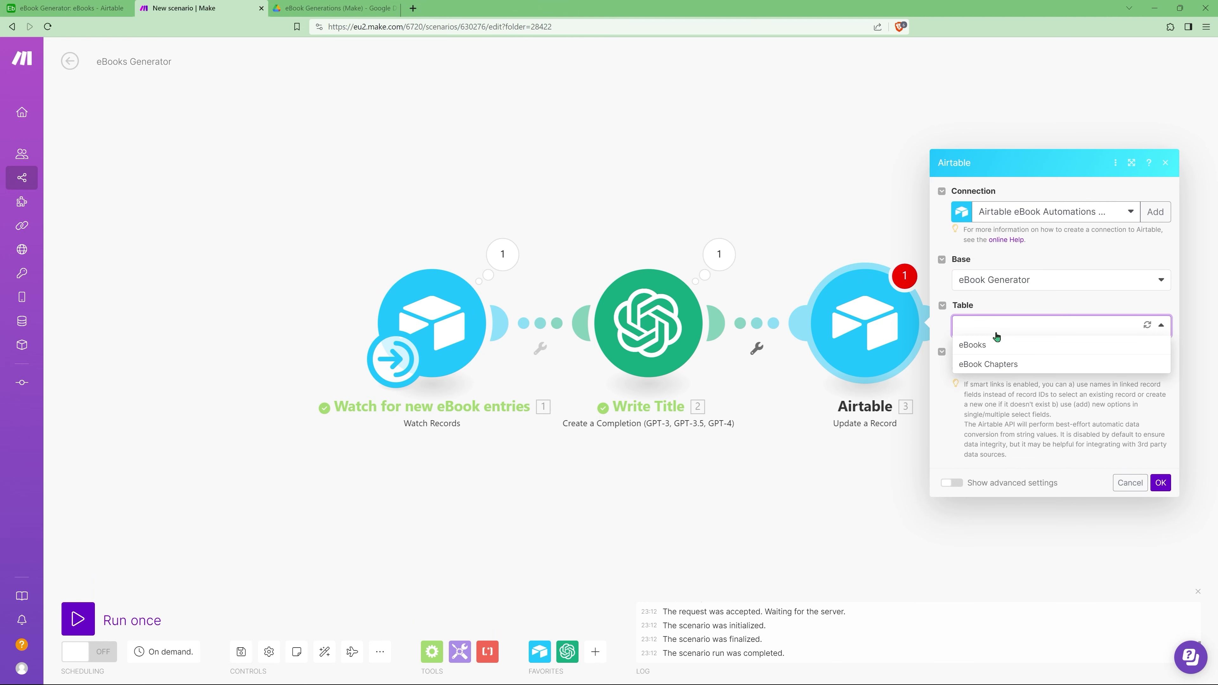
left_click(1011, 346)
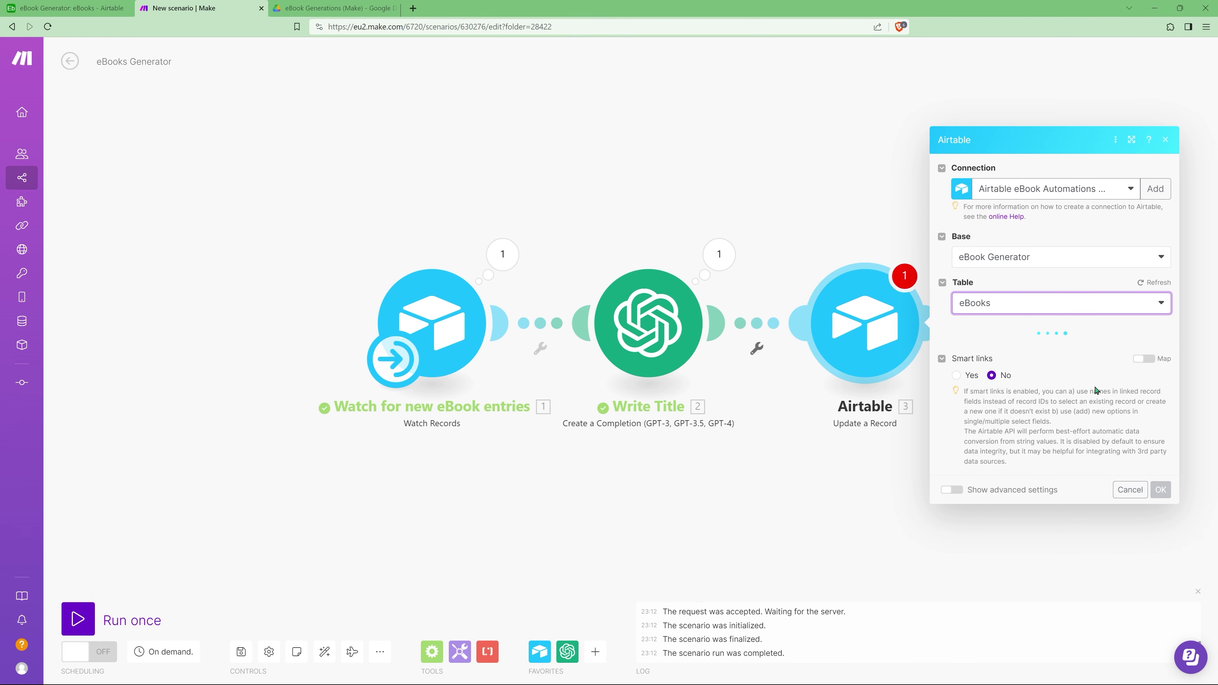
left_click(1003, 265)
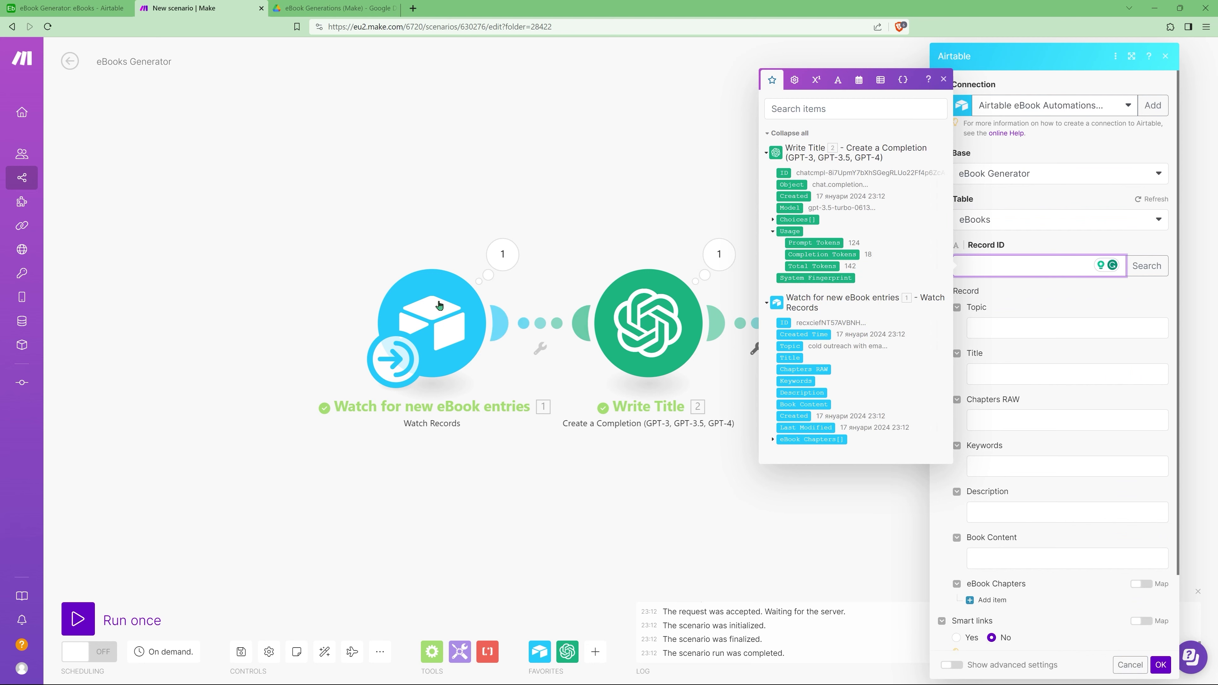
left_click(784, 321)
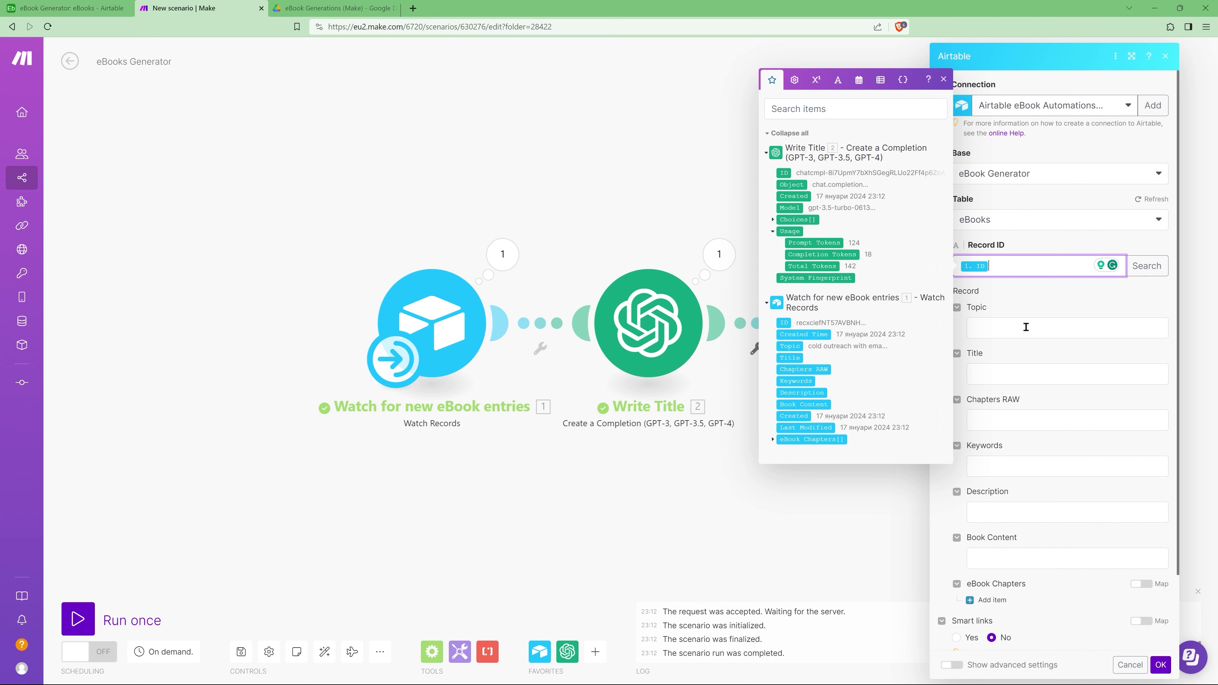
Step: Map the record's Title field to the message Content from the Write Title completion and confirm the module settings
left_click(1008, 367)
left_click(1007, 378)
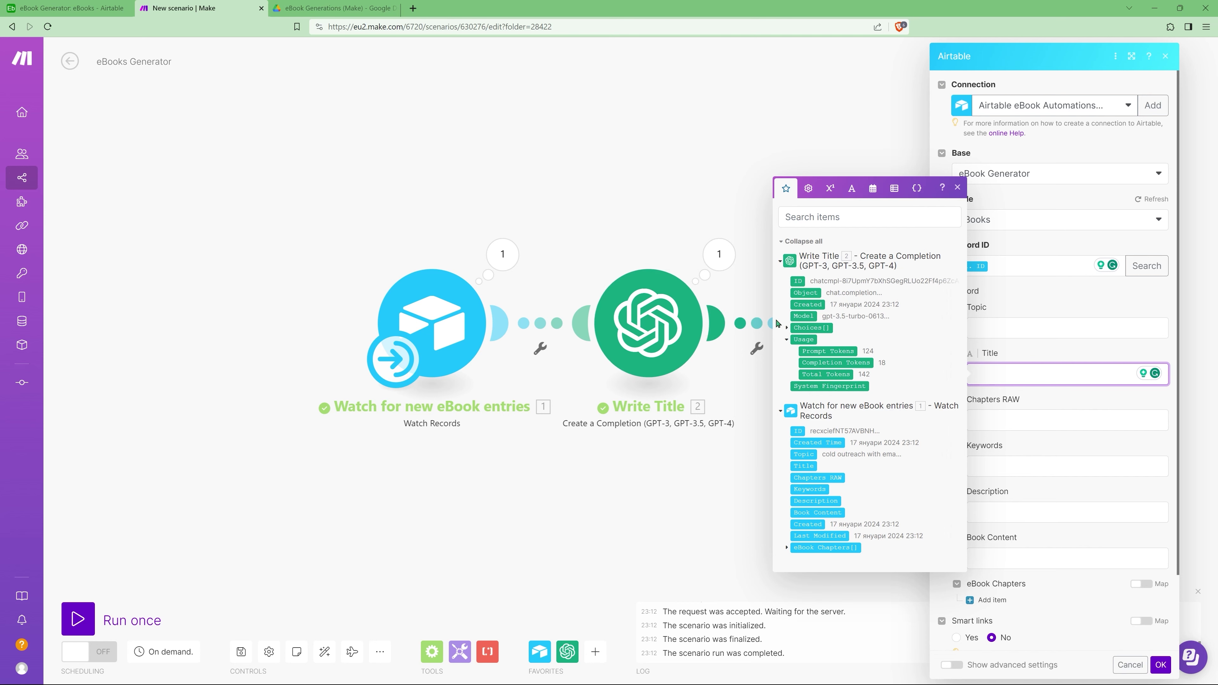
left_click(786, 331)
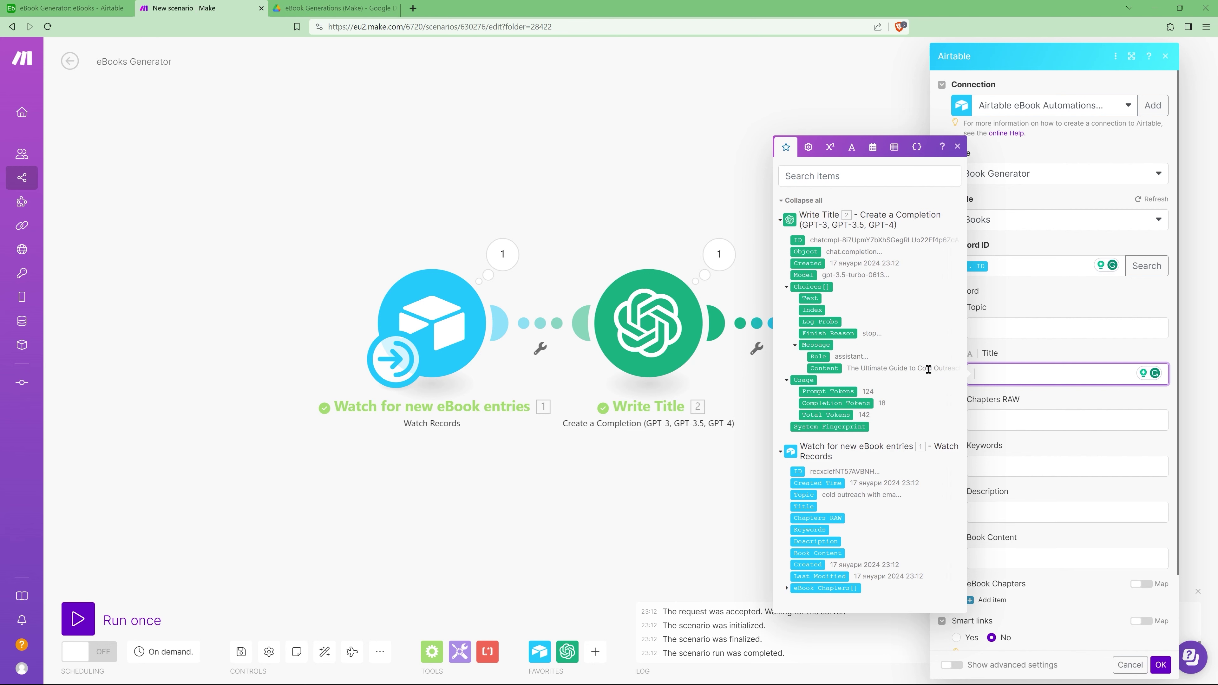
left_click_drag(826, 368, 1055, 373)
left_click(1160, 665)
Step: Rename the Airtable Update a Record module as "Update Title in Airtable"
right_click(862, 319)
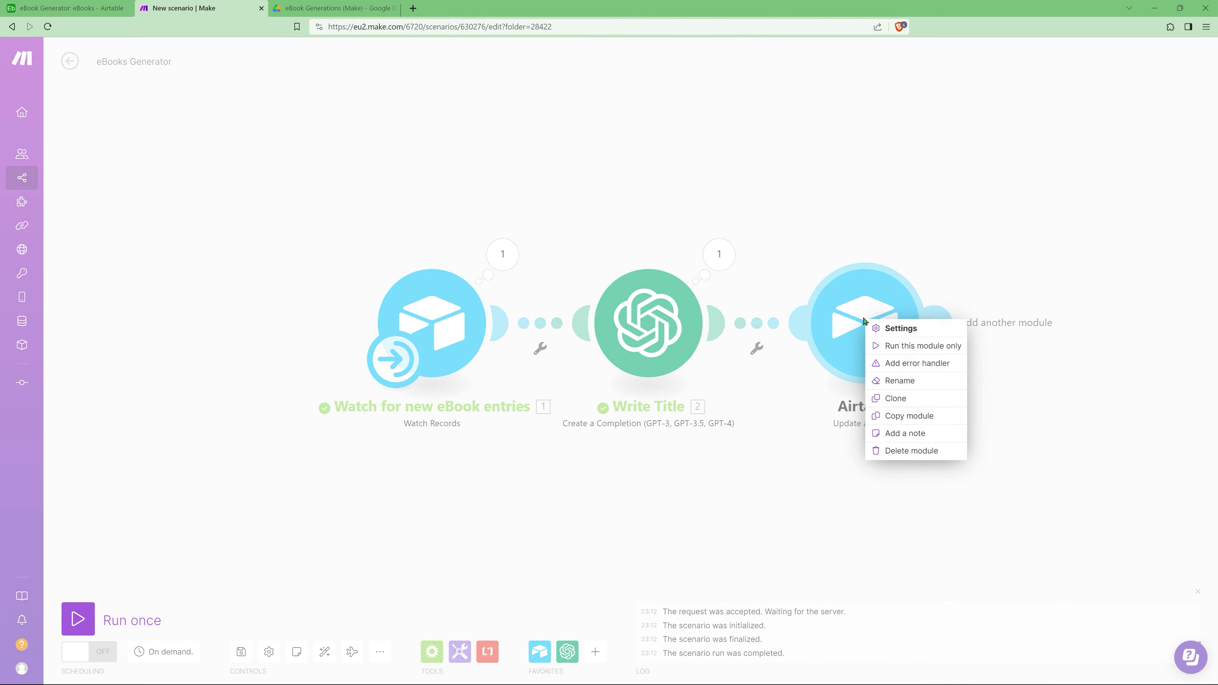
left_click(891, 380)
type("Updat")
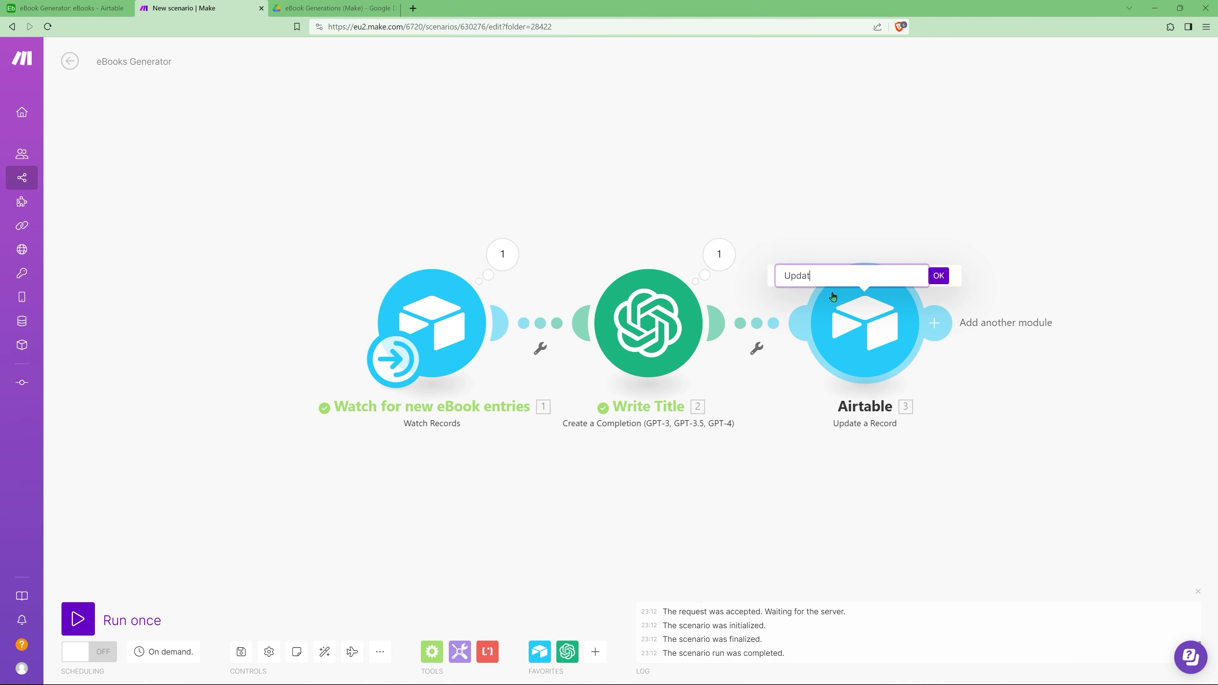
type("e Title in Airtable")
key("Return")
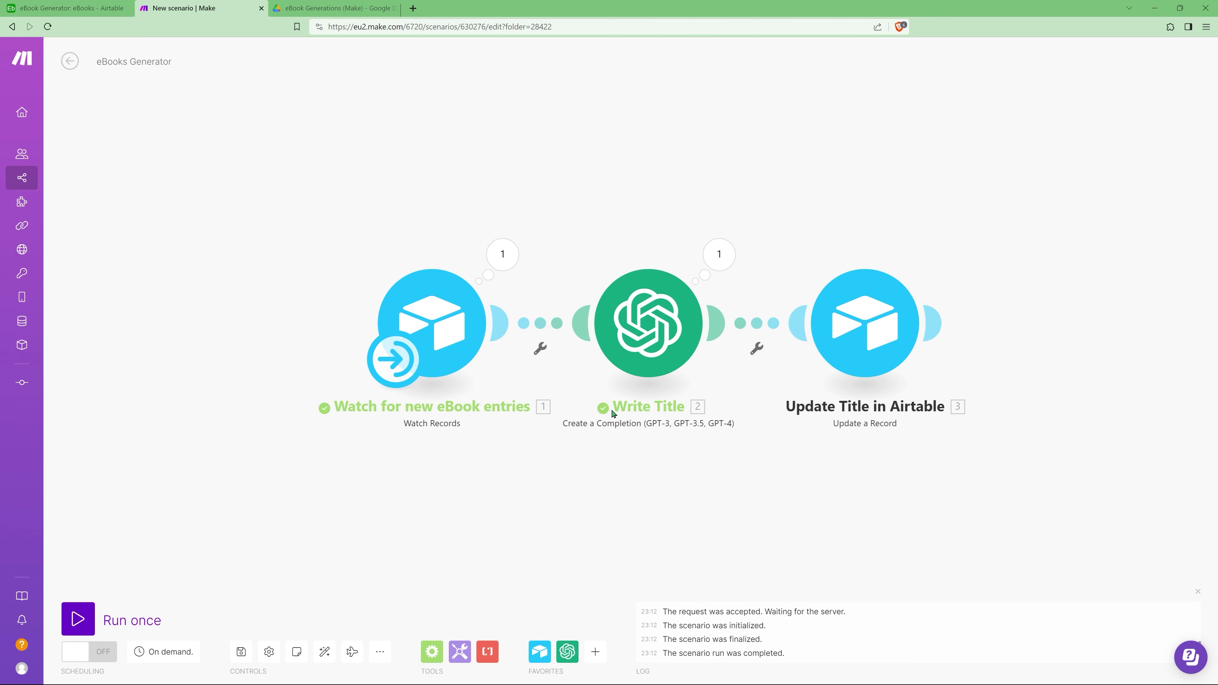
Step: Add an OpenAI Create a Completion module after Update Title in Airtable, using the gpt-3.5-turbo model
left_click(932, 323)
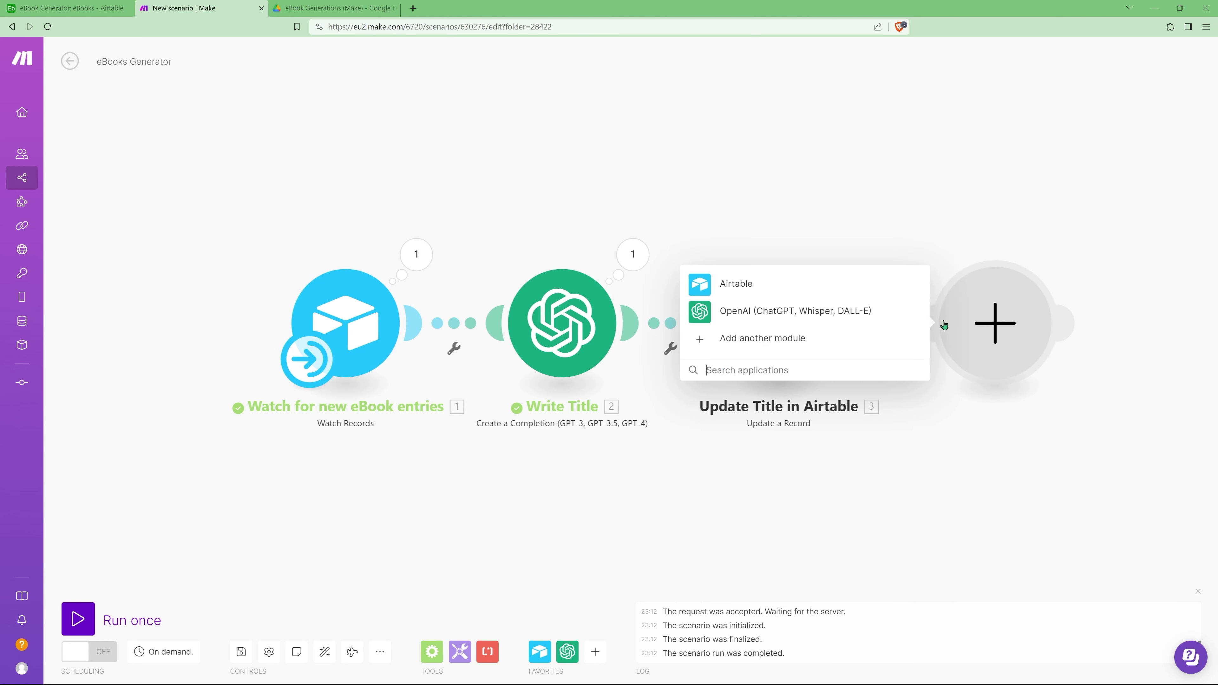
left_click(780, 314)
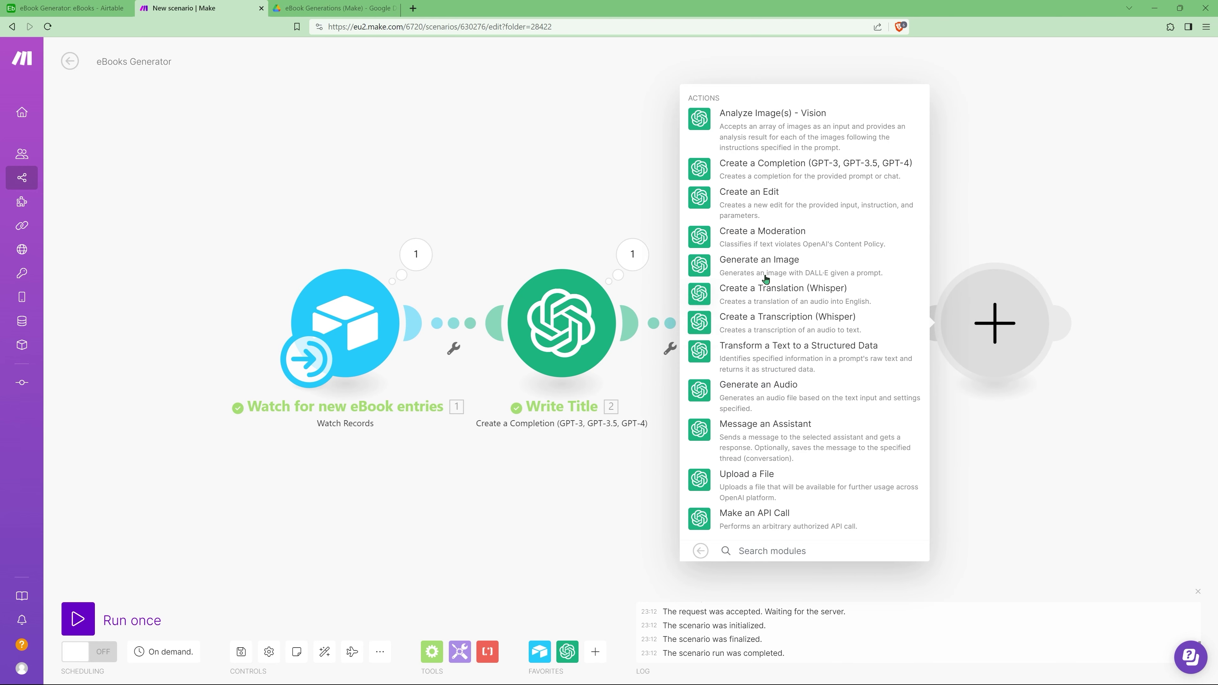
left_click(791, 173)
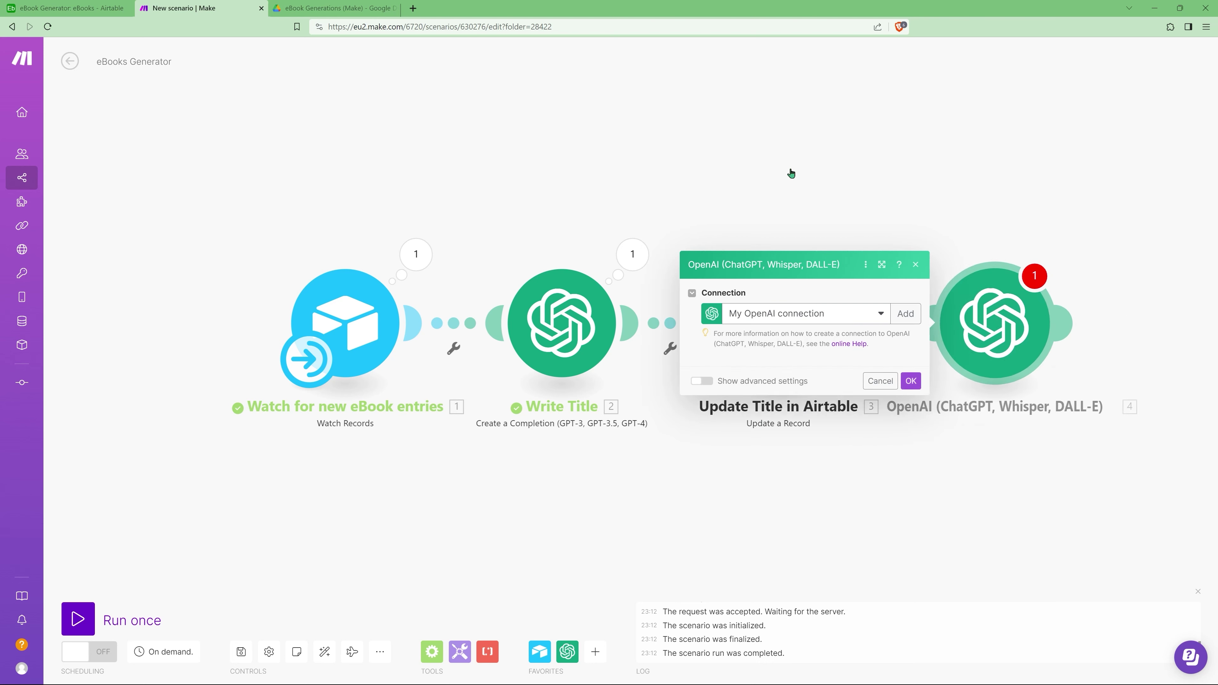
left_click(763, 355)
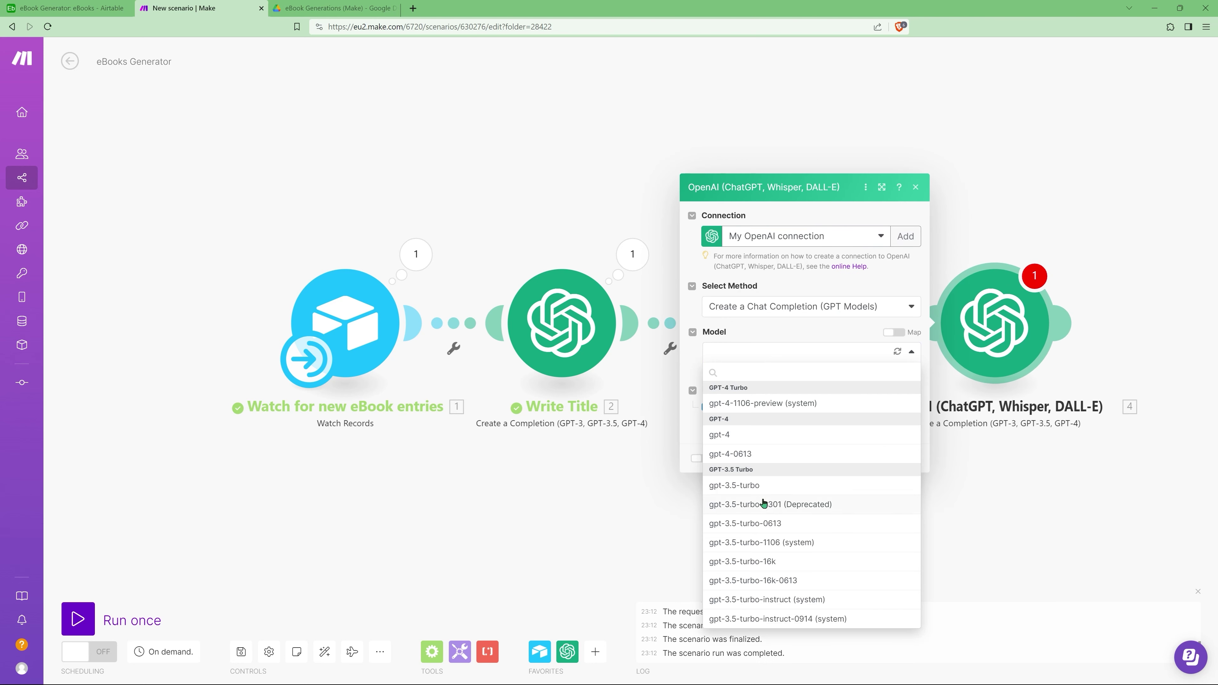
left_click(759, 487)
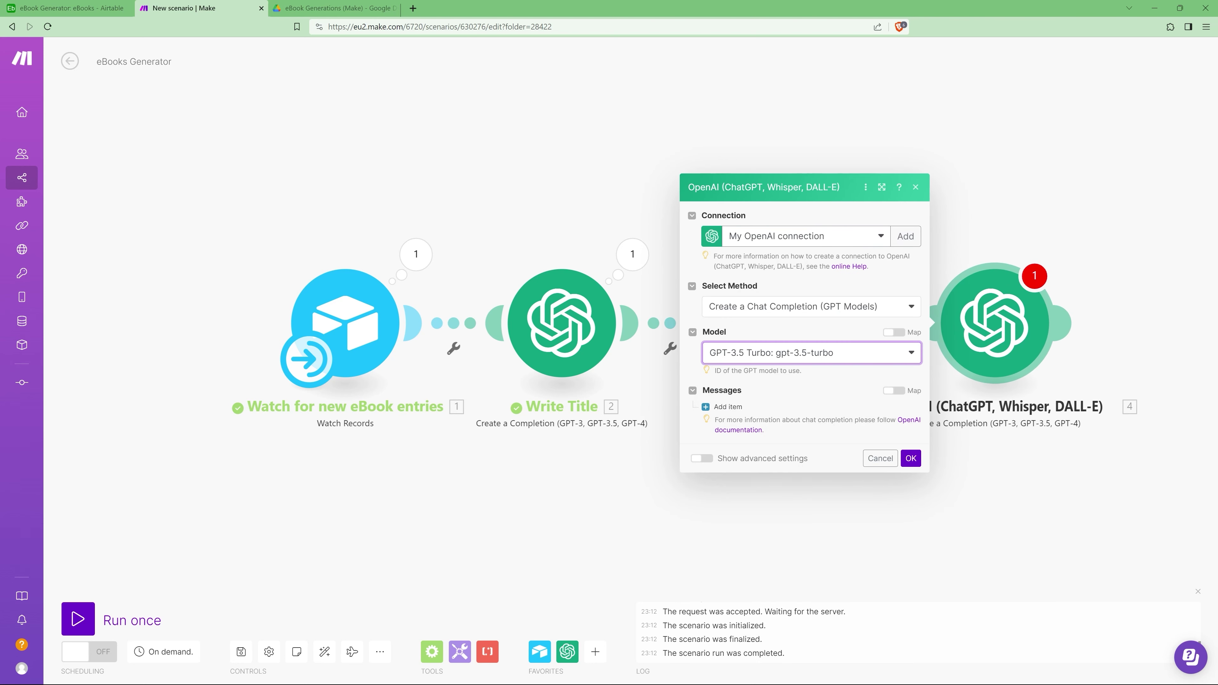
Step: Add a System message describing a professional ebook writer with 20 years of experience, a clear, formal style and highly-converting ebook outlines
left_click(727, 406)
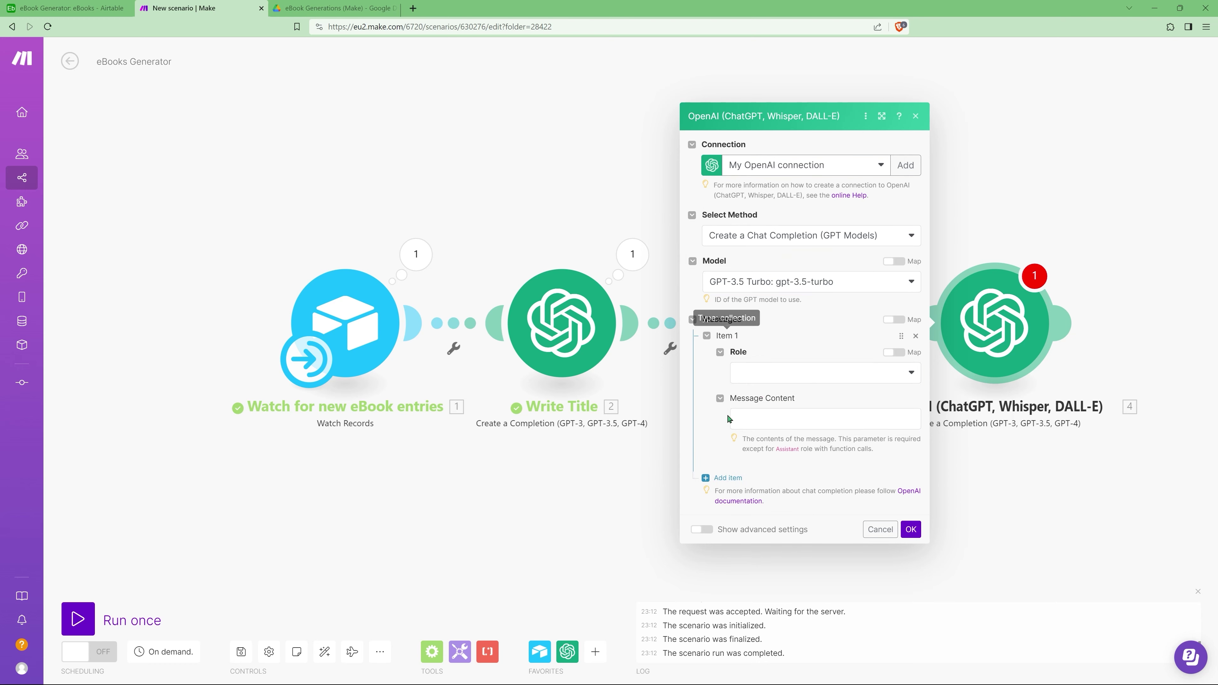
left_click(763, 373)
left_click(763, 393)
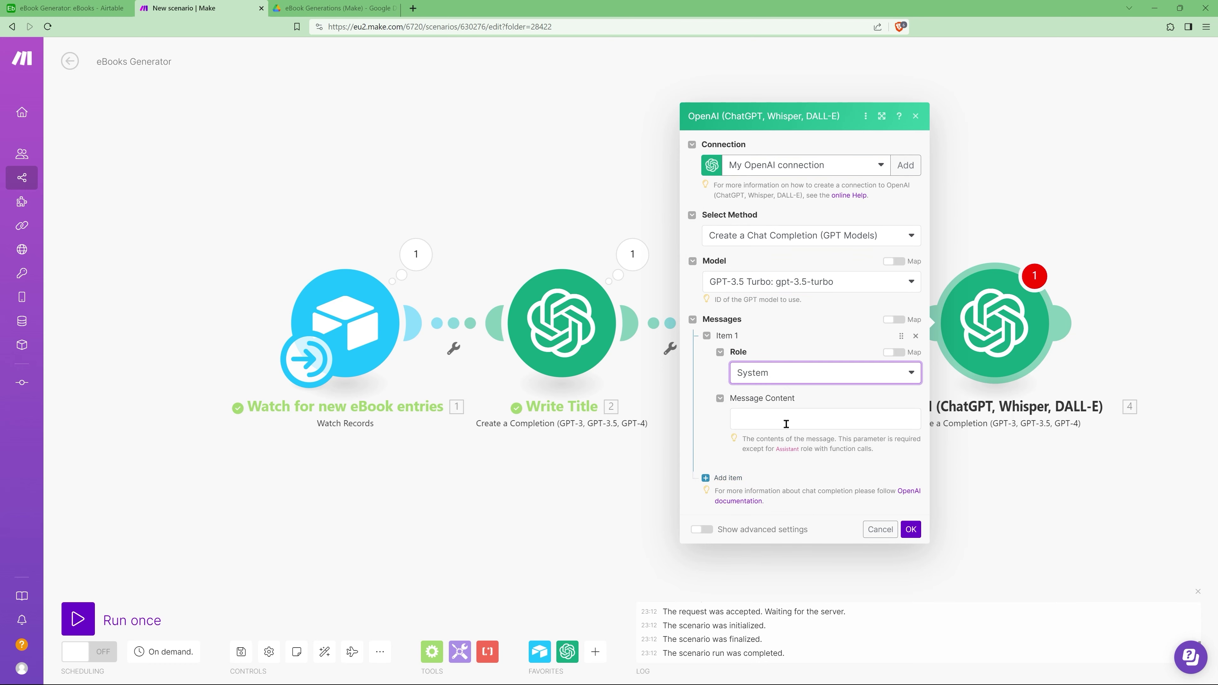
left_click(798, 419)
type("You are a professional ebook writer with 20 years of experience in writing highly-detailed instructional ebooks on various topics within business, development, etc. You focus on providing detailed, factually correct, and well-researched content, ensuring each ebook is informative and authoritative. Your style is clear, concise, and maintains a formal tone.  You write incredible highly-converting ebook outlines.")
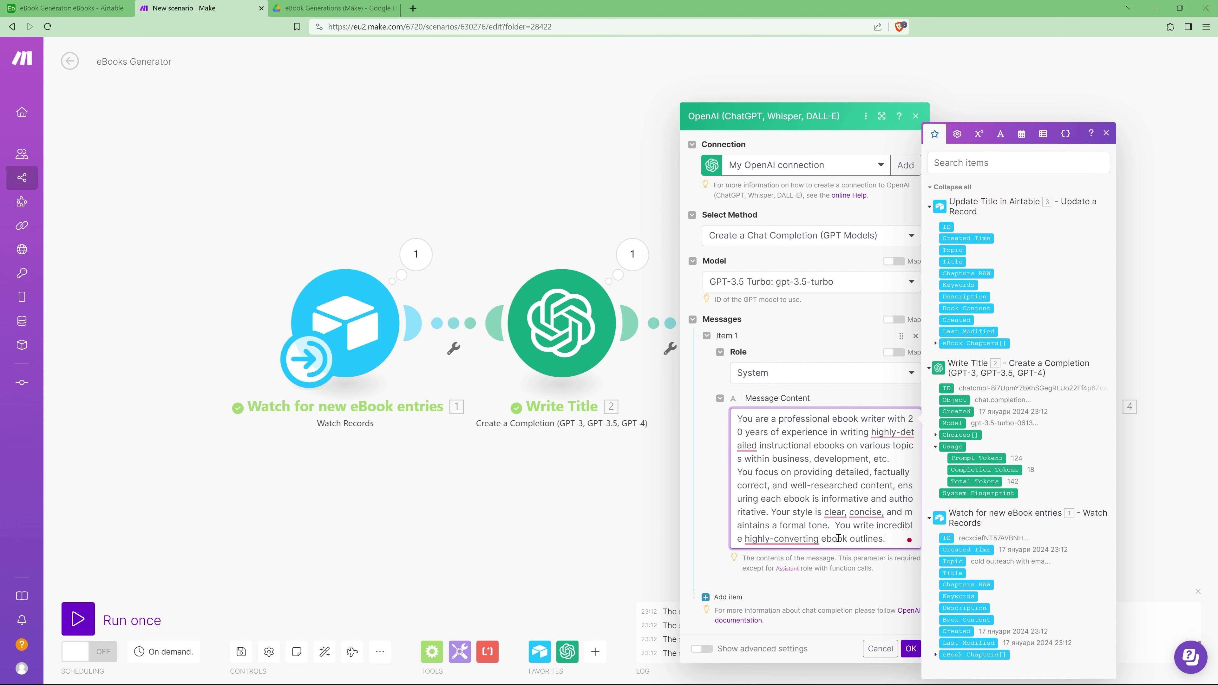
Step: Add a User message reading "Write a list of 5 chapters for the ebook titled", followed by the quoted Title from Update Title in Airtable
right_click(781, 538)
left_click(888, 541)
left_click(724, 597)
left_click(782, 573)
left_click(746, 593)
scroll(775, 614, "down", 1)
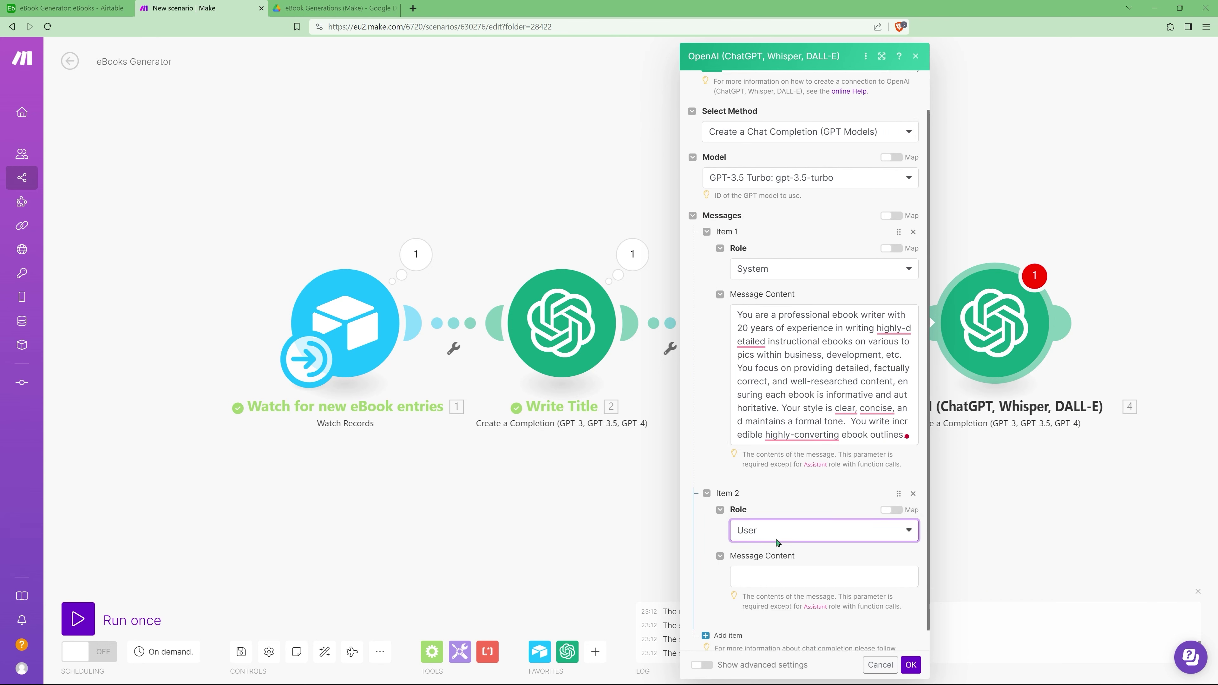
left_click(772, 556)
type("Write")
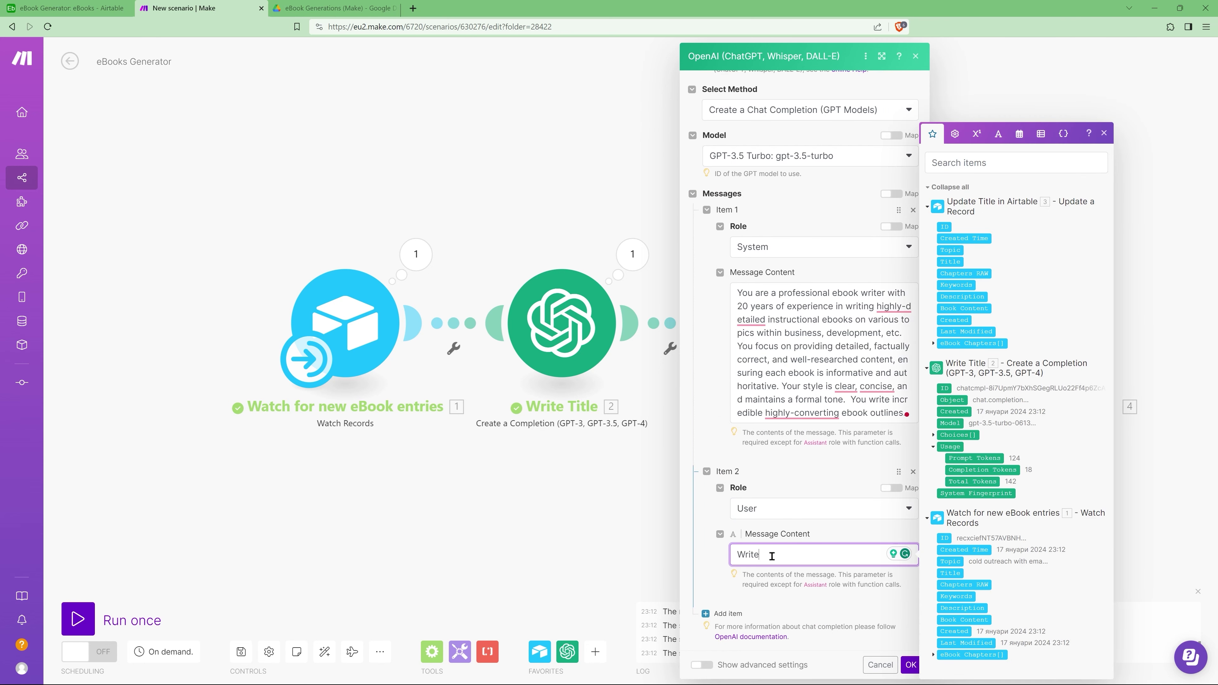
type(" a list of 5 chapters for the ebook titled \"")
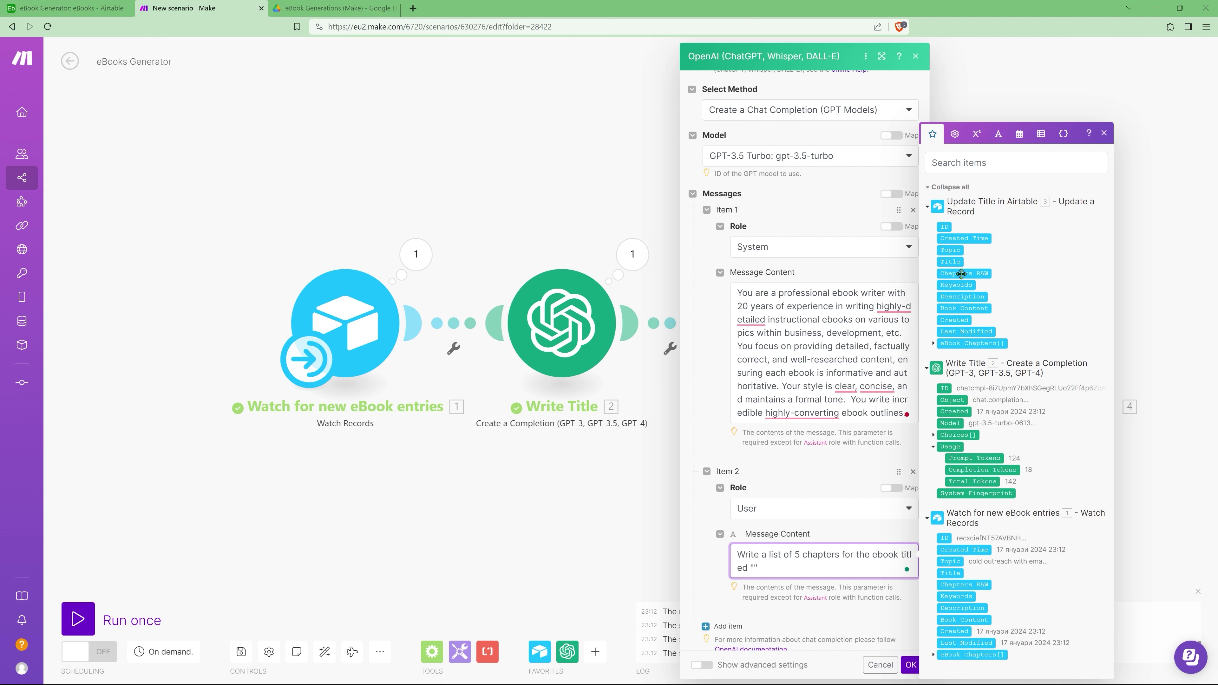
left_click_drag(954, 260, 823, 556)
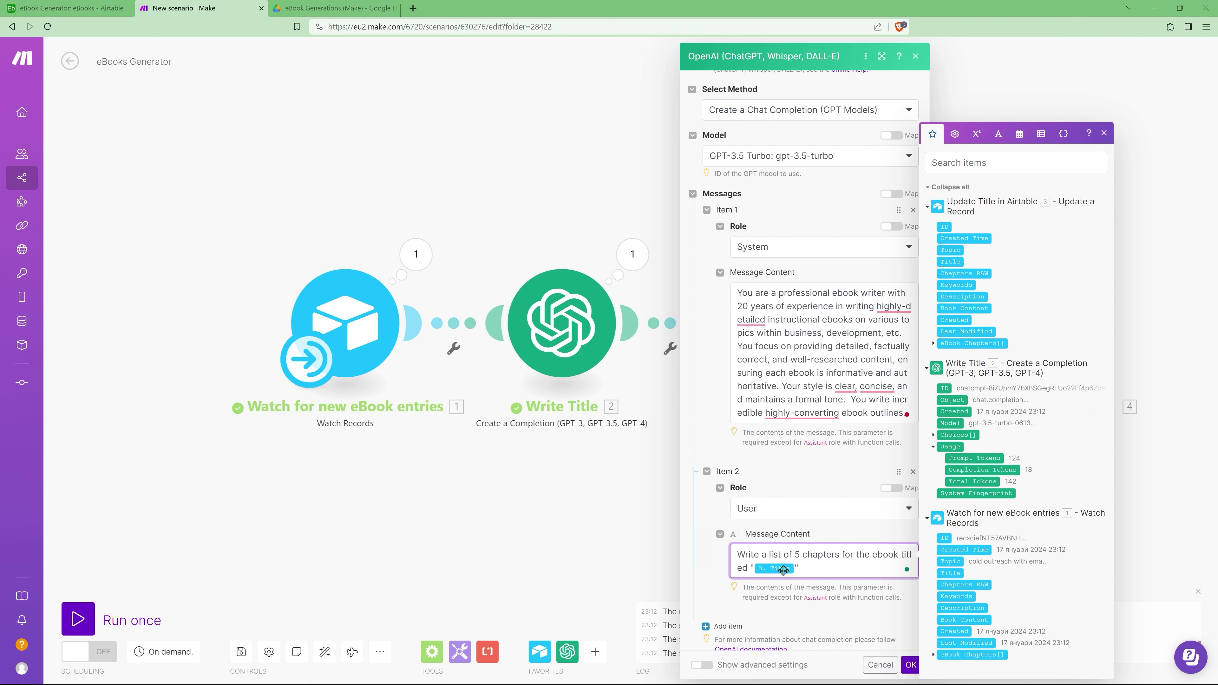
Step: Append "Provide only chapter titles as bullets. Do not write sub-chapters or outlines of the chapters. Reply only with a list of chapter titles." and close the settings
left_click(806, 569)
type(".")
key("Return")
type("Provide only chapter titles as bullets")
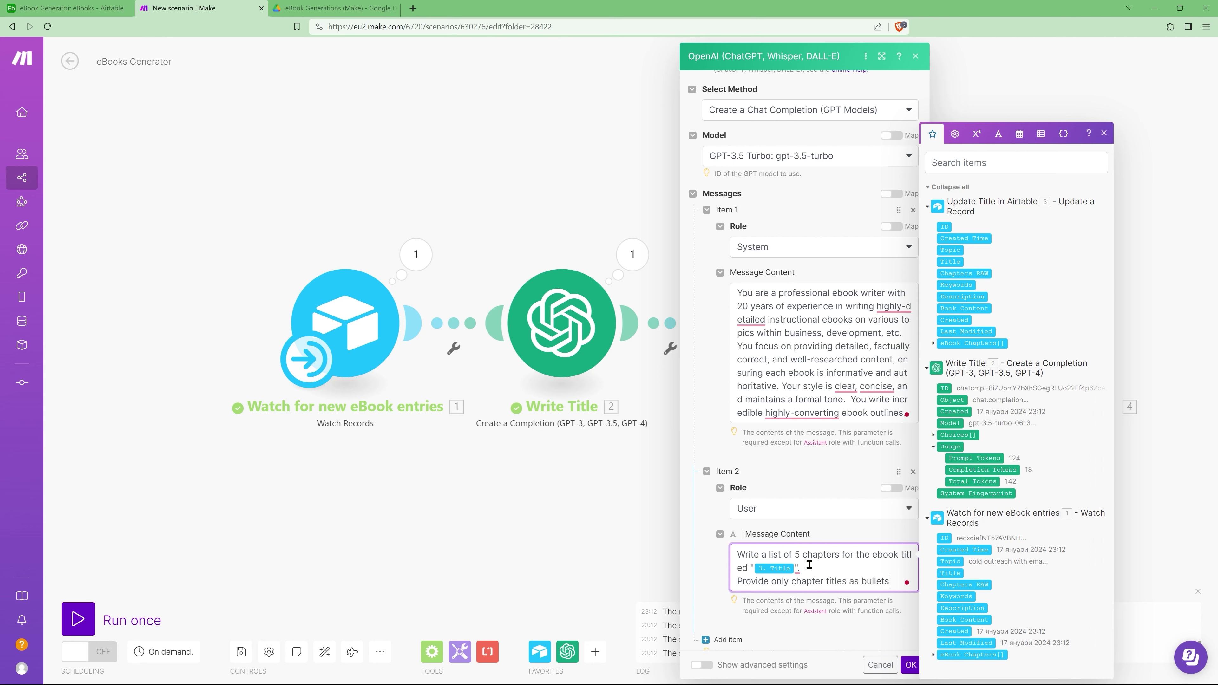
type(". Do not write sub-chapters or out")
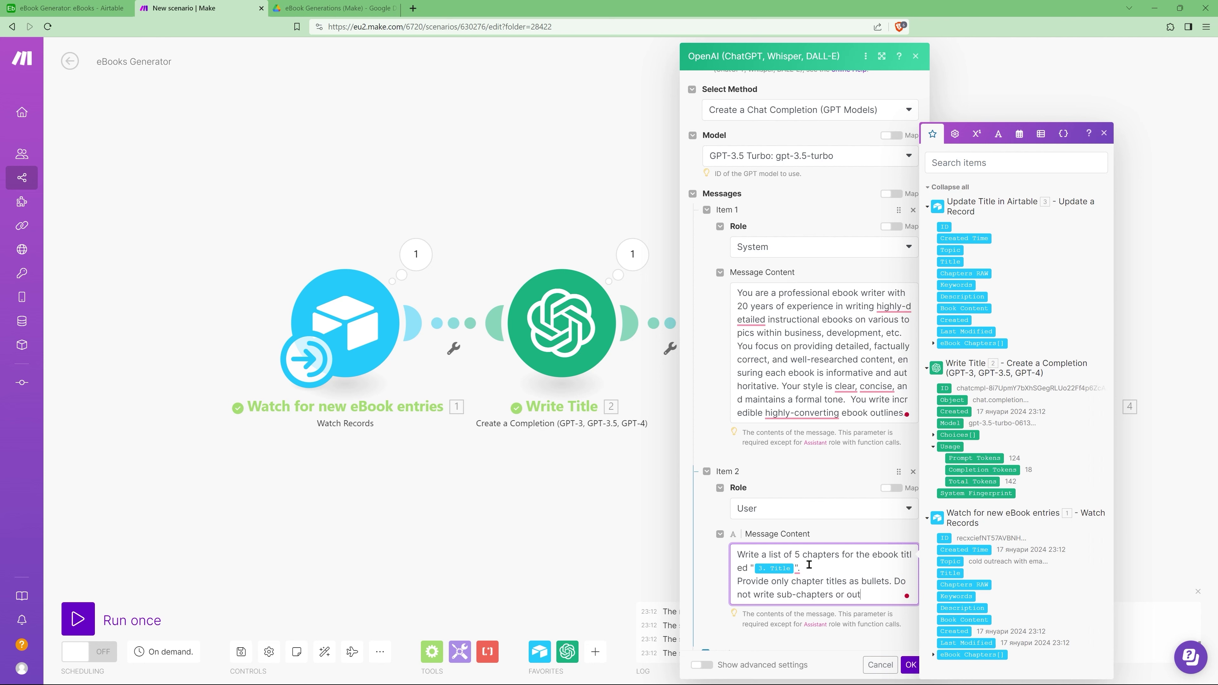
type("lines of the cha")
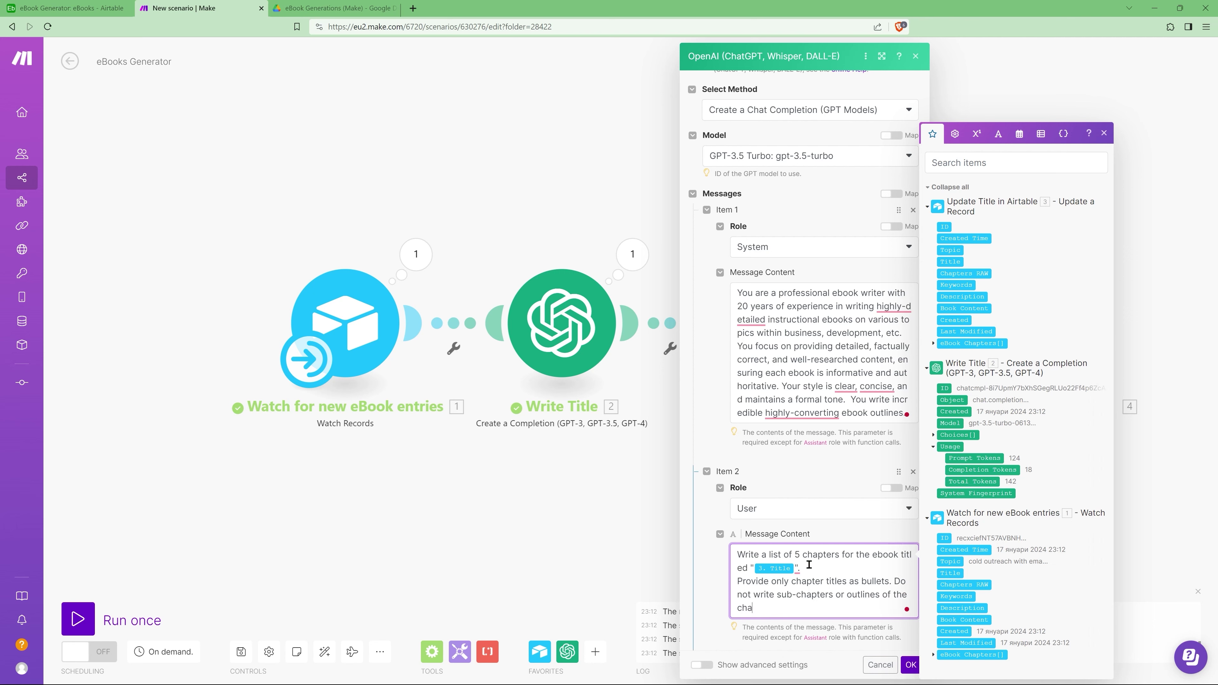
type("pters. Reply only with a list of chapter titles.")
scroll(809, 564, "down", 1)
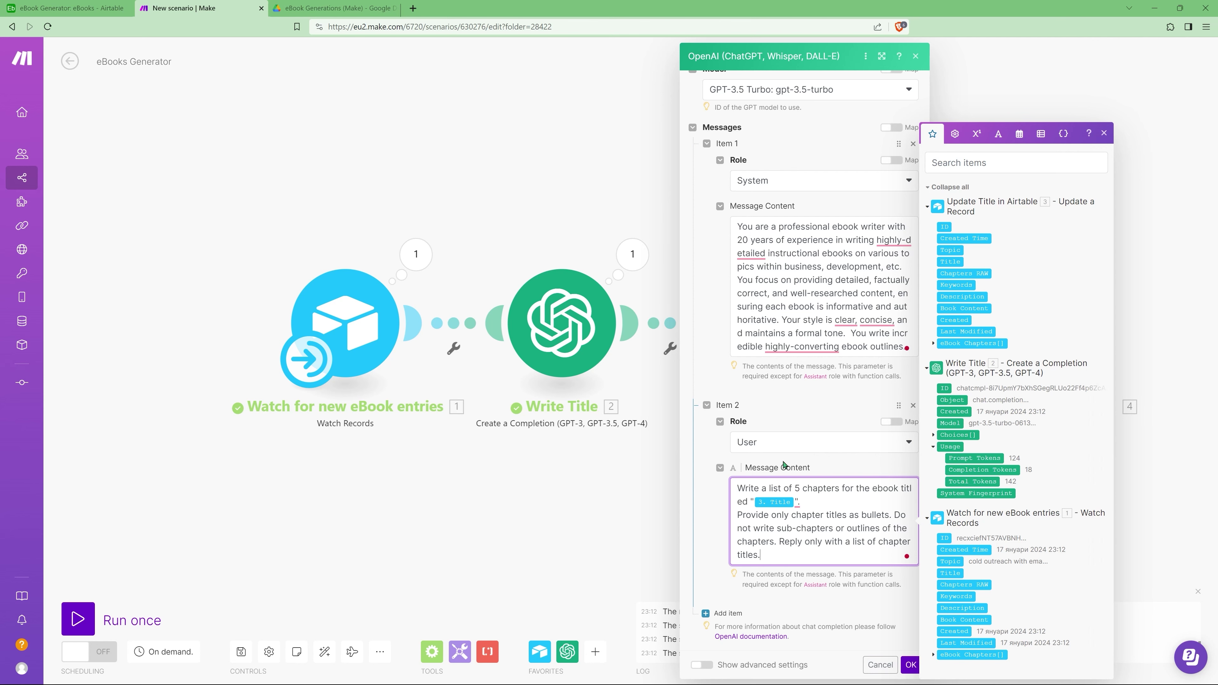
key("Escape")
key("Escape")
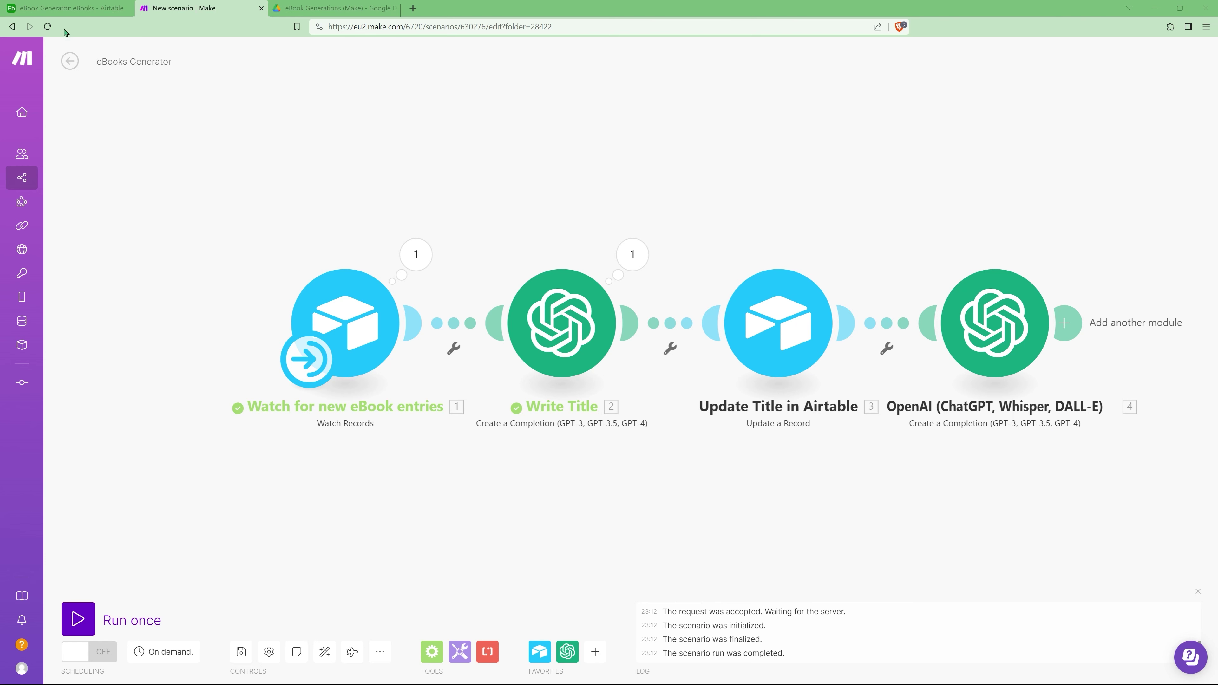
Step: Add a record with the topic "cold emails" to the eBooks table in Airtable and run the Make scenario once
left_click(68, 9)
left_click(217, 174)
type("cold emai")
key("ctrl+Tab")
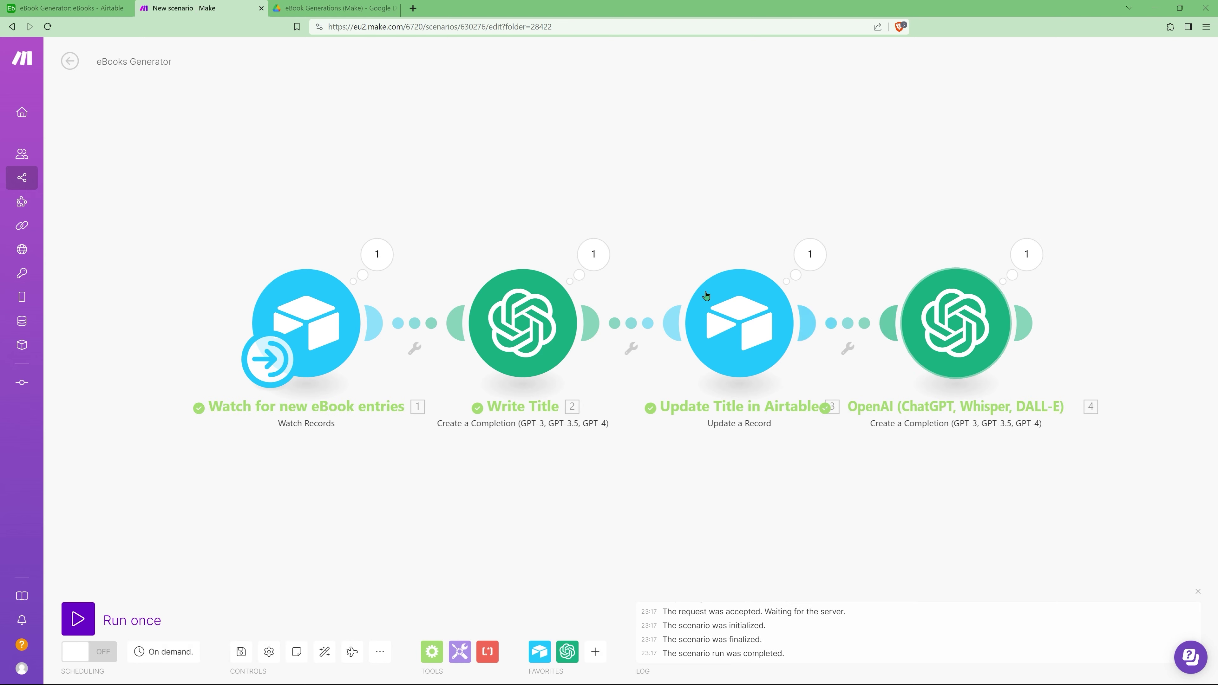
Step: Switch to Airtable, widen the Title column to read the new record's full title, and return to Make
left_click(71, 11)
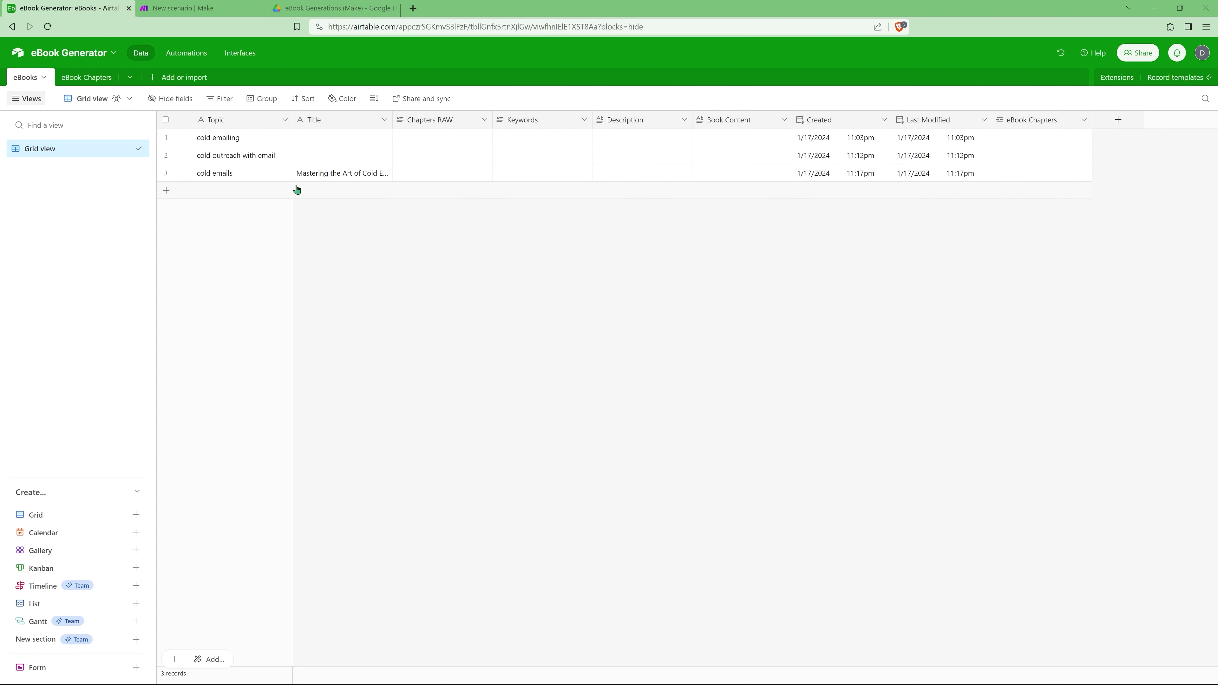
left_click_drag(392, 120, 671, 177)
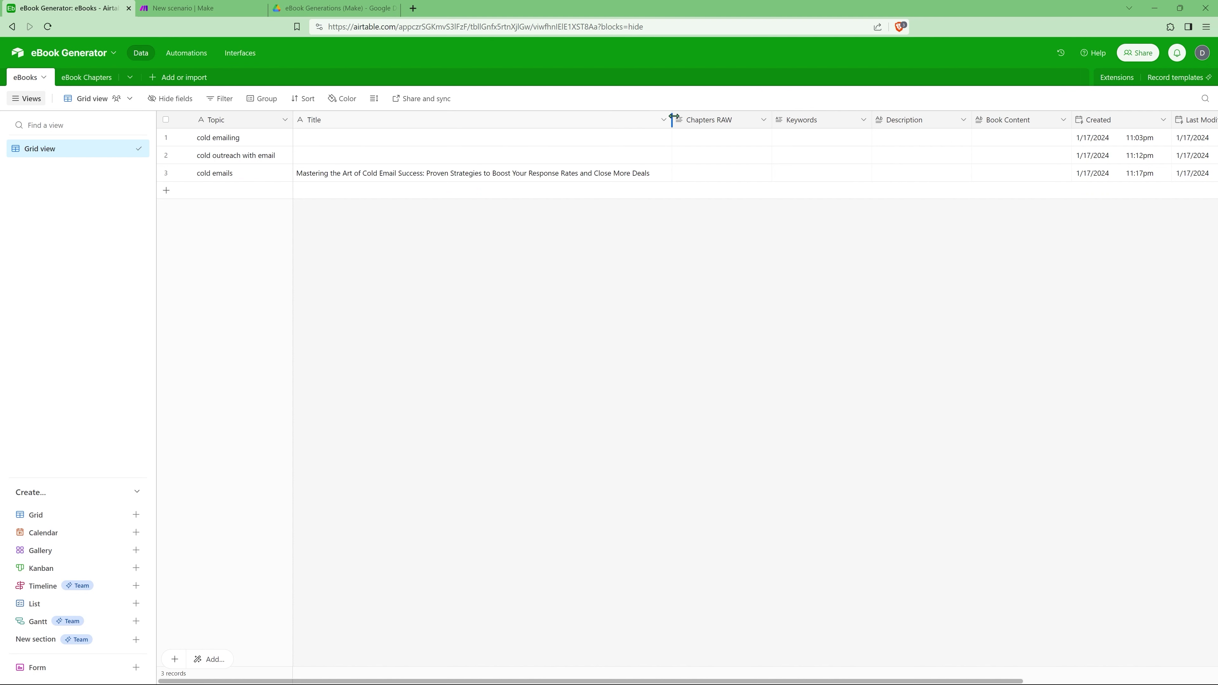
key("ctrl+Tab")
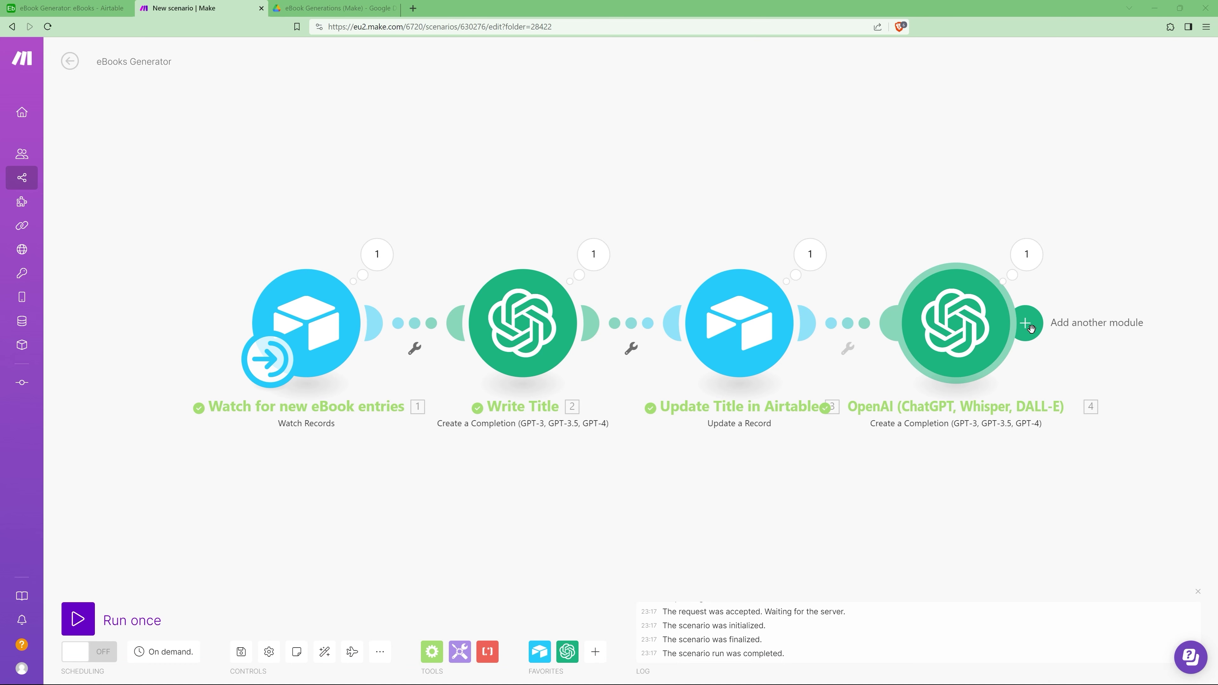
Step: Add another OpenAI Create a Completion module at the end of the scenario, using the gpt-3.5-turbo model
left_click(1029, 329)
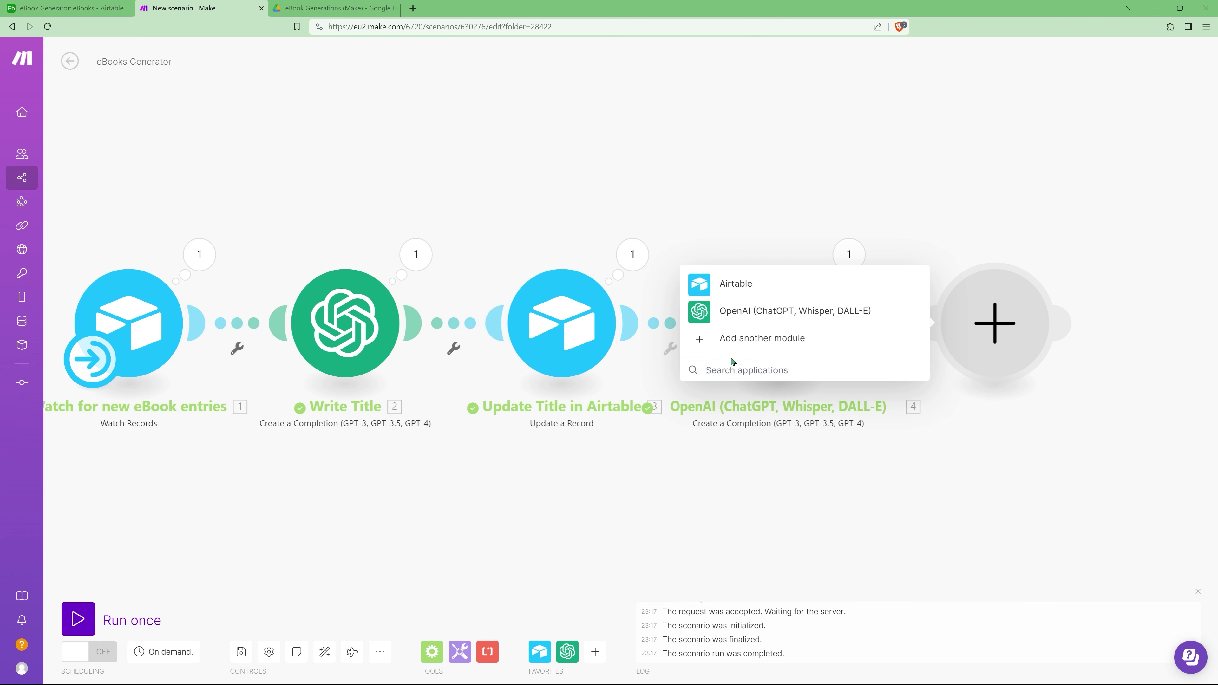
left_click(743, 311)
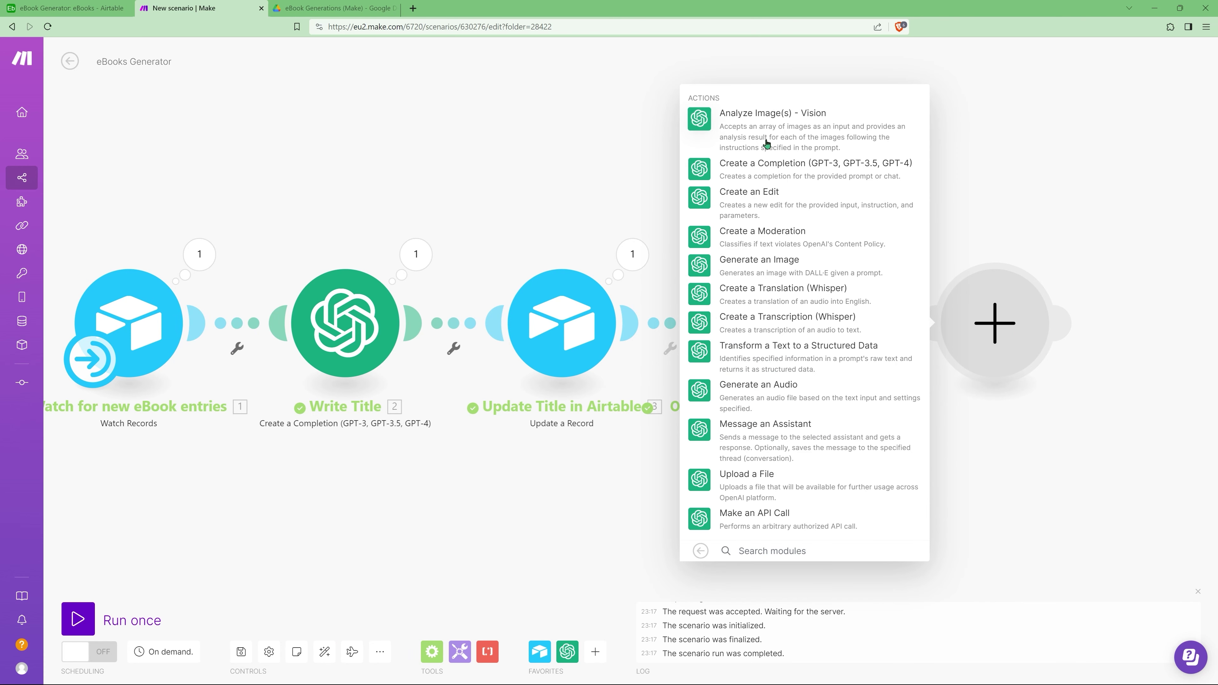
left_click(769, 171)
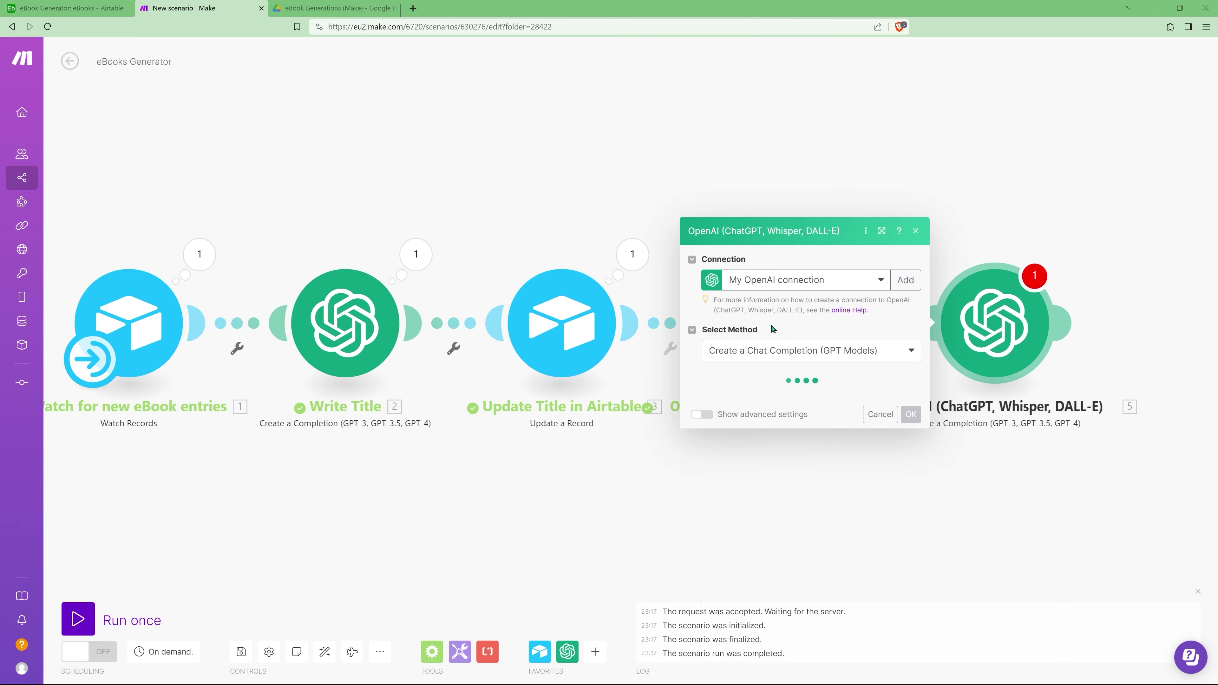
left_click(738, 355)
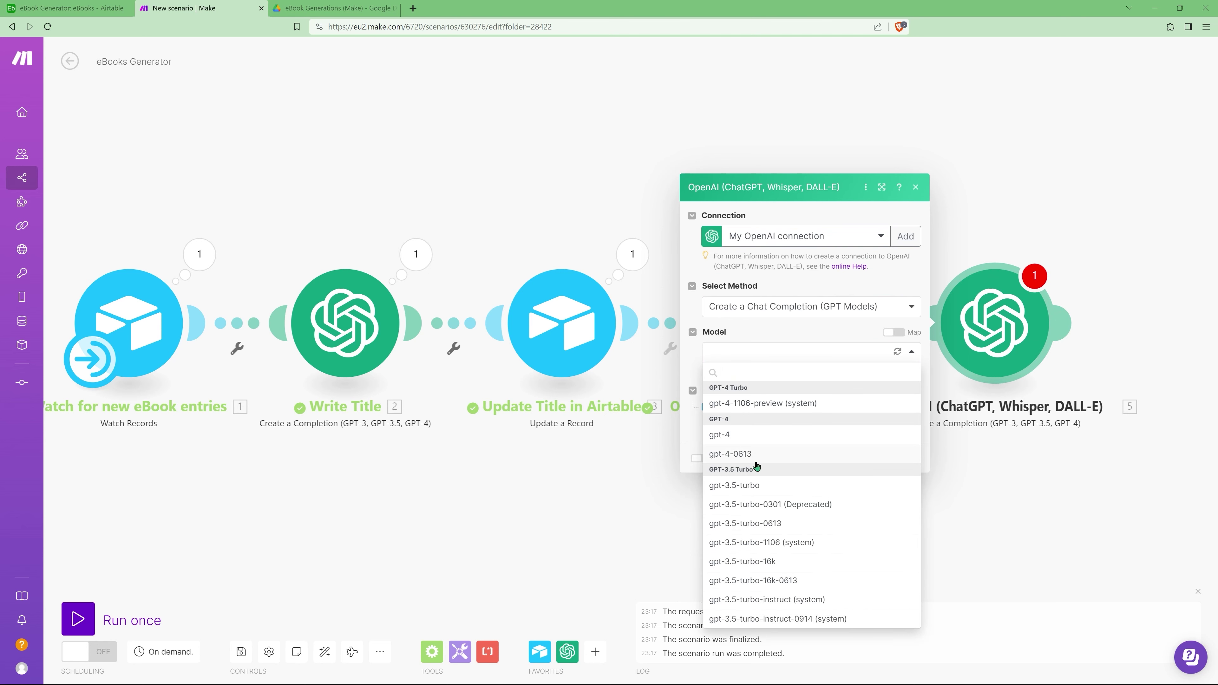
left_click(752, 485)
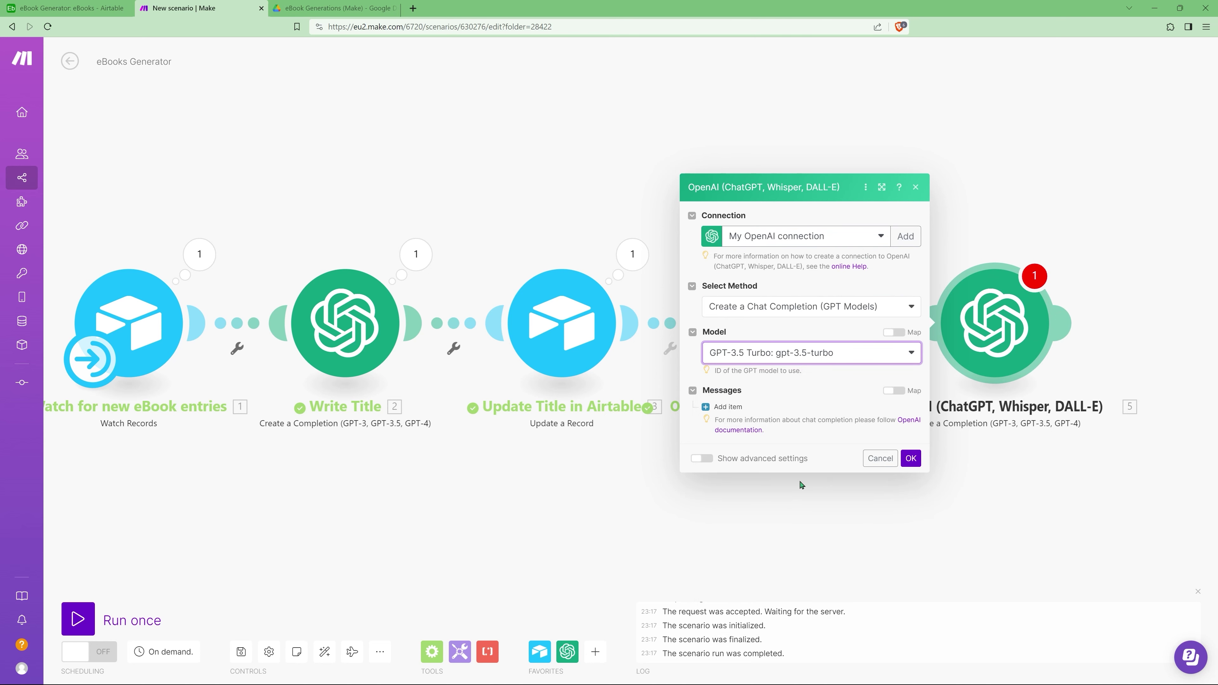
Step: Add a System message describing a professional ebook writer with 20 years of experience, well-researched content and a clear, concise, formal style
left_click(727, 408)
left_click(773, 376)
left_click(770, 395)
left_click(815, 419)
type("You are a professional ebook writer with 20 years of experience in writing highly-detailed instructional ebooks on various topics within business, development, etc. You focus on providing detailed, factually correct, and well-researched content, ensuring each ebook is informative and authoritative. Your style is clear, concise, and maintains a formal tone.")
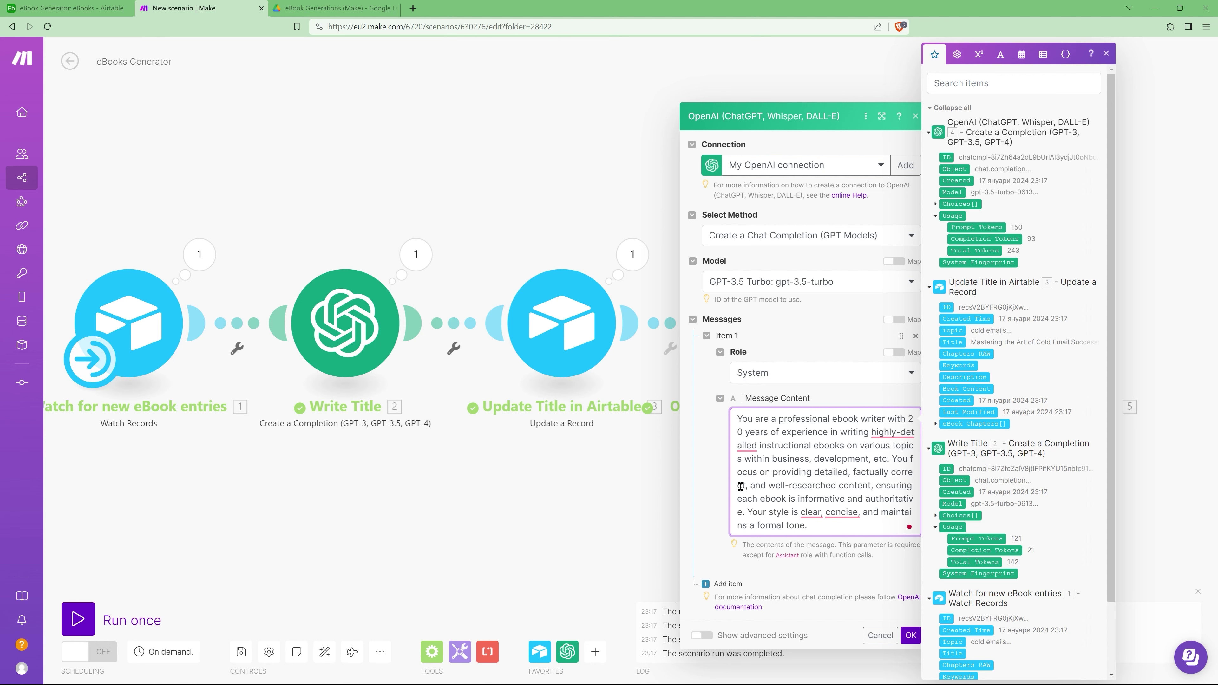
Step: Add a second message with the User role, beginning with "List keywords for an ebook about the topic" and an opening quotation mark
left_click(726, 585)
scroll(767, 528, "down", 1)
left_click(764, 516)
left_click(761, 547)
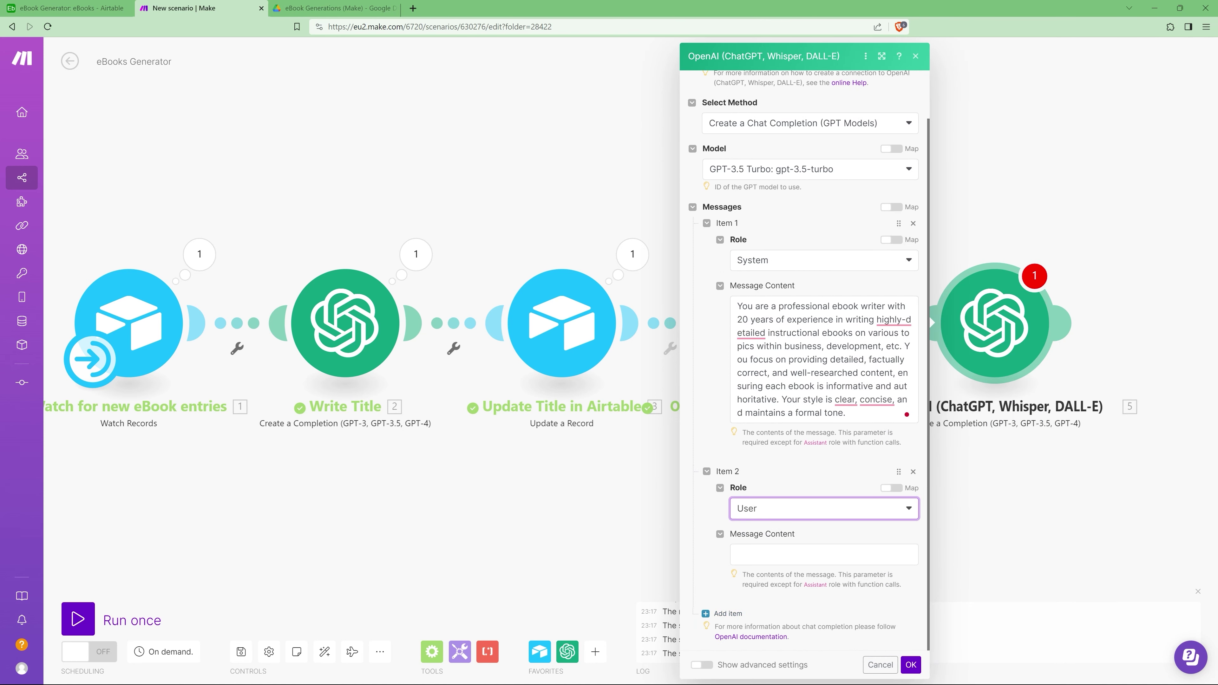
left_click(762, 555)
type("List keywords for")
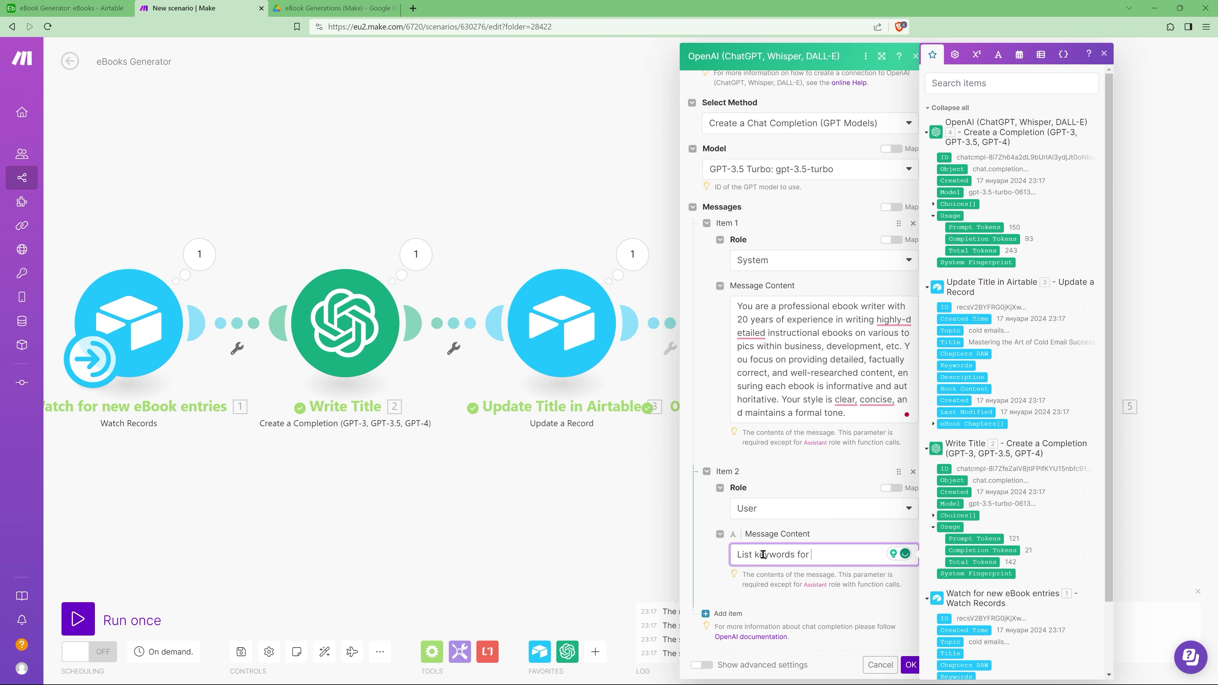
type(" an ebook about the topic ")
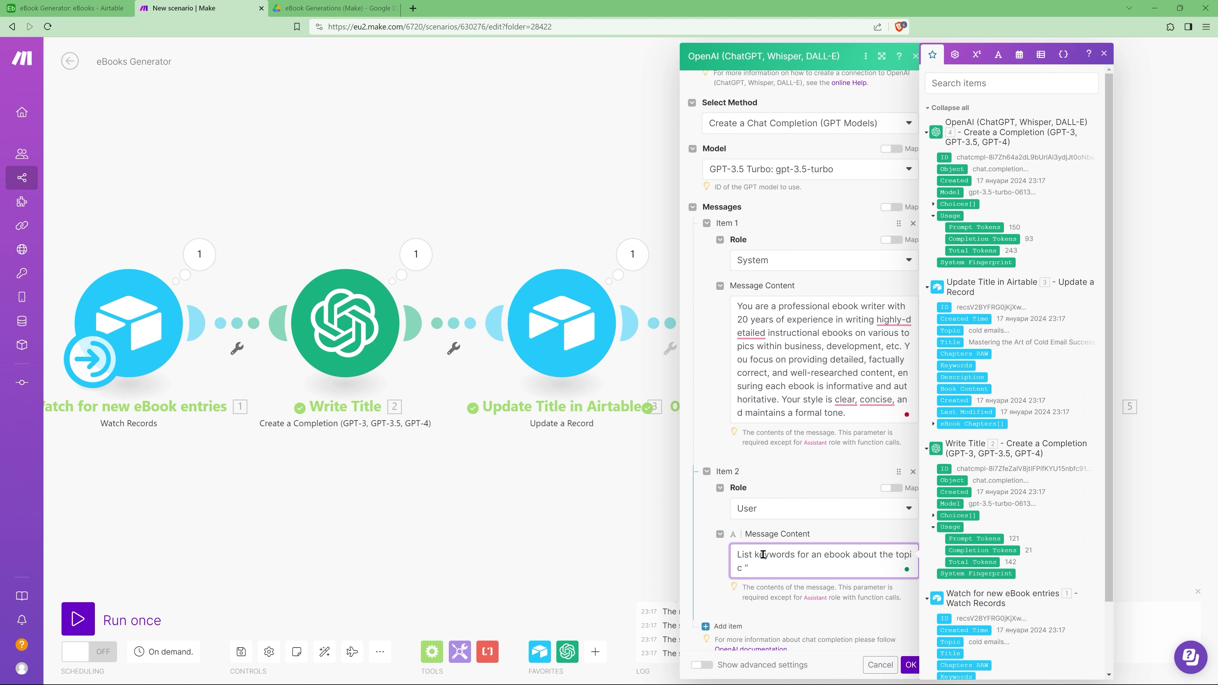
type("\"")
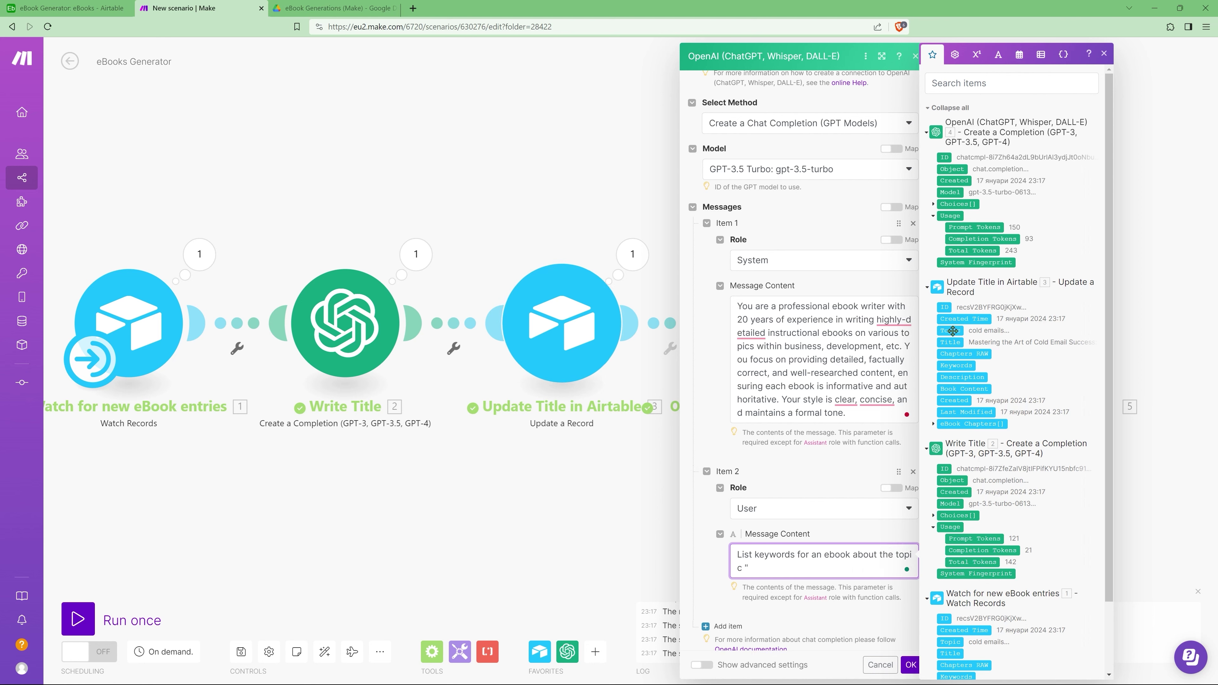
Step: Continue the prompt with the Topic, "called" the Title, "and with the following list of chapters" and the Message Content from the chapter-list completion
left_click(950, 330)
type("\" called \"")
left_click(949, 342)
type("\" and with the f")
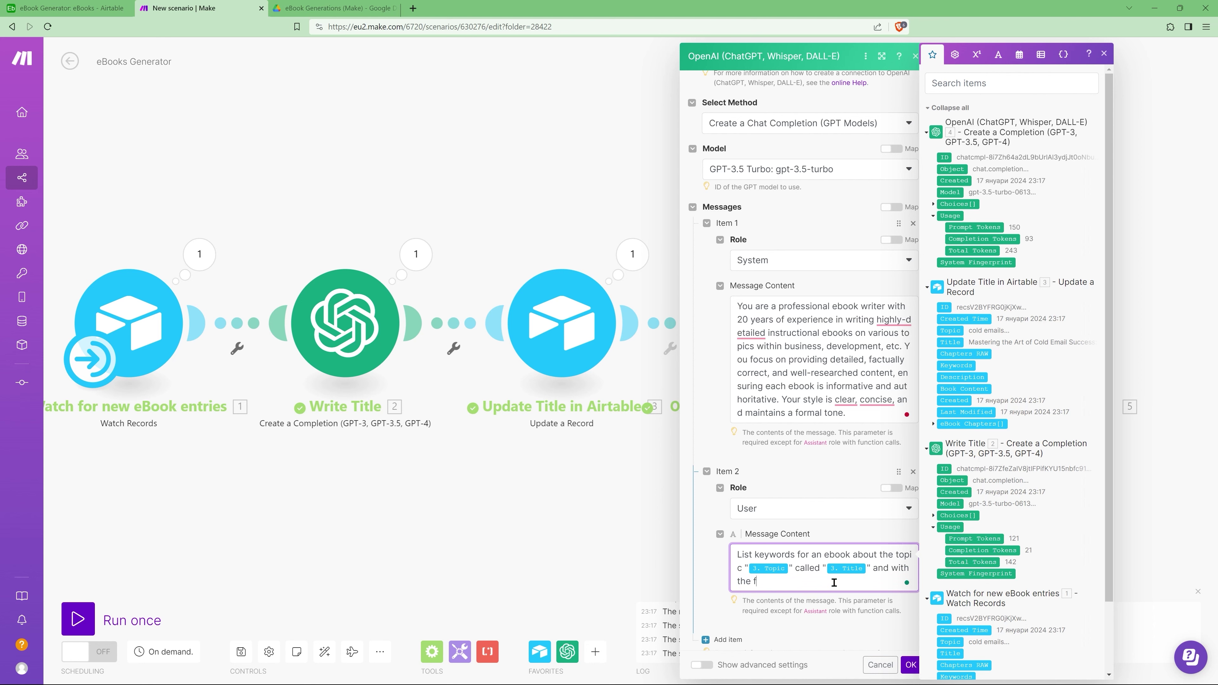
type("ollowing list of chapters")
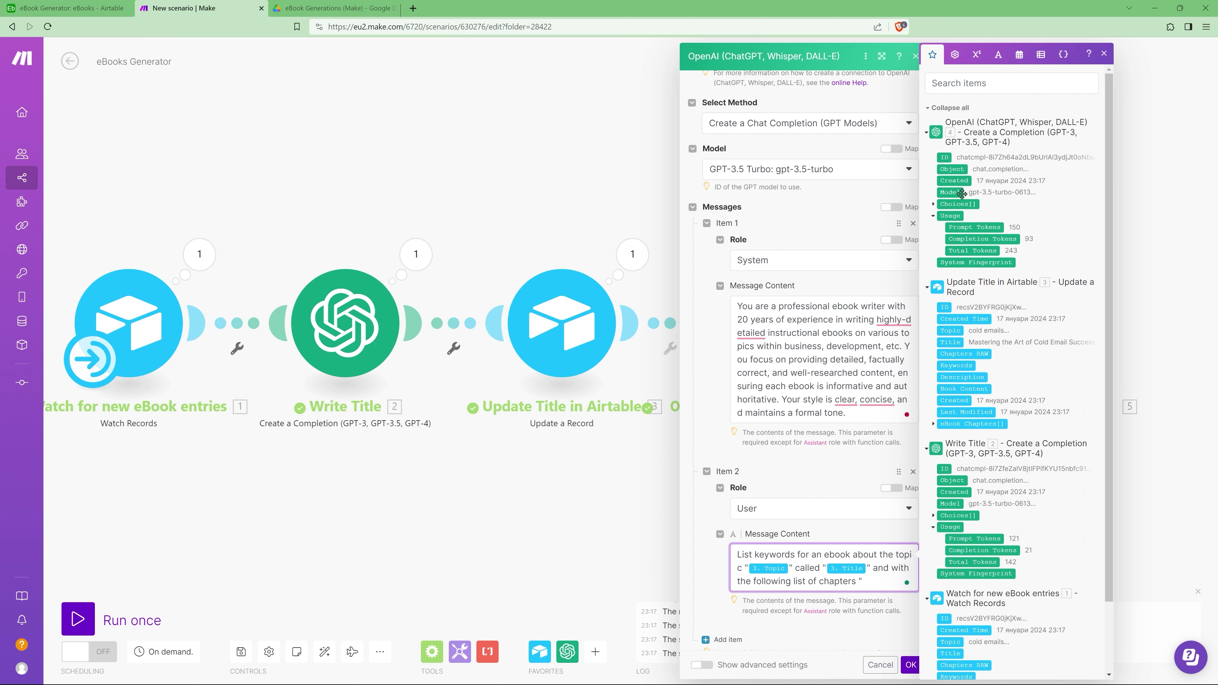
left_click(933, 204)
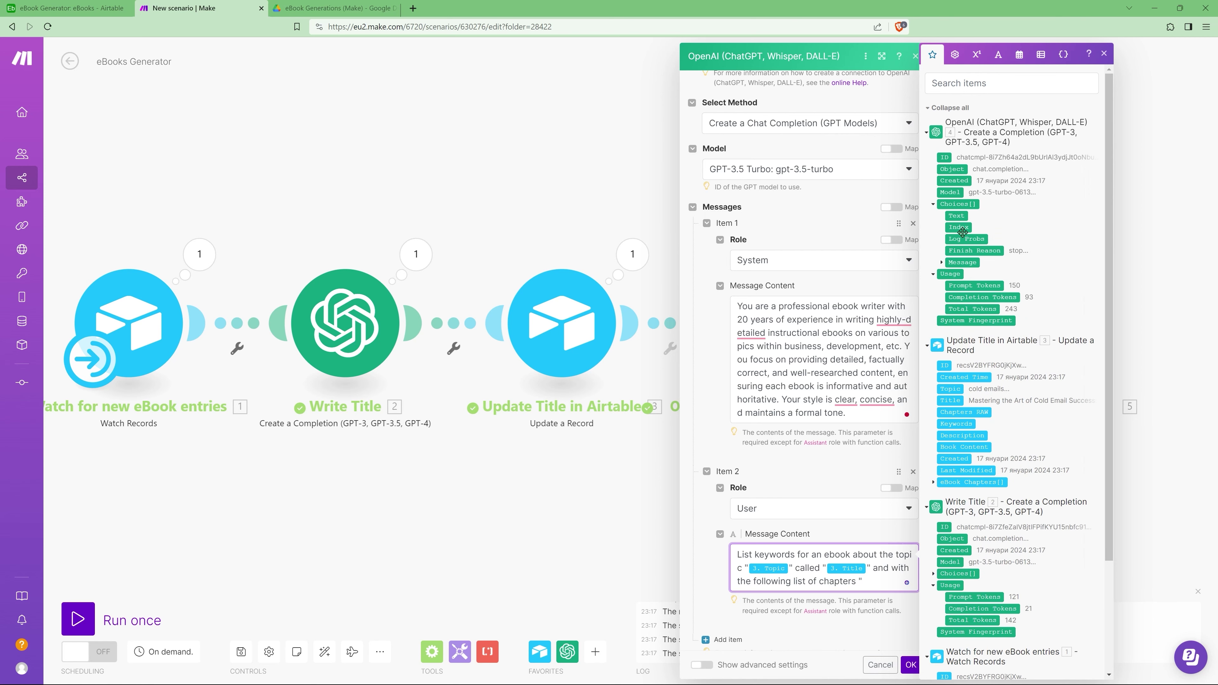
left_click(941, 262)
left_click_drag(965, 286, 844, 583)
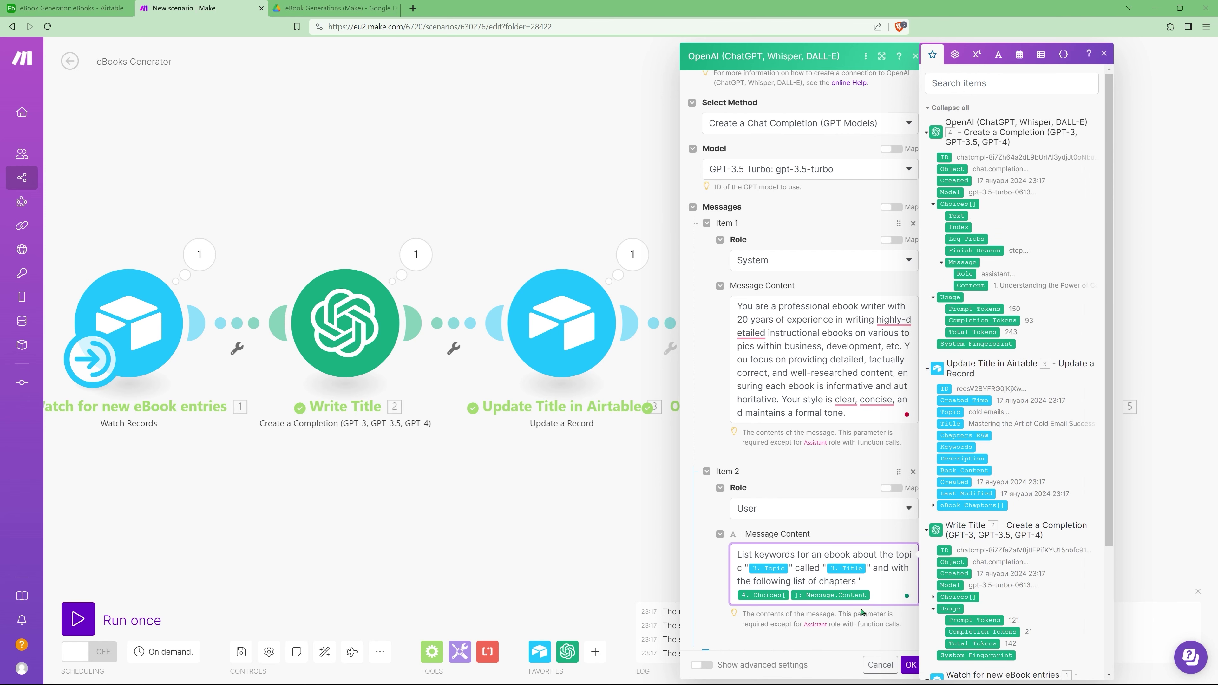
Step: Finish the prompt with "Only list the keywords, separated by a comma (,). Do not include anything else." and confirm the module settings
type(". Only list the keywords, separ")
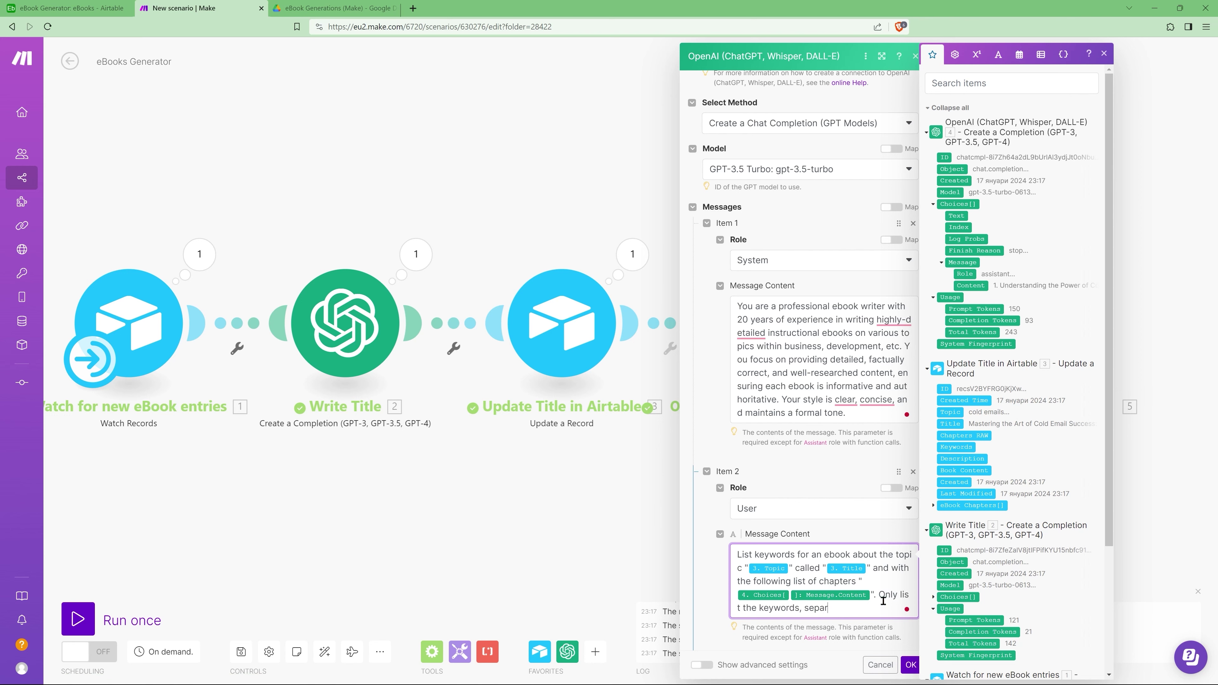
type("ated by a comma (,). Do not include anything else.")
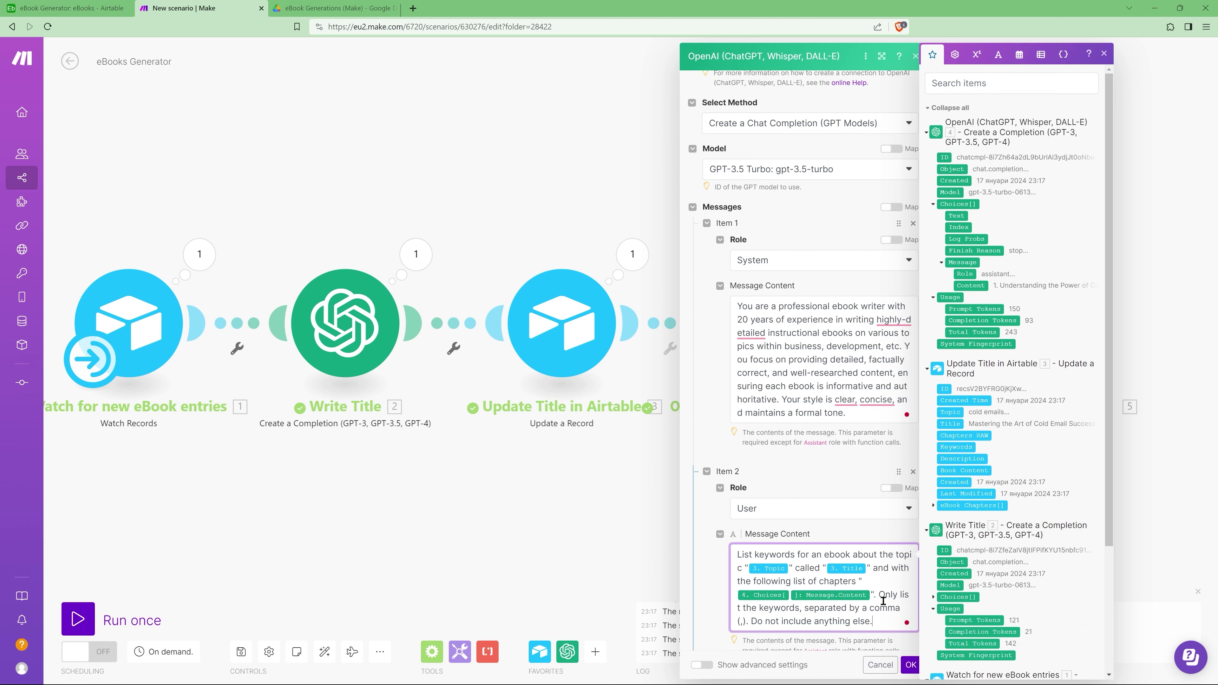
left_click(909, 665)
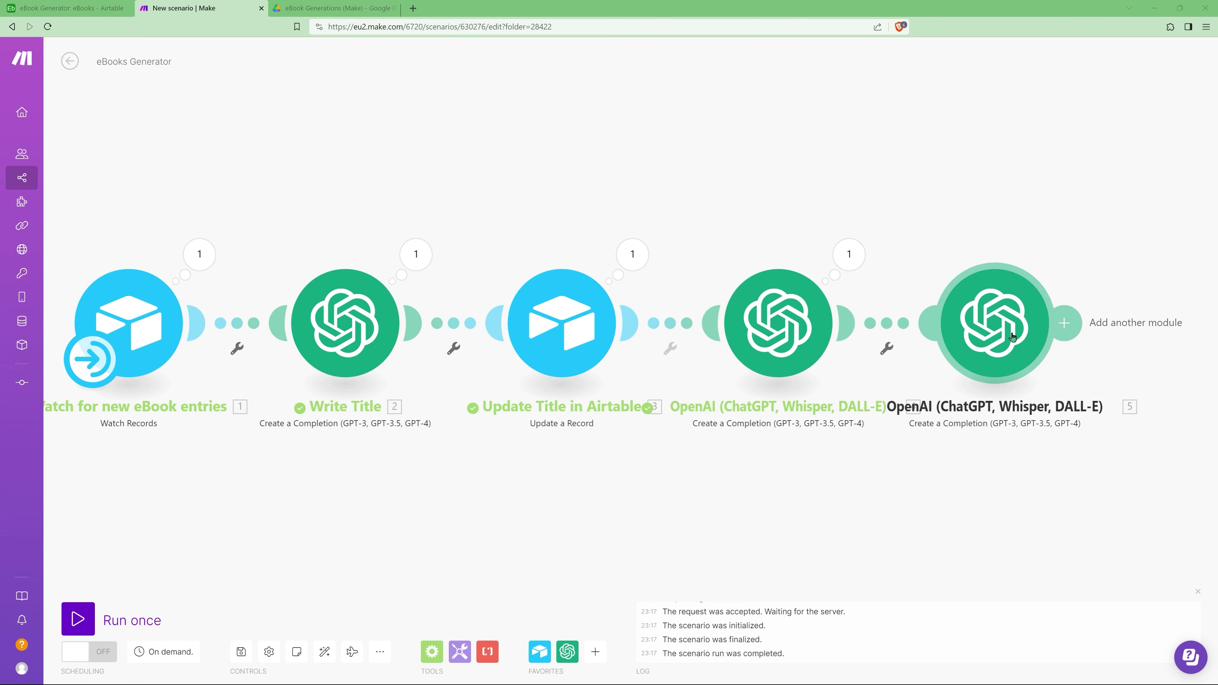
Step: Add an Airtable Update a Record module for the eBook Generator base's eBooks table, mapping Record ID to the ID from Update Title in Airtable
left_click(1070, 325)
left_click(797, 280)
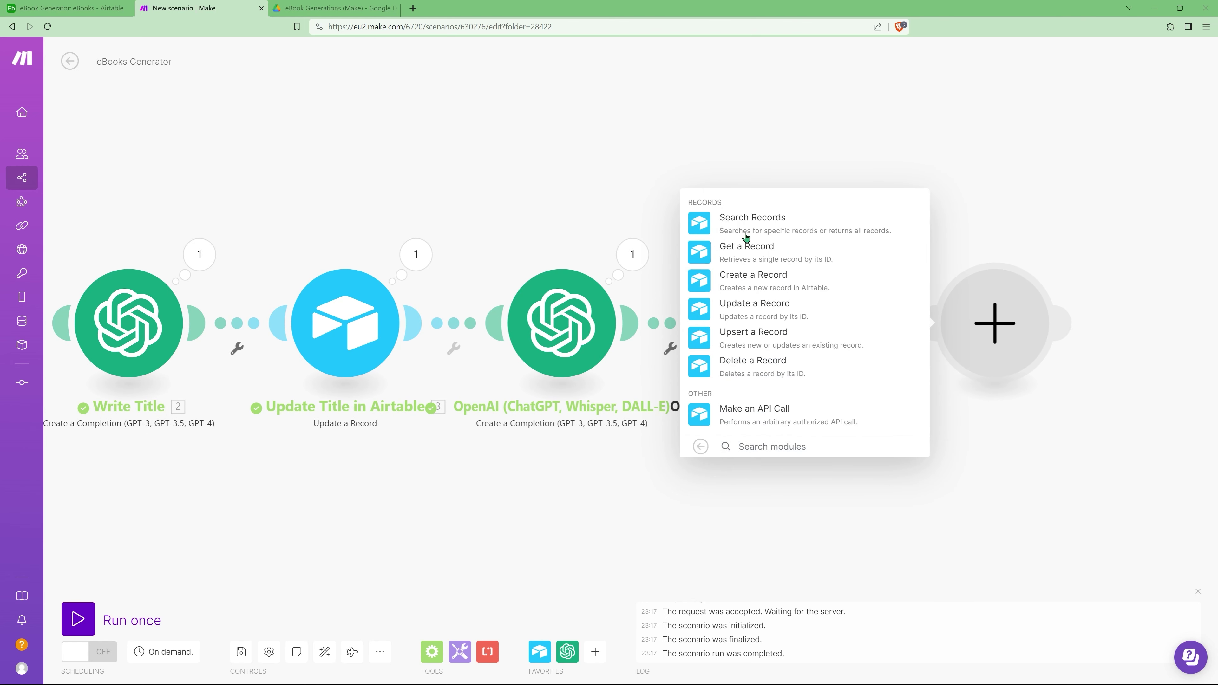
left_click(760, 307)
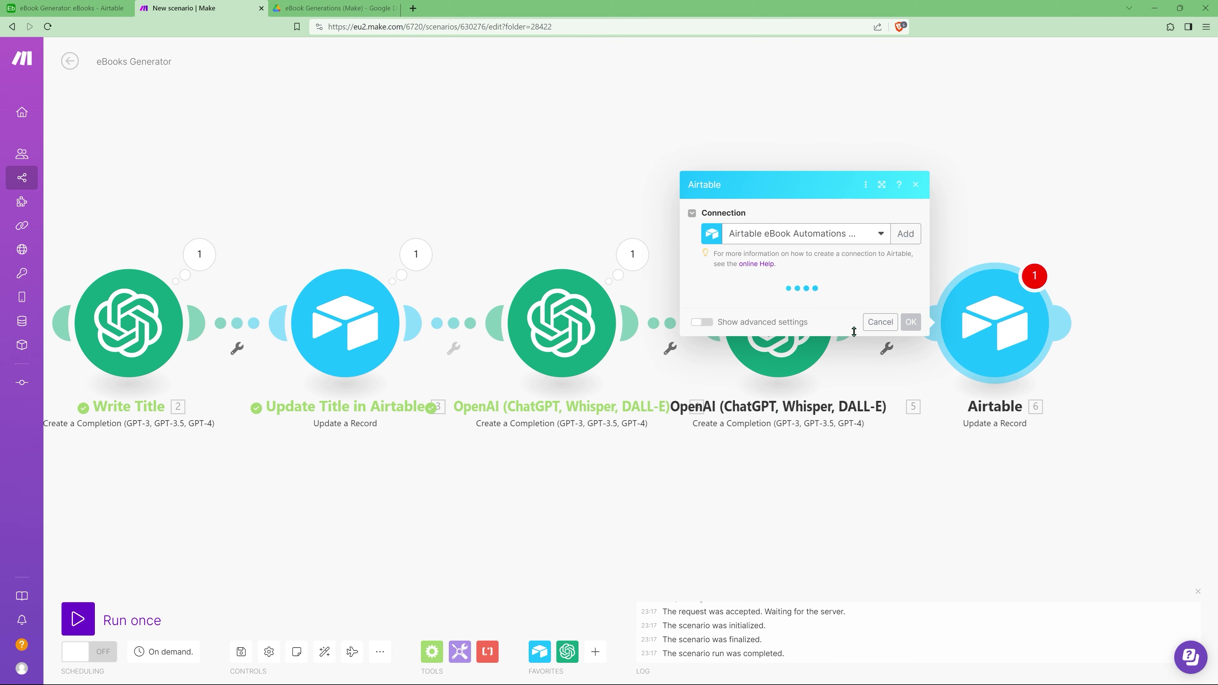
left_click(739, 306)
left_click(734, 327)
left_click(741, 328)
left_click(747, 350)
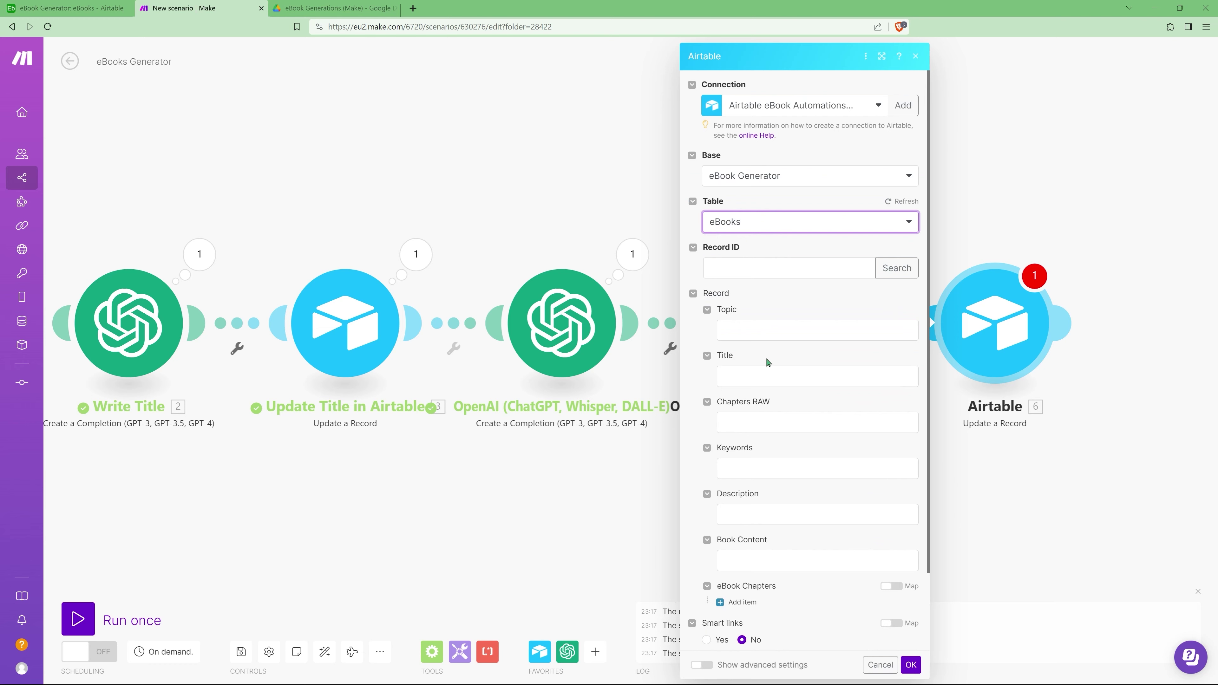
left_click(751, 268)
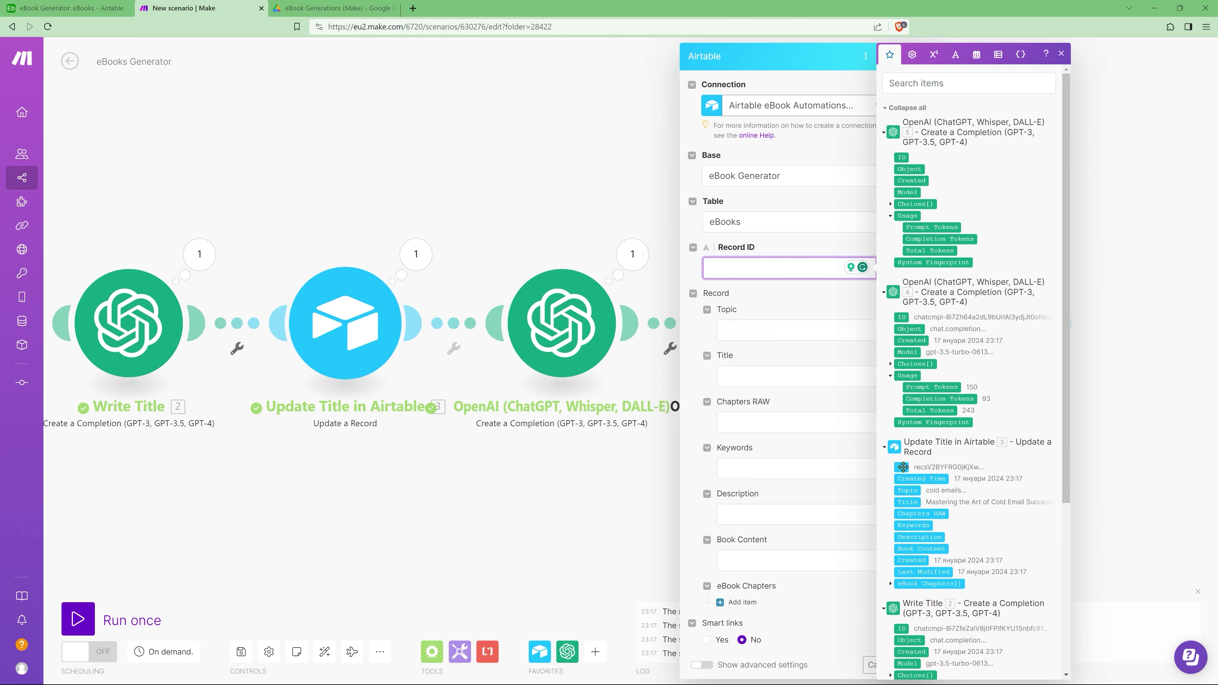
left_click(902, 466)
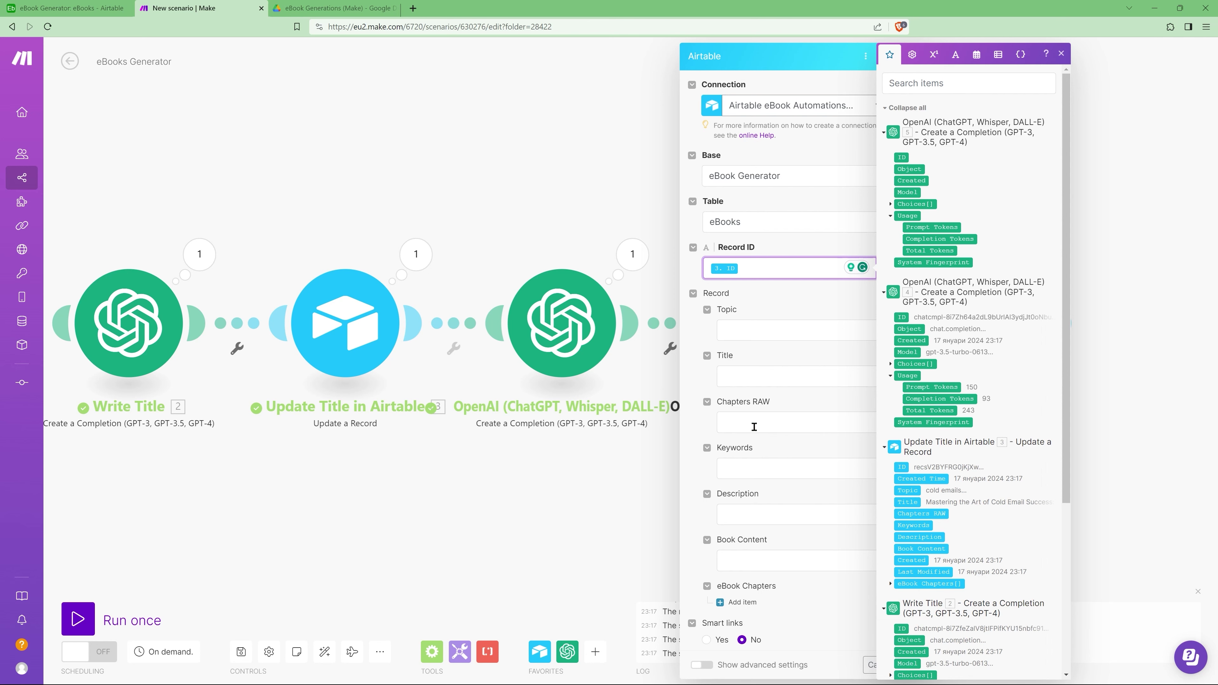
Step: Map Chapters RAW to the Message Content from the chapter-list completion (module 4)
left_click(771, 423)
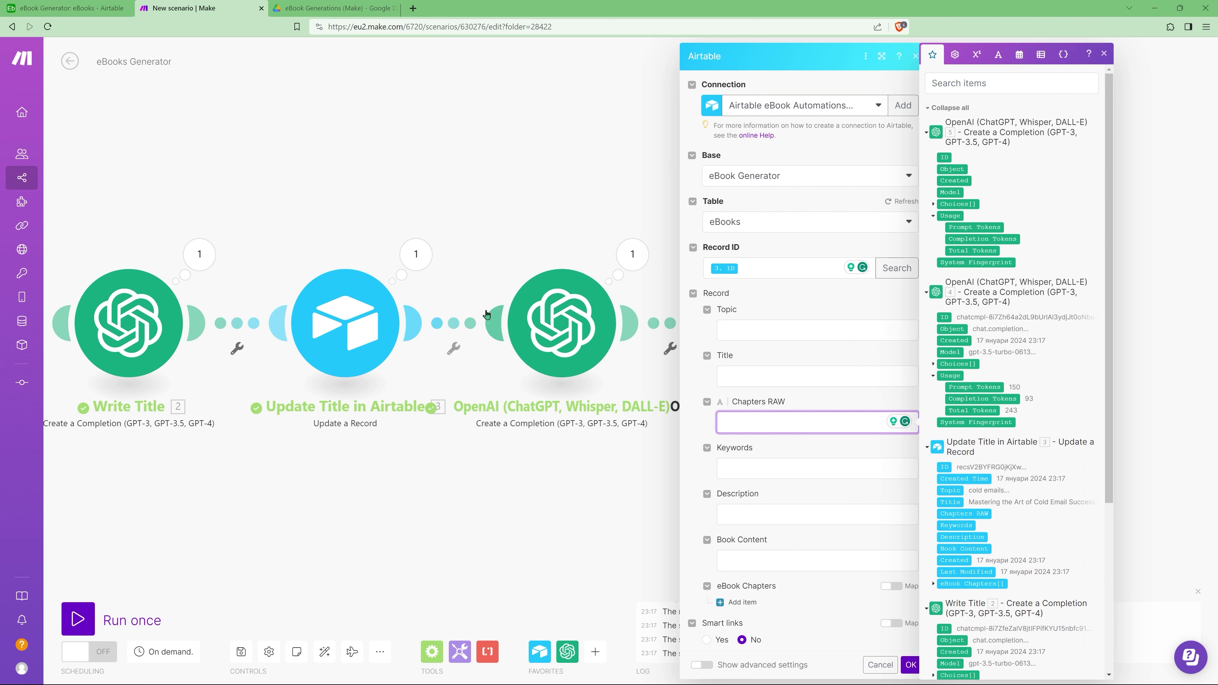
left_click(954, 363)
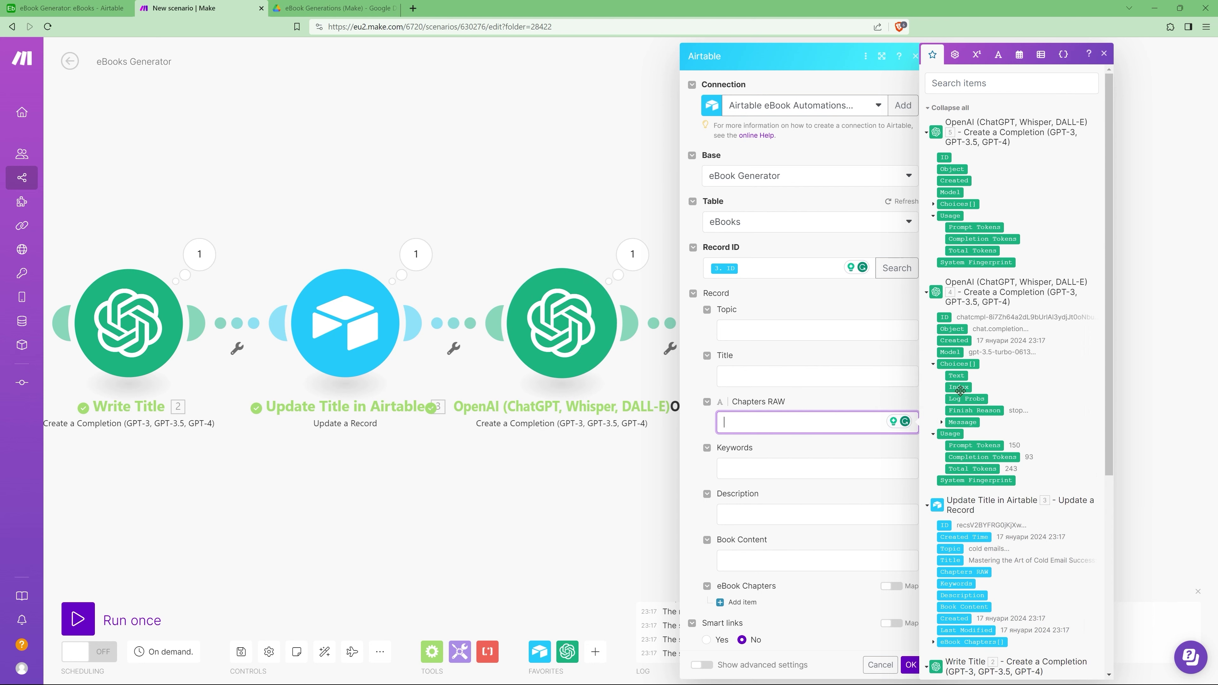
left_click(953, 422)
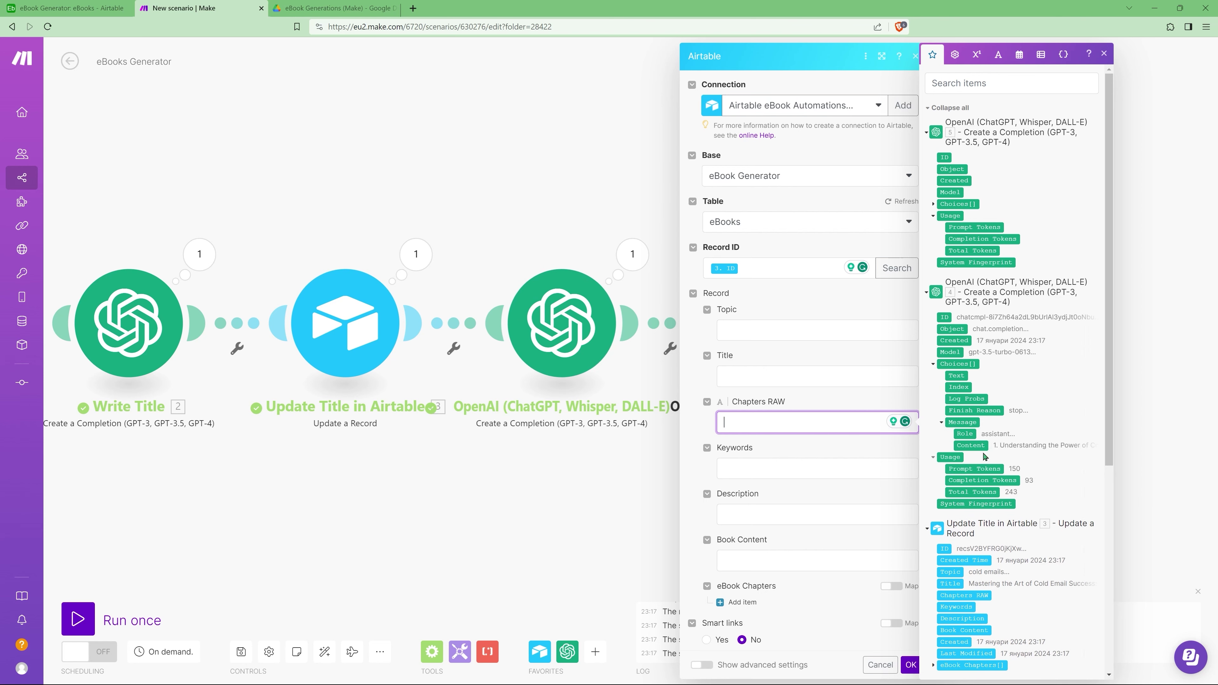
left_click(971, 445)
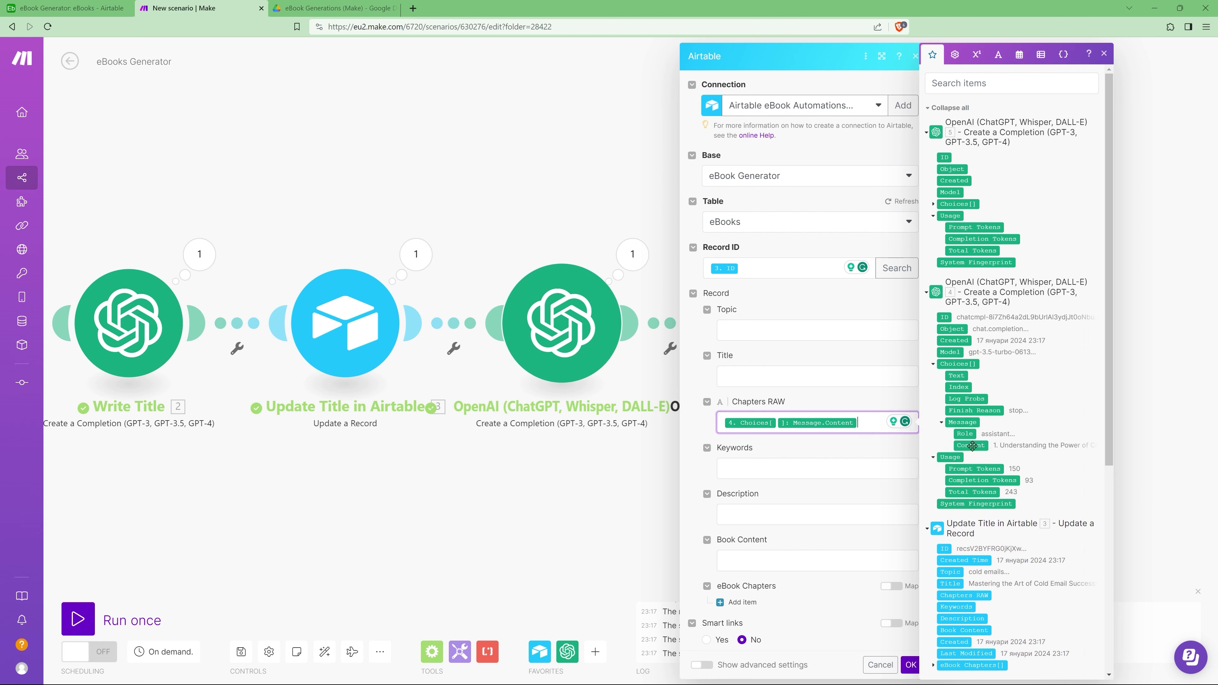
Step: Map Keywords to the Message Content from the keywords completion (module 5) and confirm the Airtable module settings
left_click(776, 467)
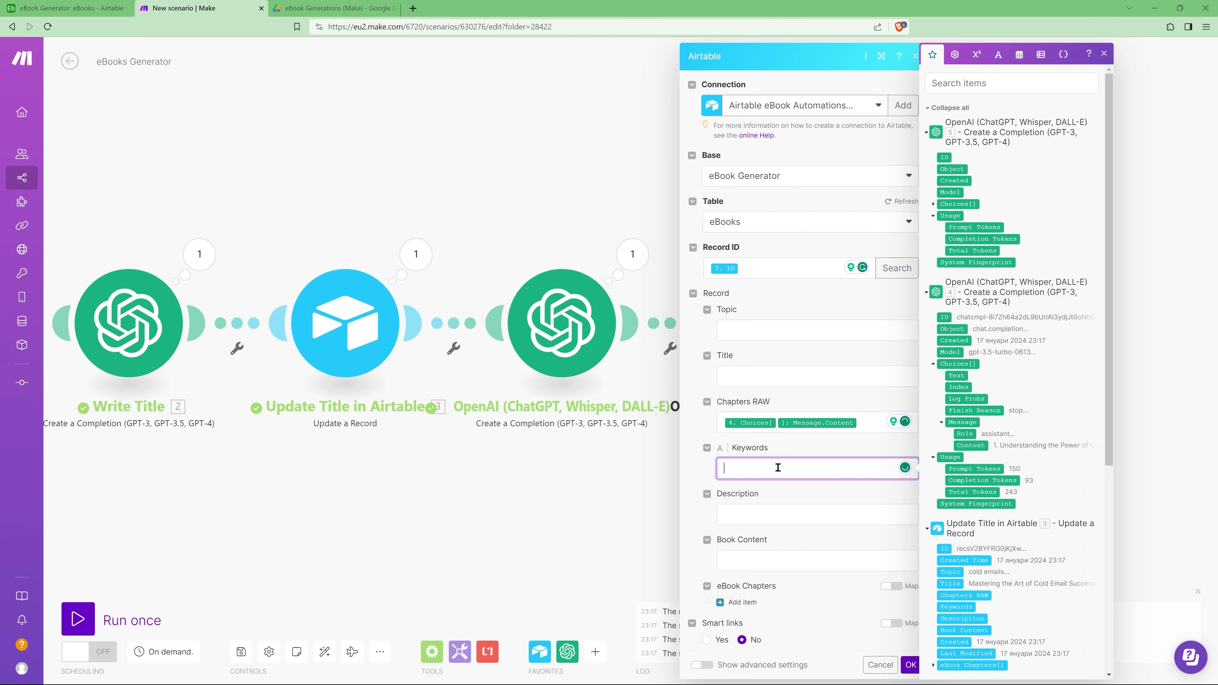
left_click(933, 205)
left_click(942, 264)
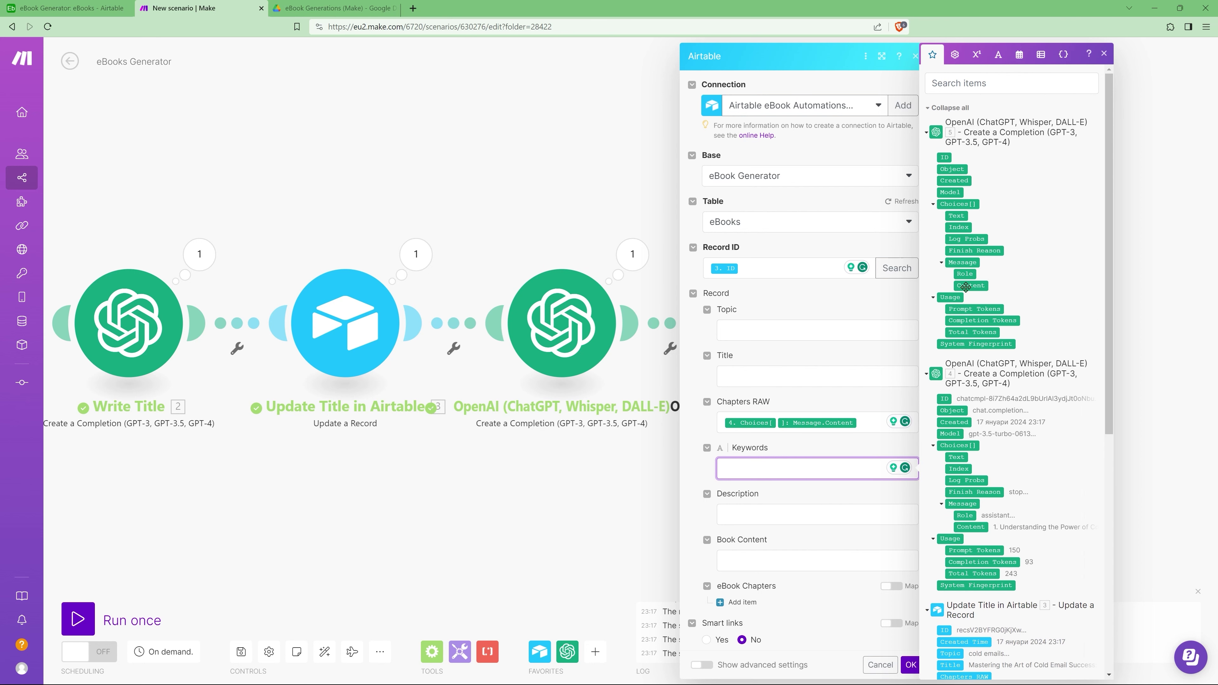
left_click(966, 285)
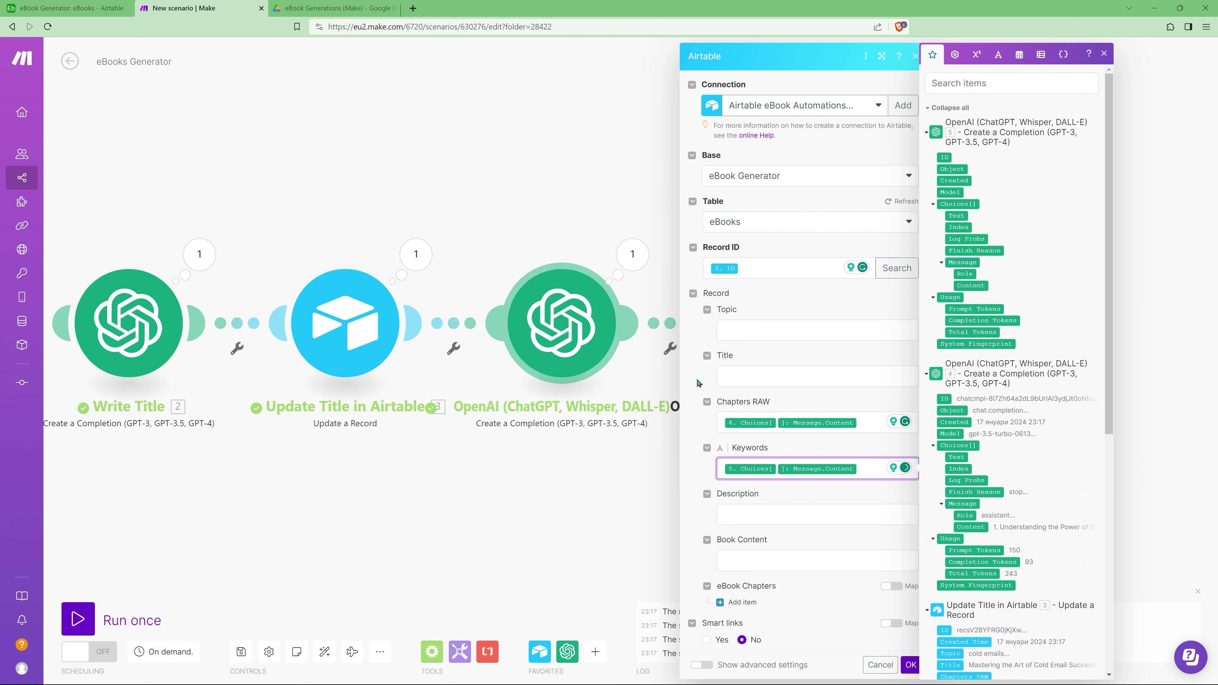
left_click(909, 665)
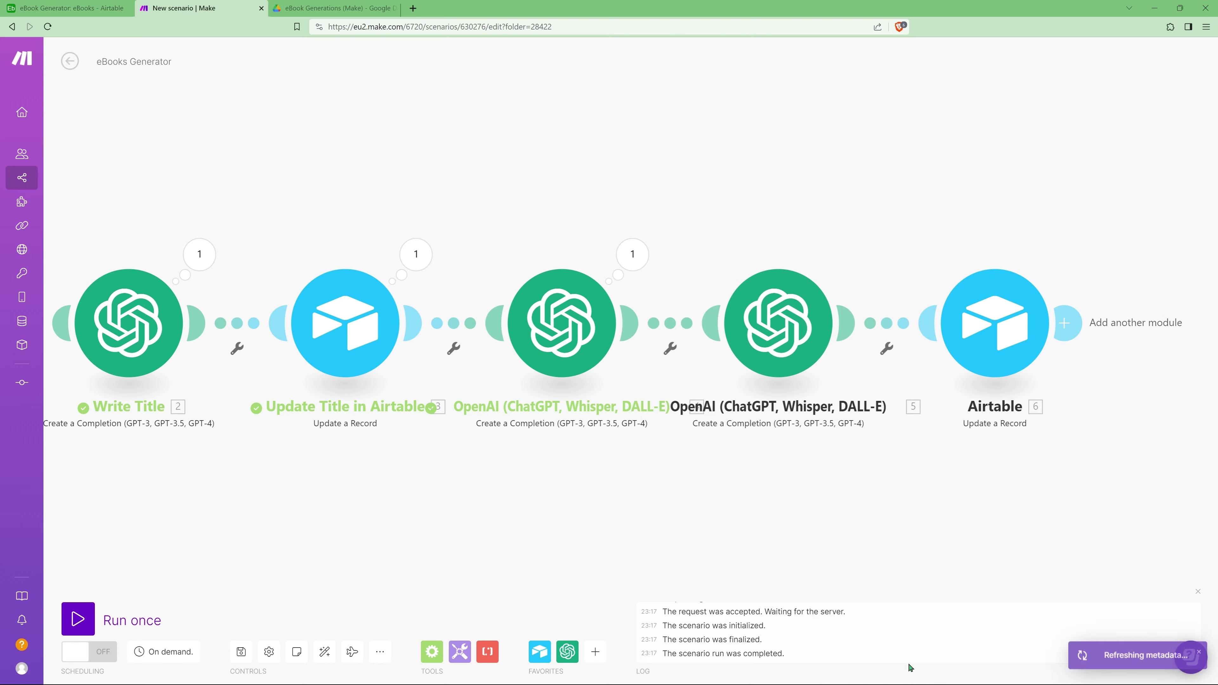
Step: Rename the chapter-list OpenAI module "Generate Chapters List" and the following OpenAI module "Generate keywords"
right_click(561, 335)
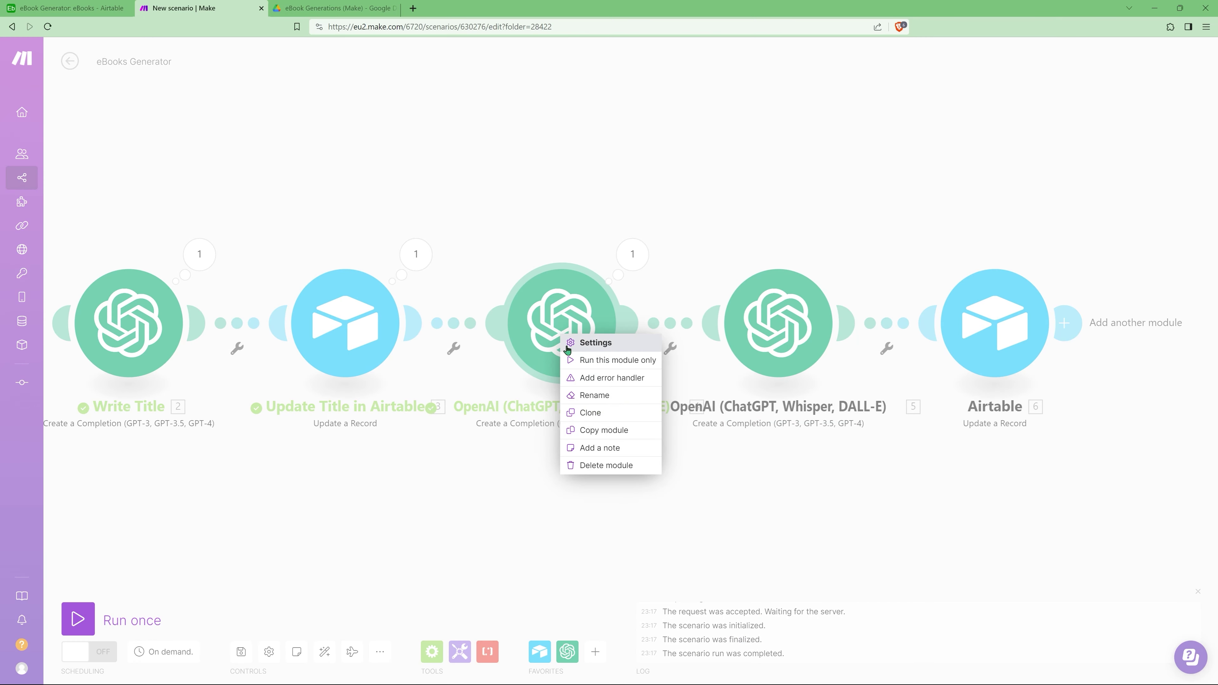
left_click(588, 394)
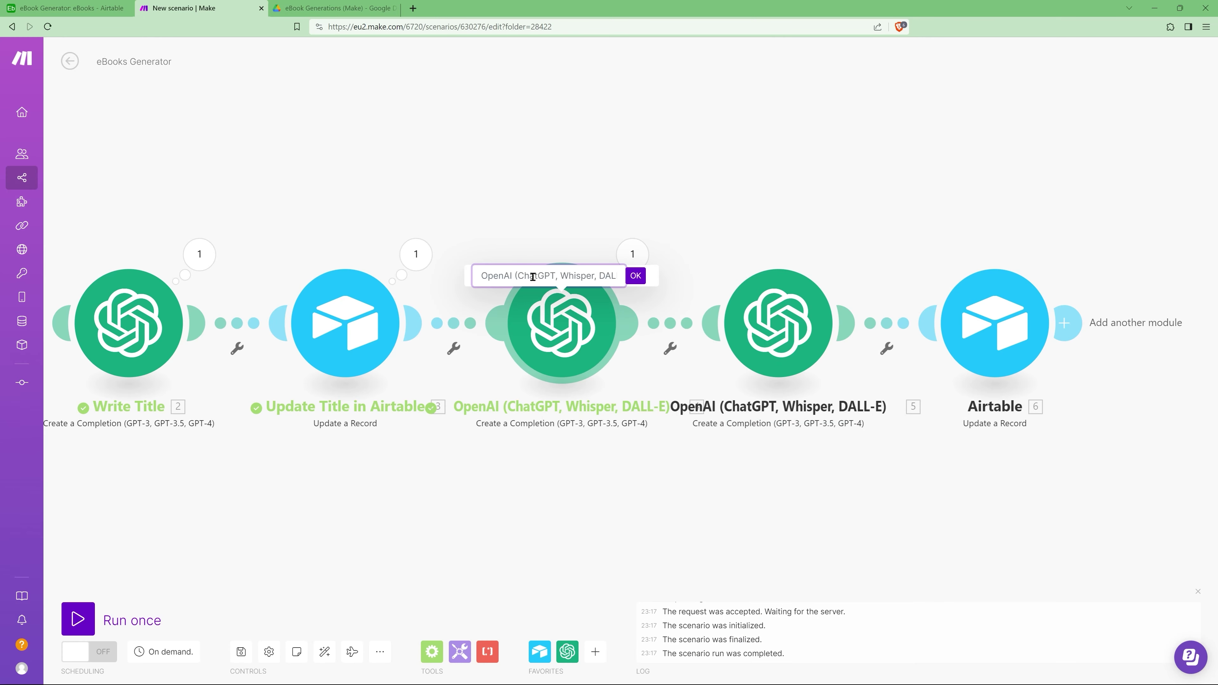
type("Generate Chapters List")
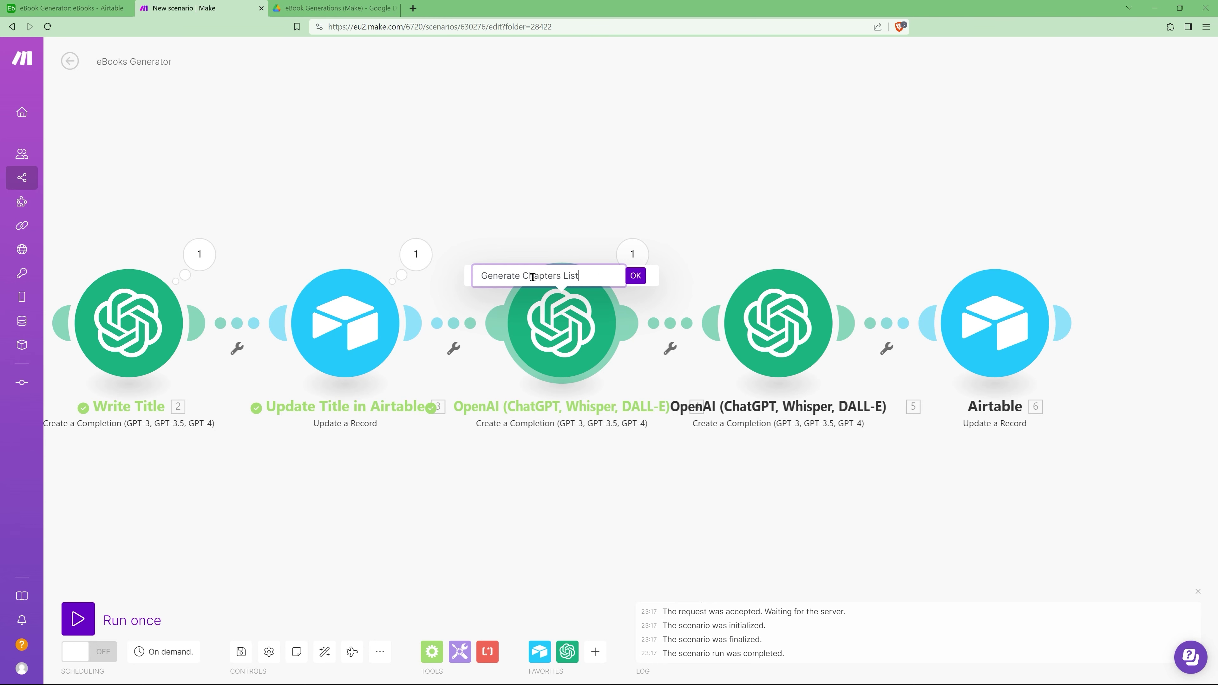
right_click(749, 326)
left_click(787, 386)
type("Generate keywords")
key("Return")
Step: Rename the last Airtable module "Save Chapters and Keywords"
right_click(985, 286)
left_click(1022, 347)
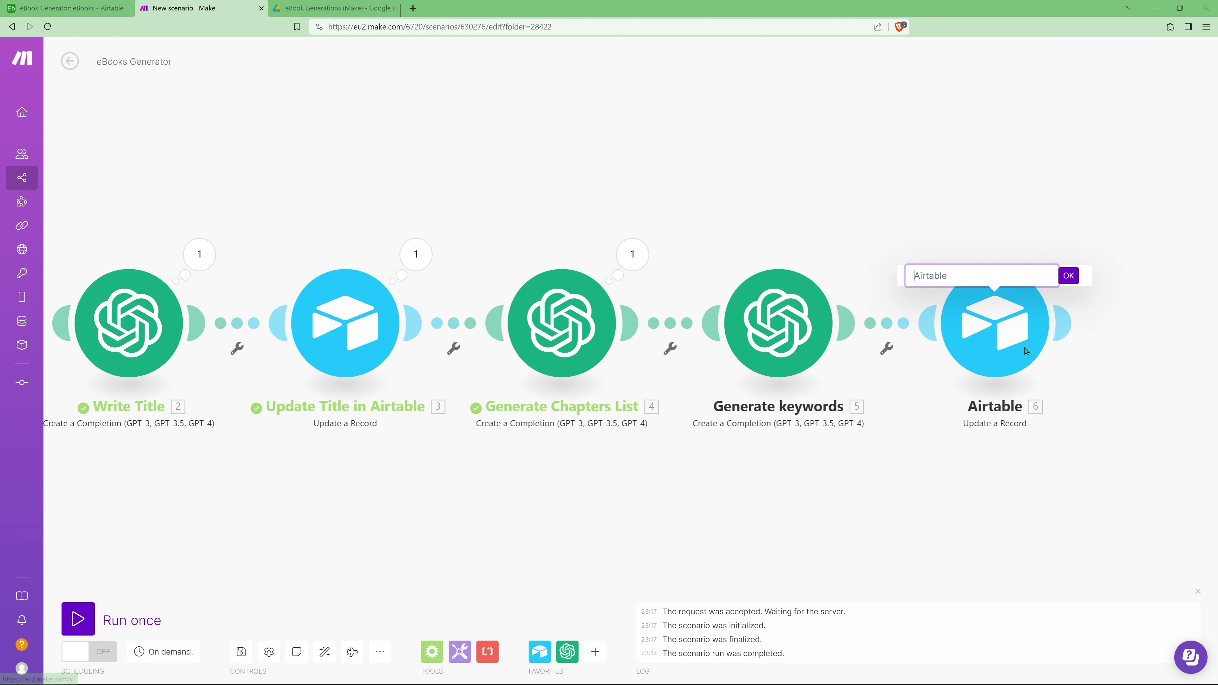
type("Save CHapter")
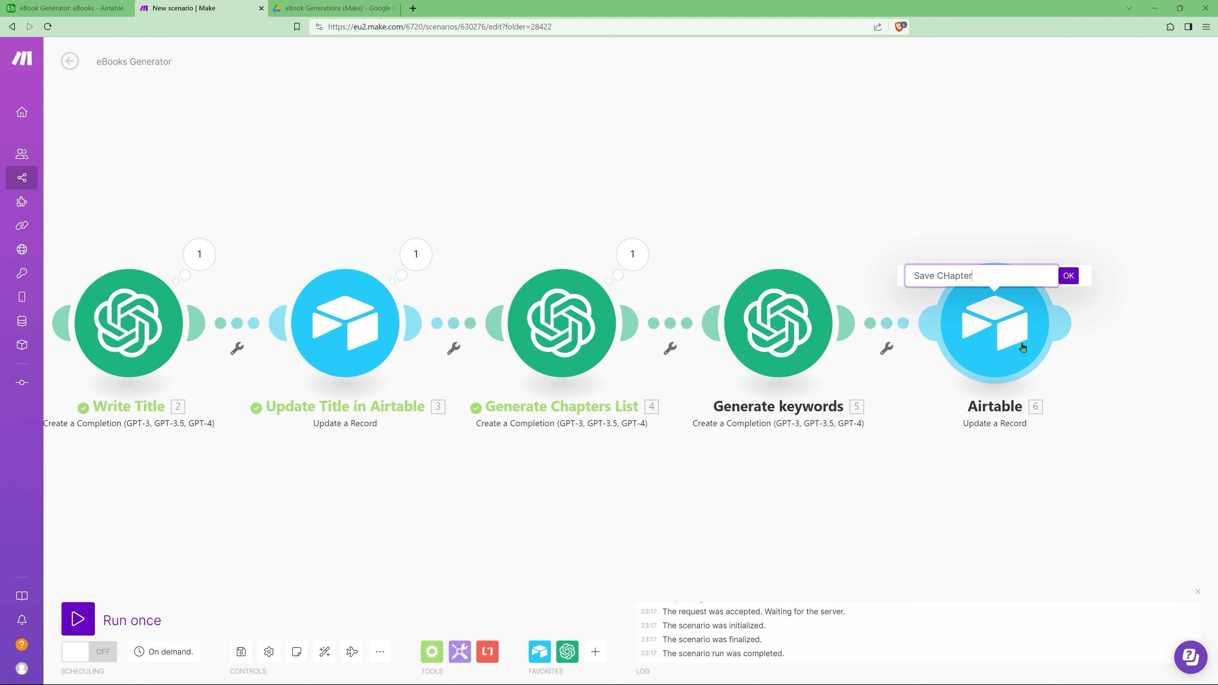
type("s and")
key("Return")
Step: Add an OpenAI Transform a Text to a Structured Data module after Save Chapters and Keywords, using the GPT-3.5 Turbo: gpt-3.5-turbo model
scroll(604, 215, "right", 5)
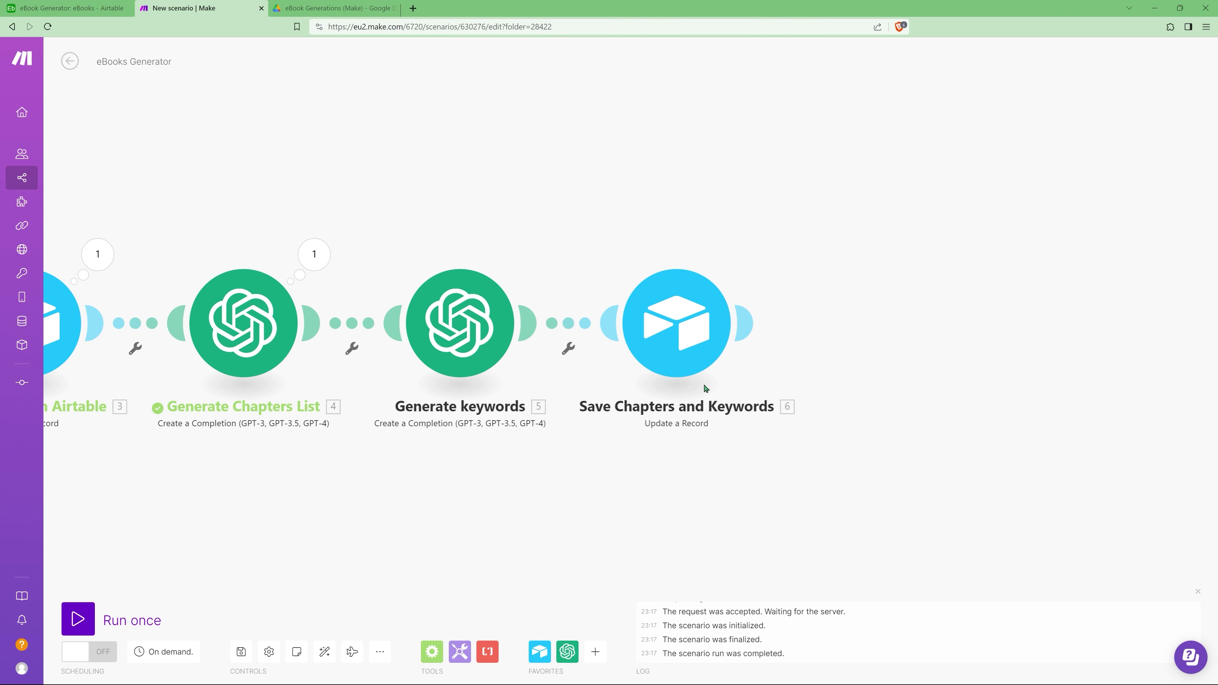
left_click(744, 322)
left_click(1066, 313)
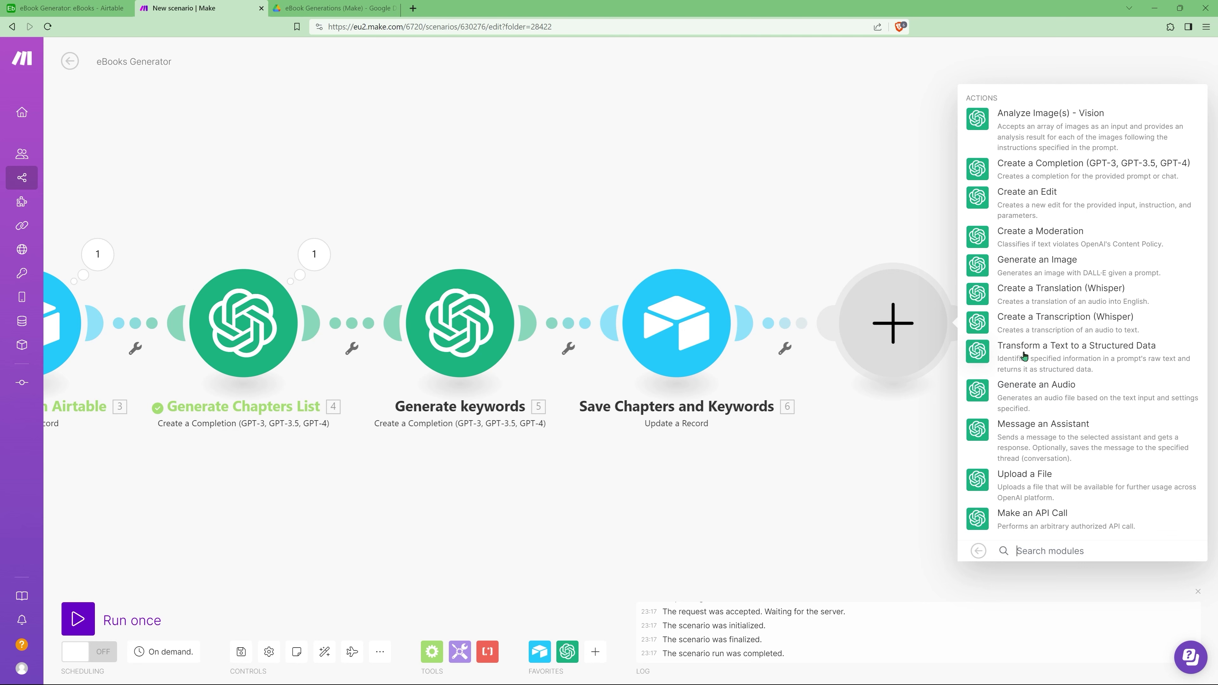
left_click(1043, 353)
left_click(1026, 405)
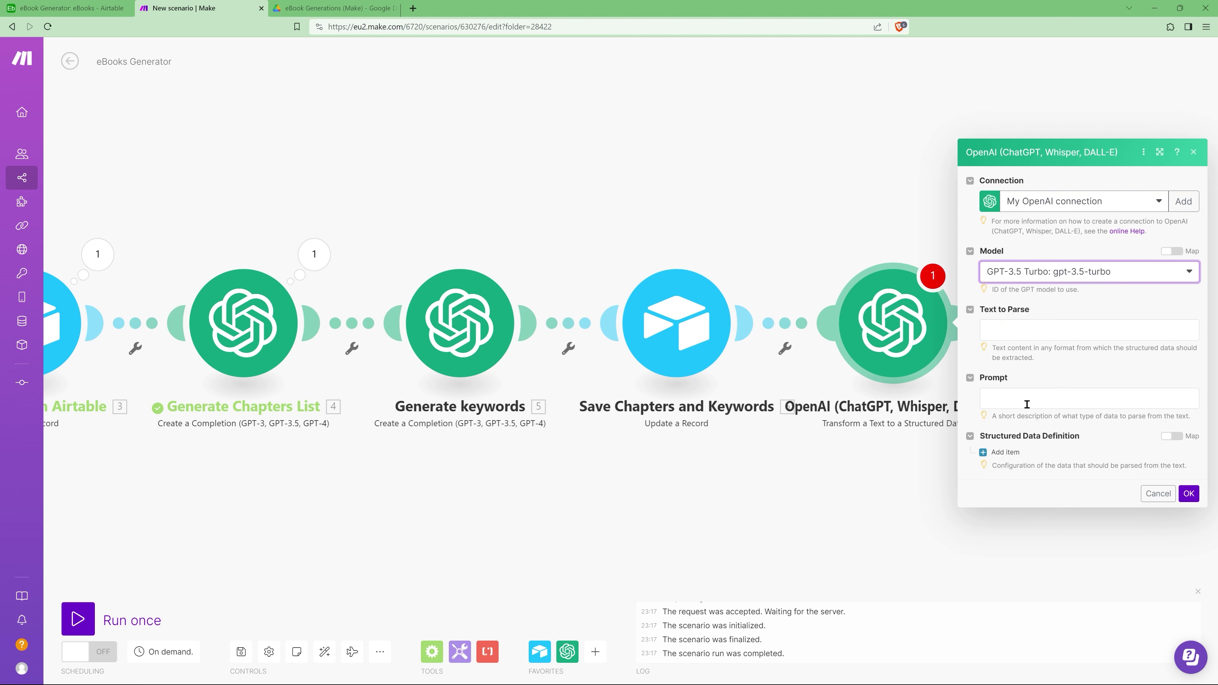
Step: Set Text to Parse to Chapters RAW from Save Chapters and Keywords, with the prompt "Parse a clean list of chapters"
left_click(1009, 331)
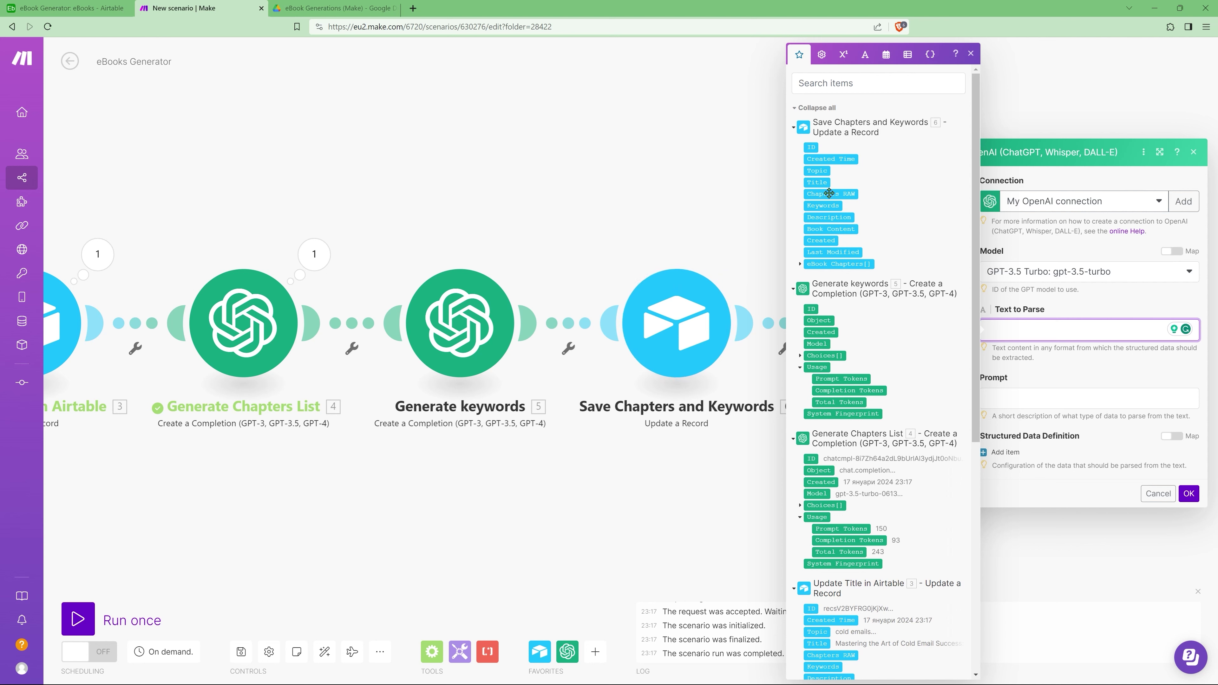
left_click(820, 193)
left_click(1062, 398)
type("Parse a clean list of c")
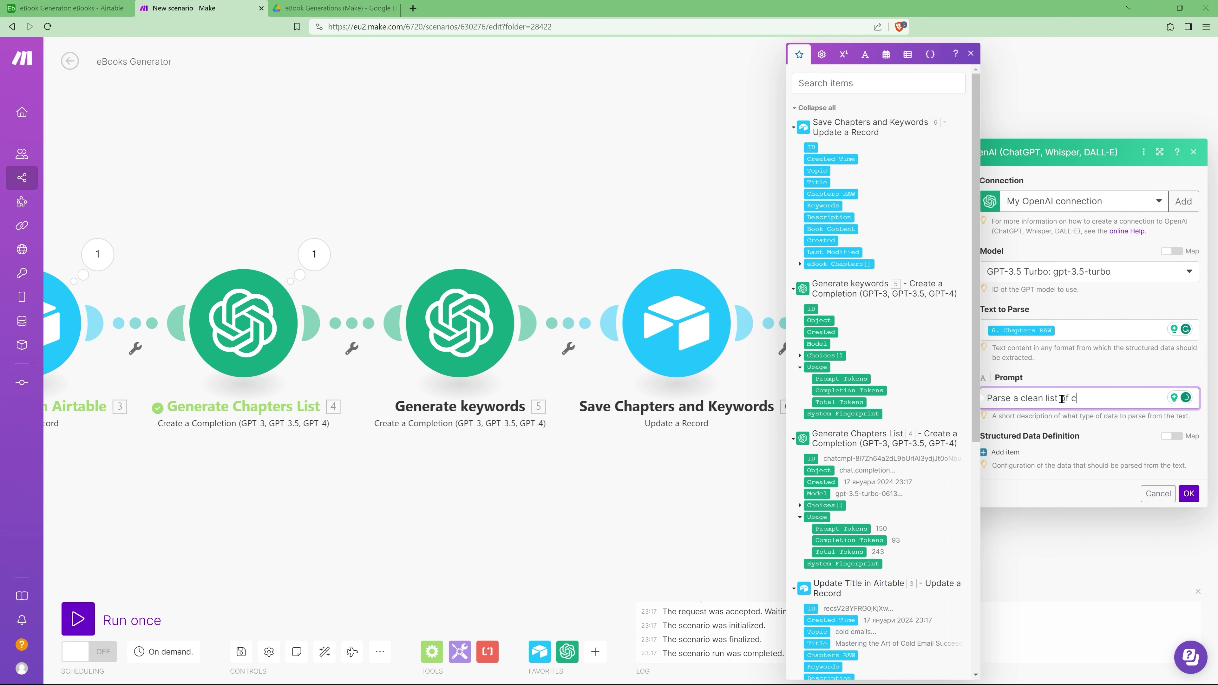
type("hapters")
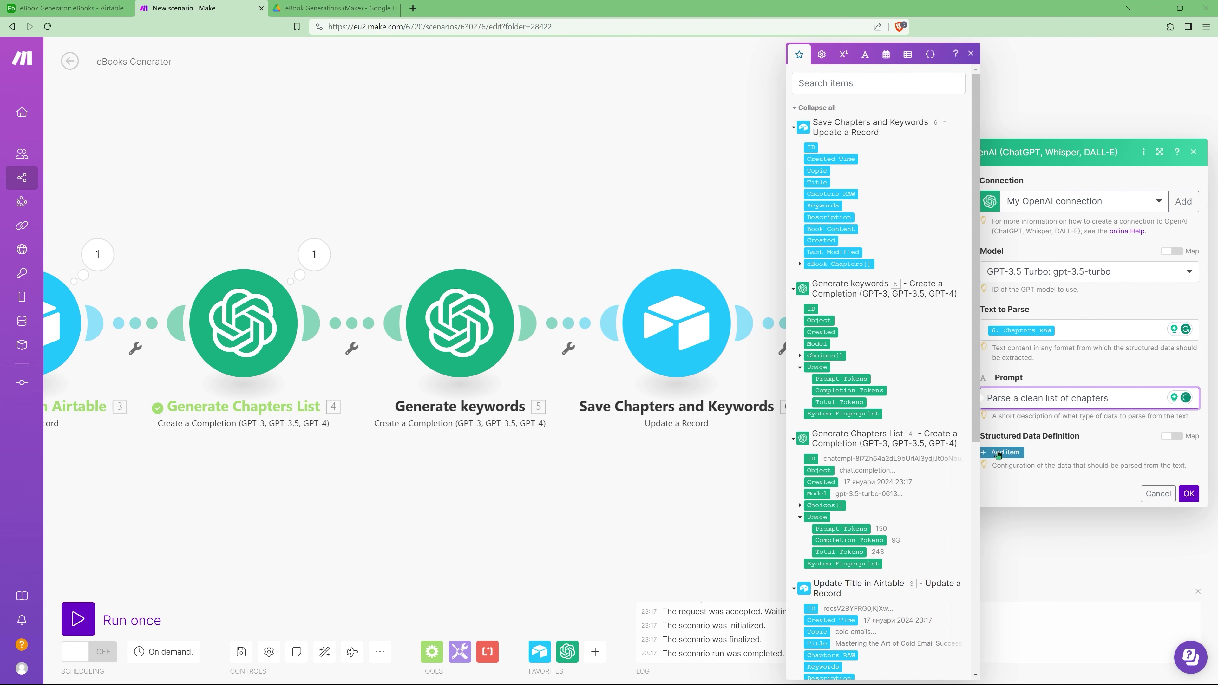
Step: Define a structured data parameter named "Chapters" with description "eBook Chapters" and data type Array (text), and confirm the module settings
left_click(1003, 452)
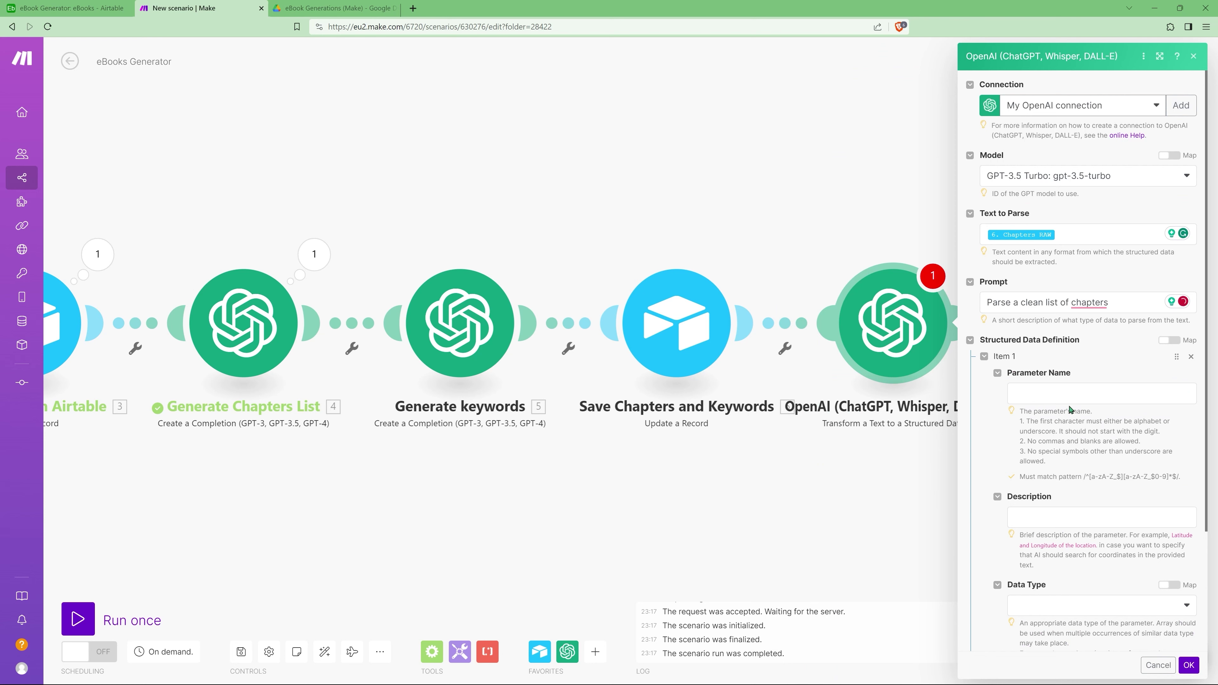
left_click(1069, 395)
type("Chapt")
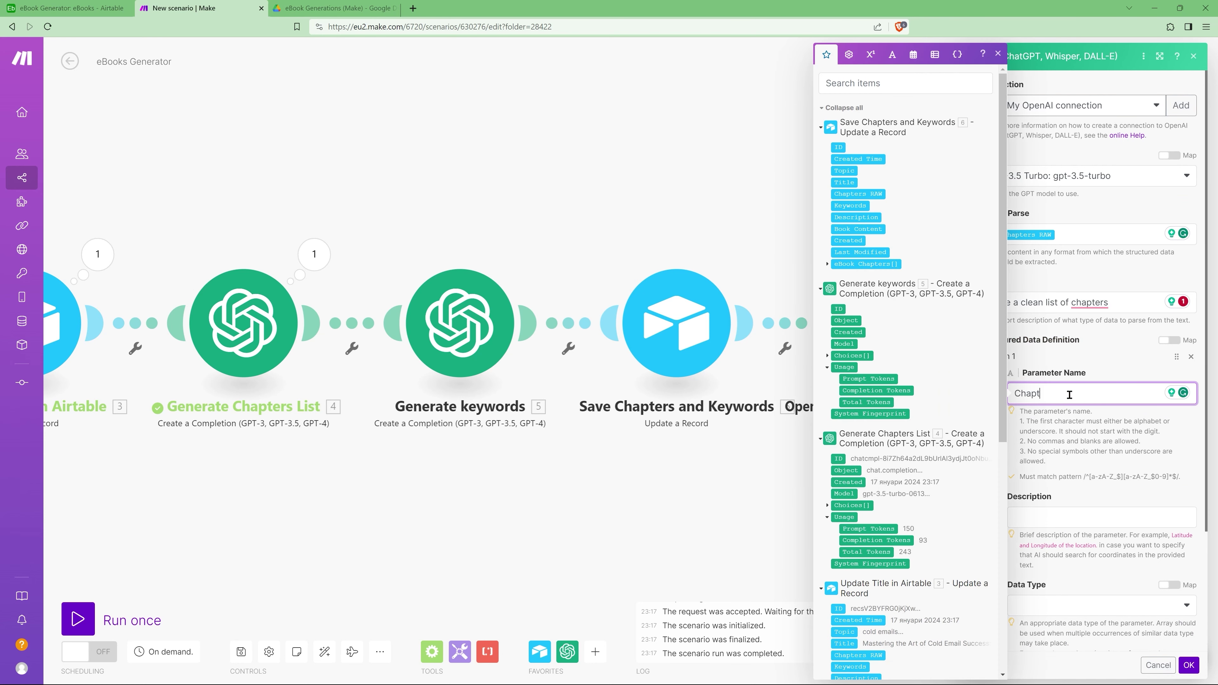
left_click(1080, 522)
type("eBook Chapters")
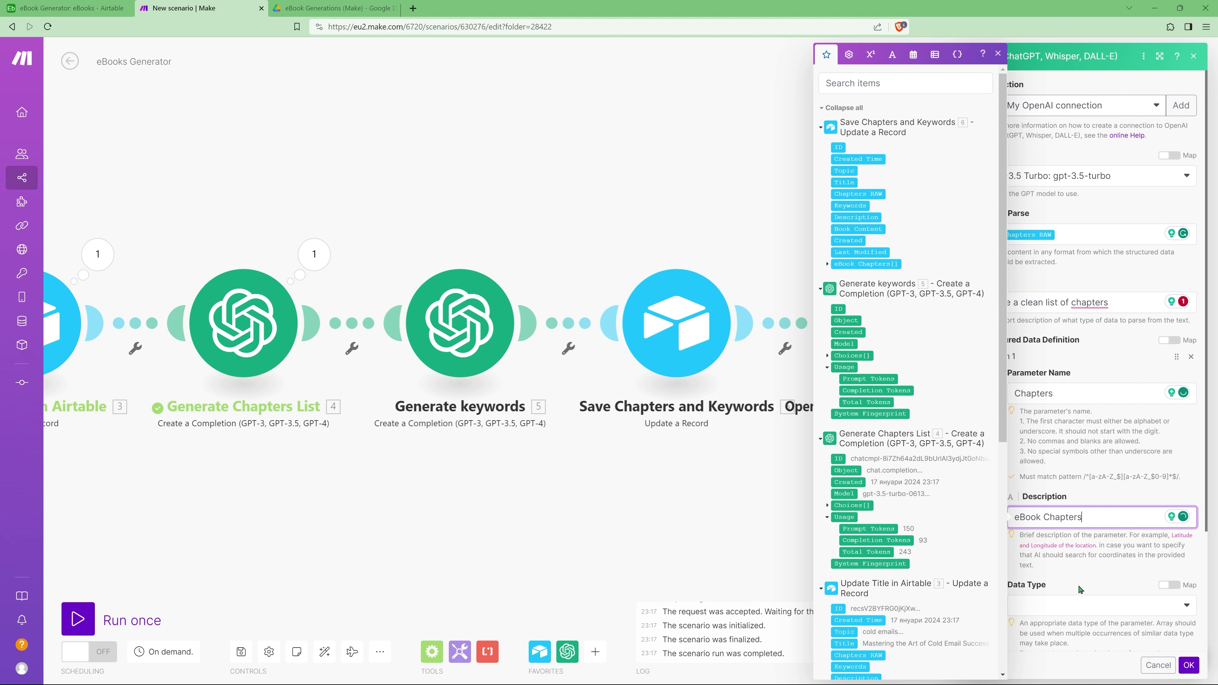
left_click(1069, 617)
left_click(1070, 616)
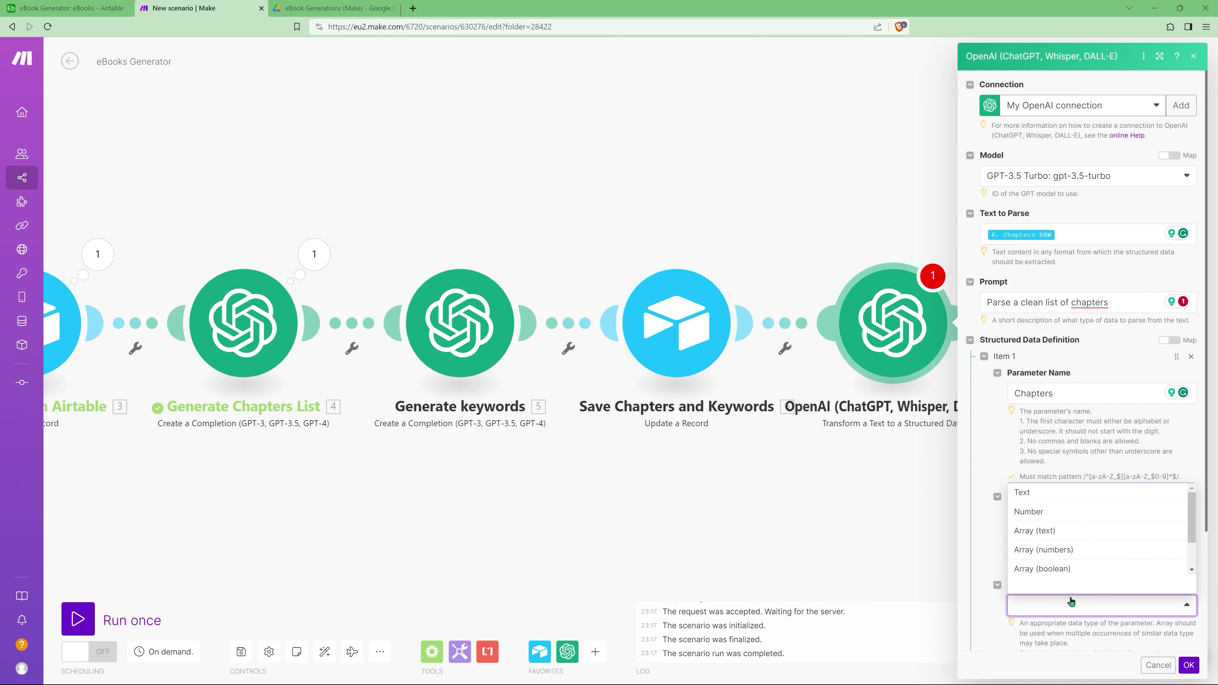
left_click(1051, 531)
scroll(1068, 569, "down", 3)
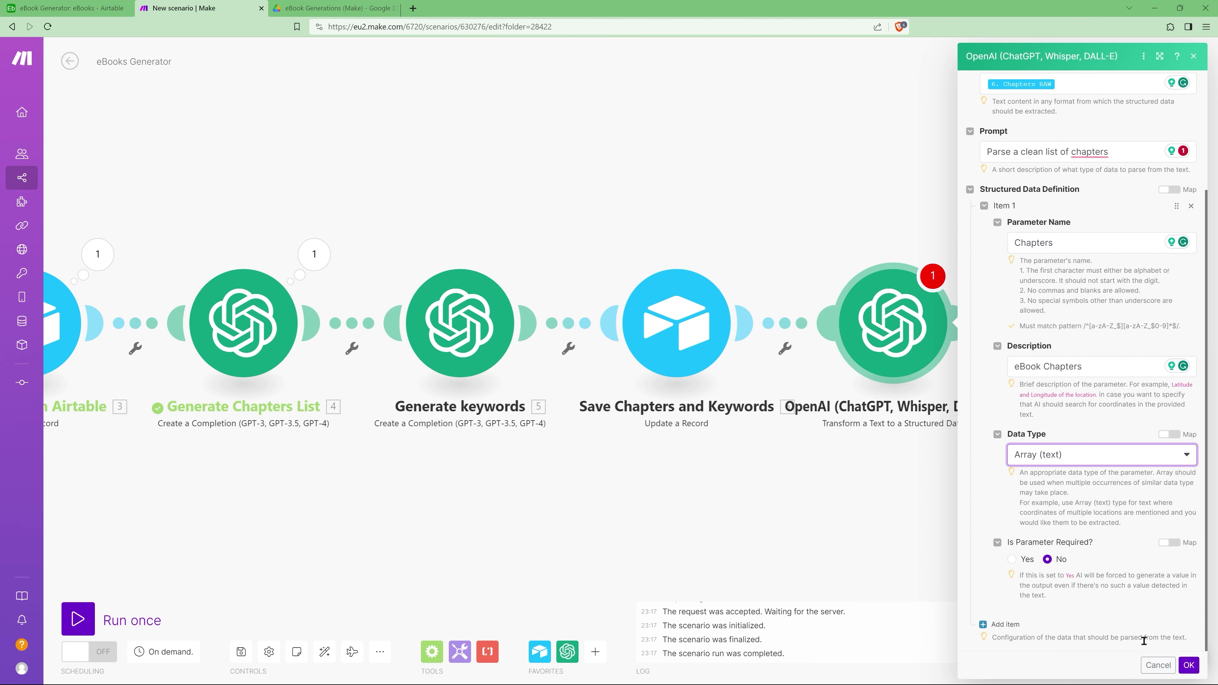
left_click(1188, 664)
Step: Rename the structured-data OpenAI module "Parse Chapters to Array"
right_click(891, 341)
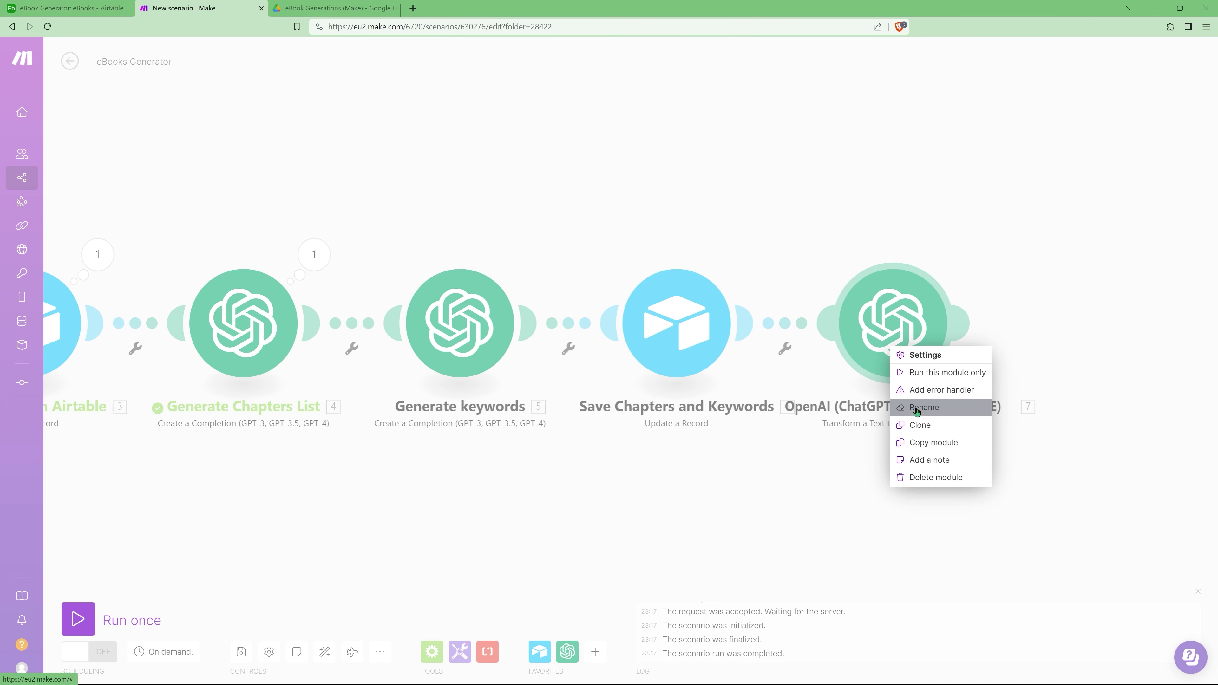
left_click(915, 408)
type("parse Chap")
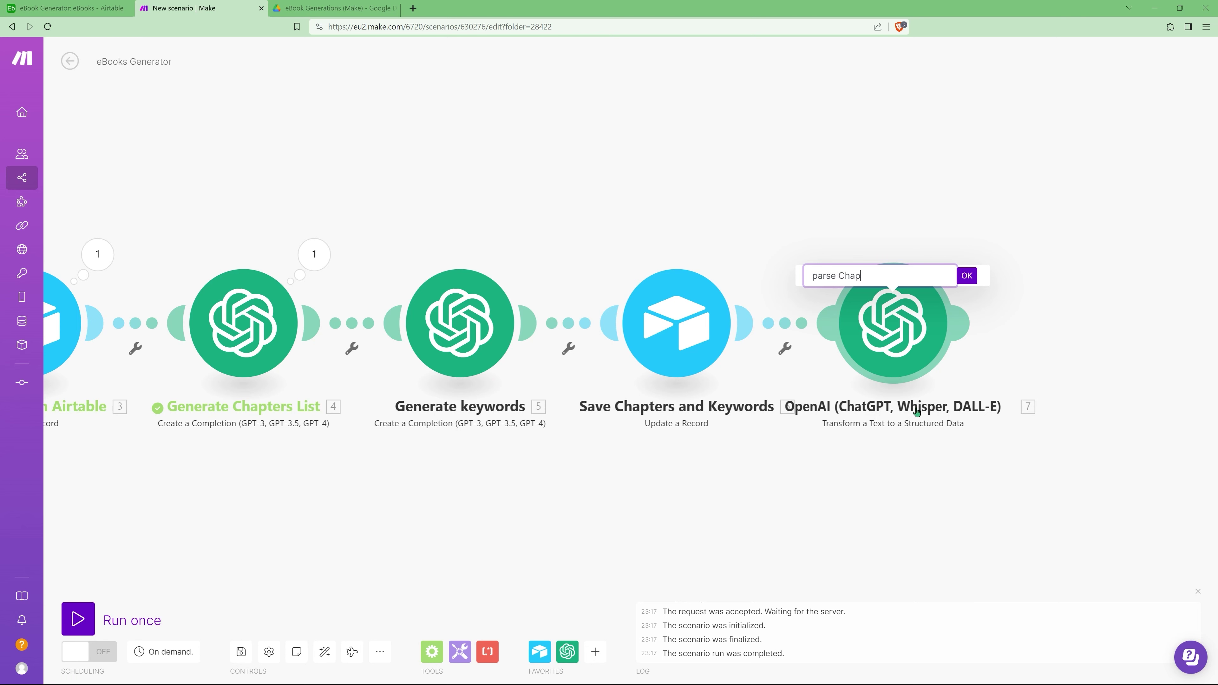
type("ters to Array")
key("Return")
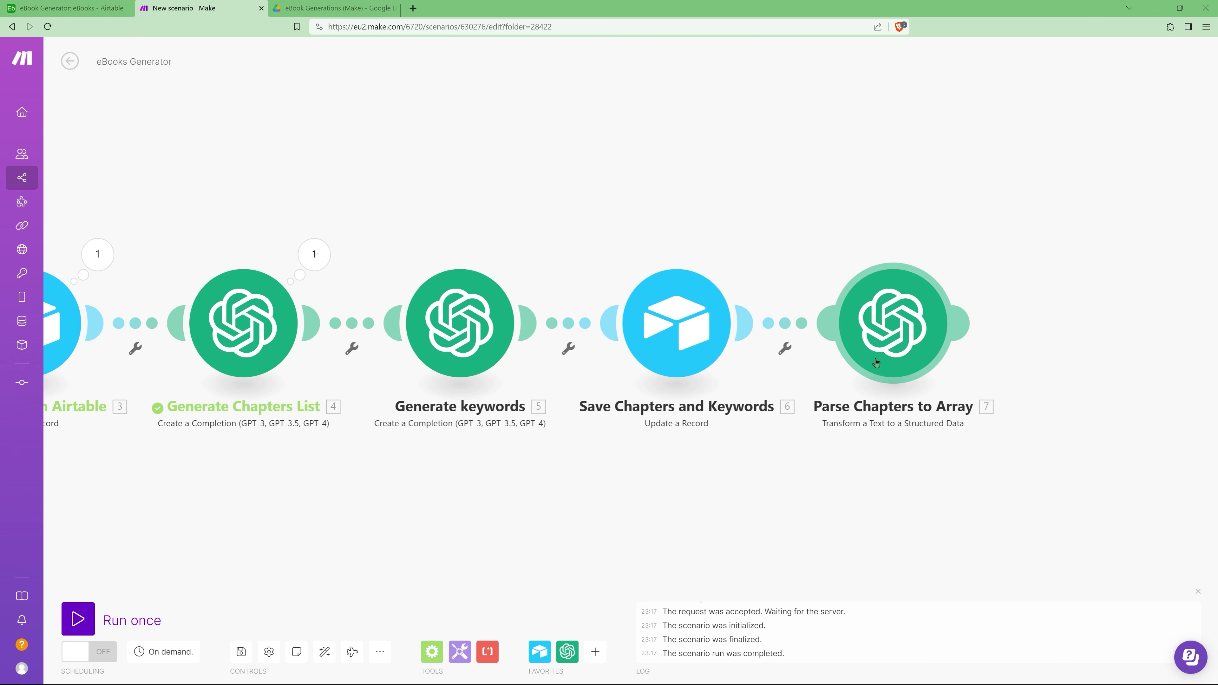
Step: Switch to Airtable, add an eBooks record with the topic "homemade beer", and run the Make scenario once
left_click(72, 8)
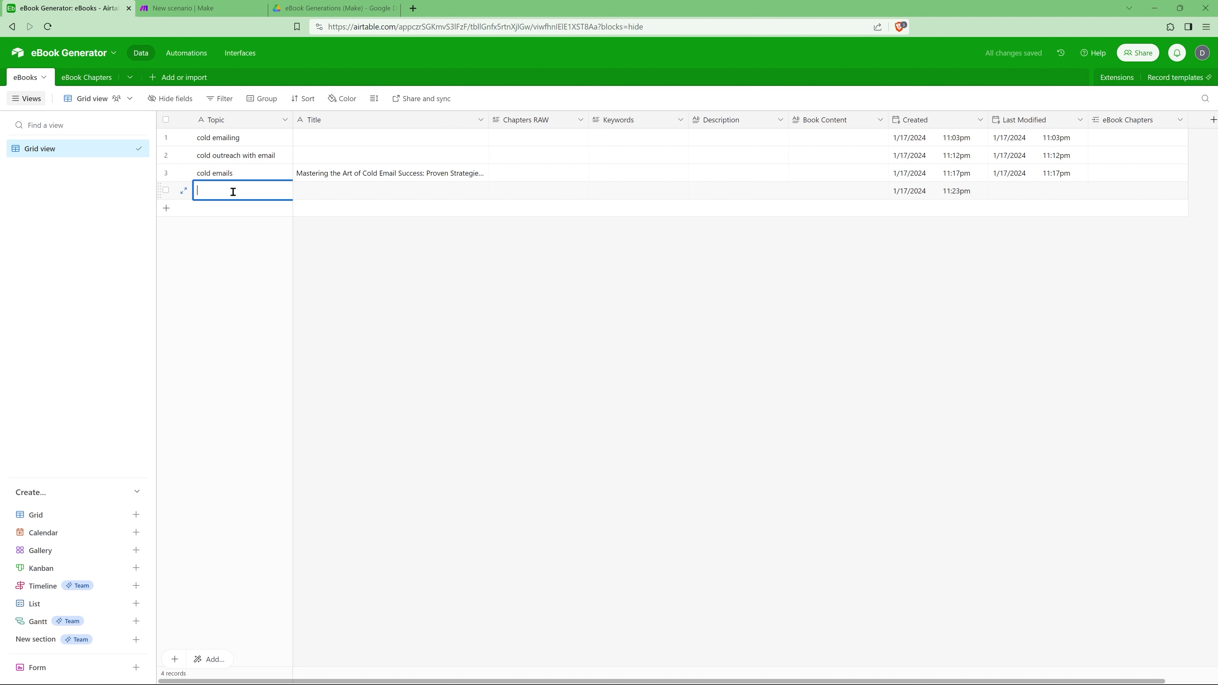
type("home")
key("Return")
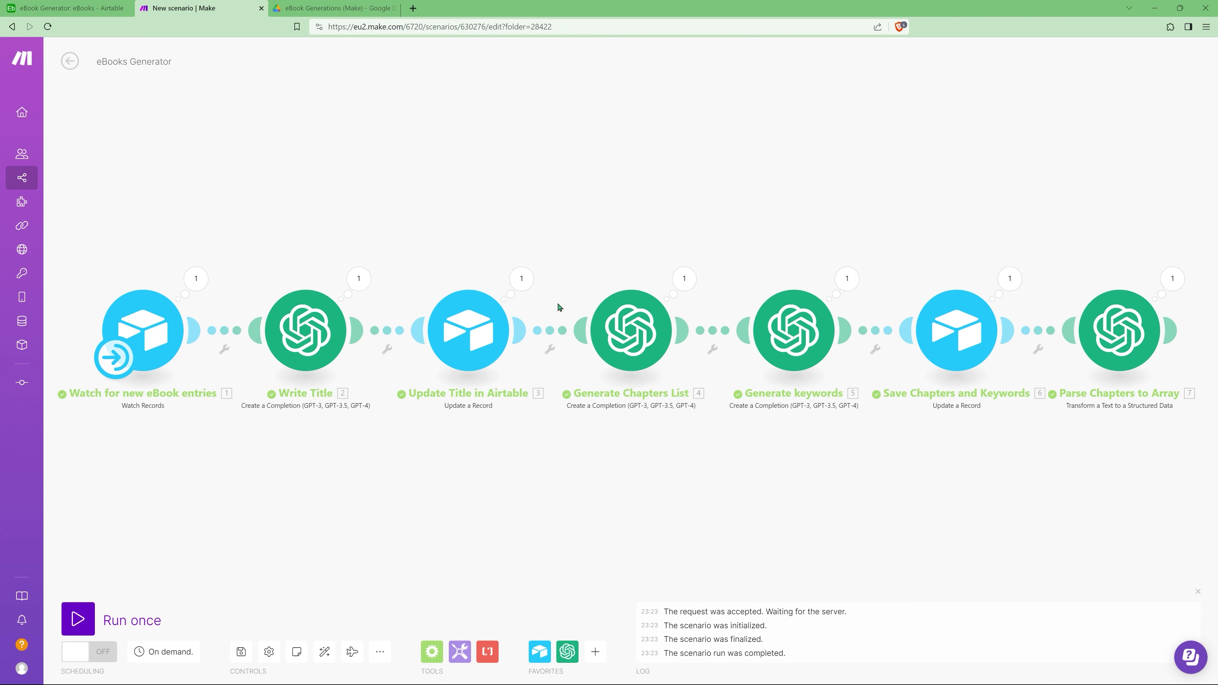
Step: Return to Airtable and examine the generated Title, Chapters RAW and Keywords of the "homemade beer" record
key("ctrl+shift+Tab")
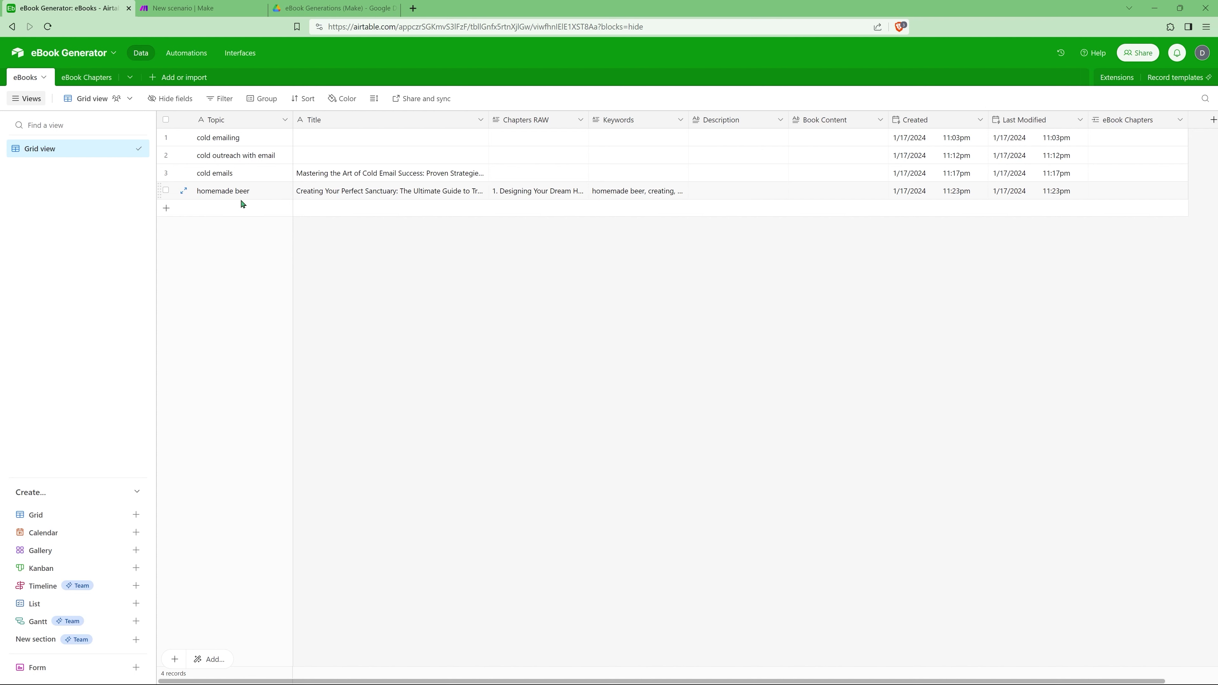
double_click(380, 191)
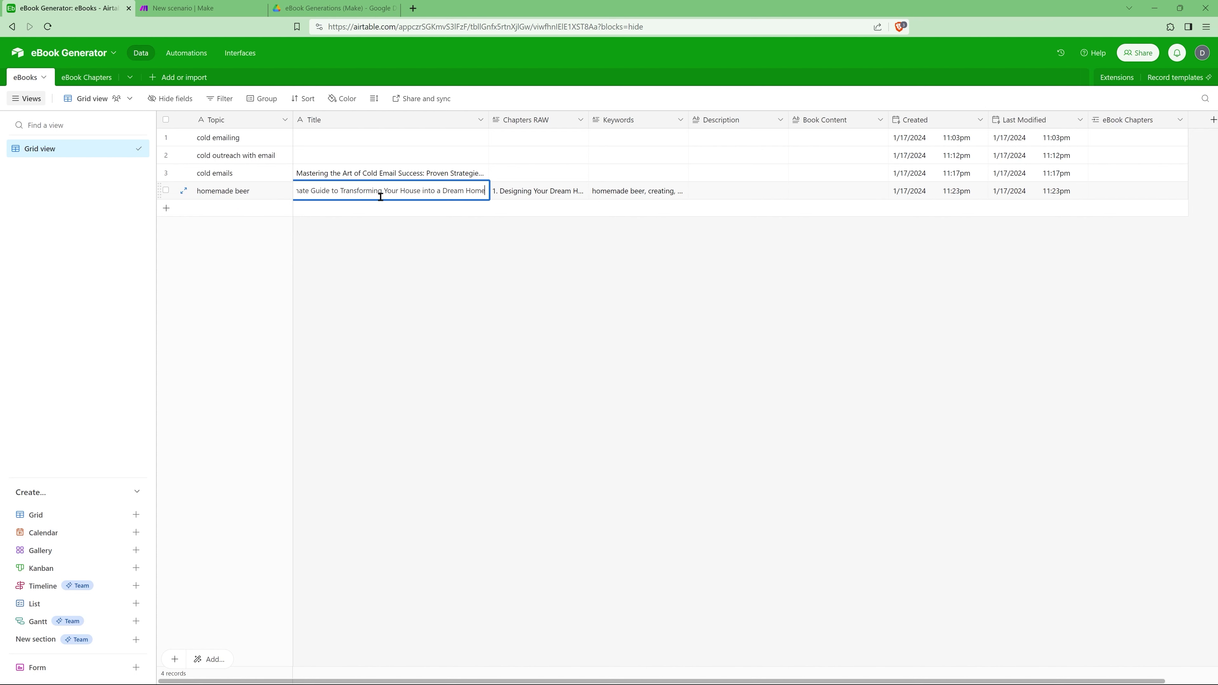
key("Escape")
key("Escape")
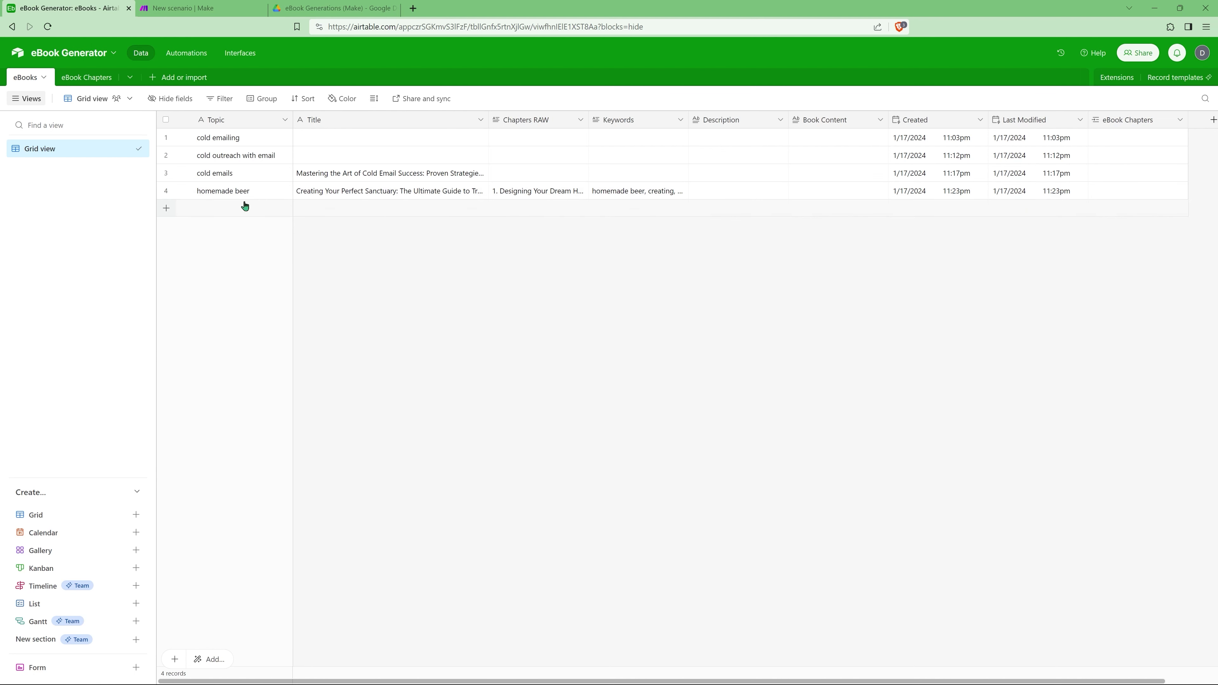
left_click(547, 189)
left_click(580, 194)
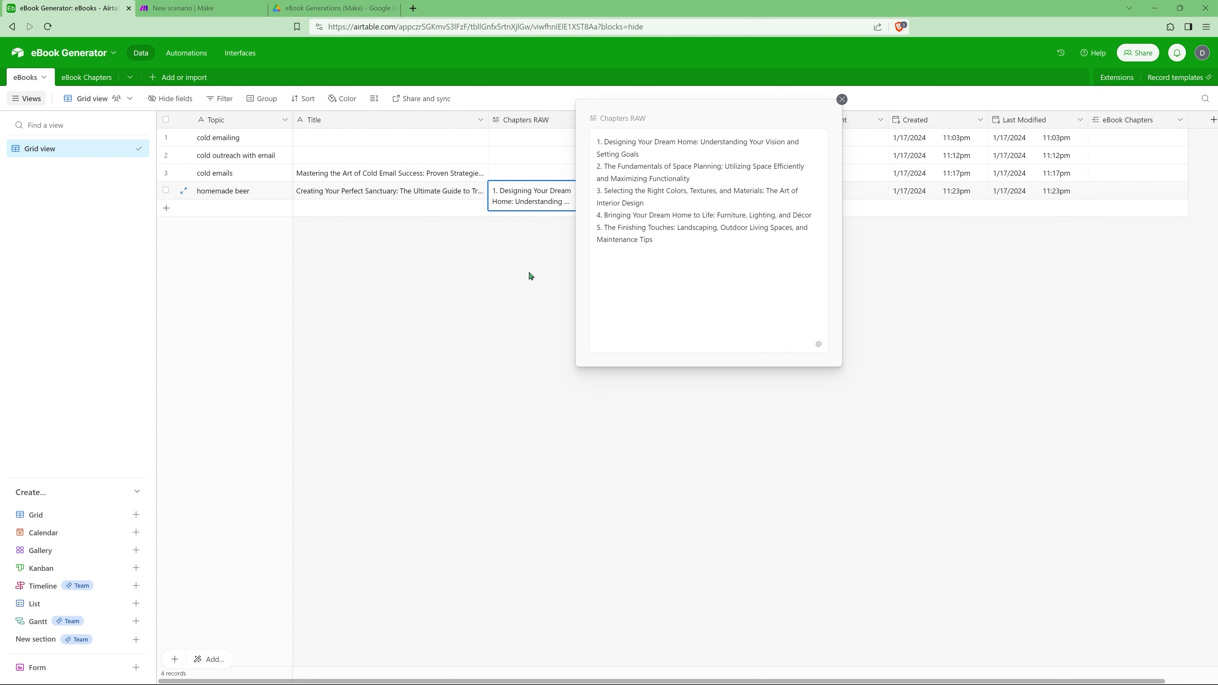
left_click(571, 282)
left_click(625, 190)
scroll(647, 202, "down", 3)
scroll(642, 221, "up", 3)
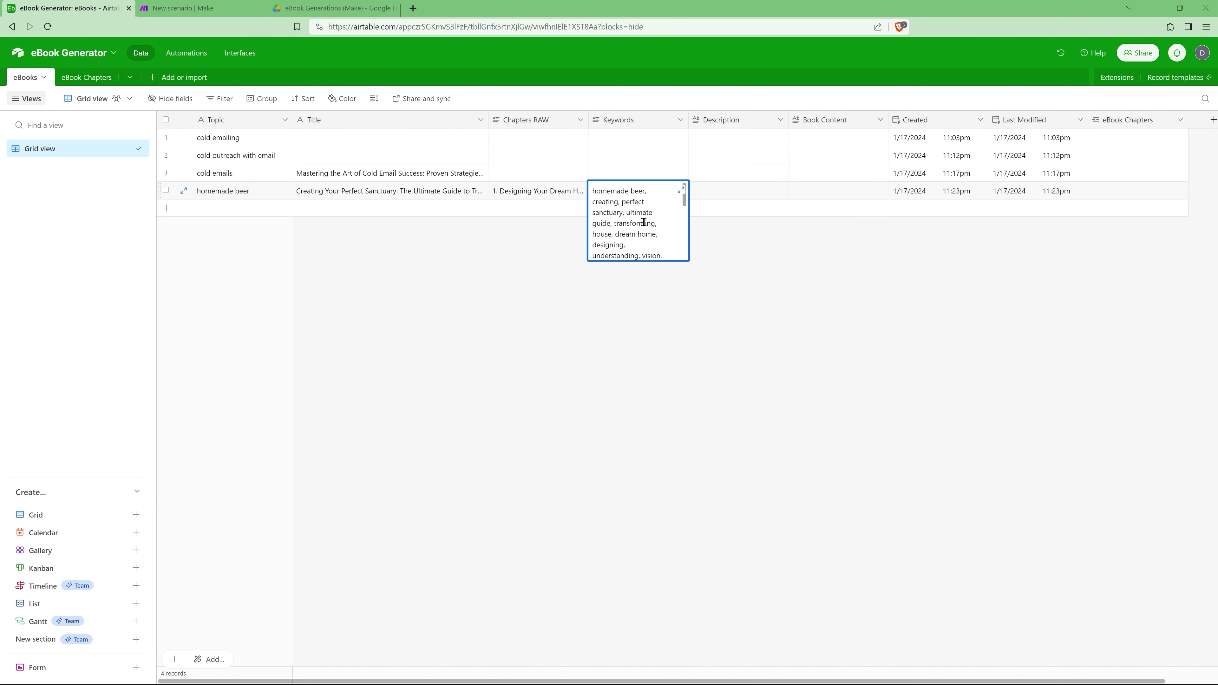
scroll(630, 237, "down", 5)
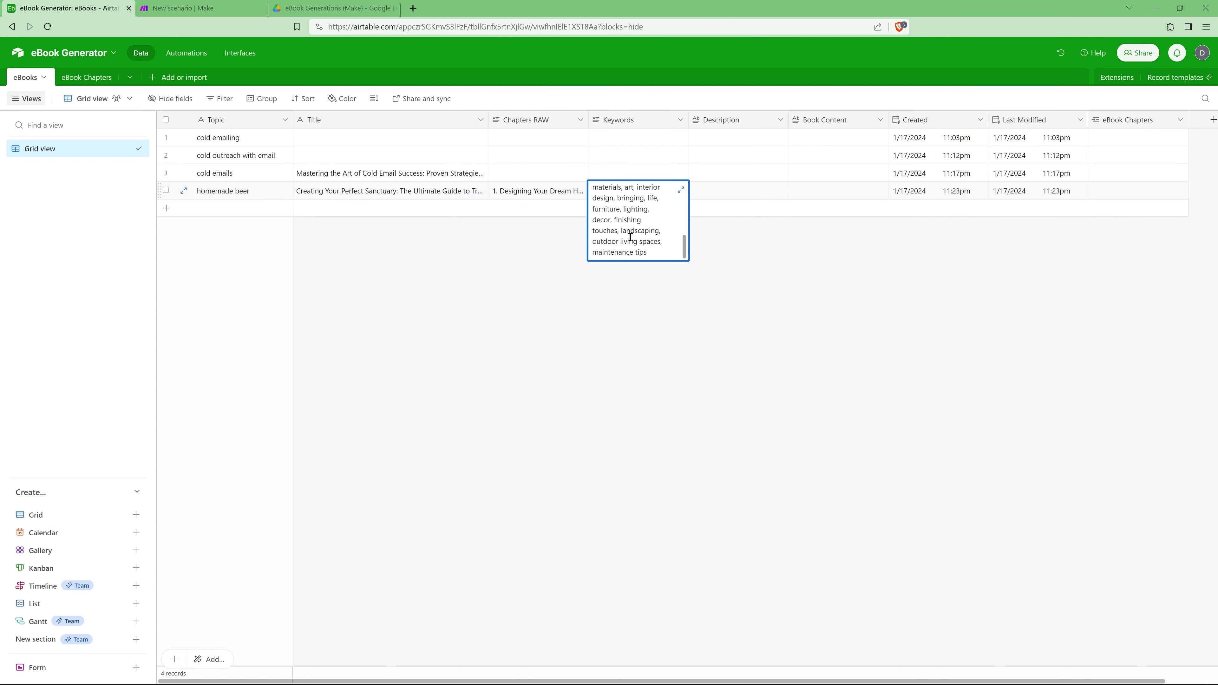
Step: Close the Keywords cell, return to the Make scenario, and add a Flow Control Iterator after the "Parse Chapters to Array" module
left_click(623, 305)
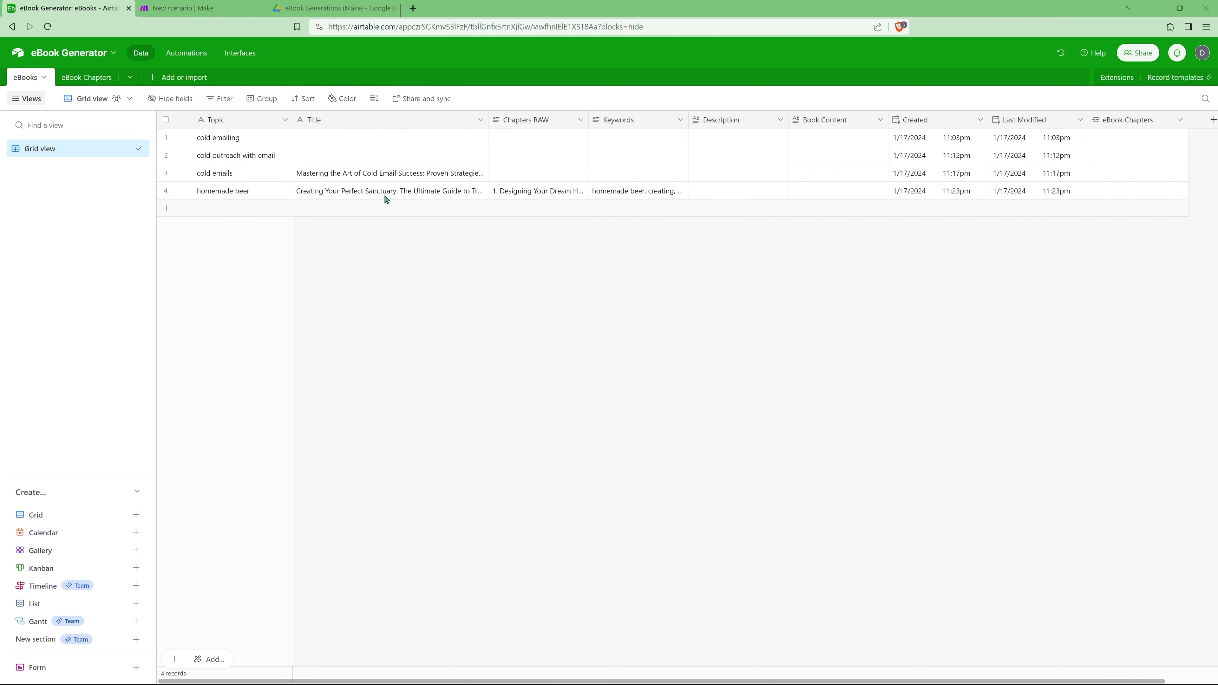
left_click(207, 9)
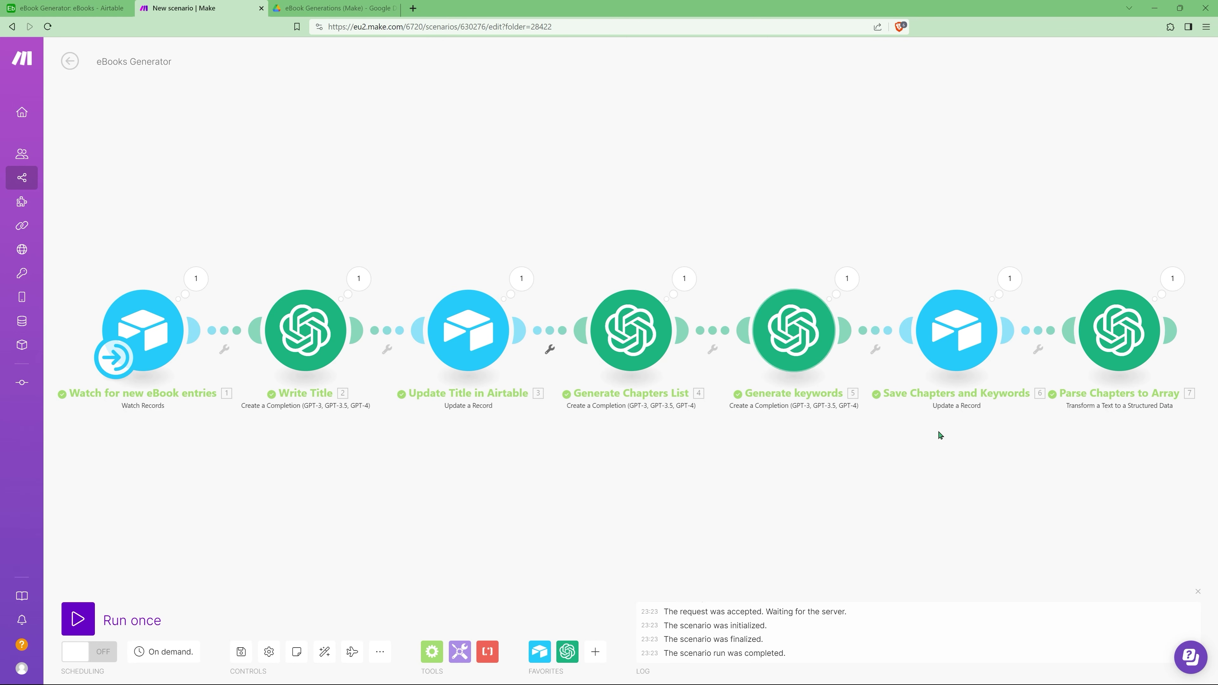
scroll(832, 441, "right", 6)
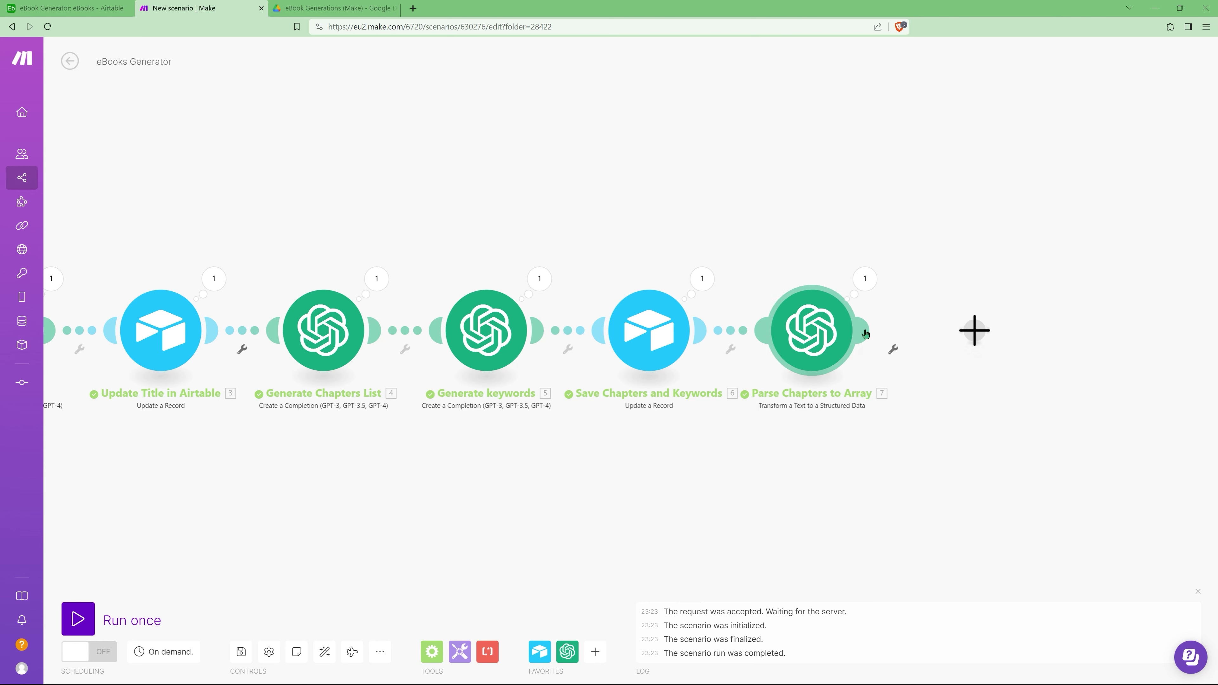
left_click(875, 343)
type("flow")
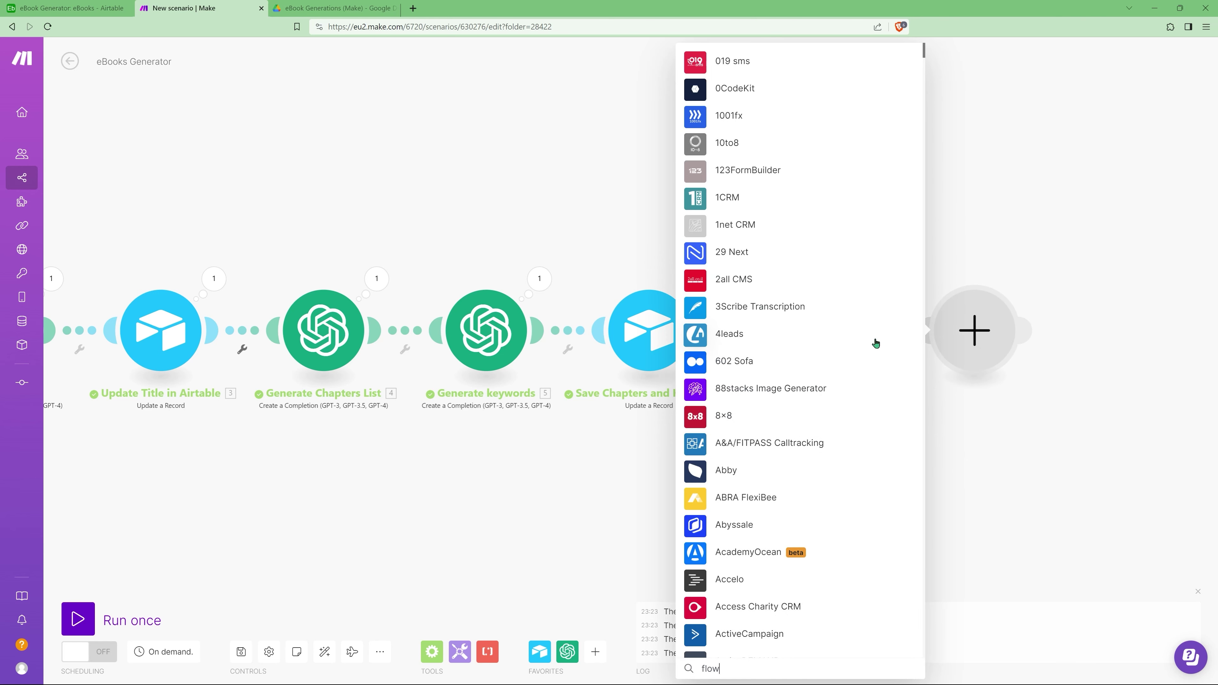
type(" control")
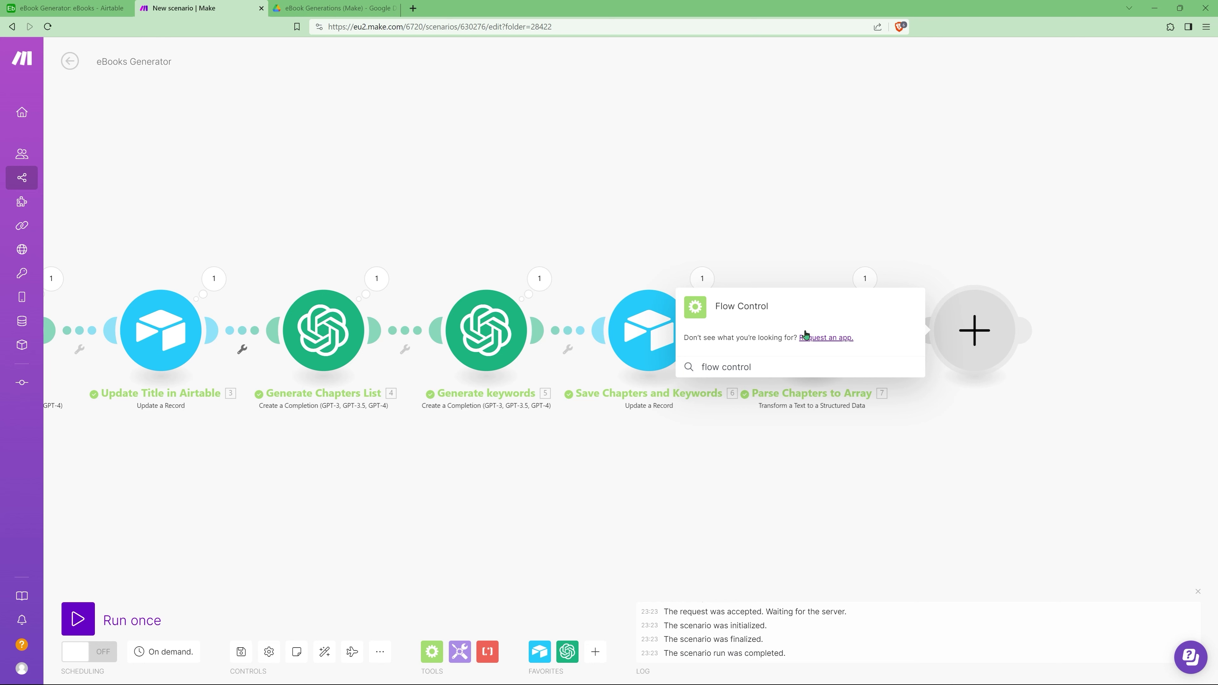
left_click(744, 313)
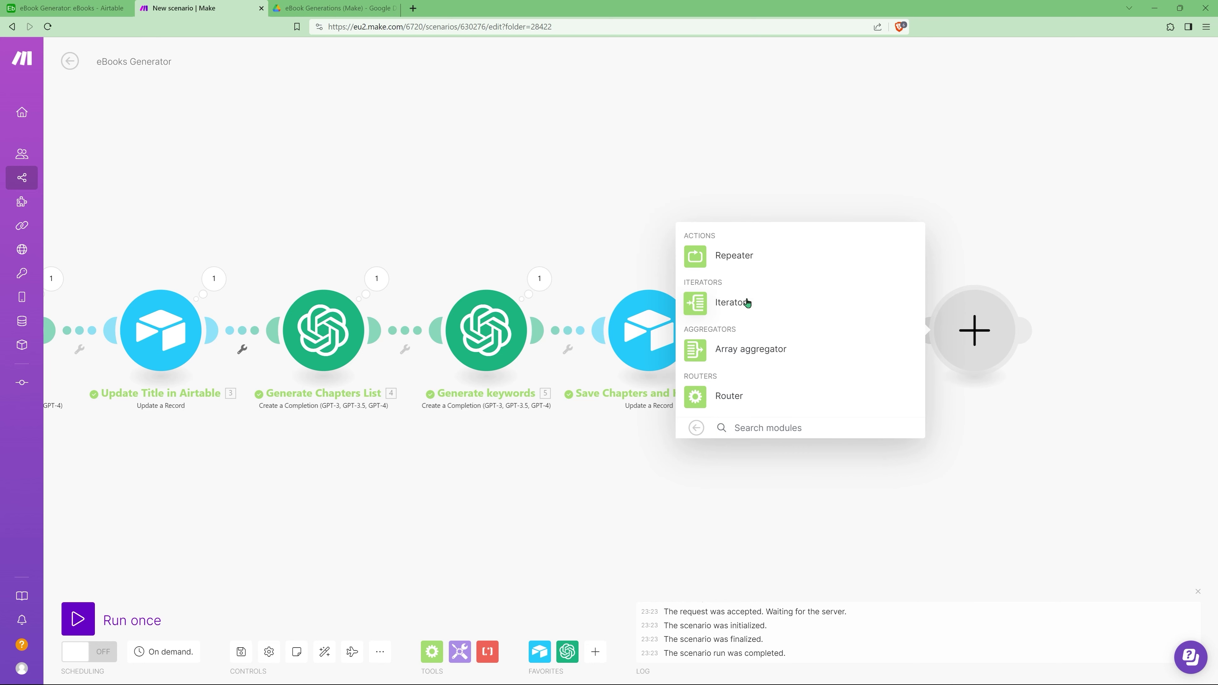
left_click(728, 302)
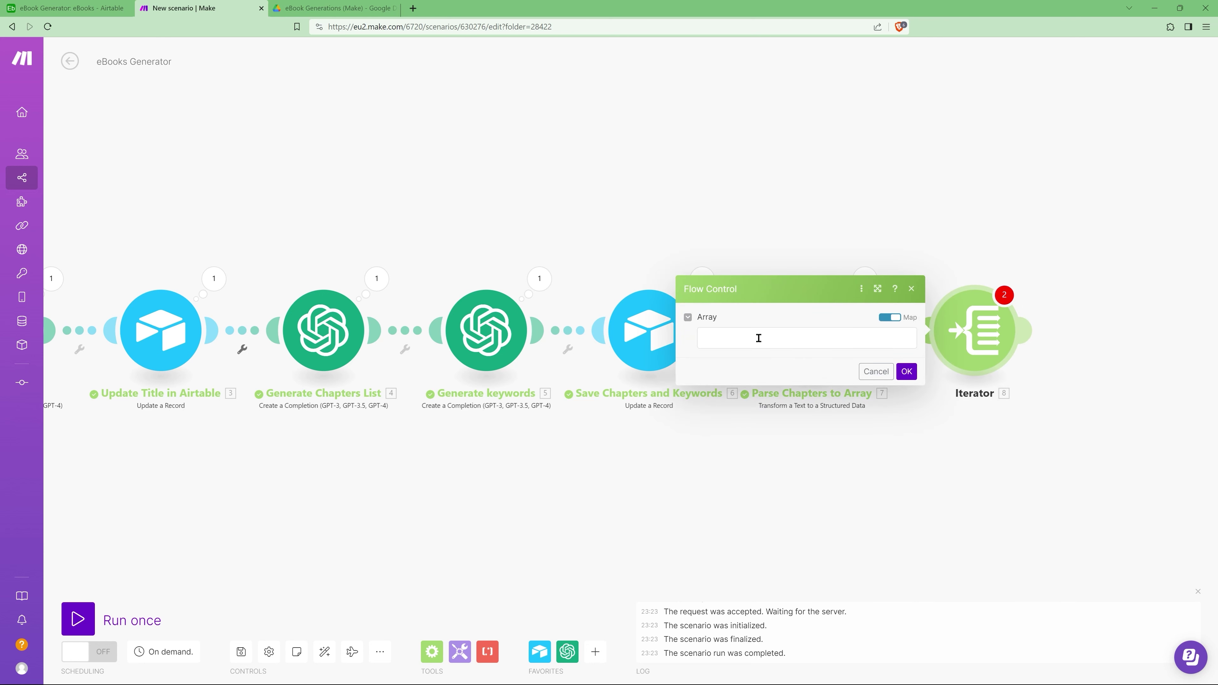
Step: Set the Iterator's array to Chapters[] from "Parse Chapters to Array" and confirm the module settings
left_click(759, 338)
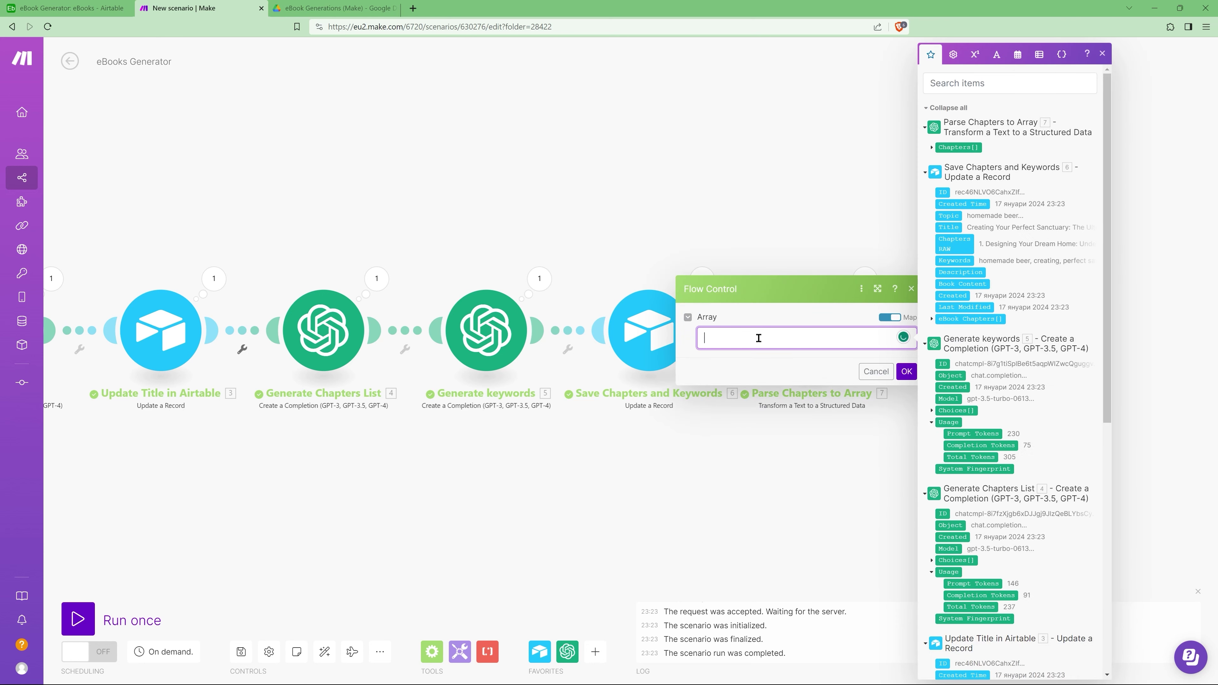
left_click(957, 150)
left_click(906, 370)
Step: Rename the Iterator module "Iterate over each Chapter"
right_click(981, 346)
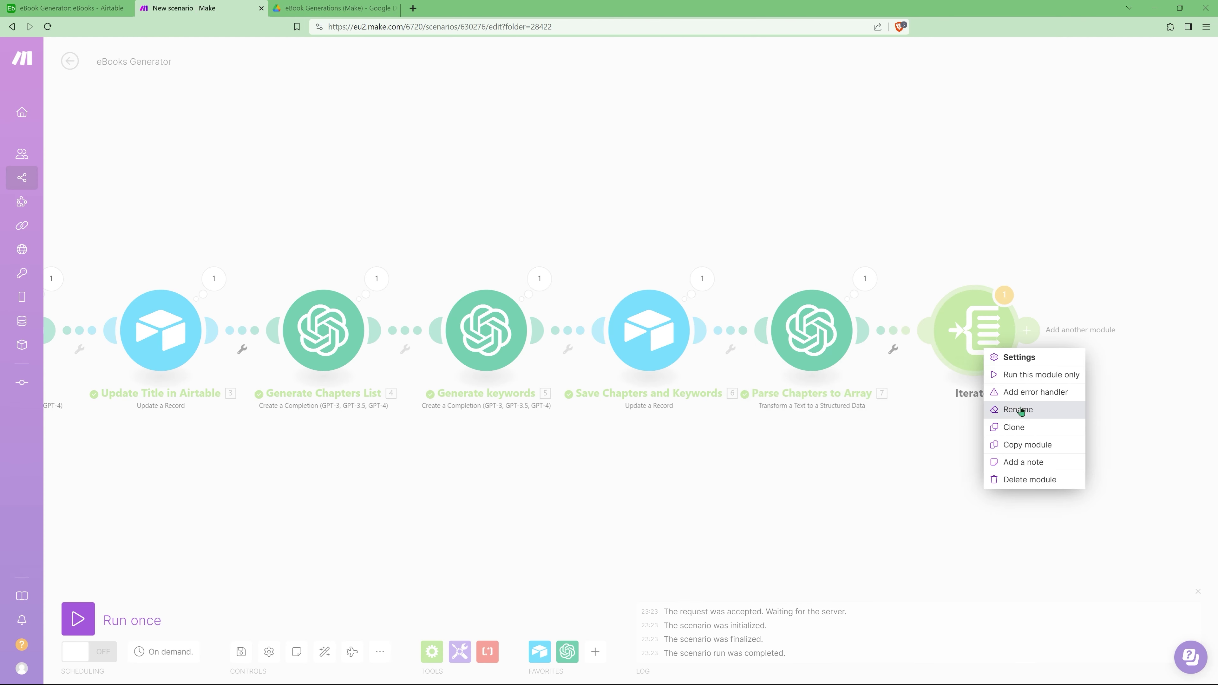
left_click(1018, 410)
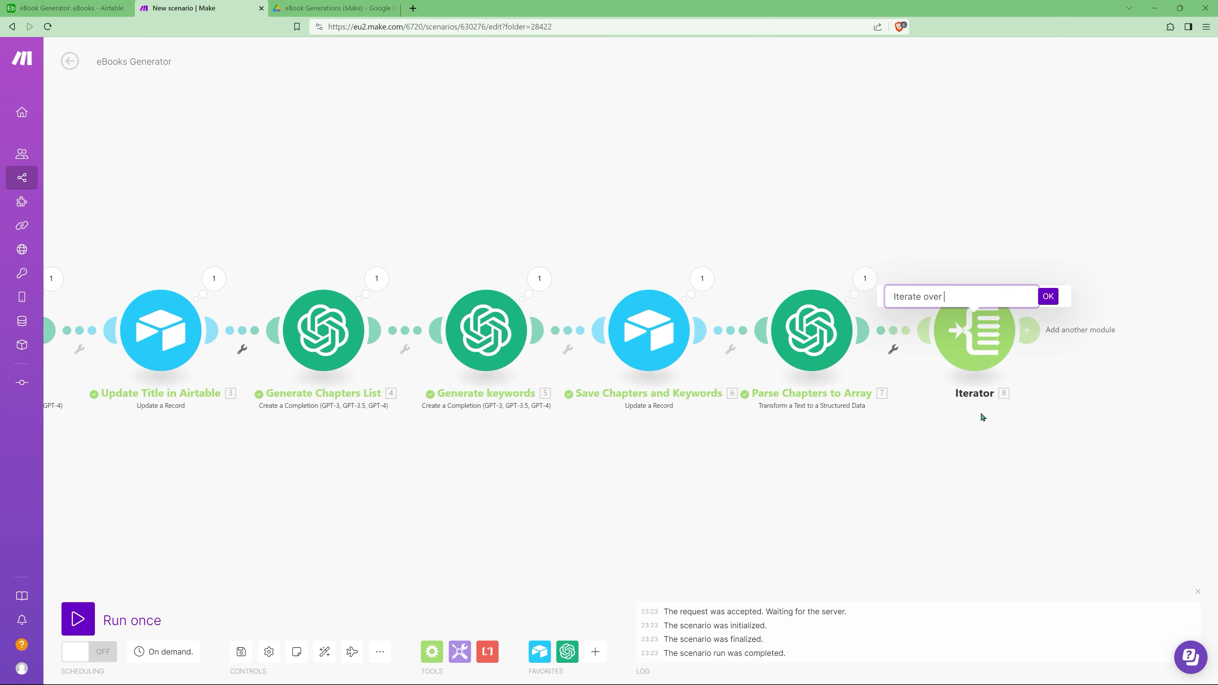
type("Iterate over each Chapter")
key("Return")
Step: Check the tables in Airtable, return to Make, and add an Airtable Create a Record module for the eBook Generator base's eBook Chapters table
left_click_drag(981, 416, 639, 417)
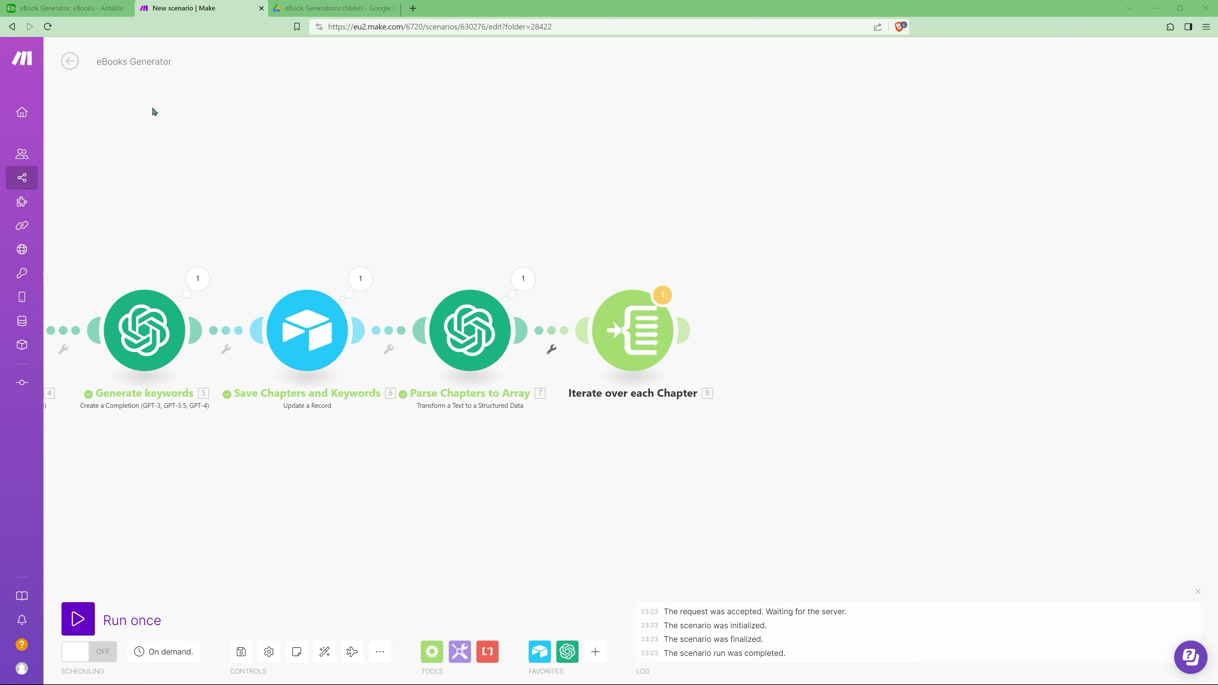
left_click(81, 9)
left_click(89, 78)
left_click(22, 77)
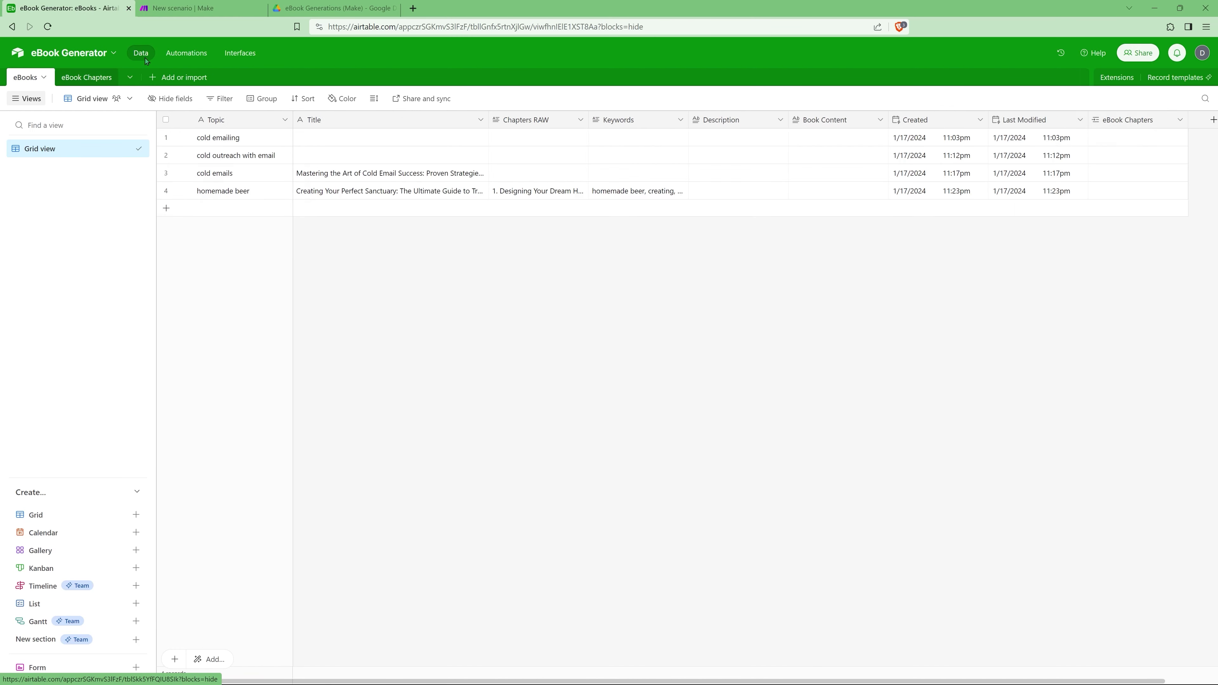
left_click(192, 8)
left_click(947, 292)
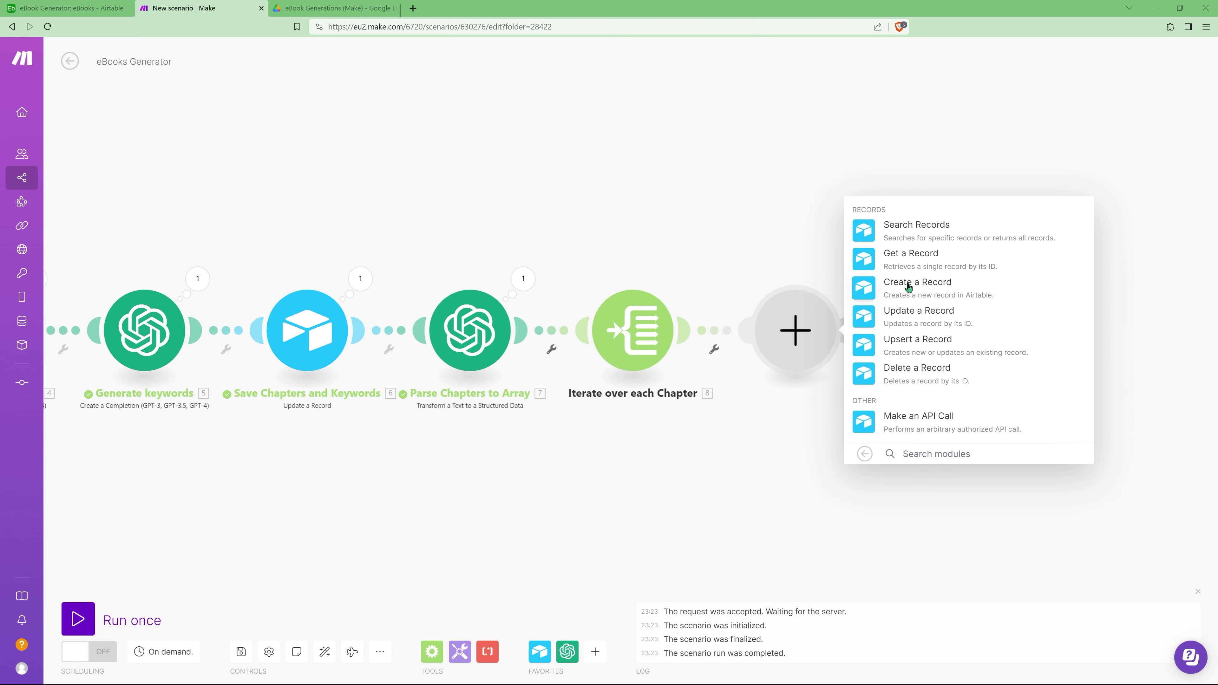
left_click(937, 293)
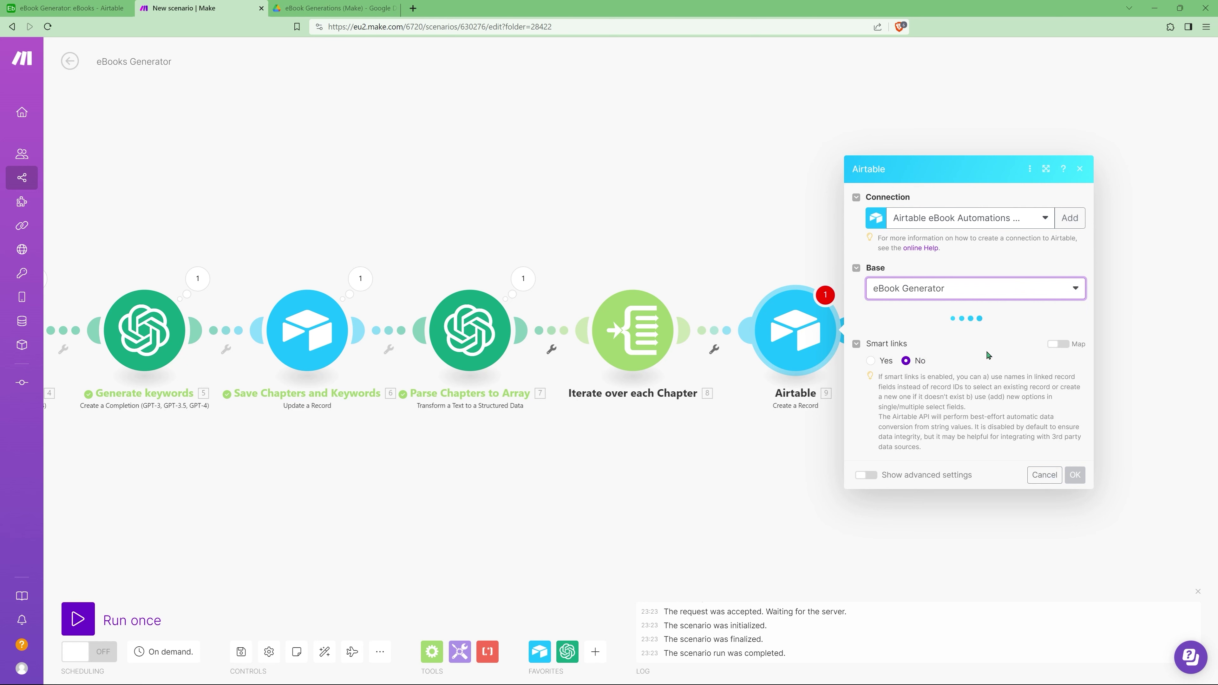
left_click(923, 330)
left_click(913, 375)
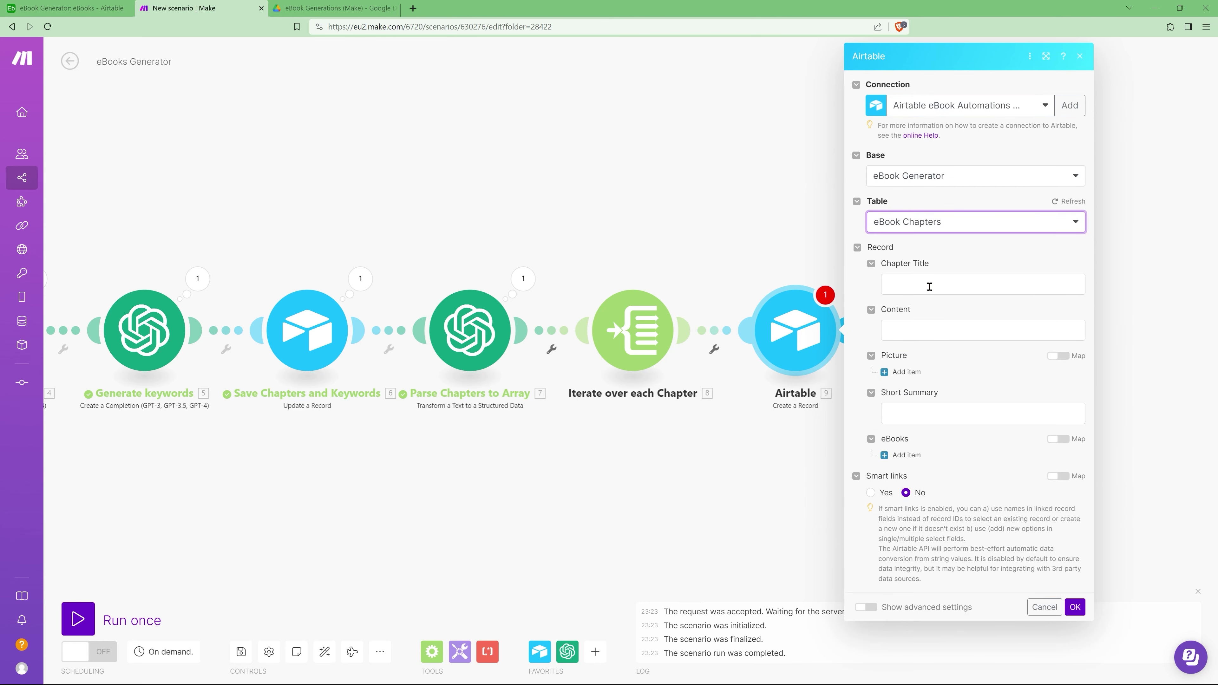
Step: Map the new record's Chapter Title to the Value output of "Iterate over each Chapter"
left_click(929, 287)
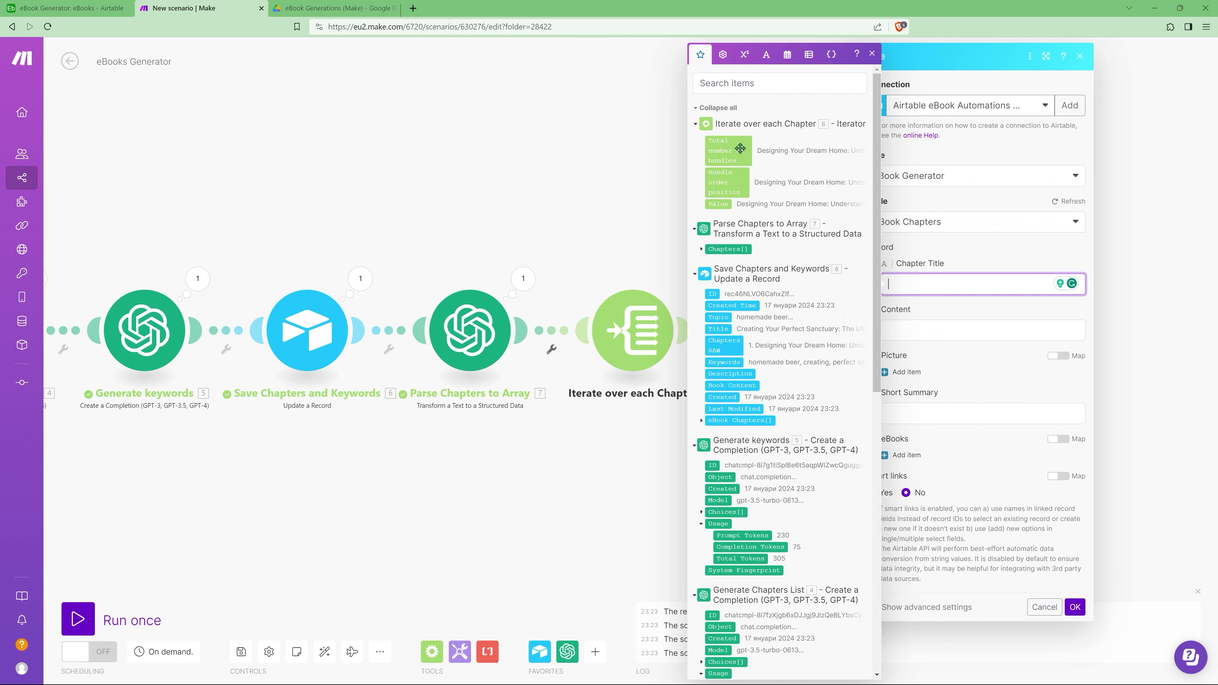
left_click_drag(720, 205, 639, 331)
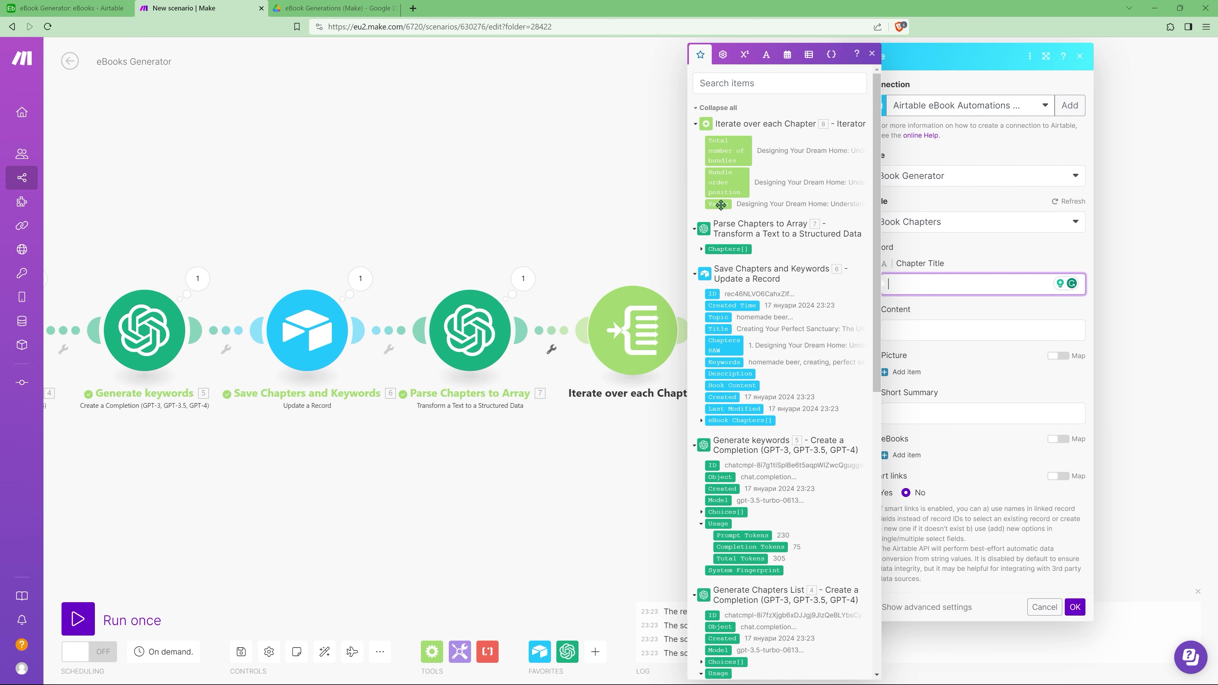
left_click_drag(720, 205, 935, 285)
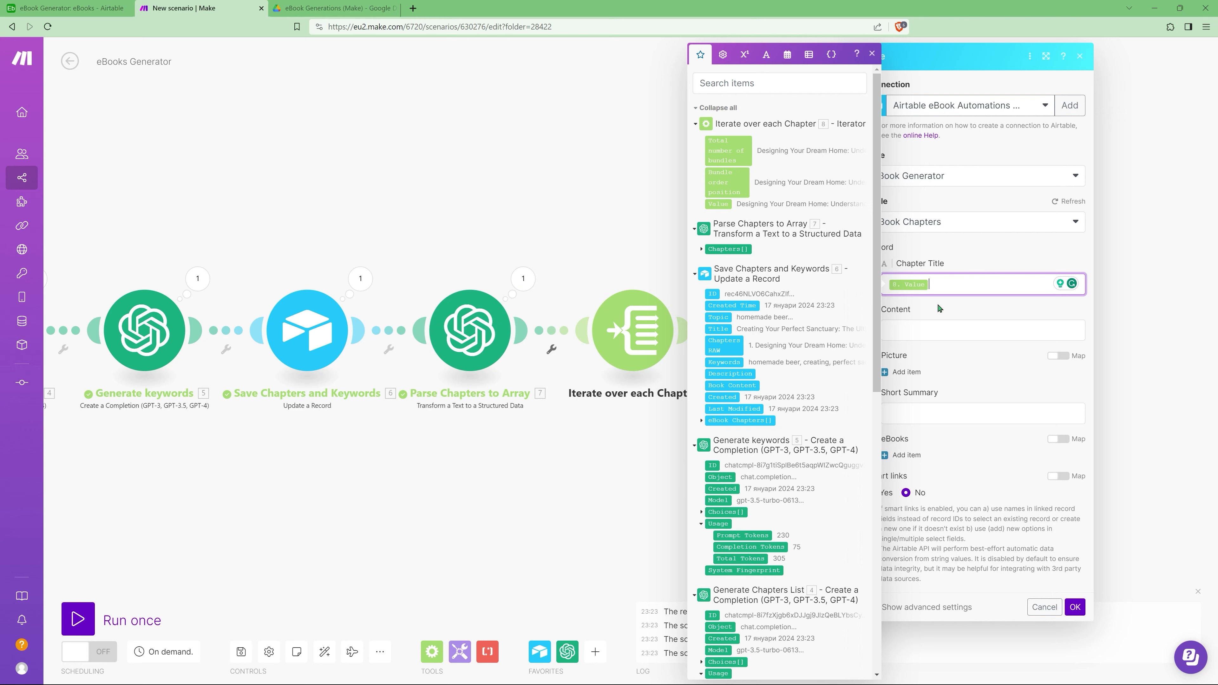
left_click(939, 308)
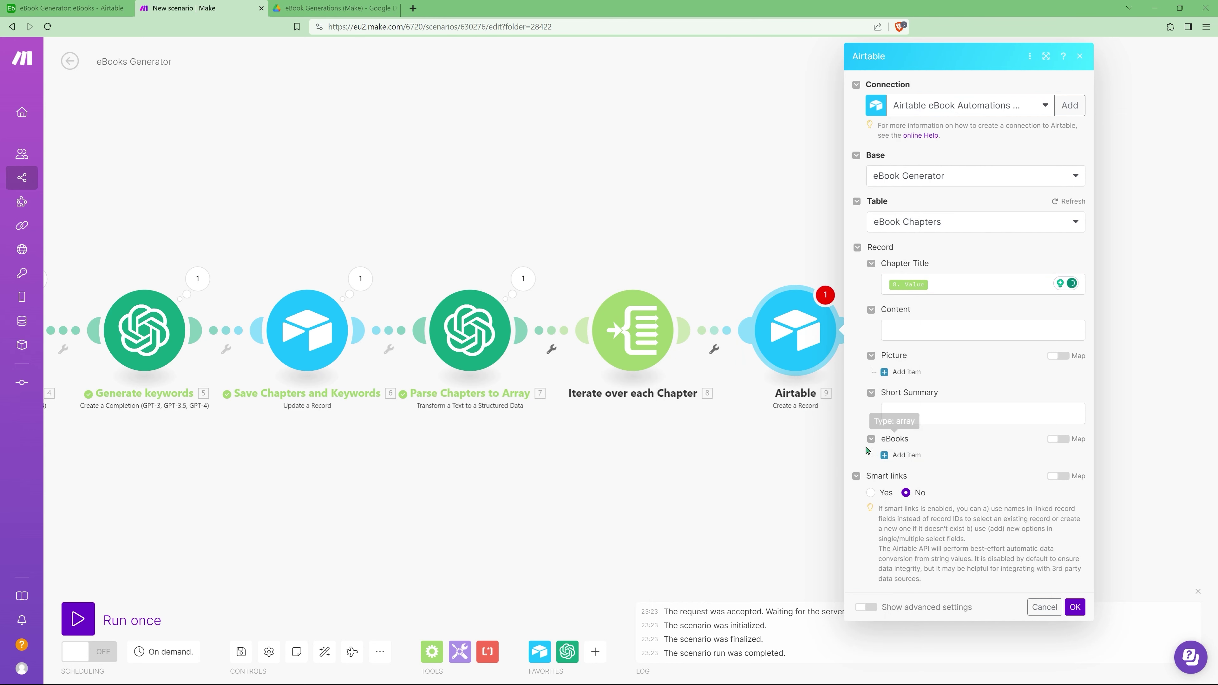
Step: Add an eBooks record ID item mapped to the ID from "Save Chapters and Keywords" and confirm the Airtable module settings
left_click(891, 455)
left_click(932, 480)
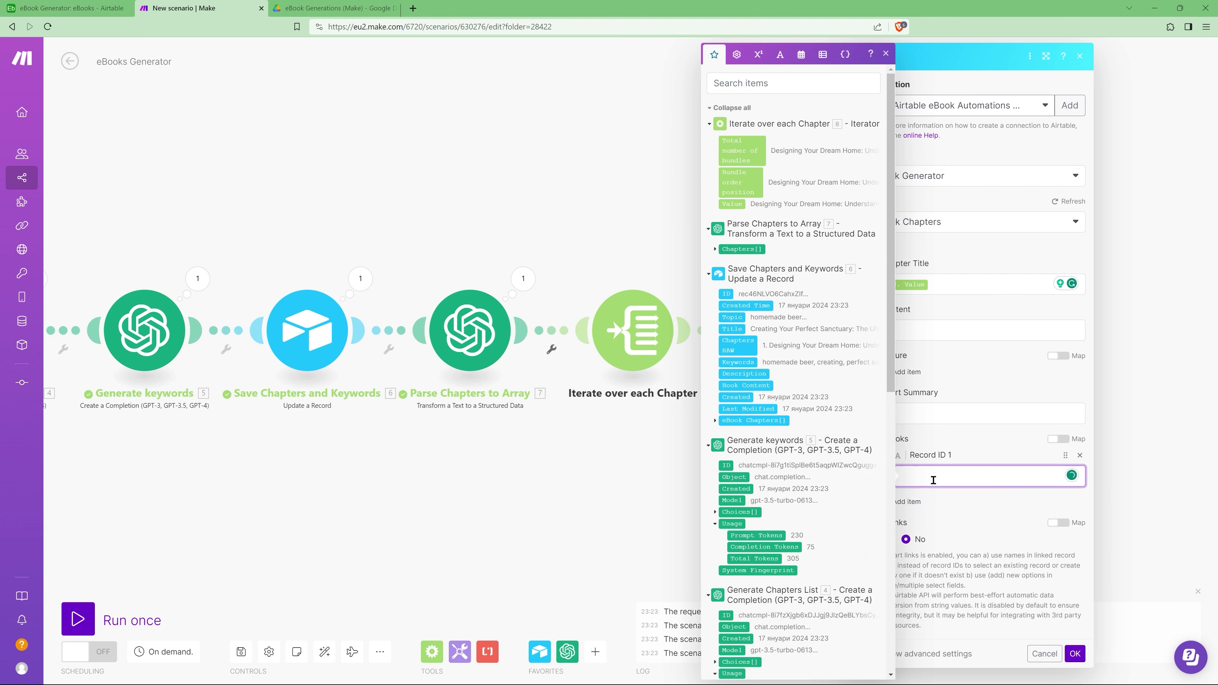
left_click(726, 294)
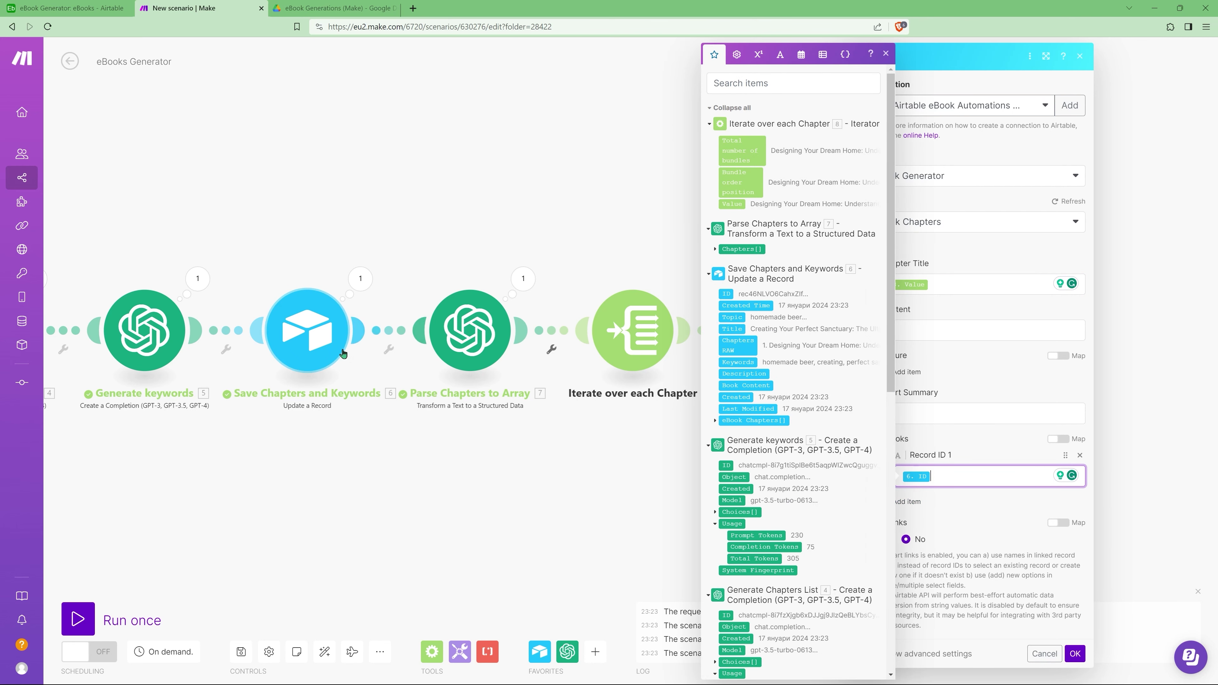
left_click(980, 514)
left_click(1075, 653)
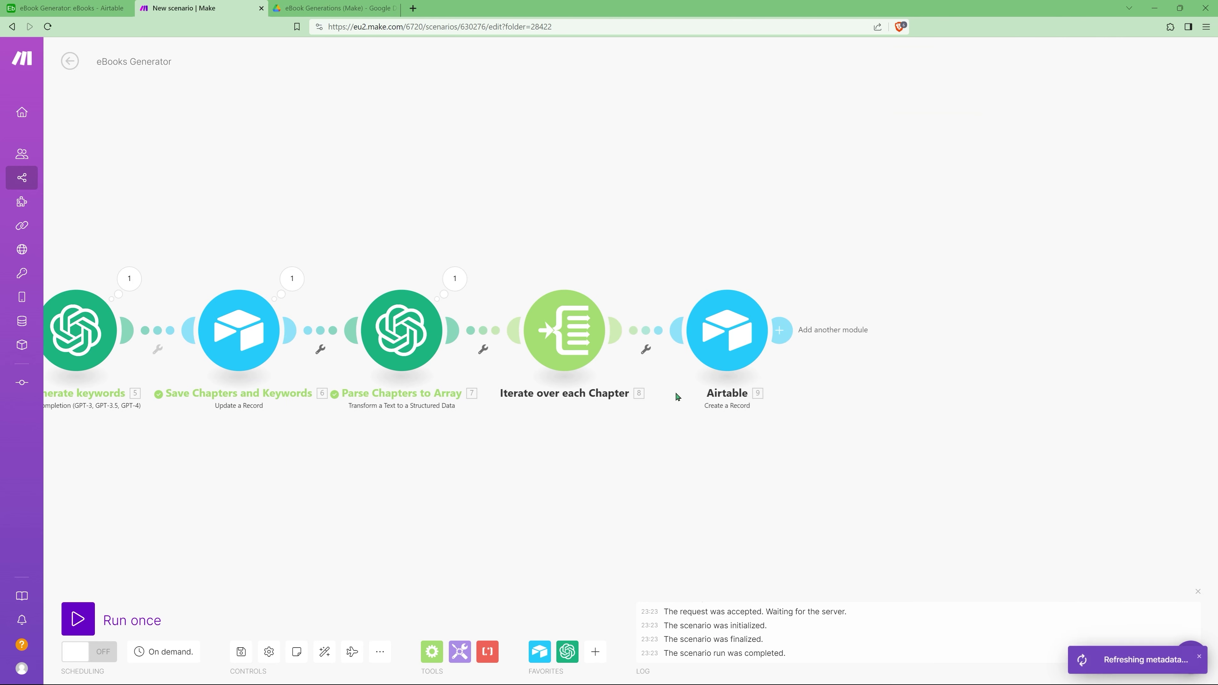
Step: Add an OpenAI Create a Completion module after the Airtable Create a Record module and set its model to gpt-3.5-turbo-16k
left_click(780, 331)
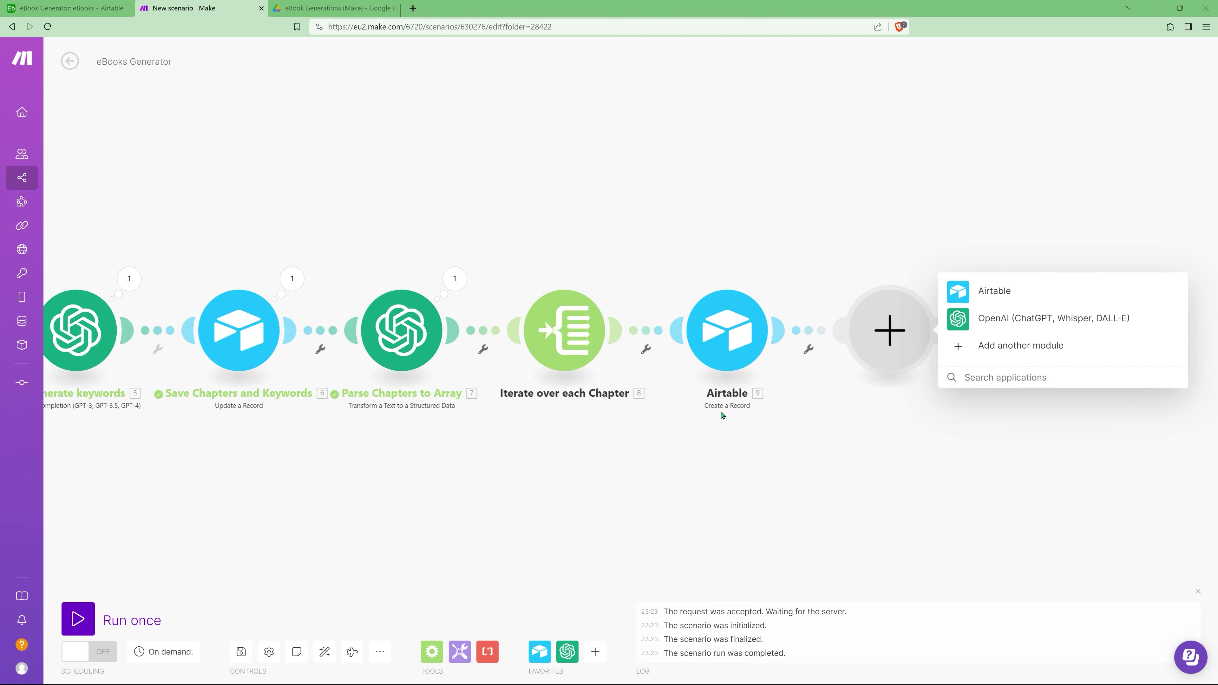
left_click(1014, 320)
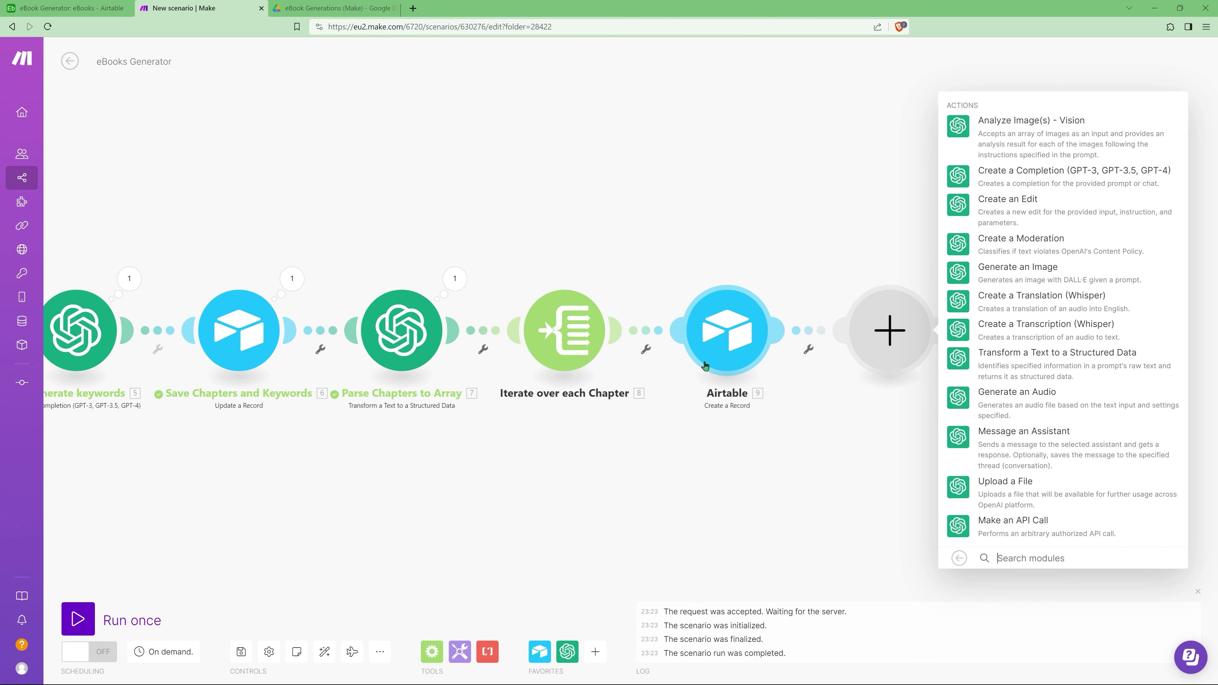
left_click(1039, 179)
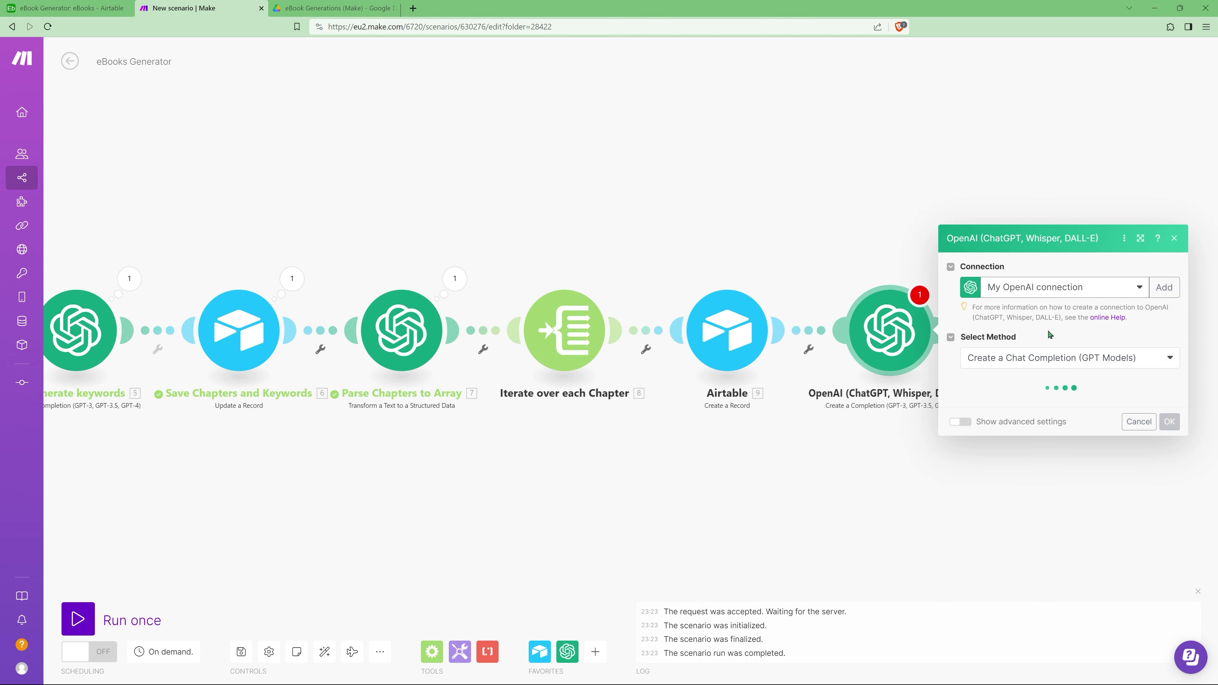
left_click(1005, 364)
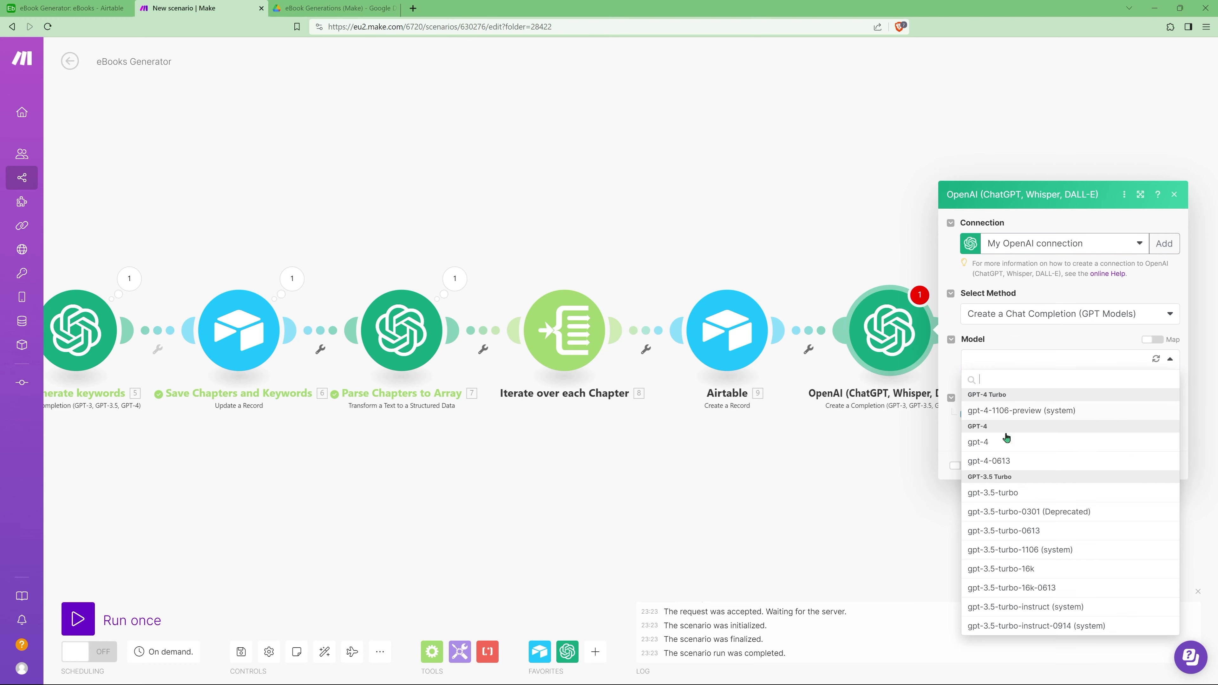
left_click(1012, 497)
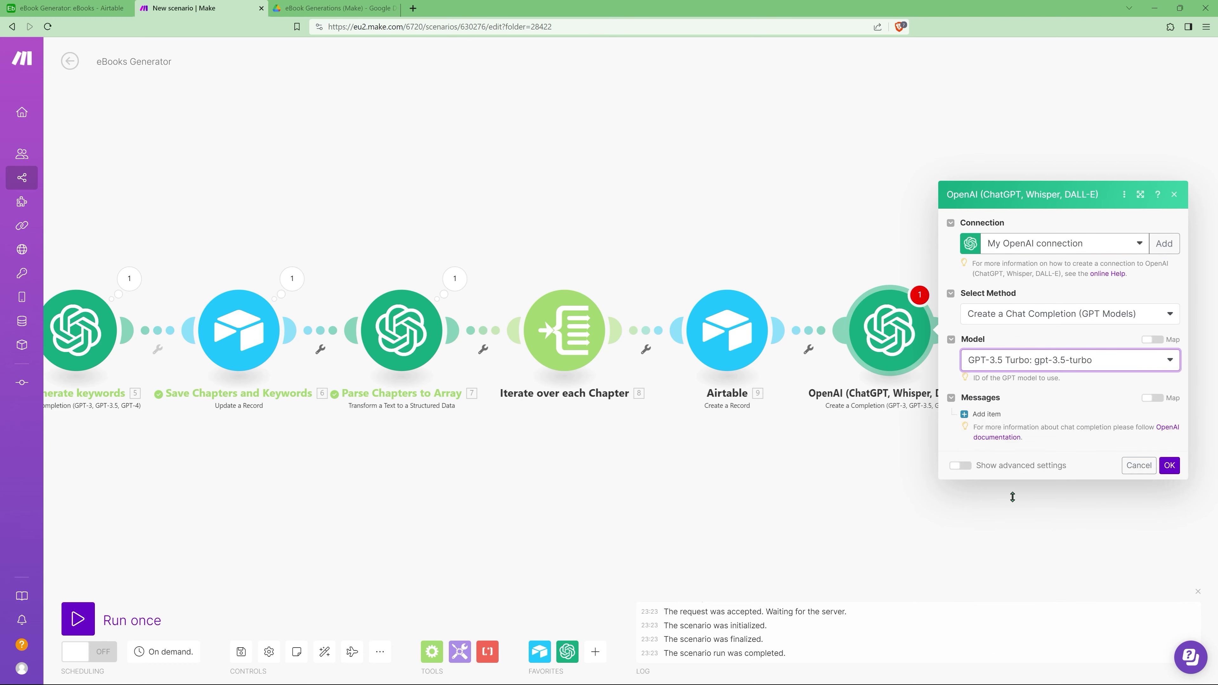
left_click(1002, 365)
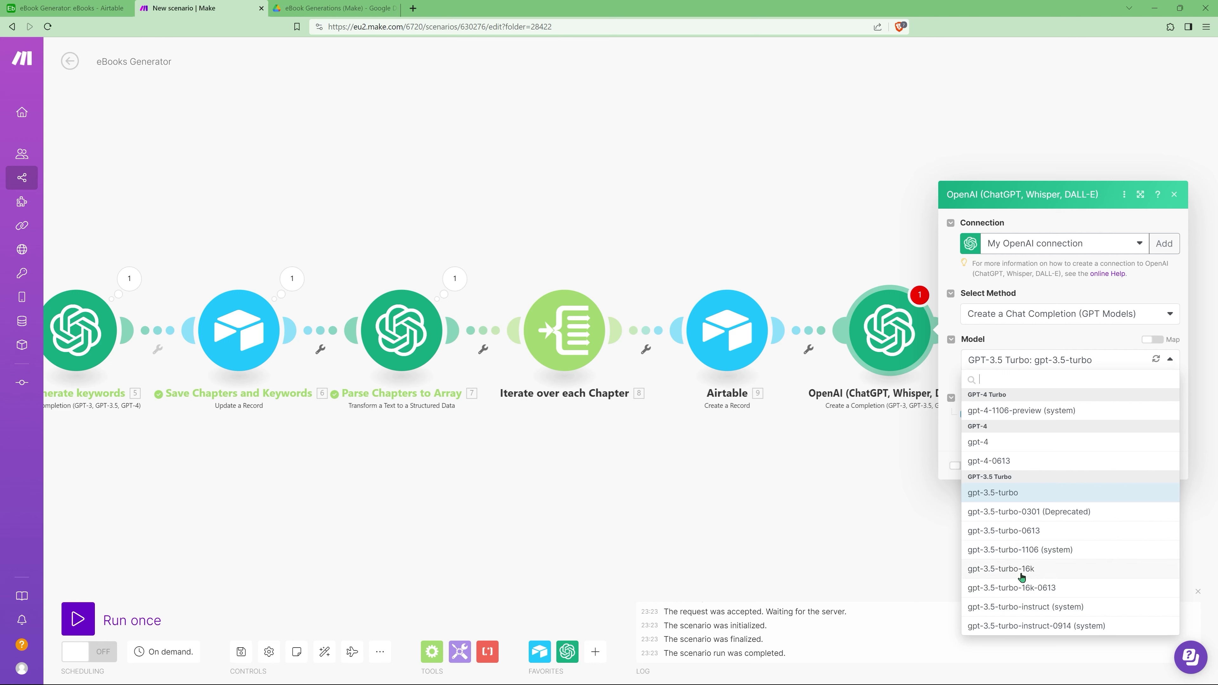
left_click(1006, 569)
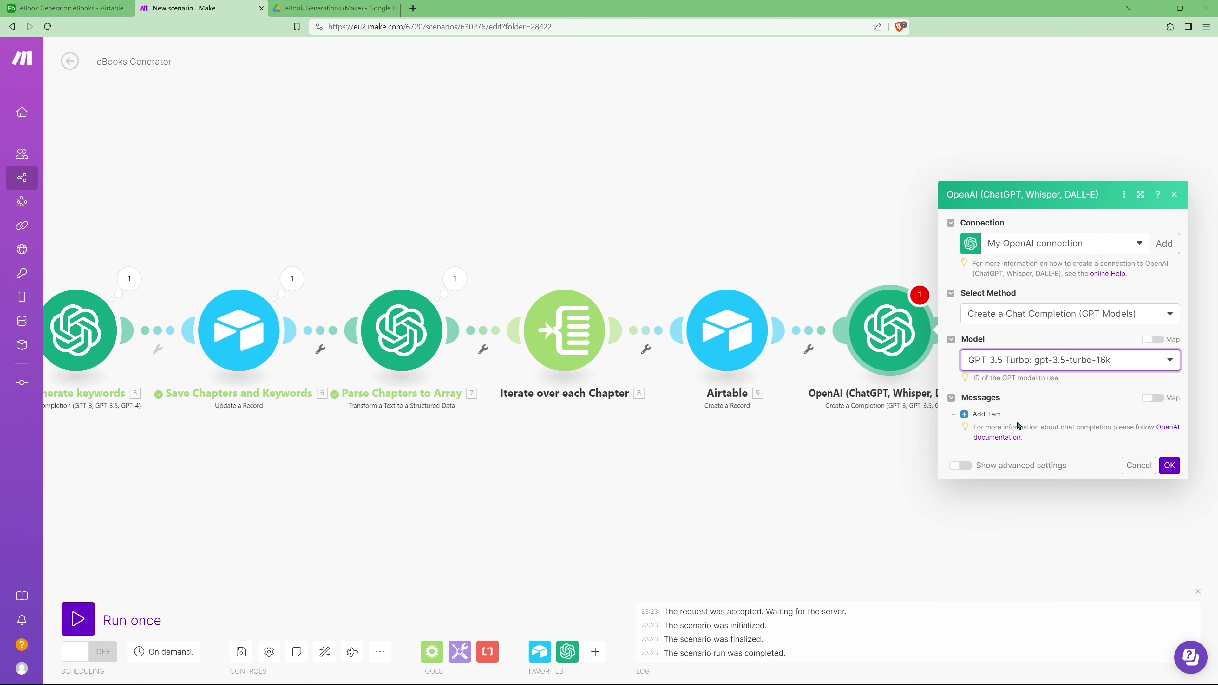
Step: Add a System message defining a professional ebook writer with 20 years of experience who writes detailed, well-researched instructional ebooks in a clear, concise, formal style
left_click(989, 416)
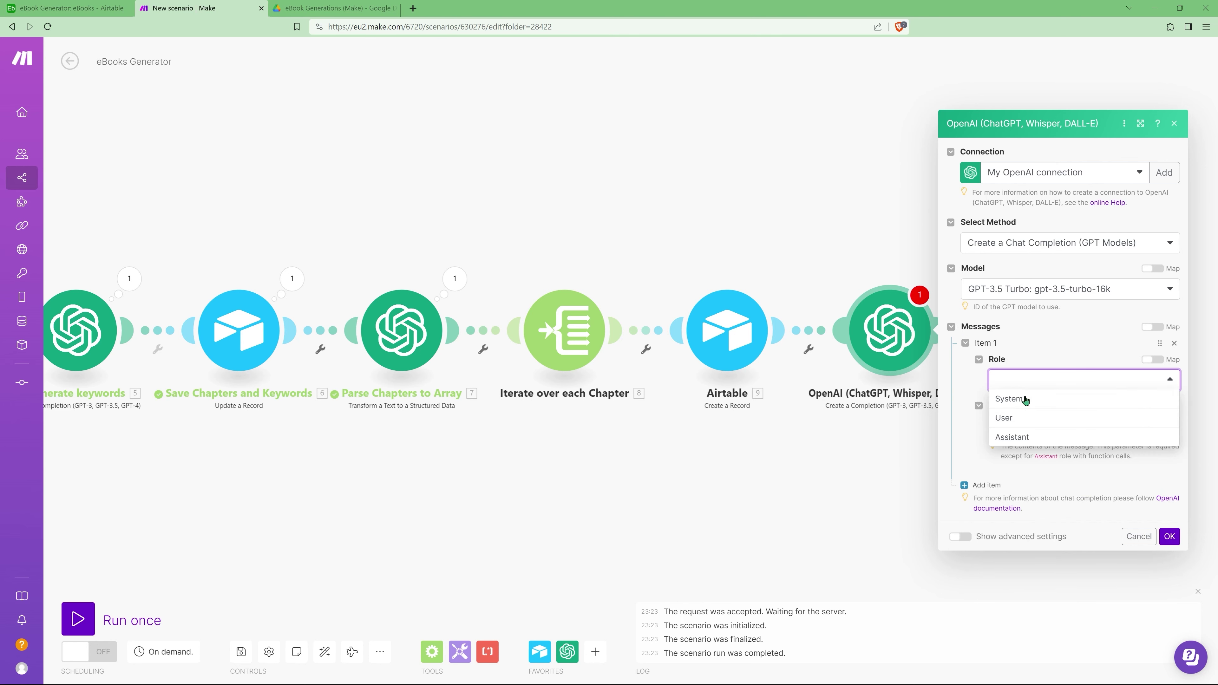
left_click(1028, 401)
left_click(1070, 425)
type("You are a professional ebook writer with 20 years of experience in writing highly-detailed instructional ebooks on various topics within business, development, etc. You focus on providing detailed, factually correct, and well-researched content, ensuring each ebook is informative and authoritative. Your style is clear, concise, and maintains a formal tone. You write incredible highly engaging long-form content and develop amazing instructional pieces of text.")
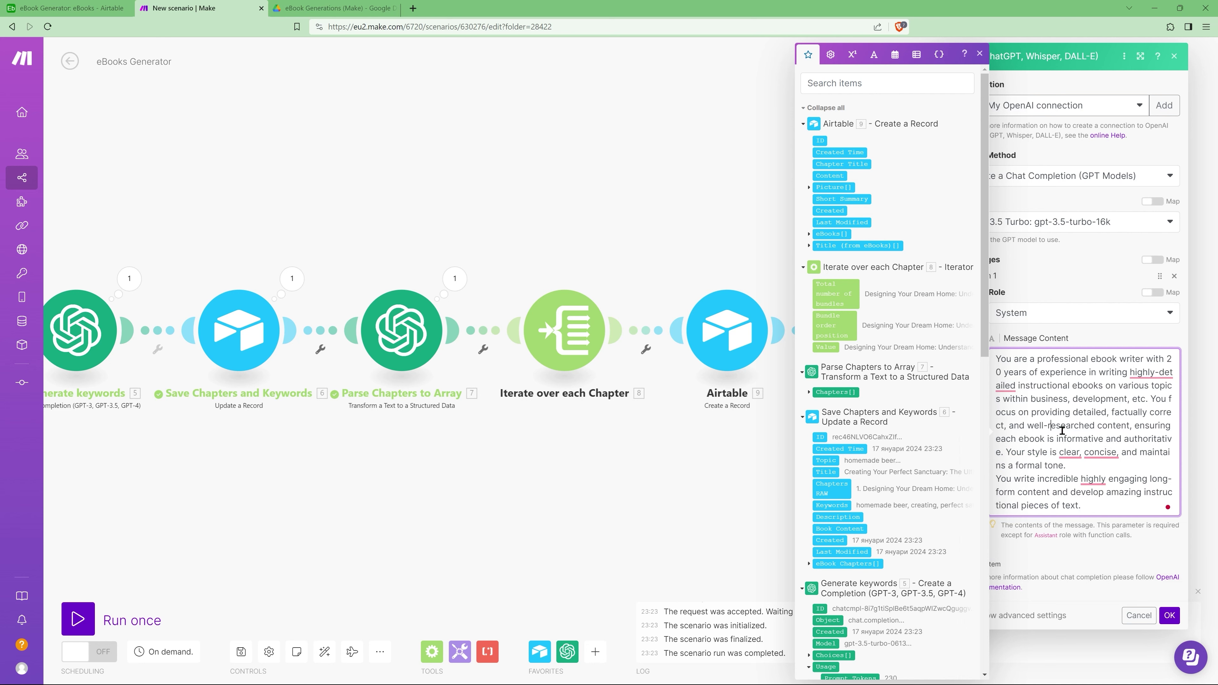
Step: Add a User message requesting a long, detailed, highly engaging, instructional ebook chapter, mapping Title and Keywords from "Save Chapters and Keywords"
left_click(985, 564)
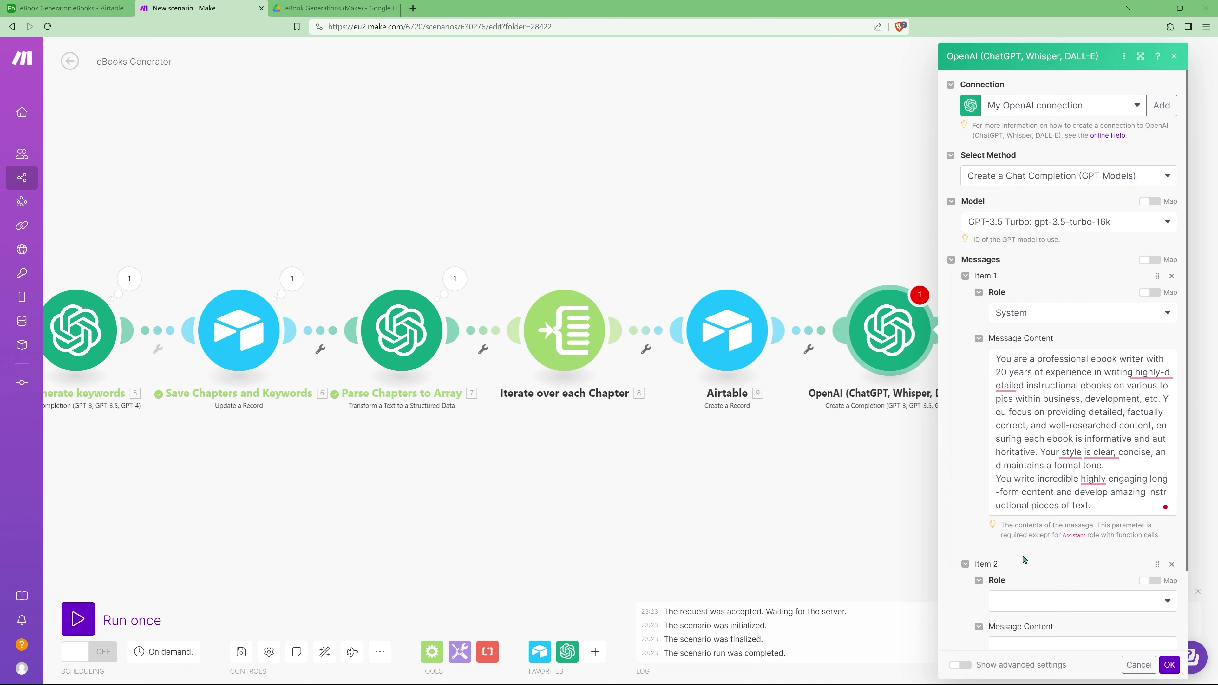
scroll(1025, 576, "down", 2)
left_click(1024, 507)
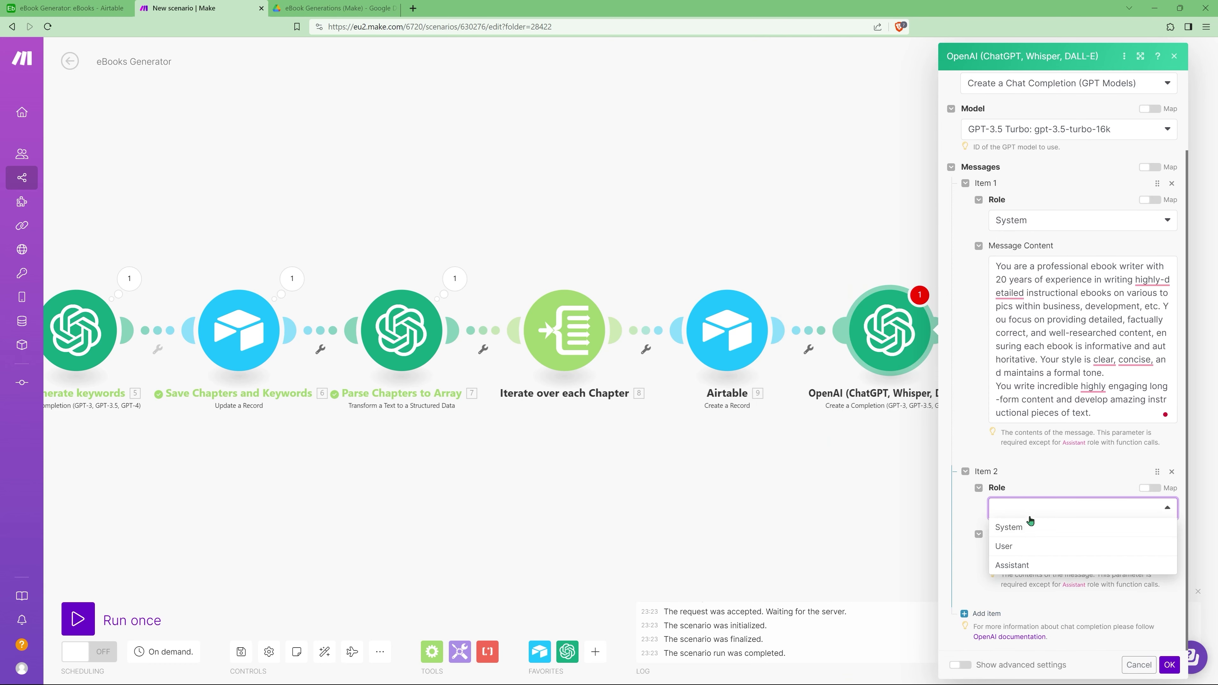
left_click(1024, 551)
left_click(1037, 556)
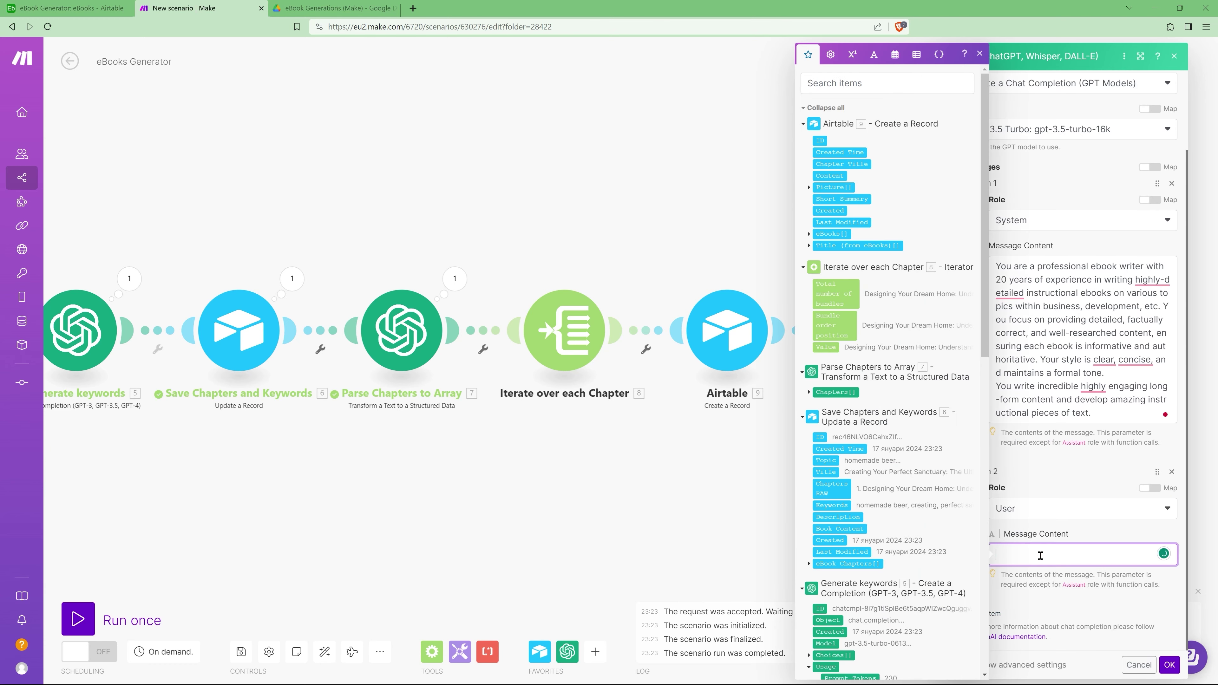
type("Write a long, detailed, highly engaging, and instruct")
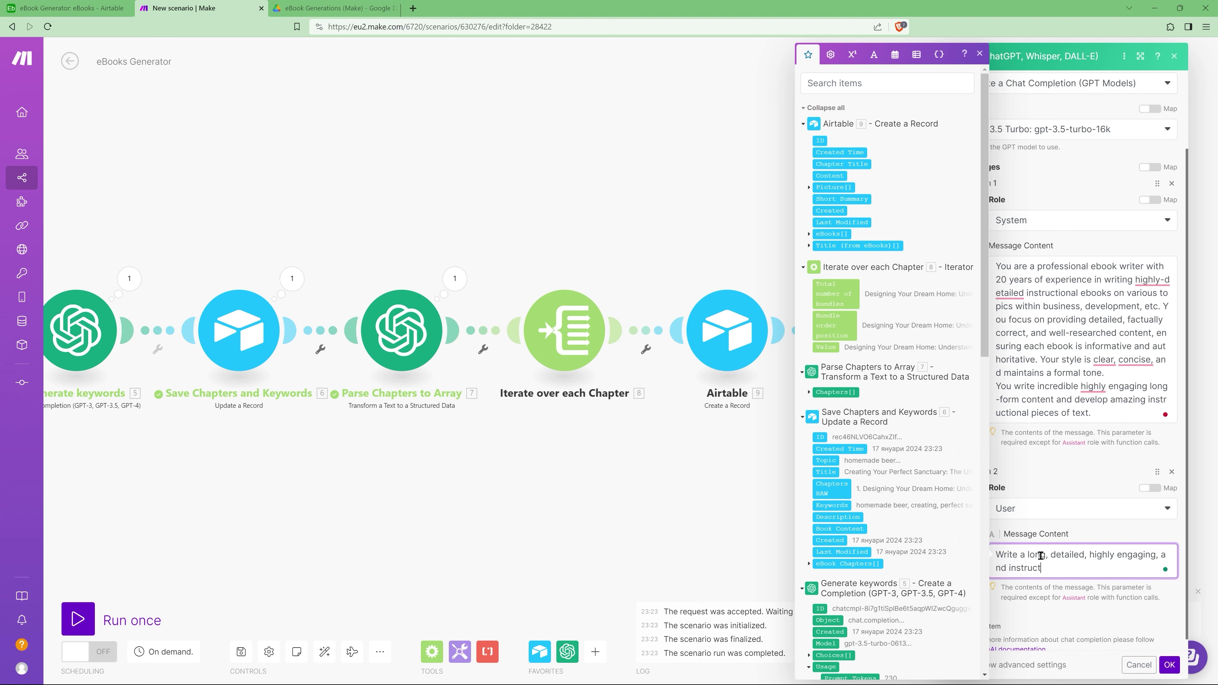
type("ional chapter of the ebook called")
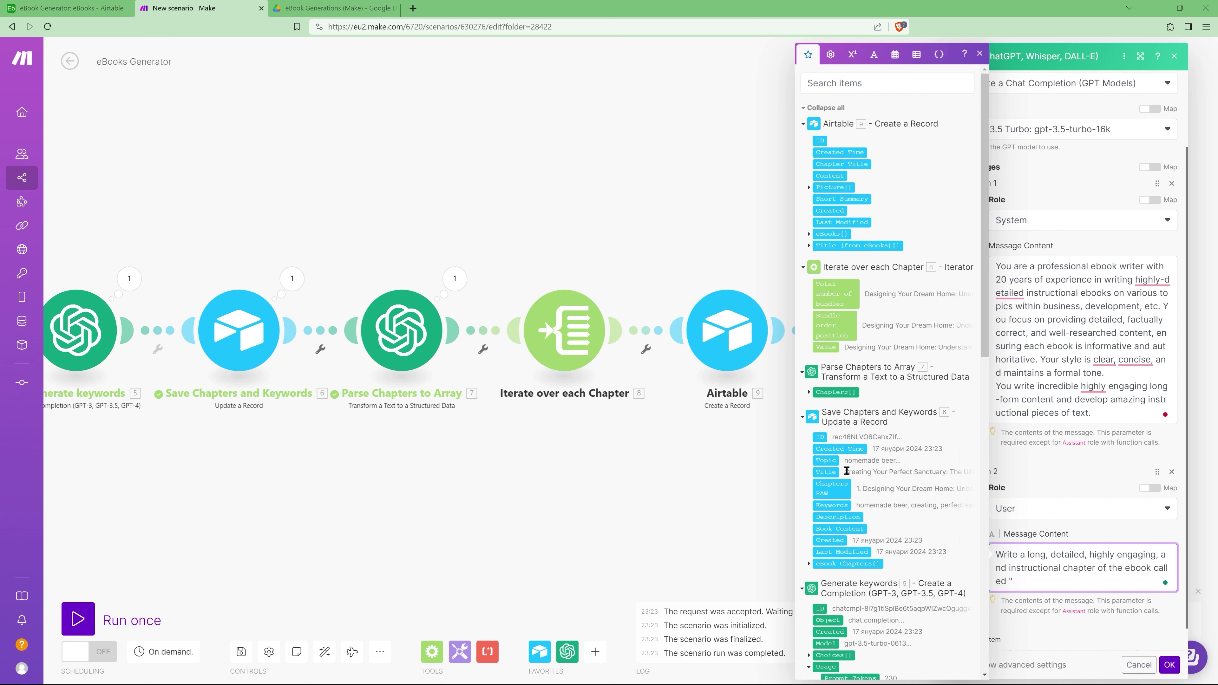
left_click_drag(831, 472, 1070, 583)
type("\" with the keywords \"")
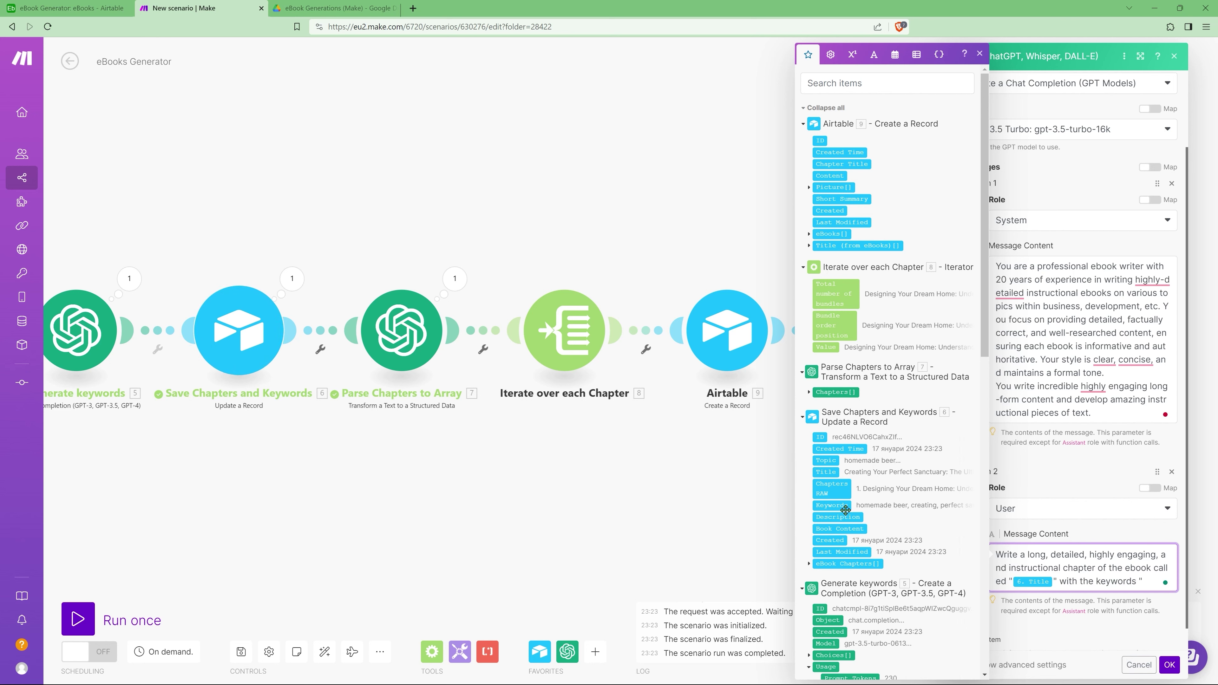
left_click_drag(843, 504, 1044, 534)
type("\".")
Step: Add a new line to the User message asking for the entire chapter, EXCLUDING the title, formatted as valid HTML
key("Return")
type("Reply ")
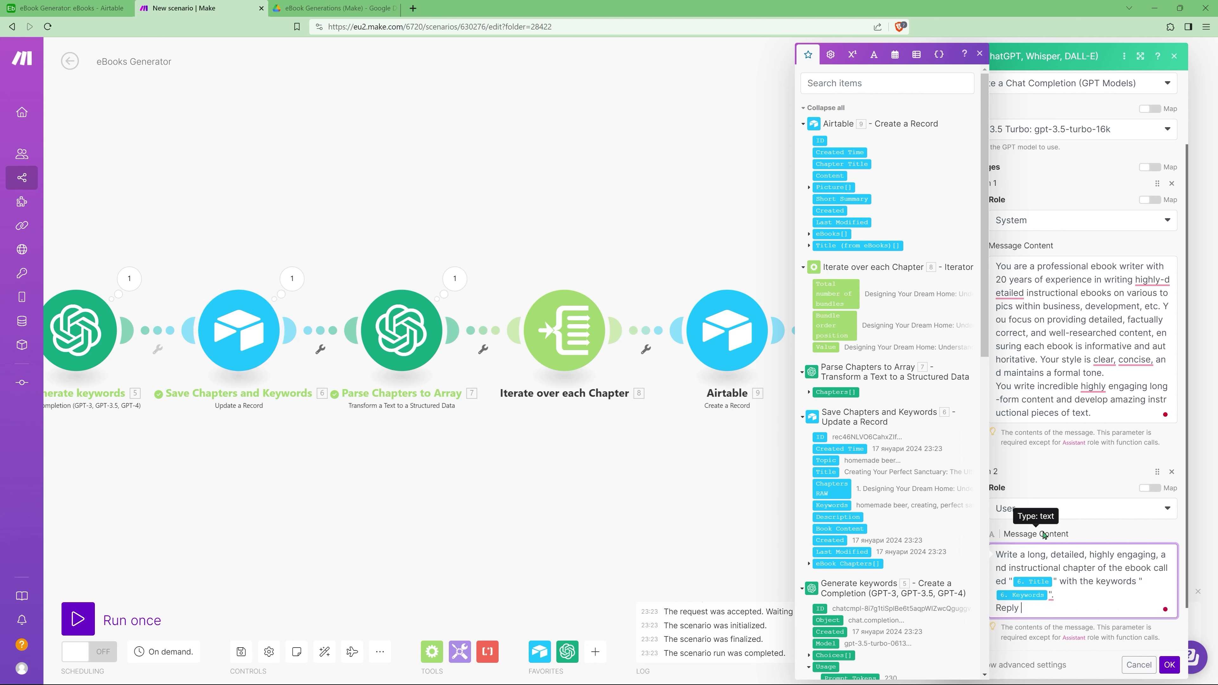
type("with the entire chapter, EXCL")
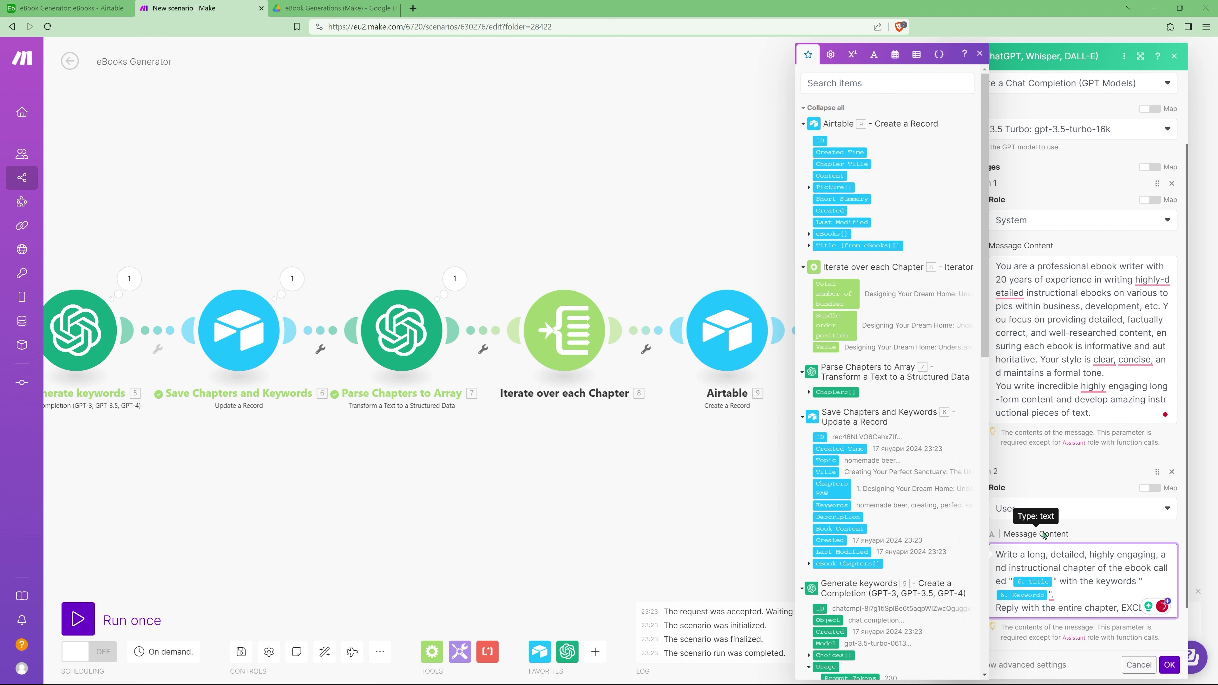
type("UDING the title. Chapte")
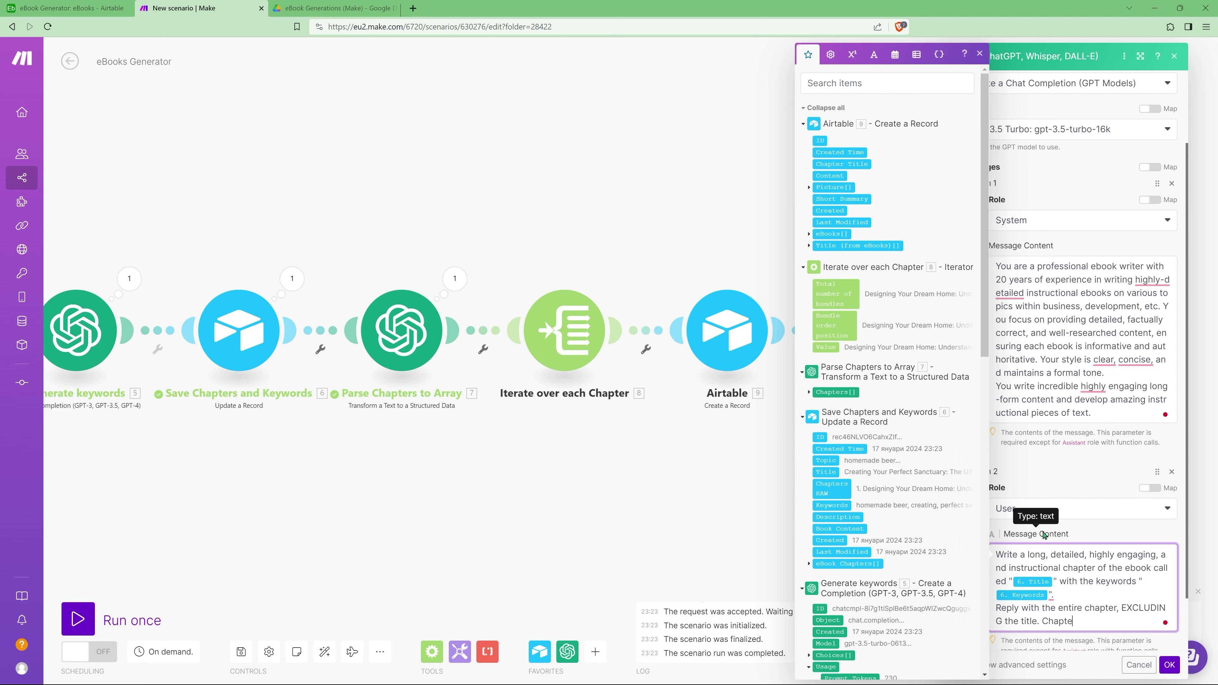
type("r text must be formatted as valid")
key("BackSpace")
key("BackSpace")
type("valid HTML")
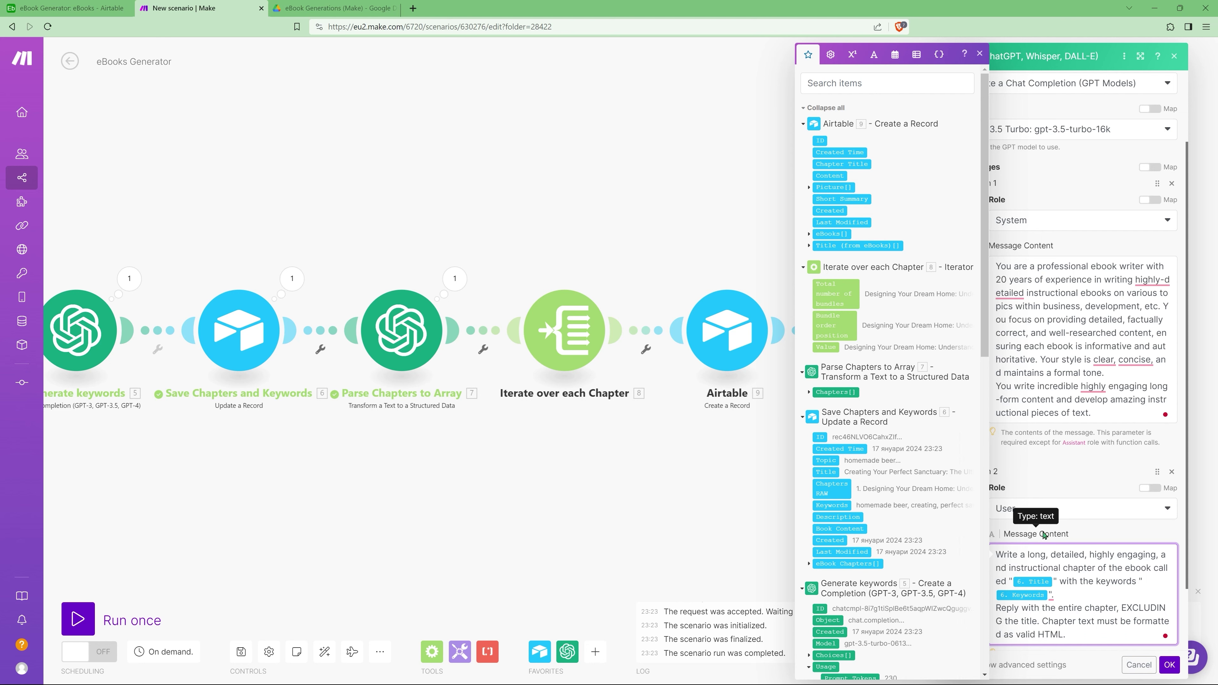
Step: Finish the prompt by requiring relevant citations, forbidding HTML, BODY, H1 tags and an opening chapter title, and requesting only chapter text; confirm the module
type(". It should include all the rele")
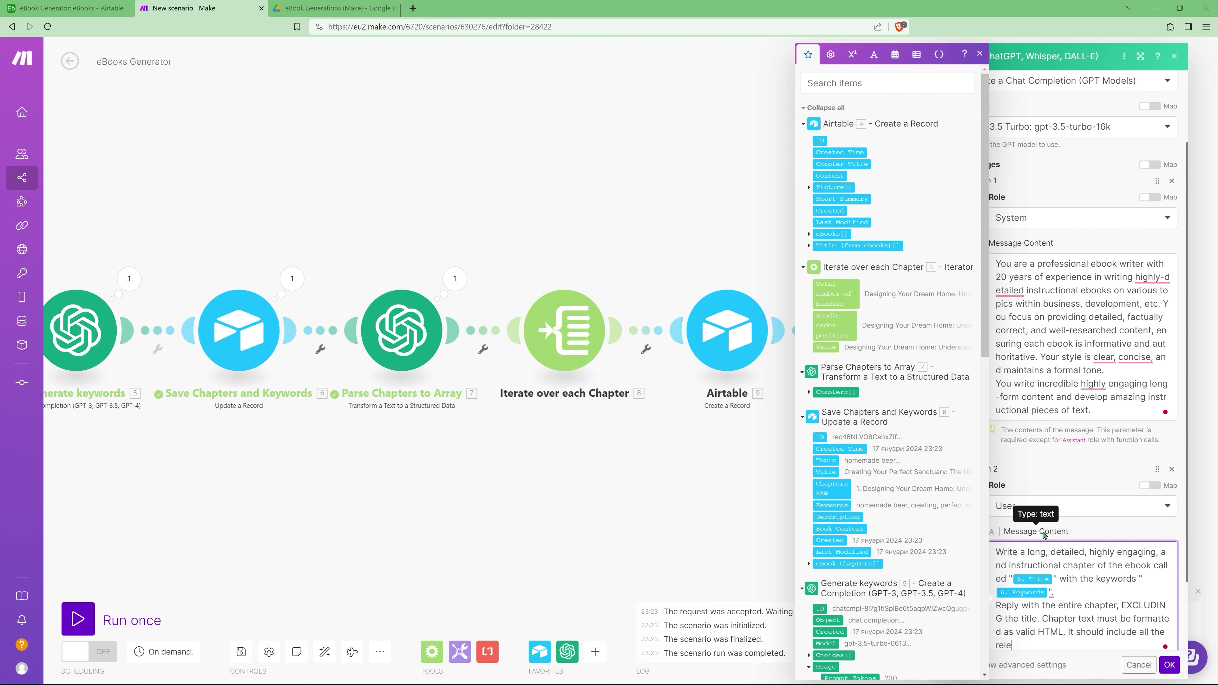
type("vant citations")
type("that were used. Never use HTML, BODY, and H1 tags")
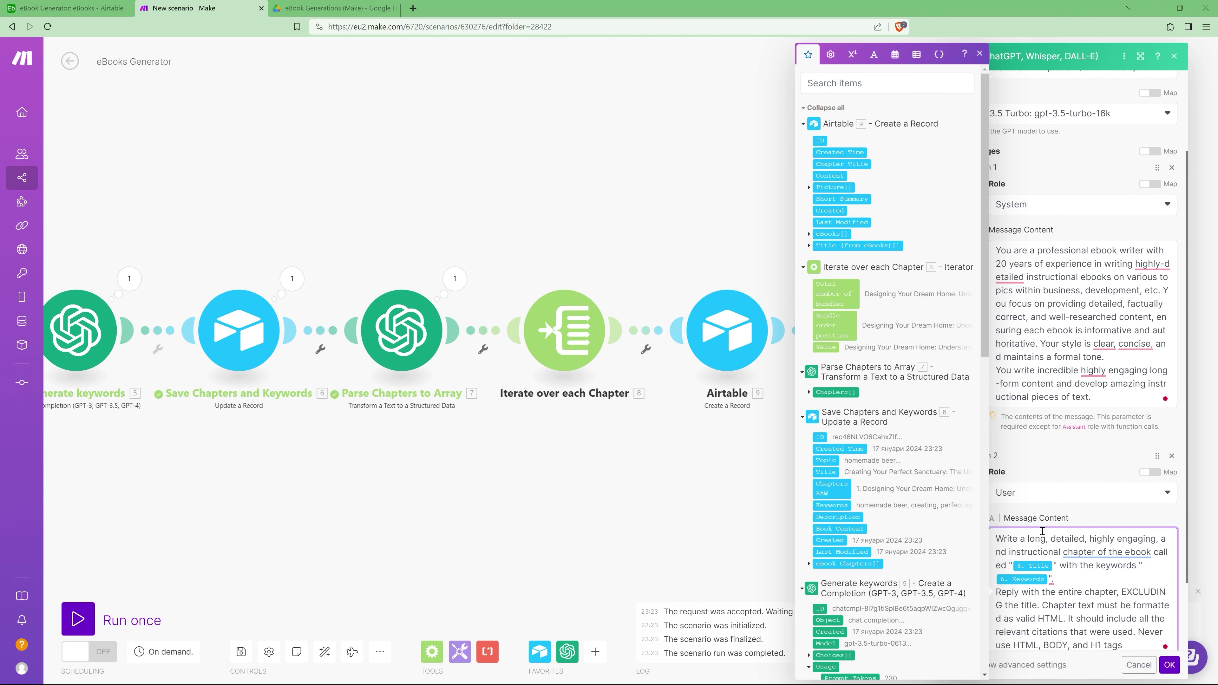
type(", and do not start with the c")
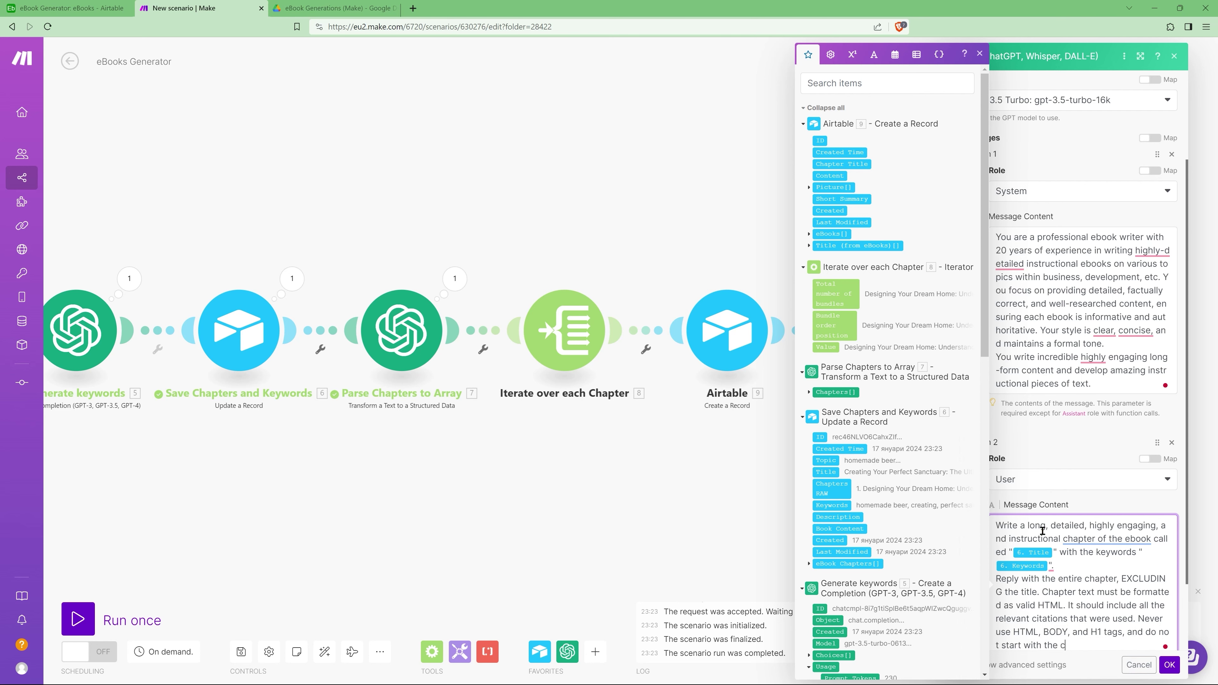
type("hapter title. Provide only the")
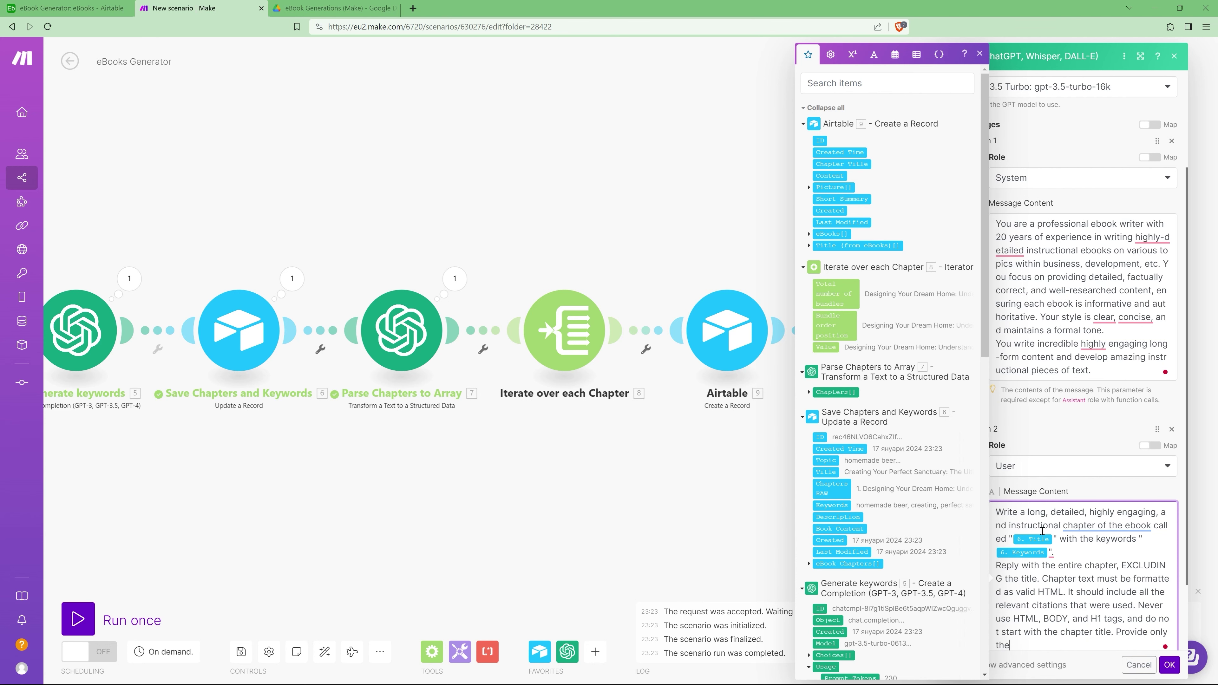
type(" chapter text.")
left_click(808, 391)
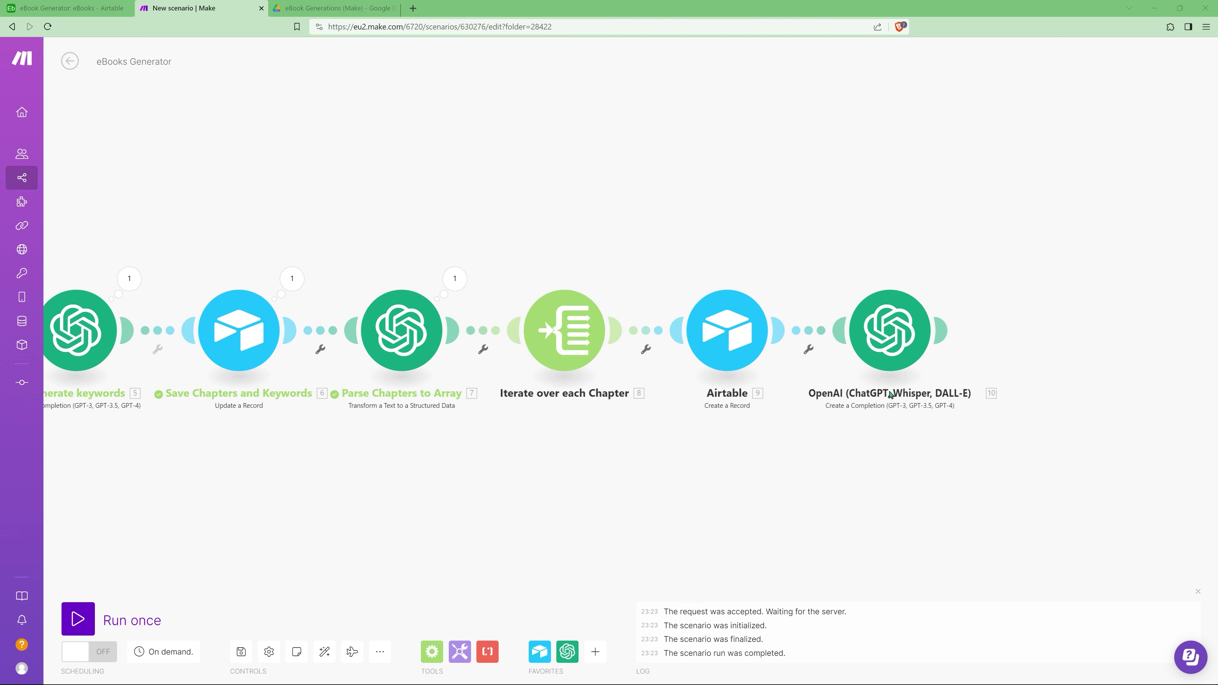
Step: Add another OpenAI Create a Completion module at the end of the scenario and set its model to gpt-3.5-turbo
left_click(943, 331)
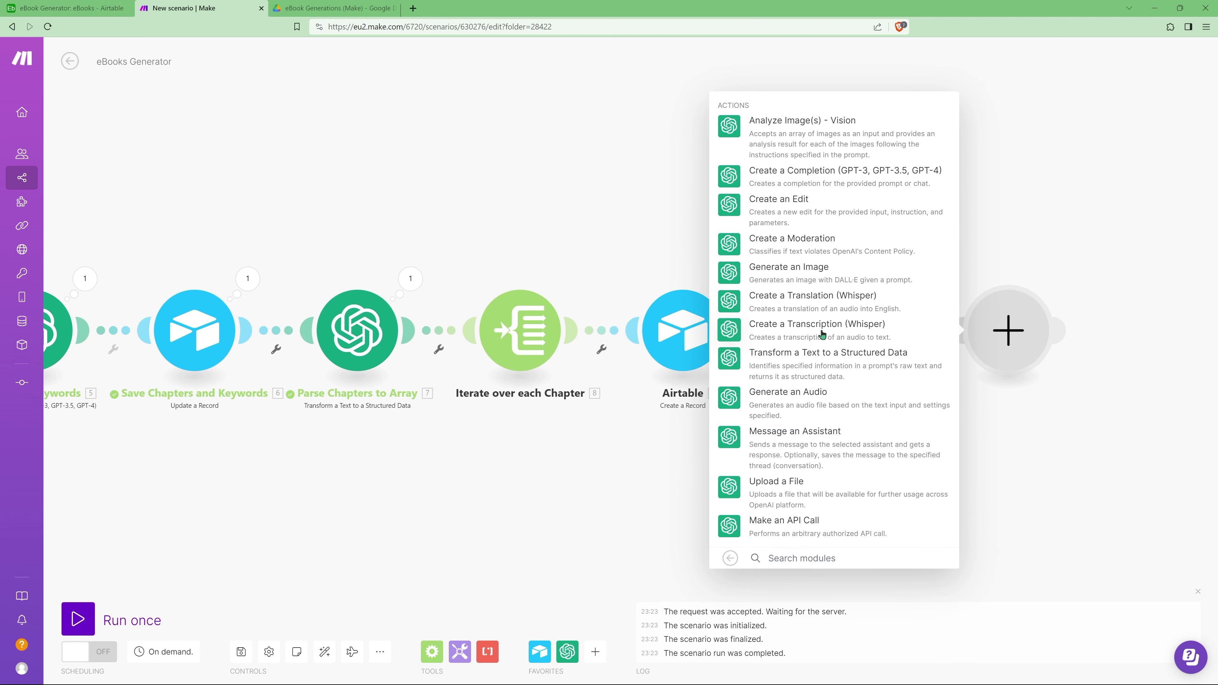
left_click(798, 180)
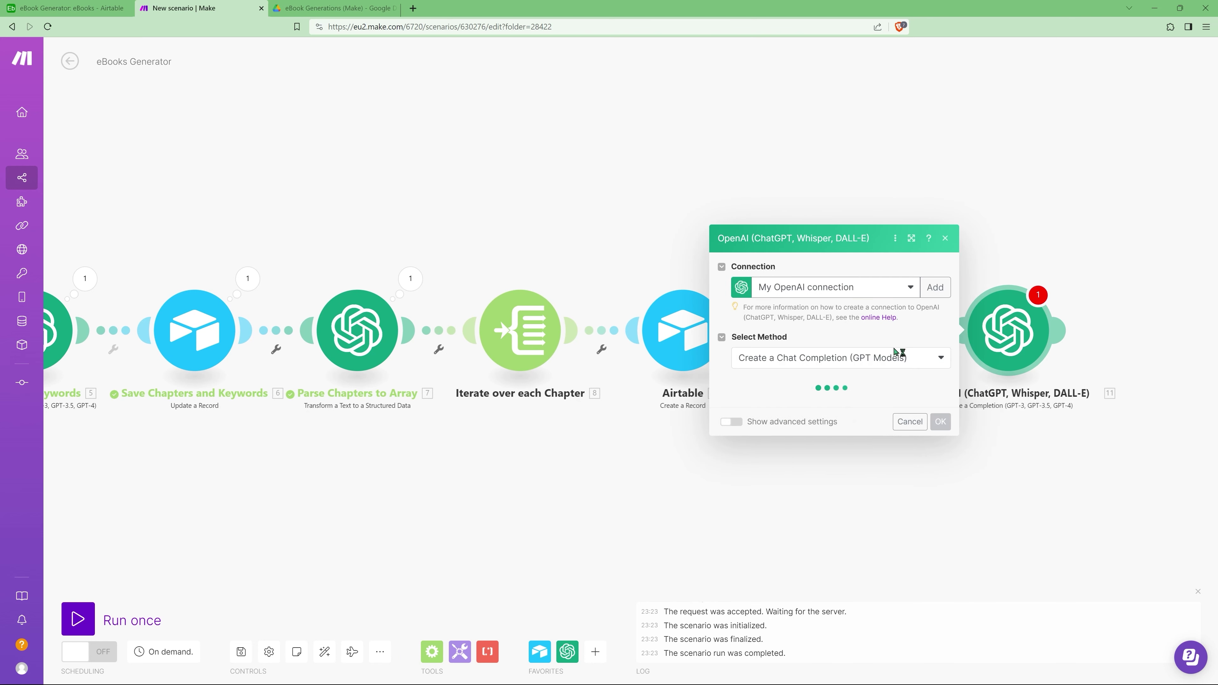
left_click(767, 362)
left_click(772, 494)
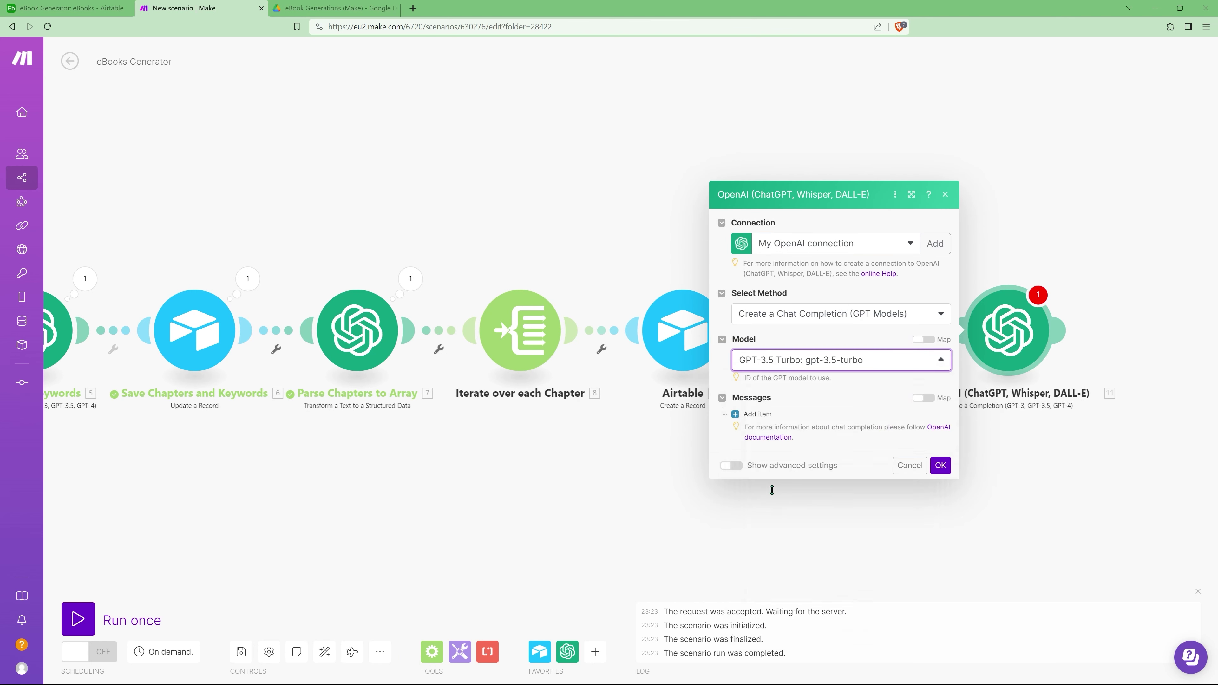
Step: Add a System message defining a professional ebook writer with 20 years of experience in highly-detailed instructional ebooks on business, development, etc
left_click(740, 415)
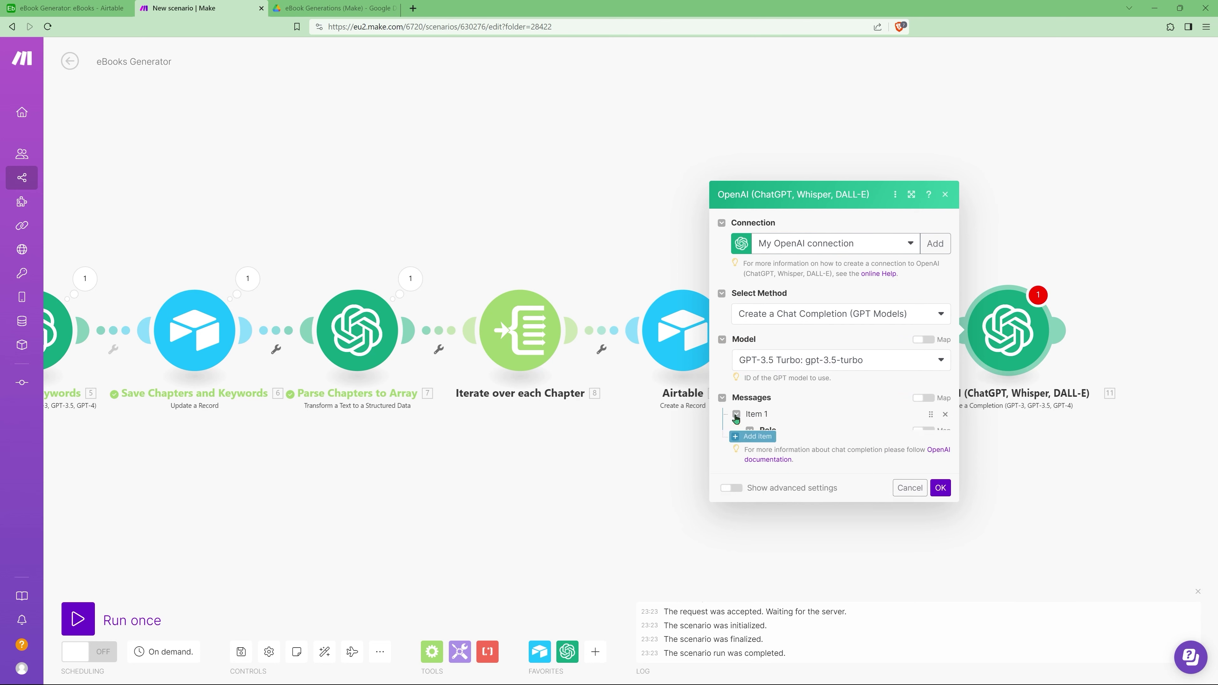
left_click(787, 388)
left_click(783, 404)
left_click(793, 427)
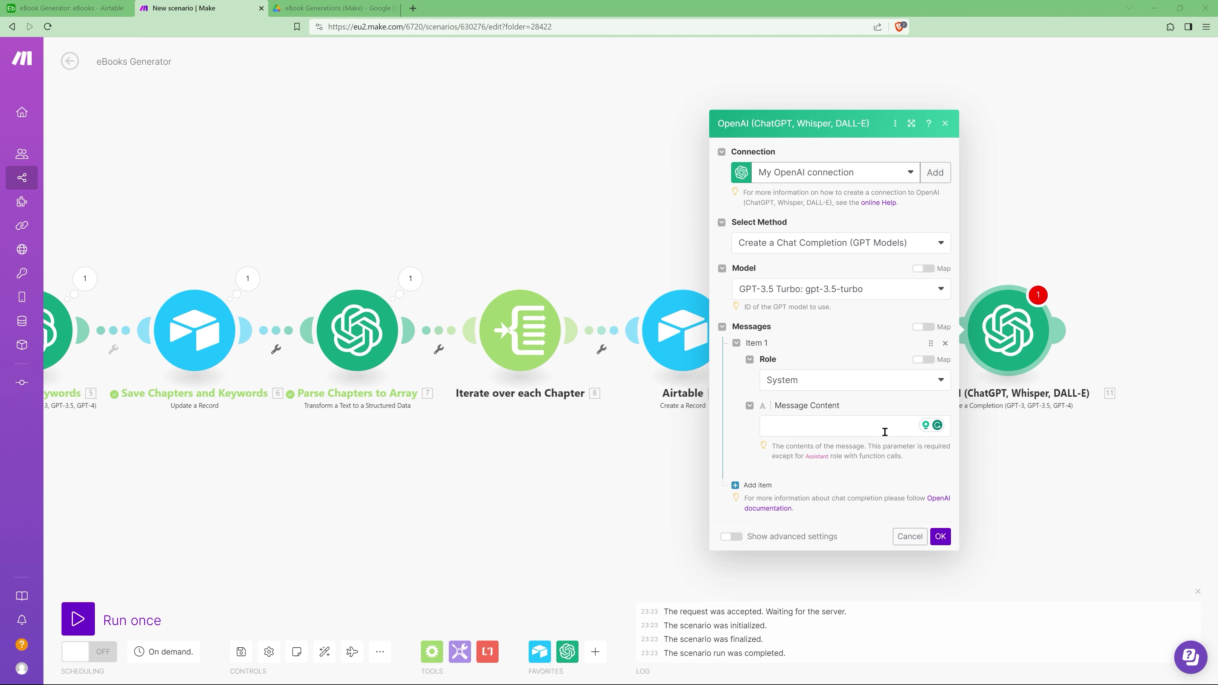
type("You are a professional ebook writer with 20 years of experience in writing highly-detailed instructional ebooks on various topics within business, development, etc.")
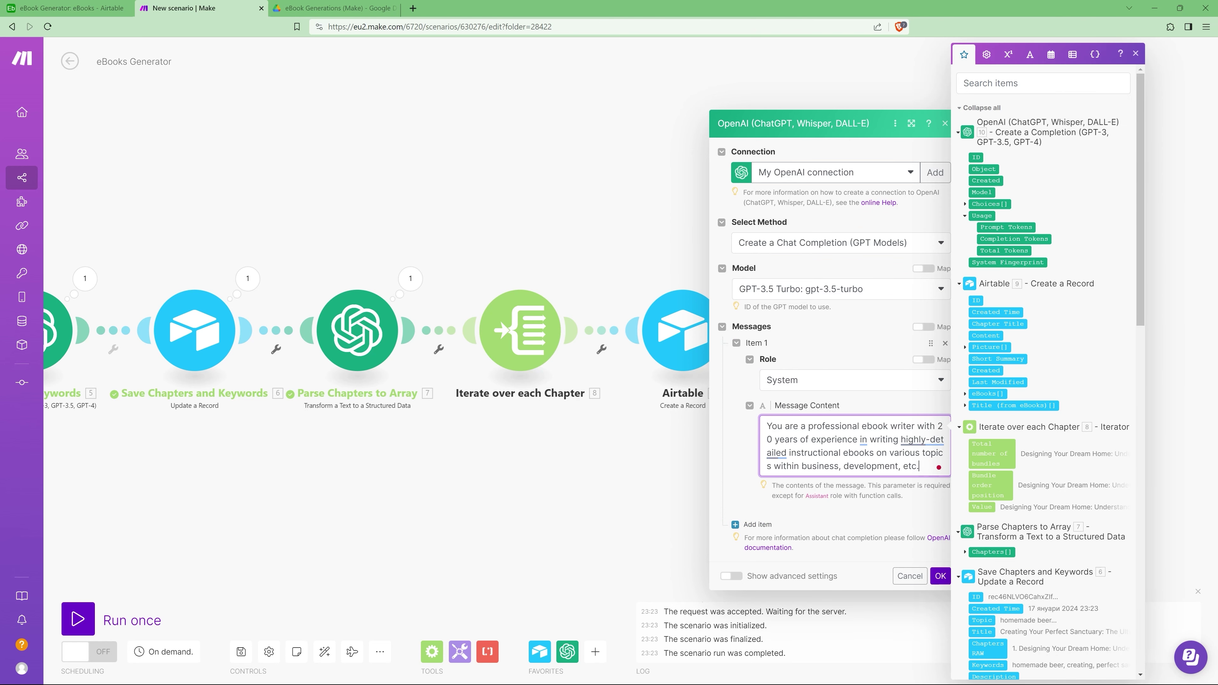
Step: Add a User message asking for a concise short summary of the ebook chapter called the Chapter Title from Airtable Create a Record
left_click(752, 525)
left_click(751, 524)
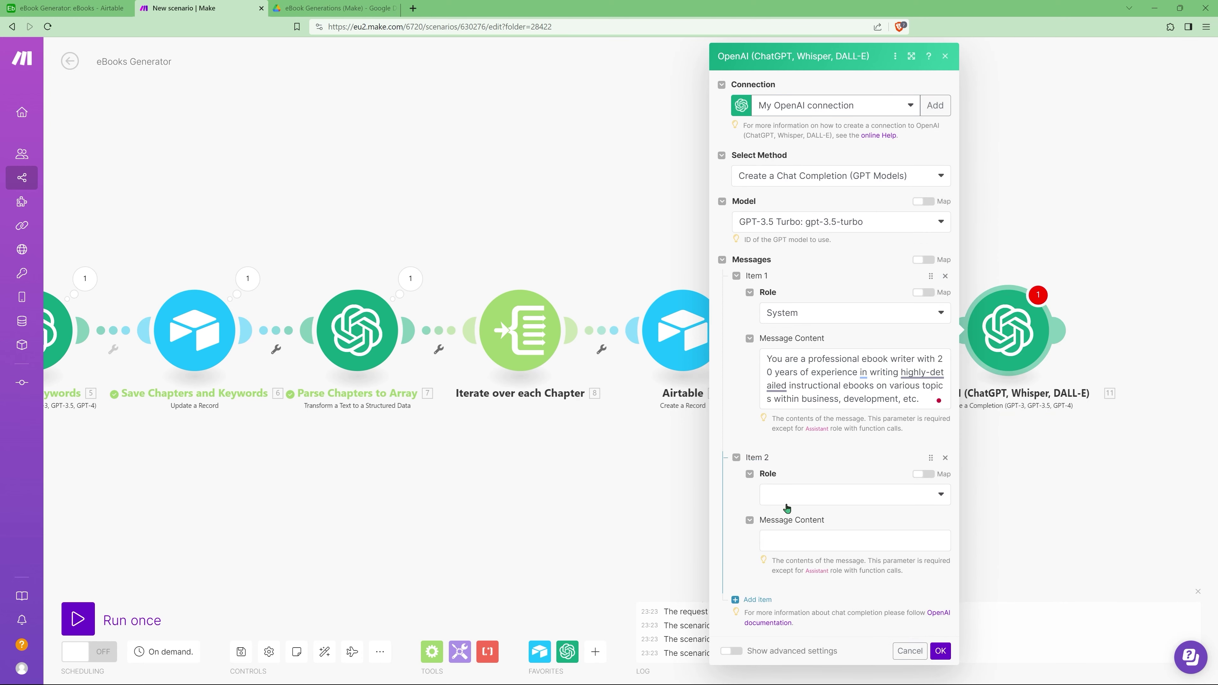
left_click(787, 499)
left_click(784, 533)
left_click(803, 539)
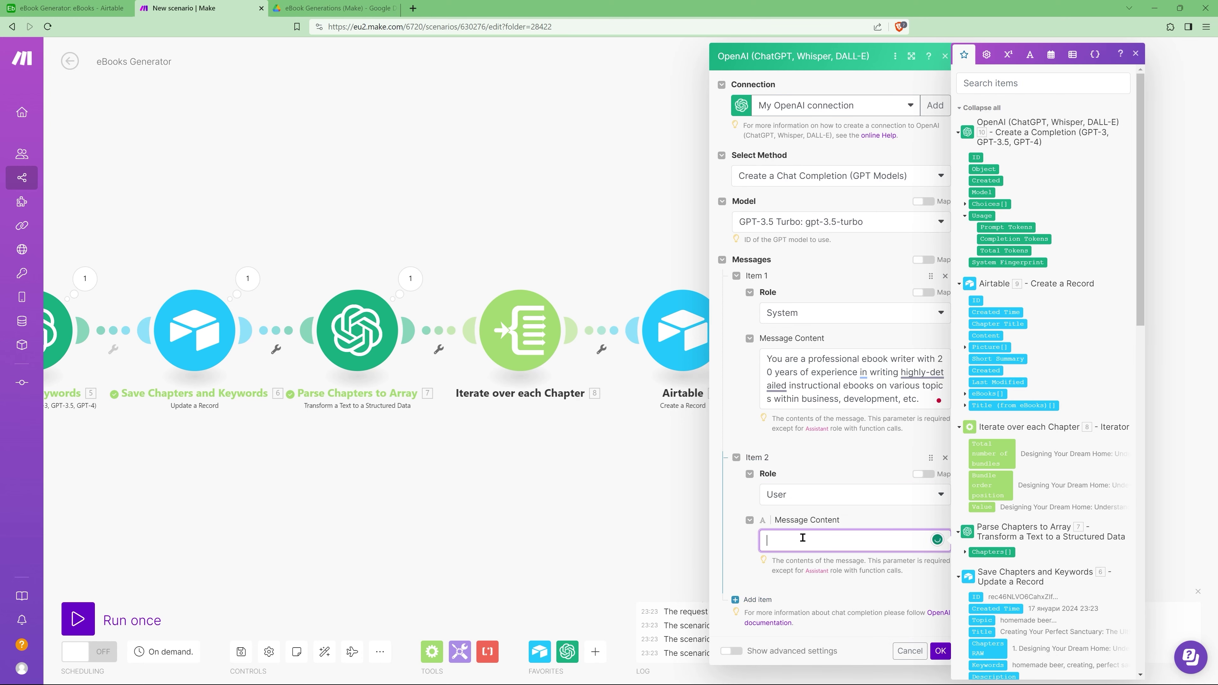
type("Write a concise short summary of the book chapter")
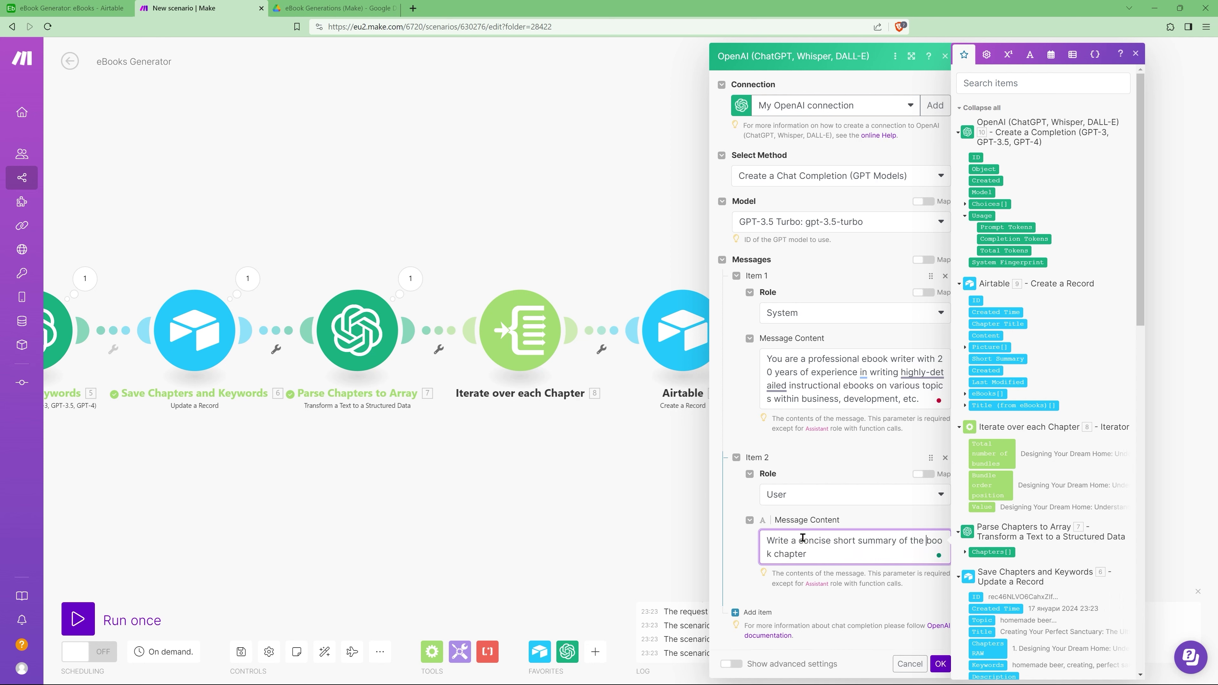
type("e")
type("called \"")
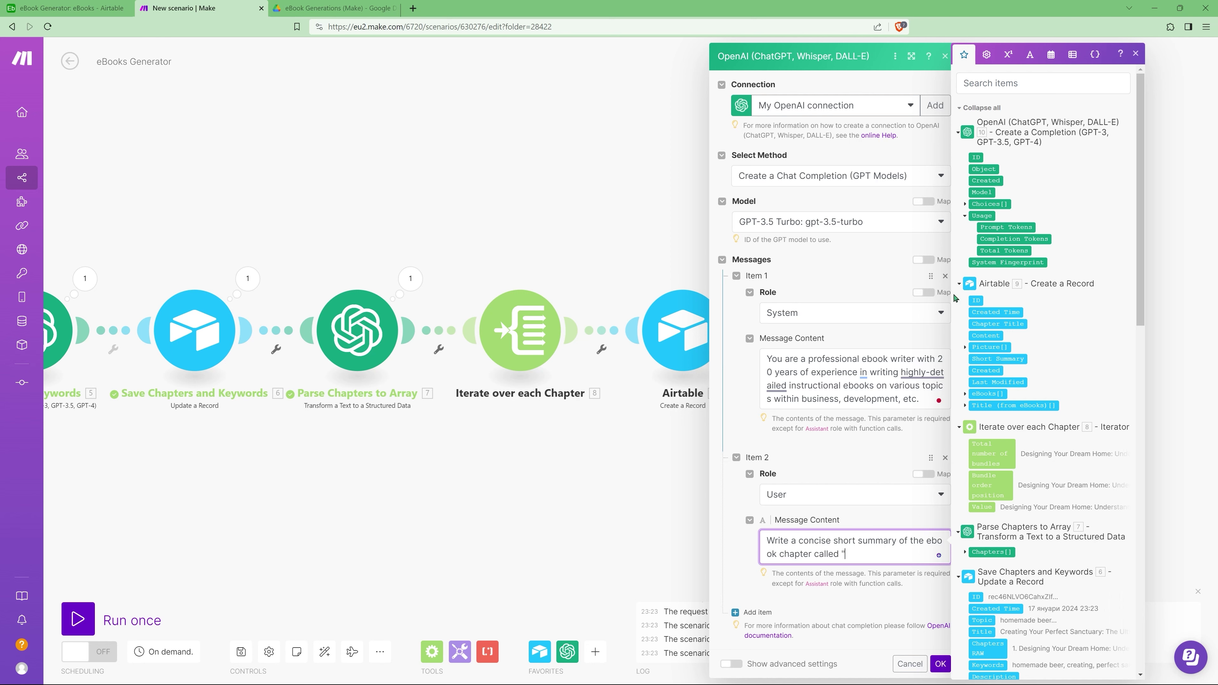
left_click(1011, 322)
type("\".")
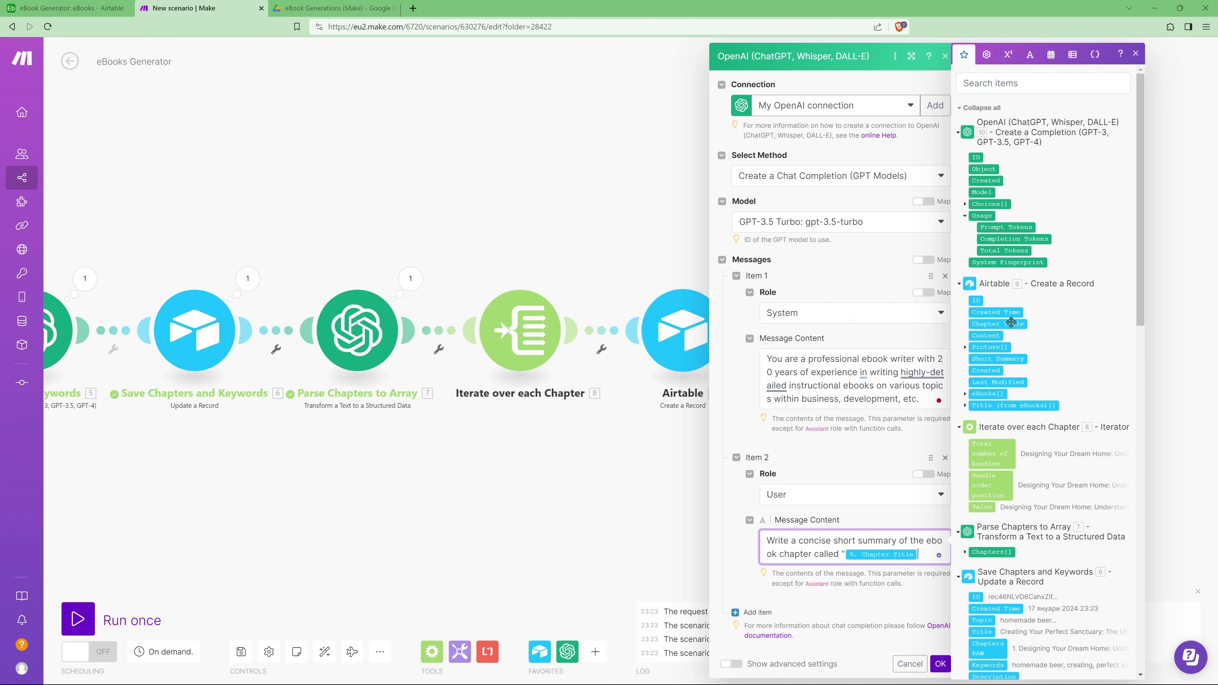
Step: Extend the User message with "Here's the chapter content: ""." and a new line "Reply with the summary only."
type(" Here's t")
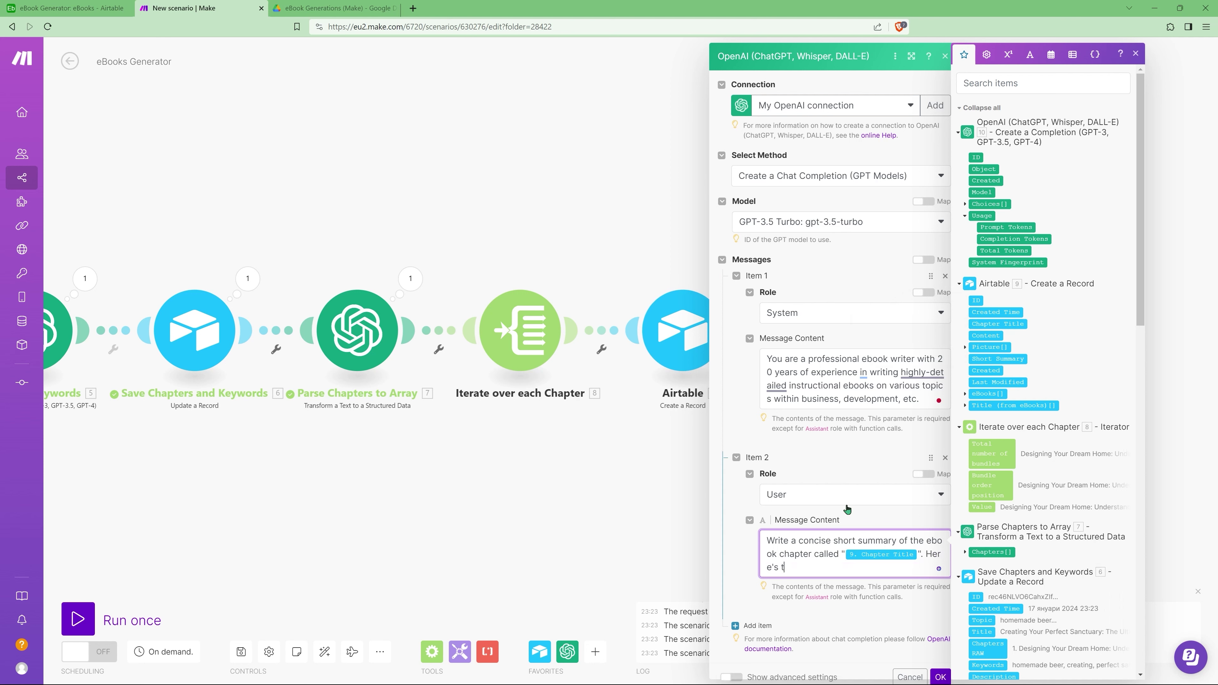
type("he chapter content: \"\".")
key("Return")
type("Reply with the summary only.")
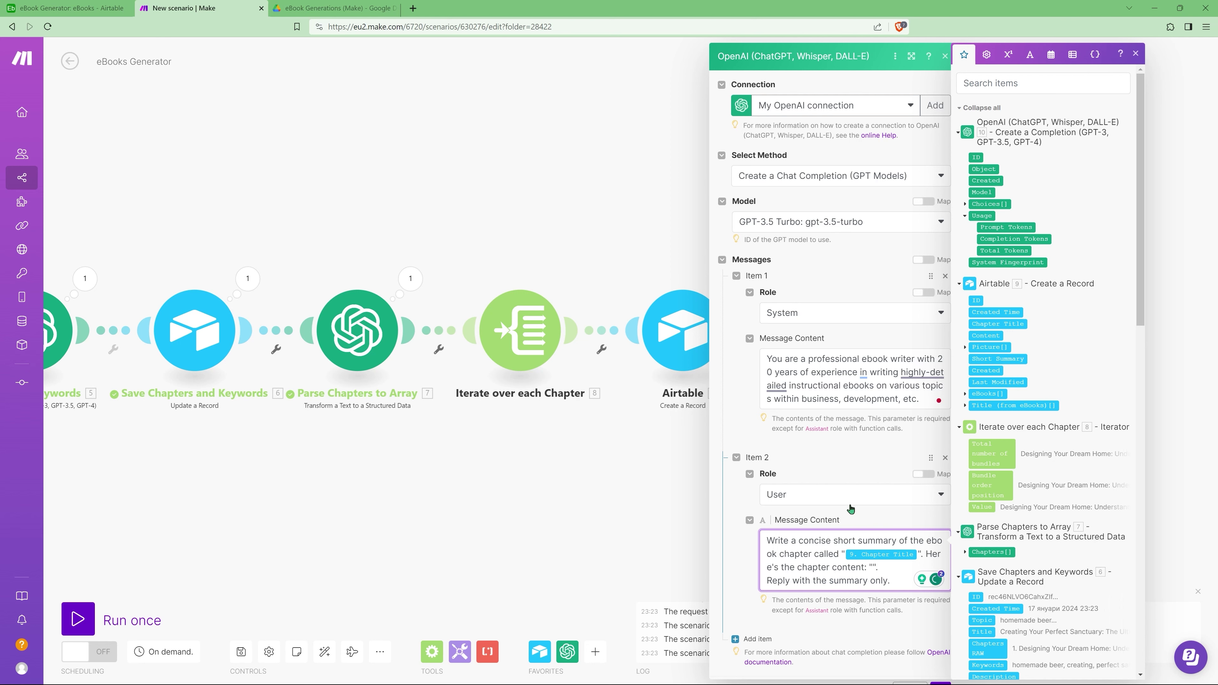
Step: Insert a substring function between the chapter content quotes, with the previous OpenAI module's Choices[] Message Content as its text
left_click(864, 565)
left_click(1030, 55)
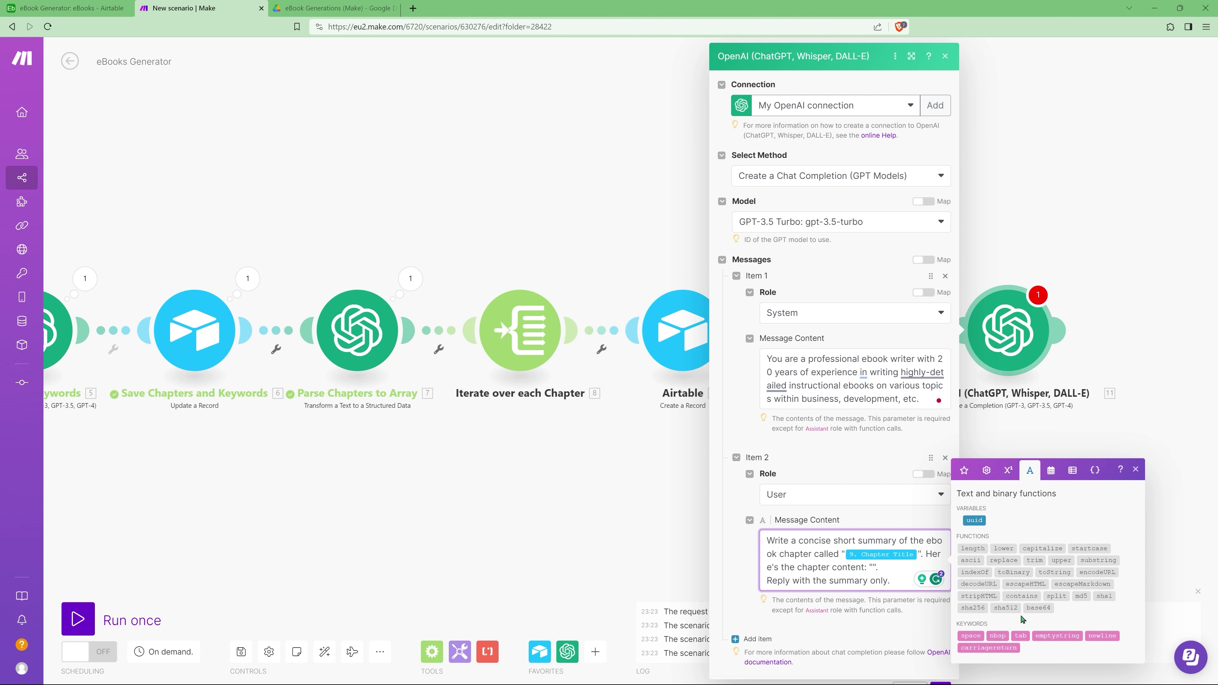
left_click(1098, 560)
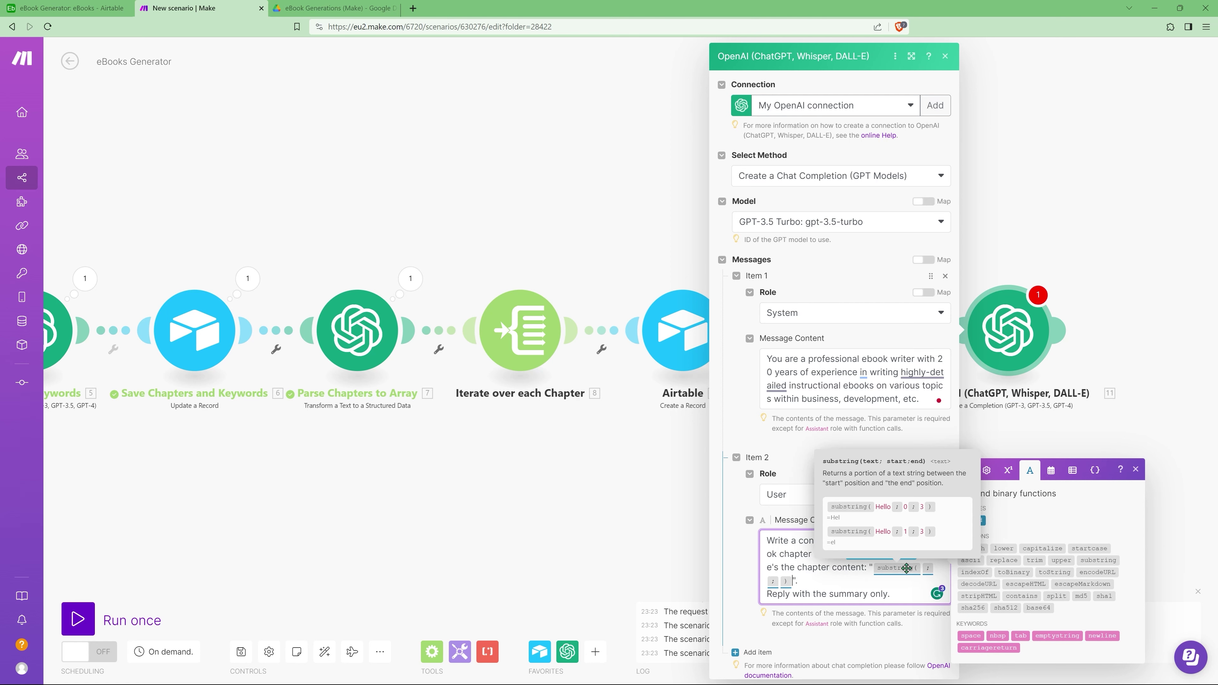
left_click(920, 568)
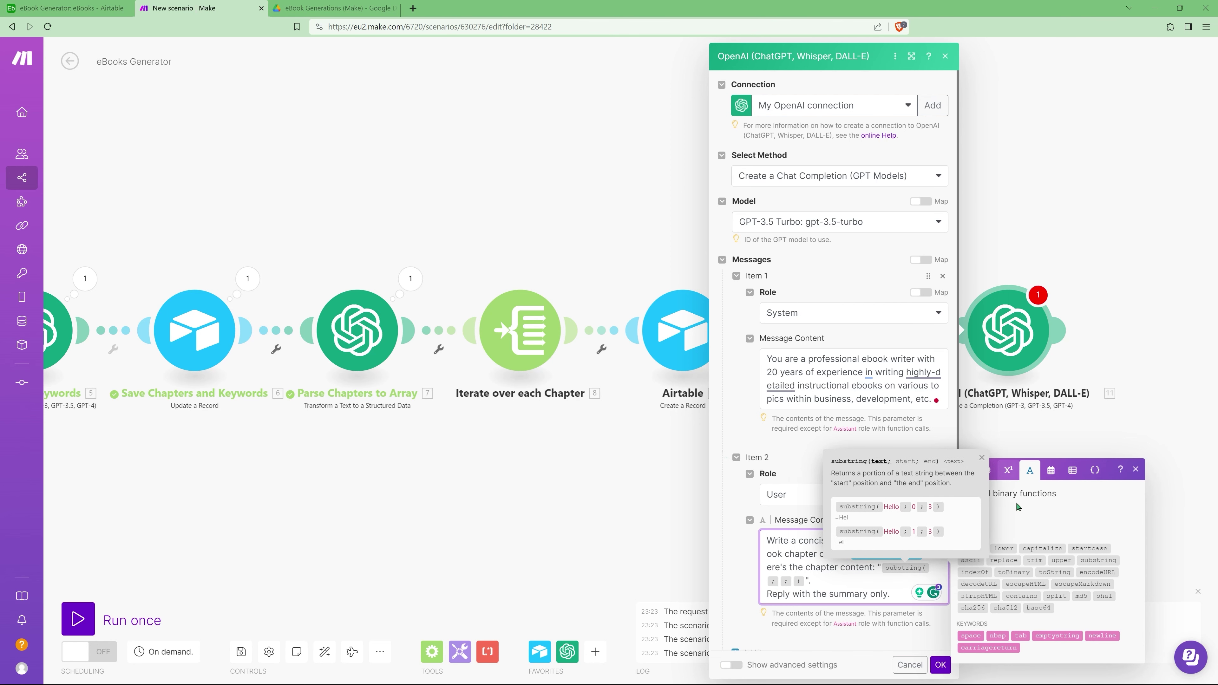
left_click(964, 469)
left_click(961, 204)
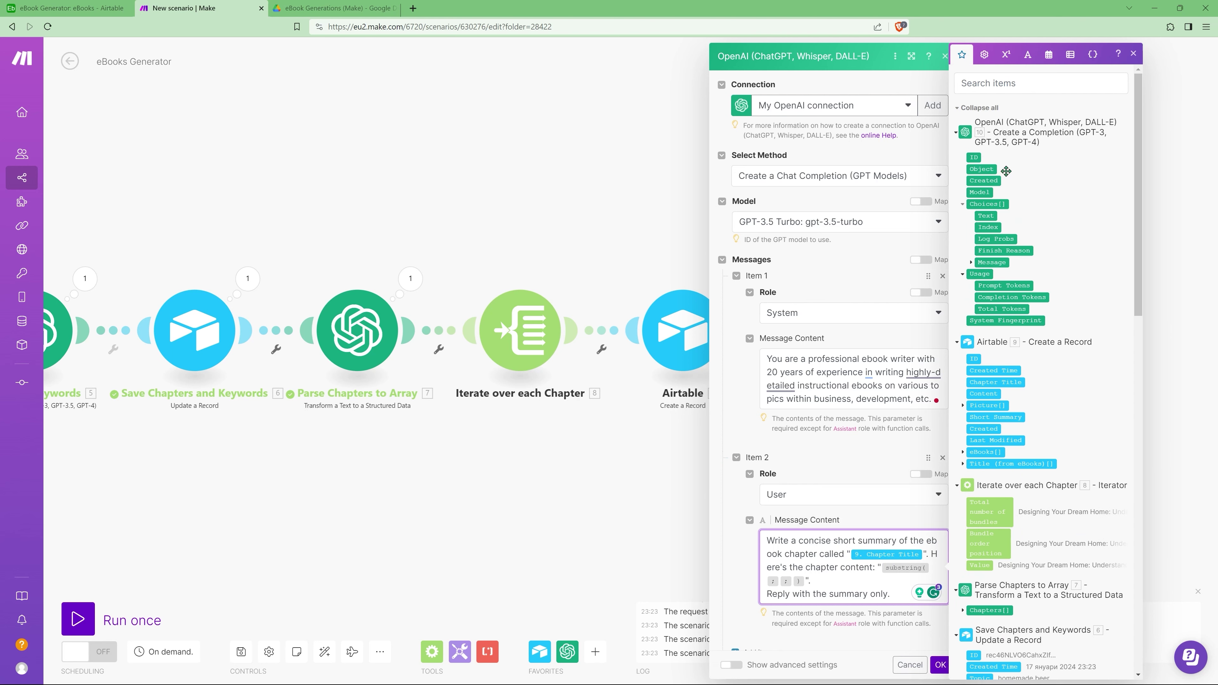
left_click(971, 263)
left_click(1002, 286)
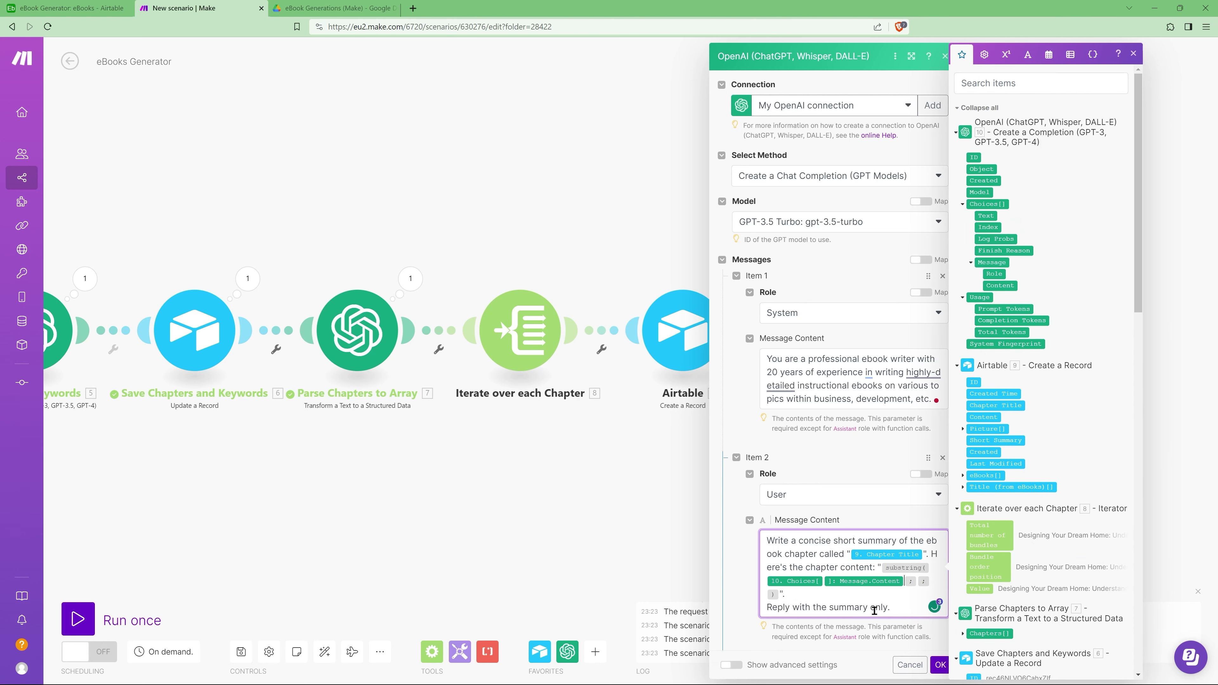
Step: Set the substring's start to 0 and end to 30000, and confirm the OpenAI module settings
left_click(917, 582)
type("0 ; ")
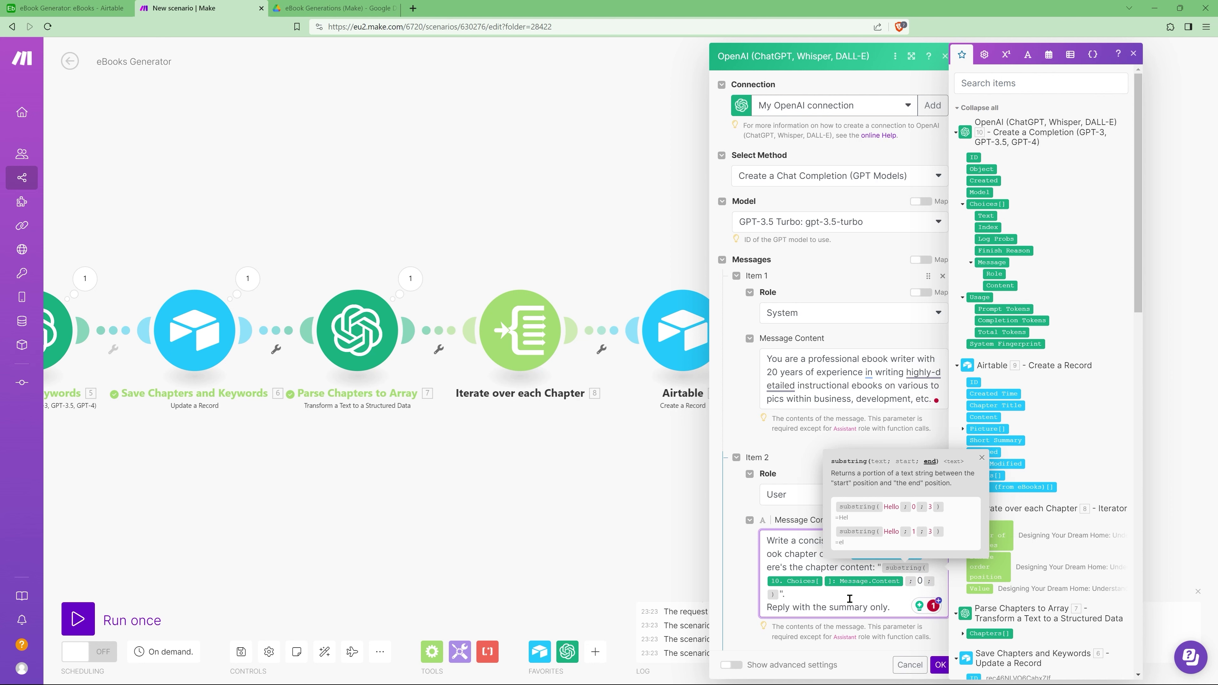
type("30000")
left_click(940, 665)
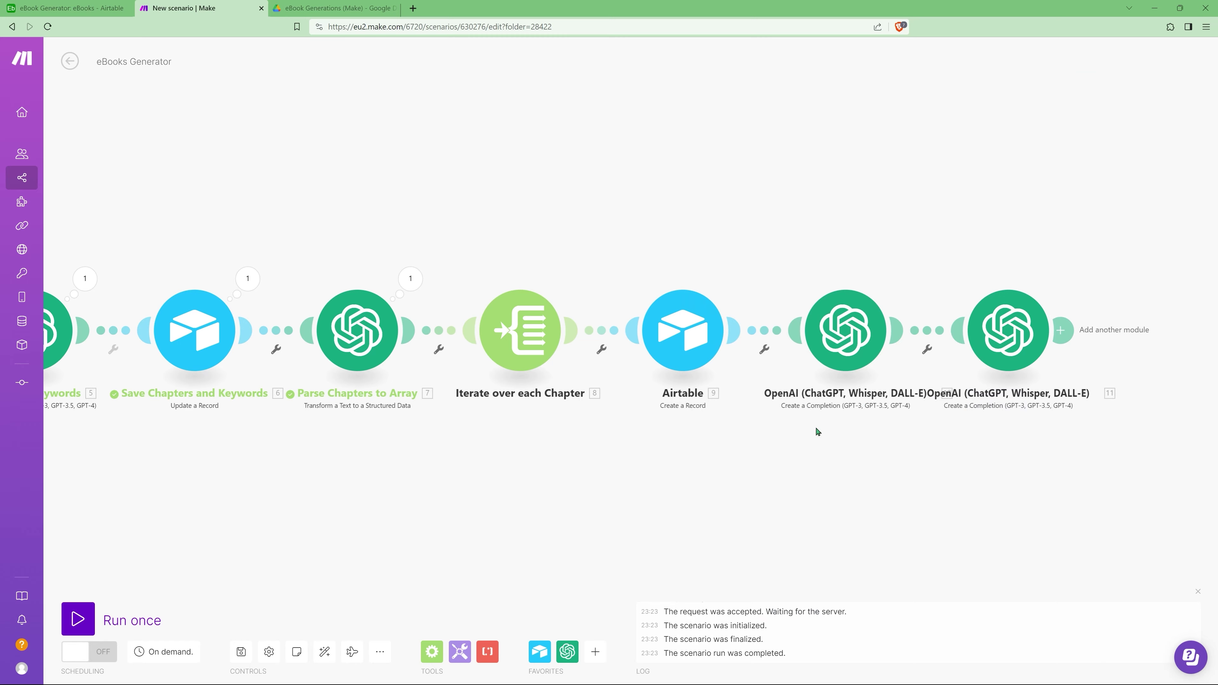
Step: Rename the last two OpenAI modules as "Generate Chapter Content" and "Write Short Summary", in flow order
right_click(864, 309)
left_click(904, 367)
type("Generate Chapter Content")
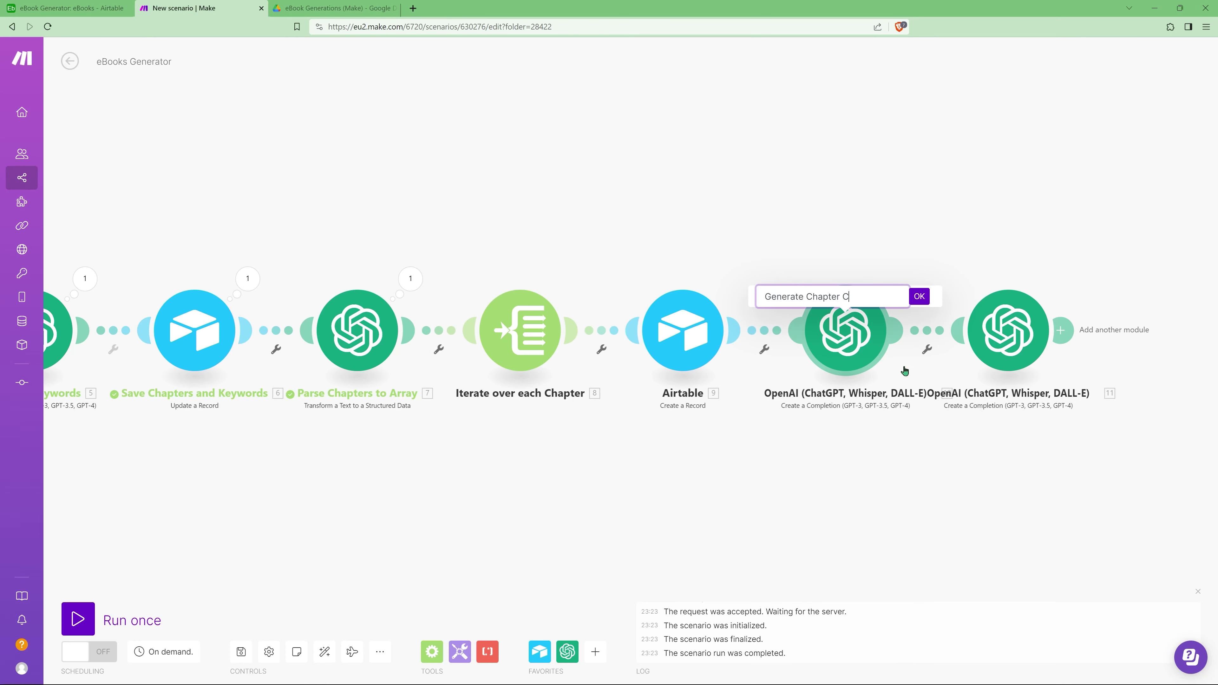
key("Return")
left_click(1031, 396)
type("Write Short Summary")
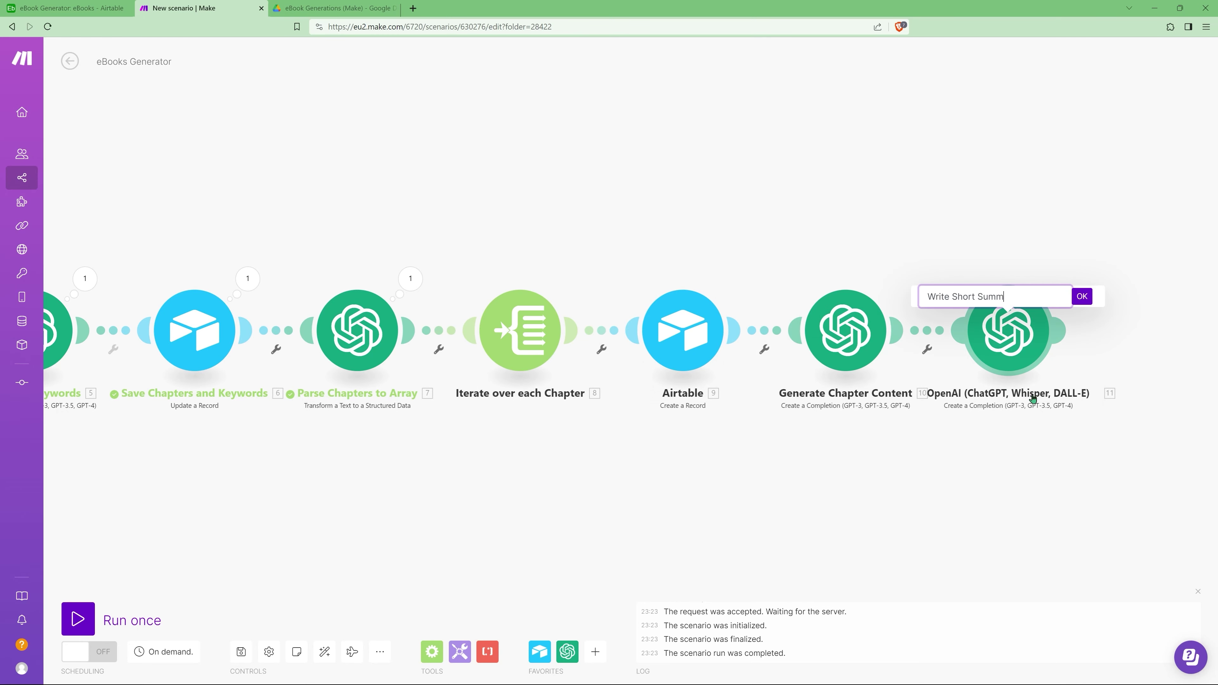
key("Return")
Step: Add an OpenAI Generate an Image module after Write Short Summary and set its model to Dall-E 3
left_click_drag(1032, 396, 896, 384)
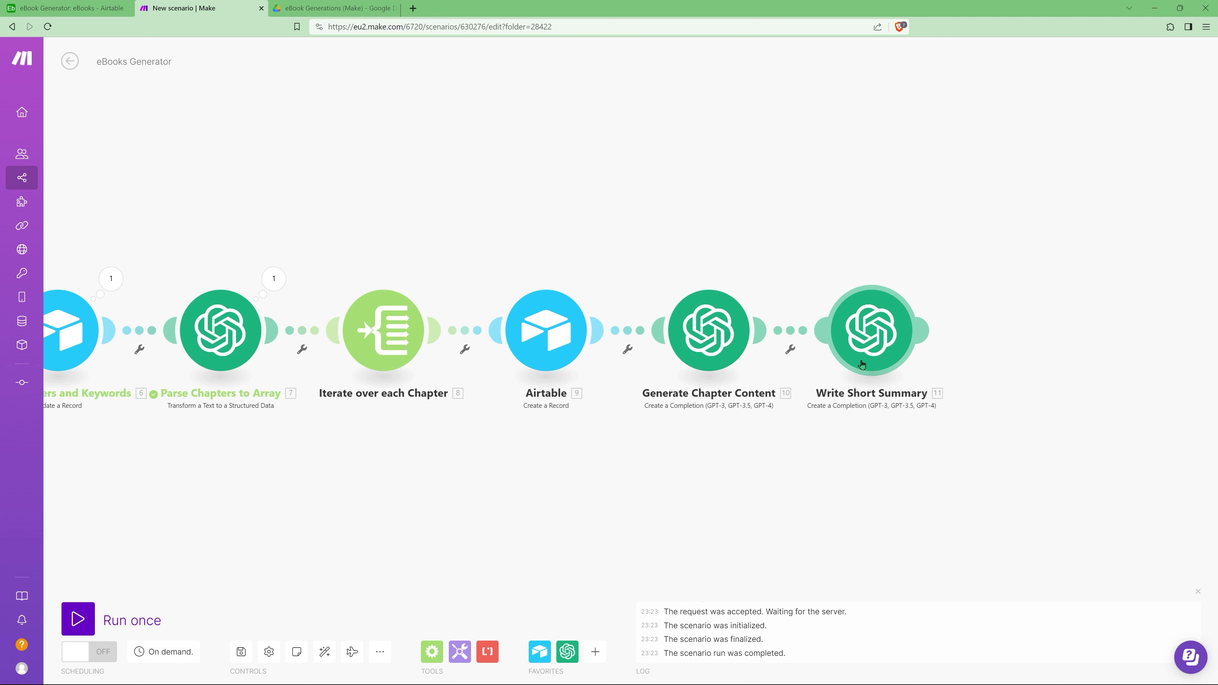
mouse_move(929, 337)
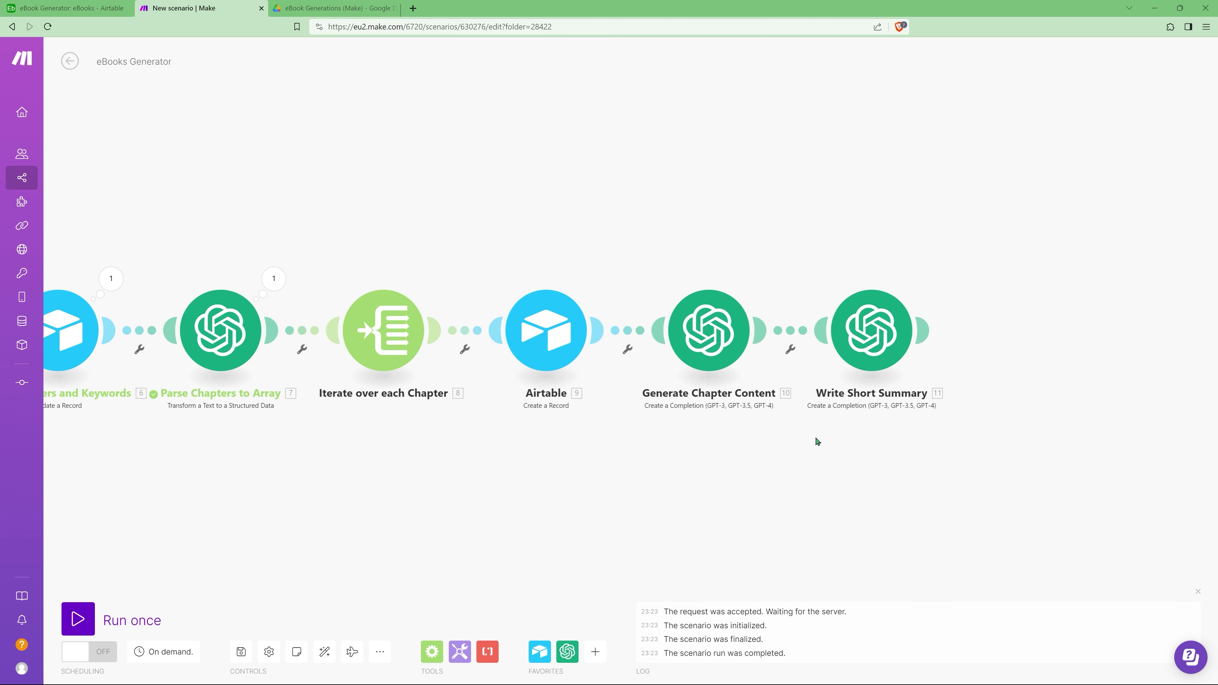
left_click(923, 330)
left_click(815, 318)
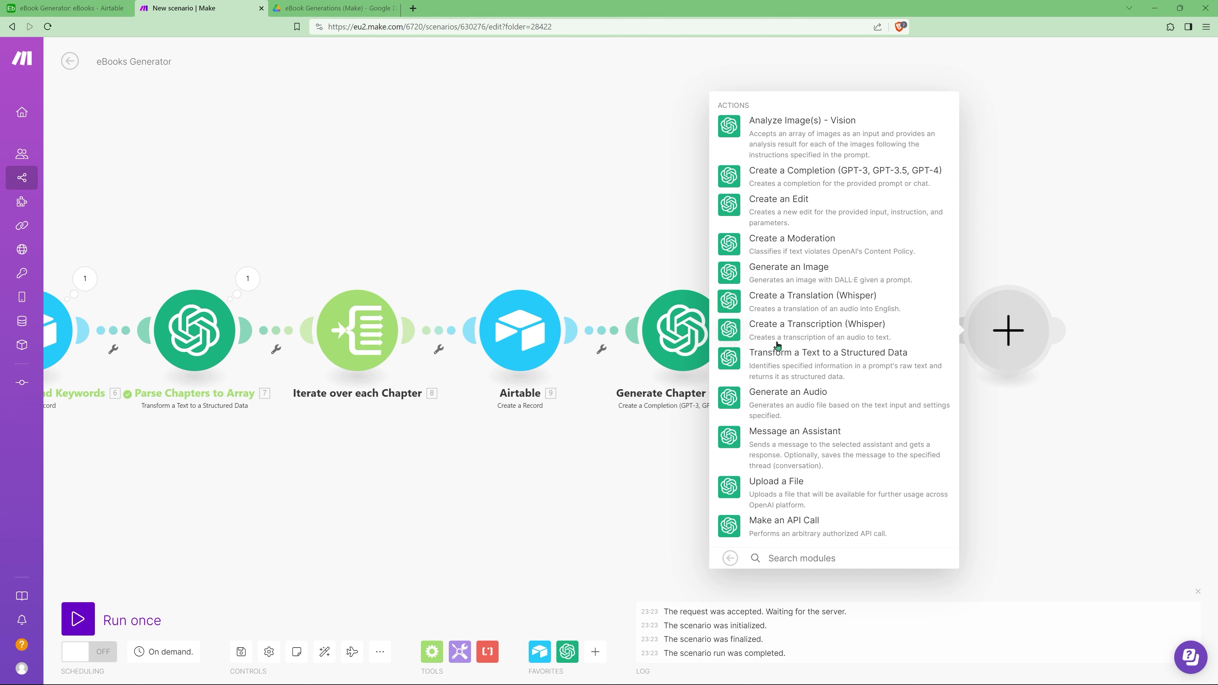
left_click(766, 271)
left_click(786, 367)
left_click(755, 403)
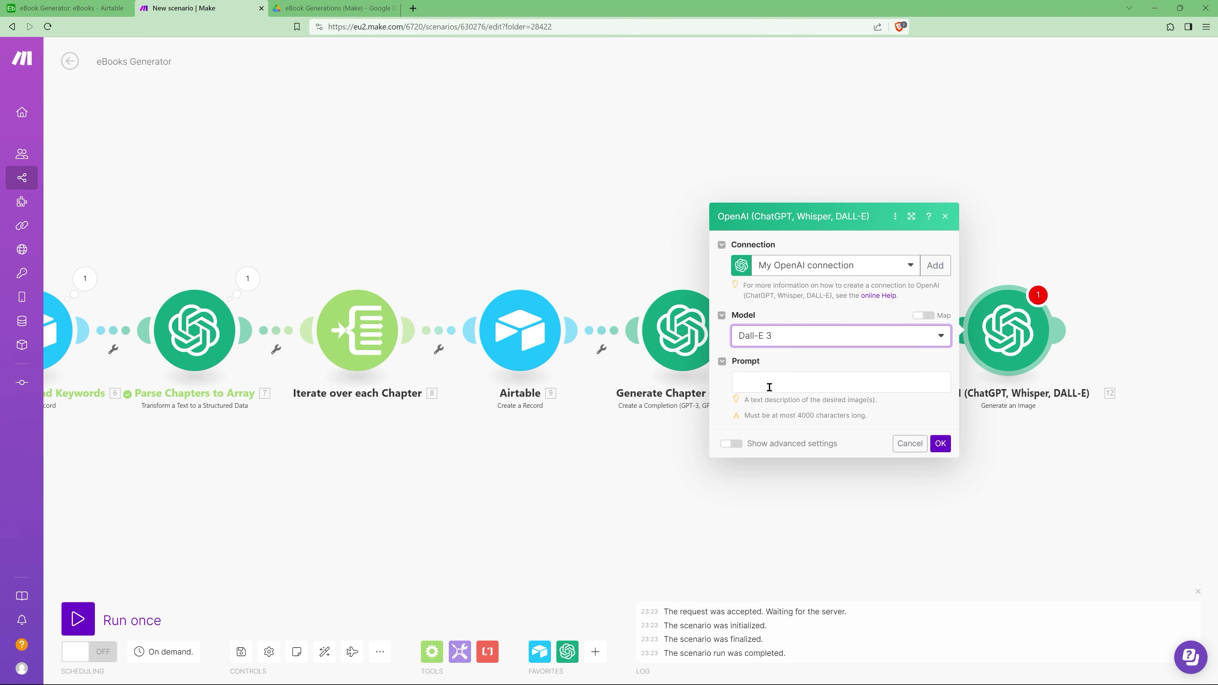
Step: Begin the image prompt with "Create a chapter feature image for an ebook chapter called" and the quoted Chapter Title from Airtable Create a Record
left_click(769, 388)
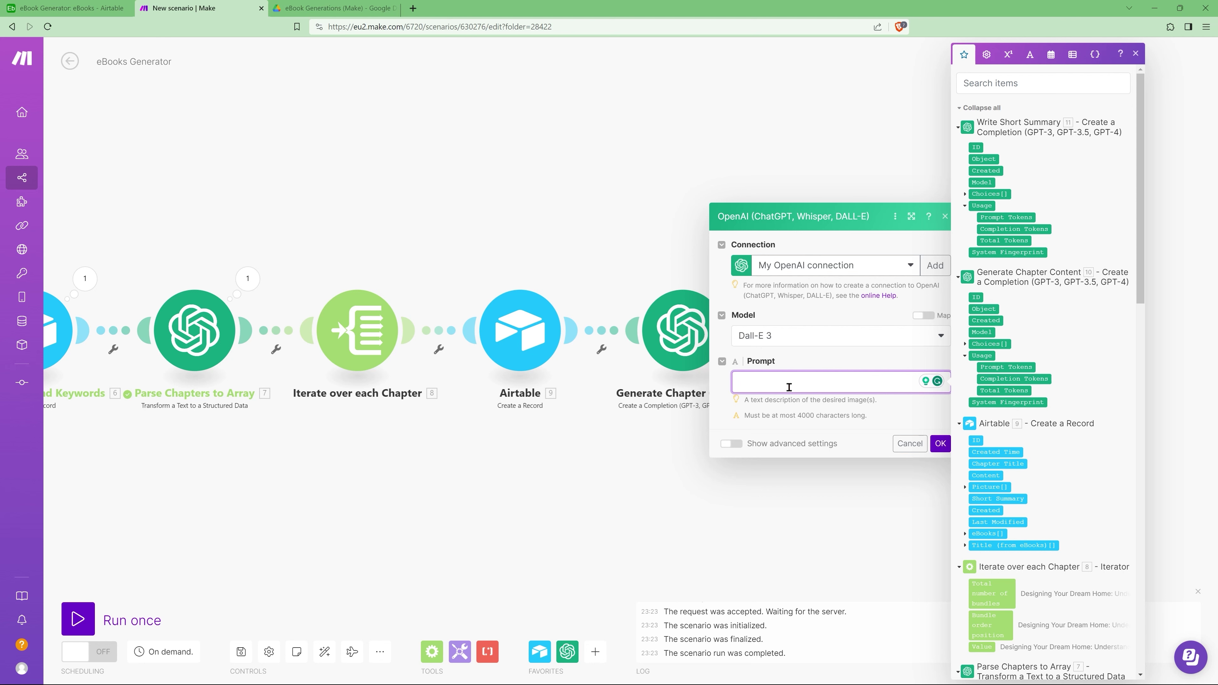
type("eate a chapter feature image for an eb")
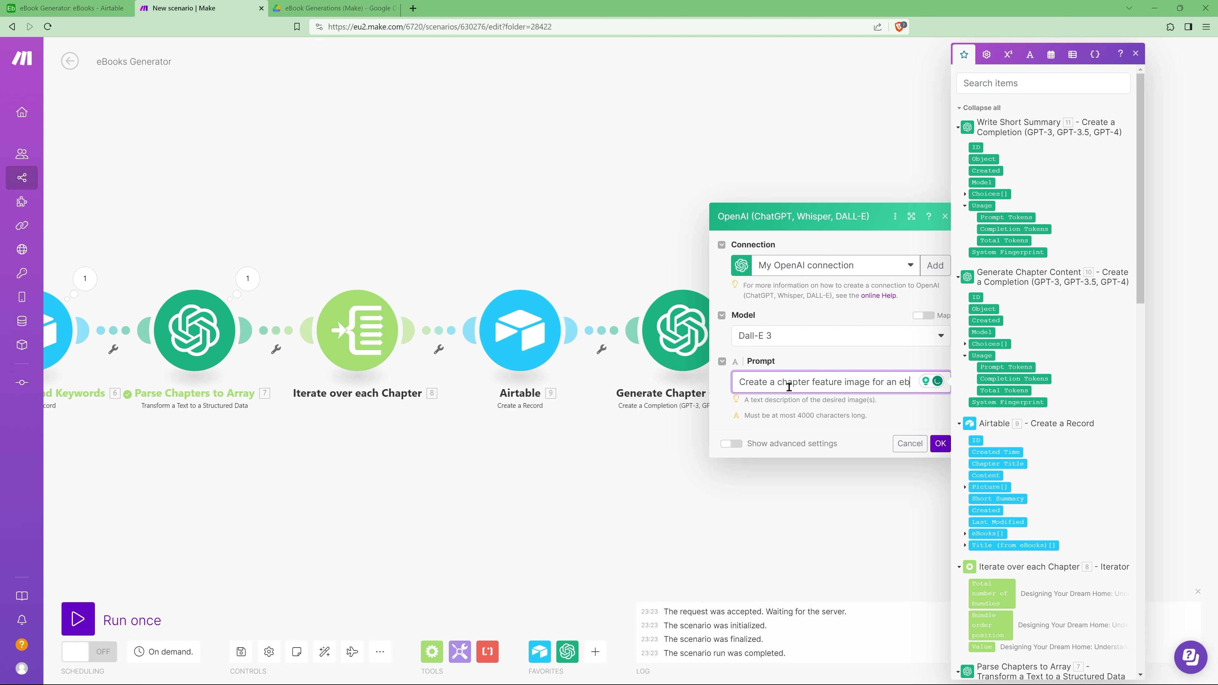
type("ook chapter calle")
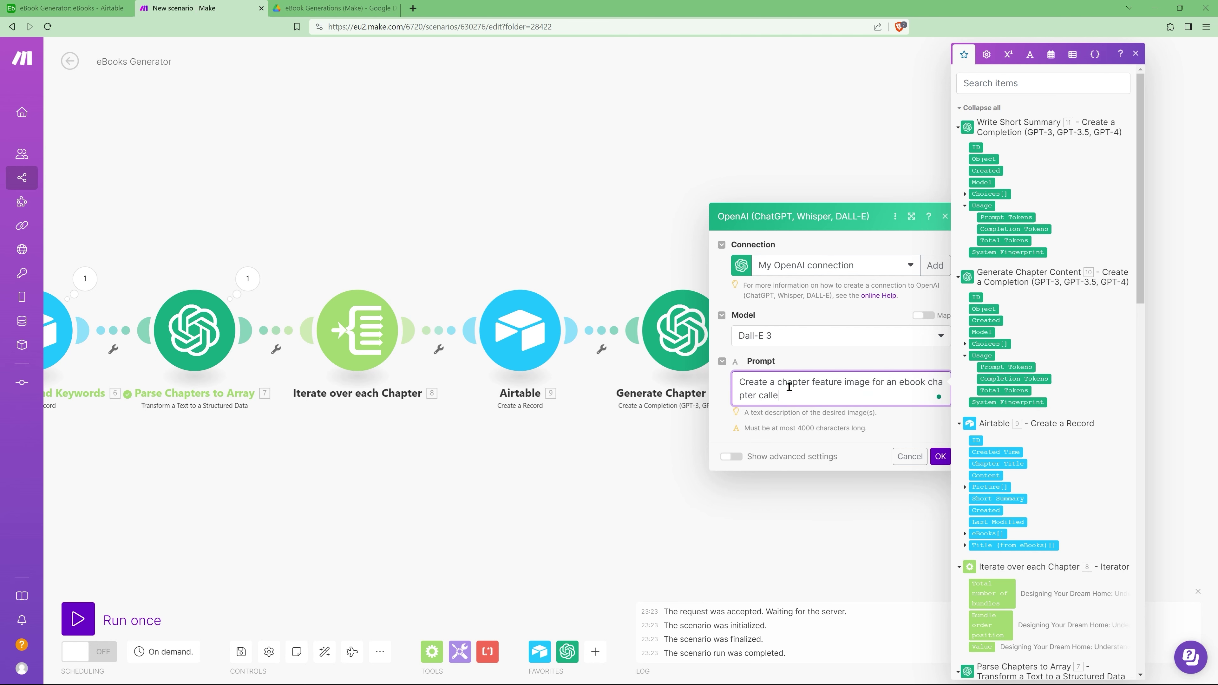
type("d \"")
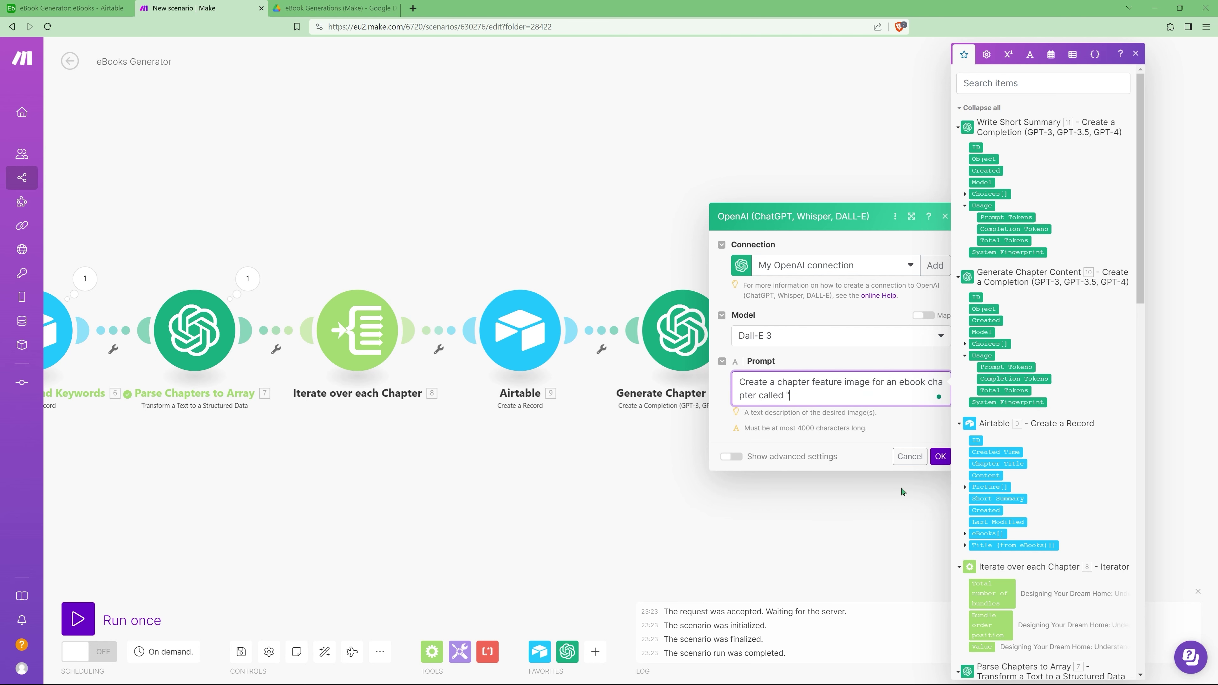
left_click(997, 464)
Step: Extend the prompt with "and keywords" plus the quoted Keywords and "in an ebook called" plus the quoted Title, both from Save Chapters and Keywords
type("\" and kew")
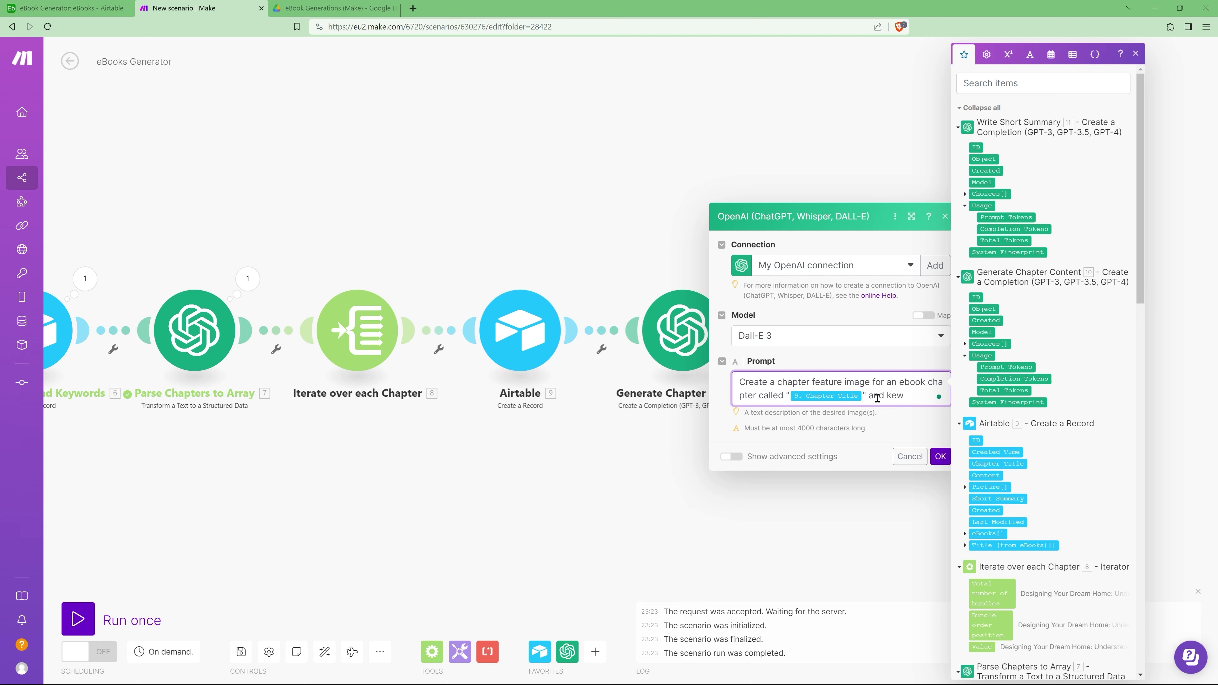
type("ywords \"")
scroll(992, 589, "down", 5)
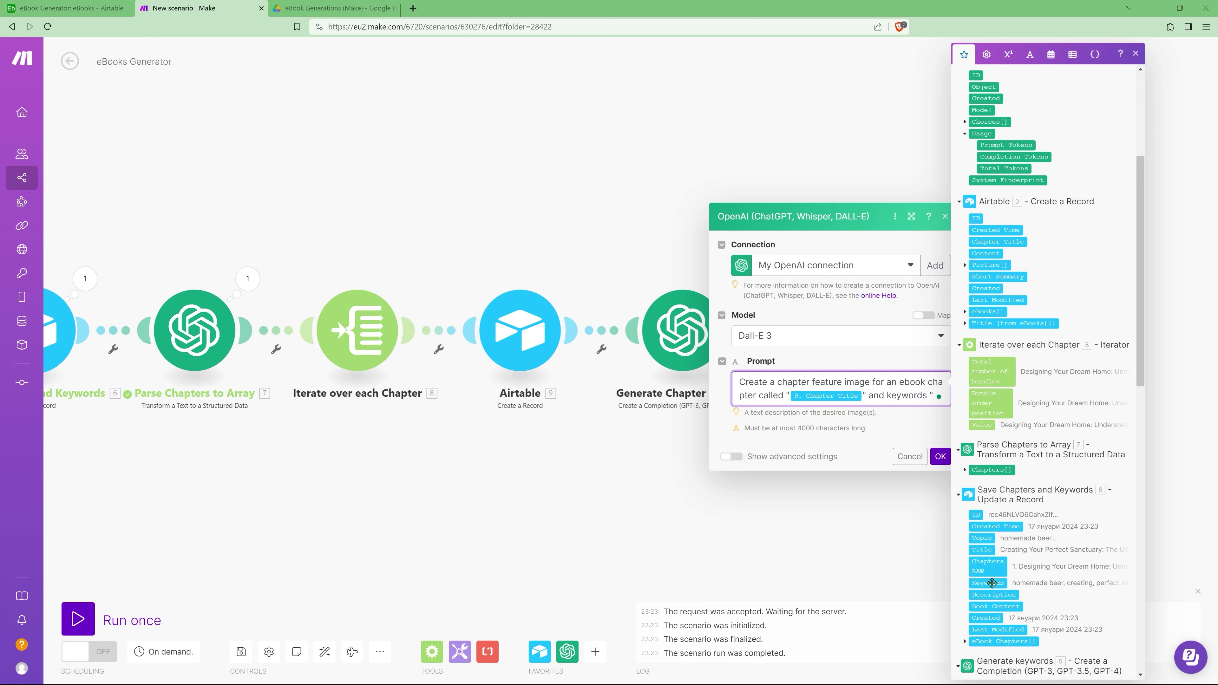
left_click(987, 583)
type("\" in an eb")
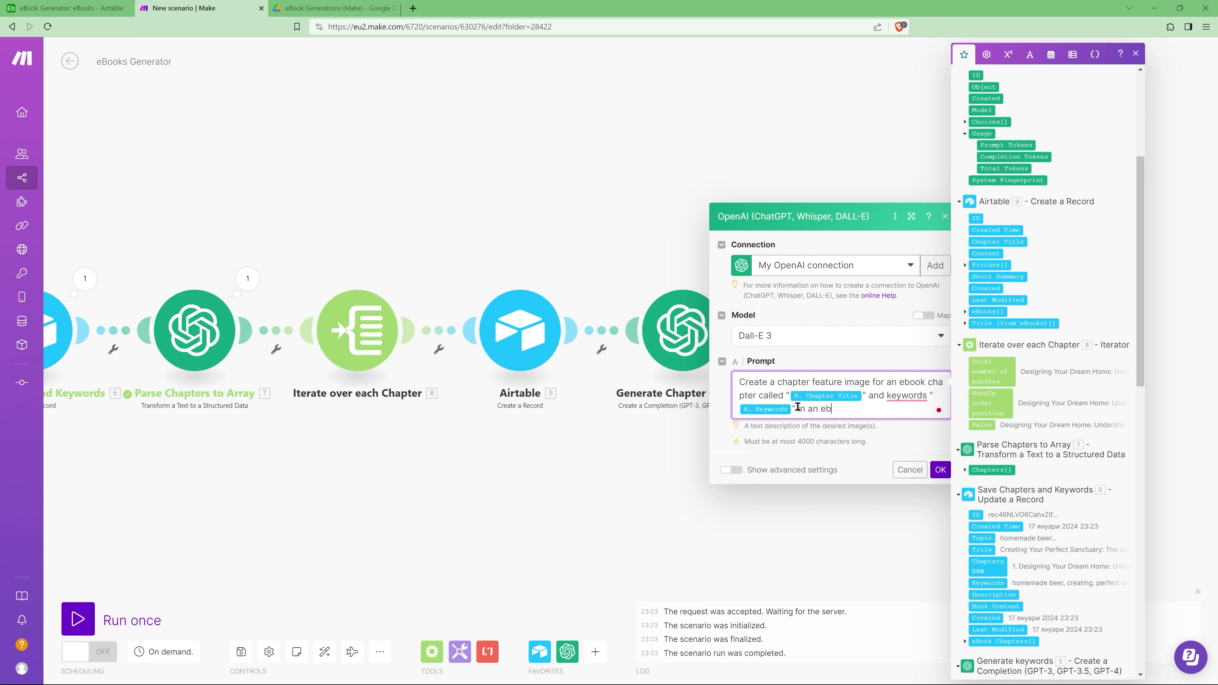
type("ook called \"")
left_click(981, 549)
type("\".")
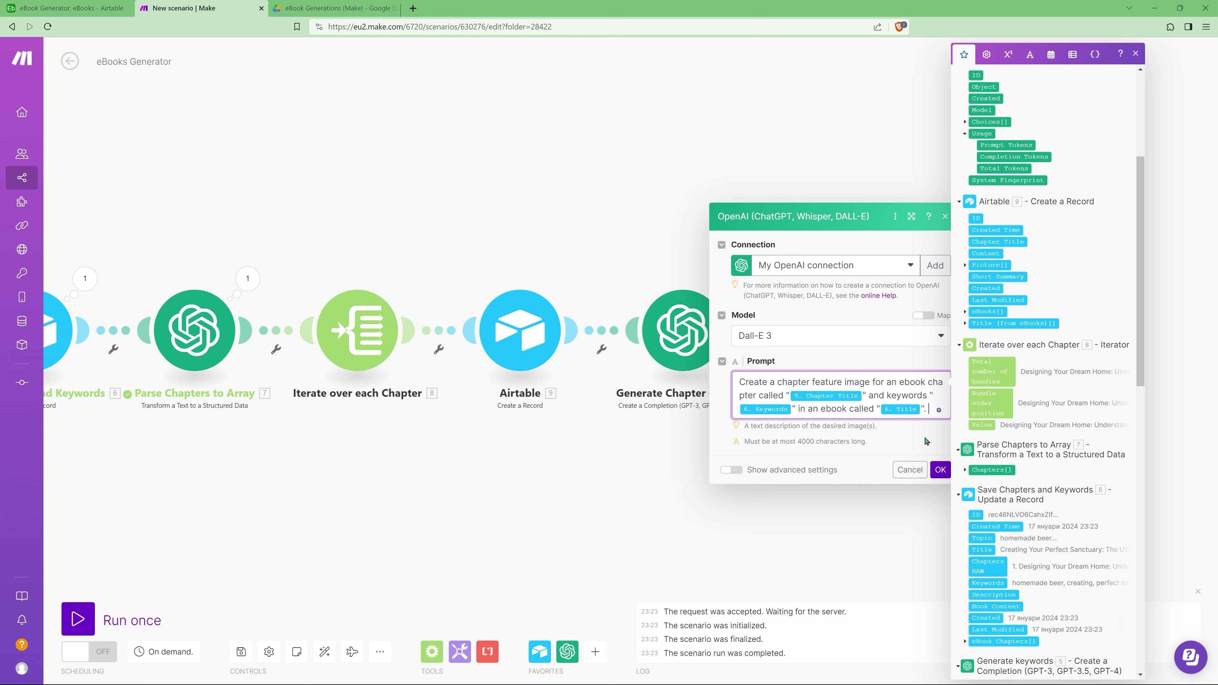
Step: Finish the prompt with "Use a corporate illustration style. Generate 16:9 aspect ratio images." and confirm the image module settings
type(" Corpora")
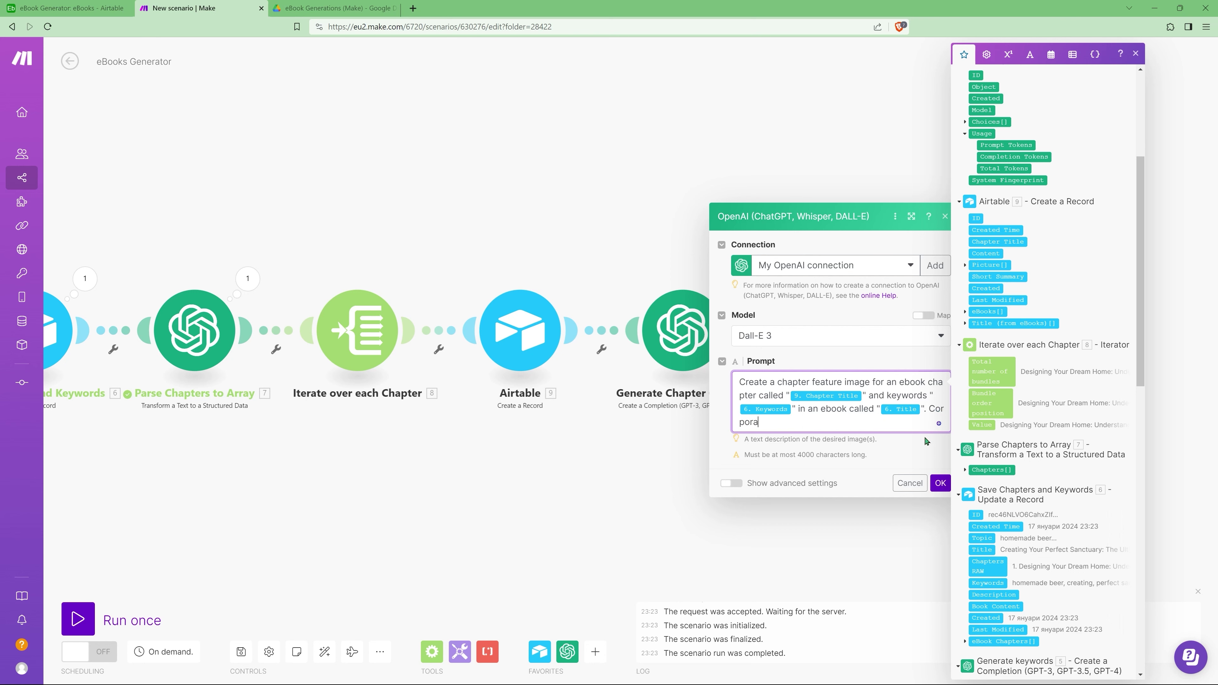
type("te illustration style.")
key("ctrl+Left")
type("Use a")
key("Delete")
type("corporate illustration style. Generat")
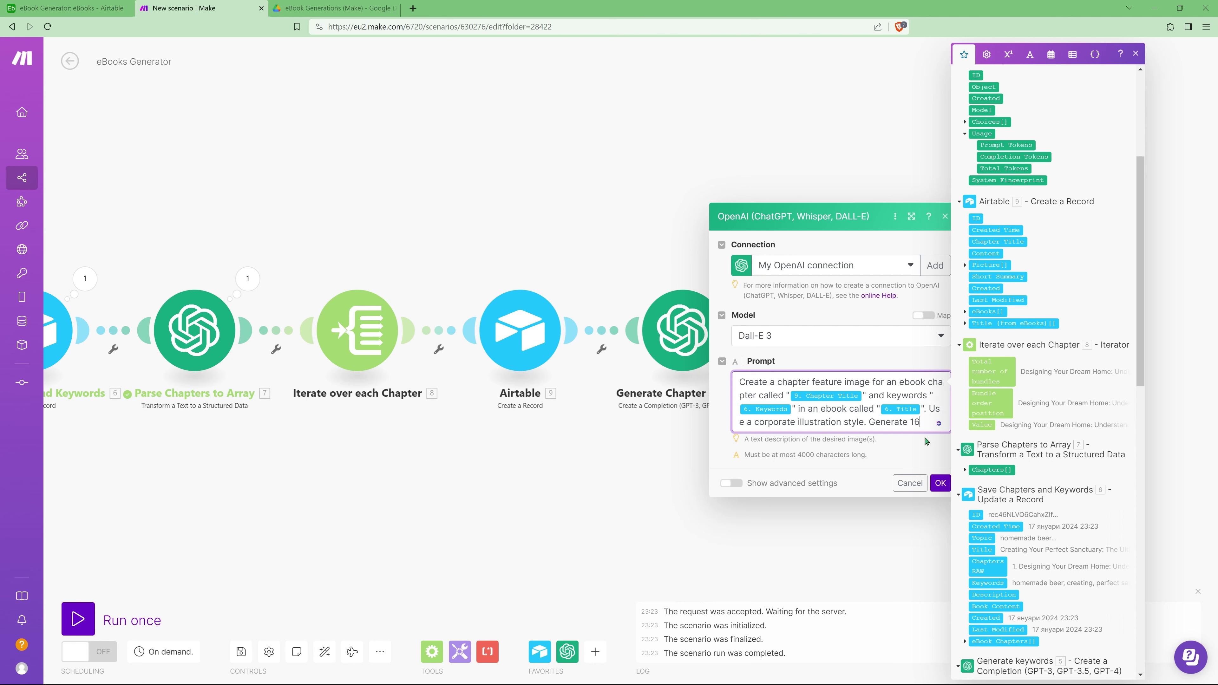
type("e 16:9 aspect ratio images.")
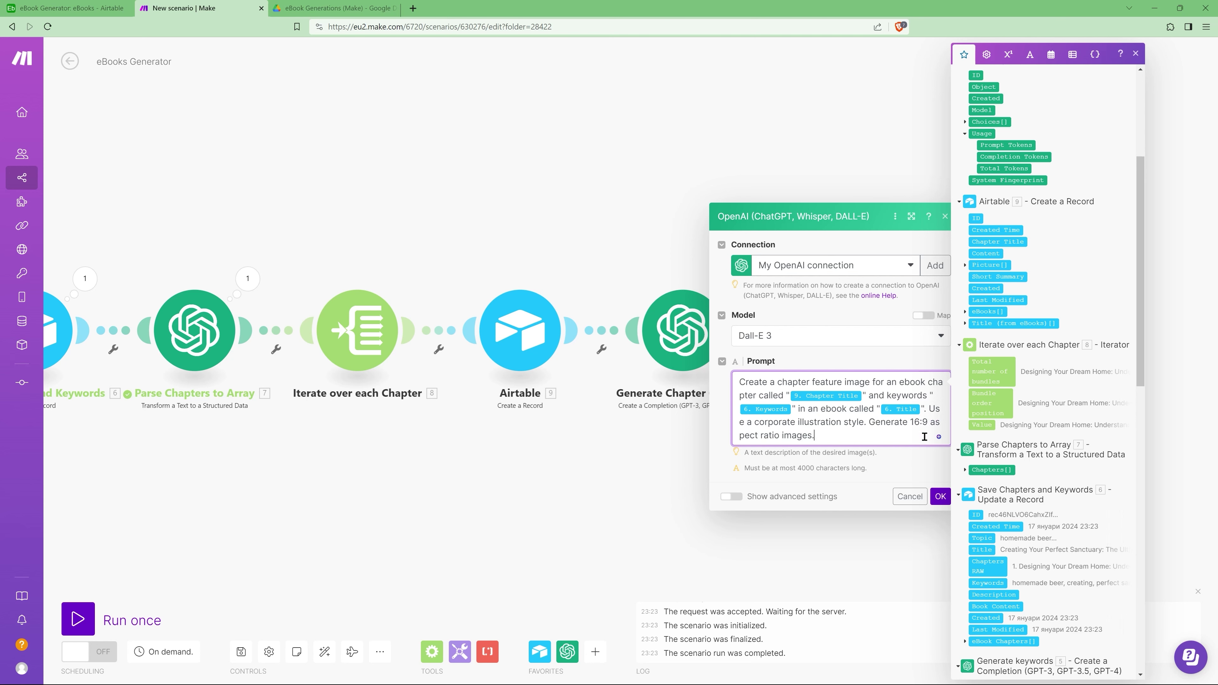
left_click(939, 497)
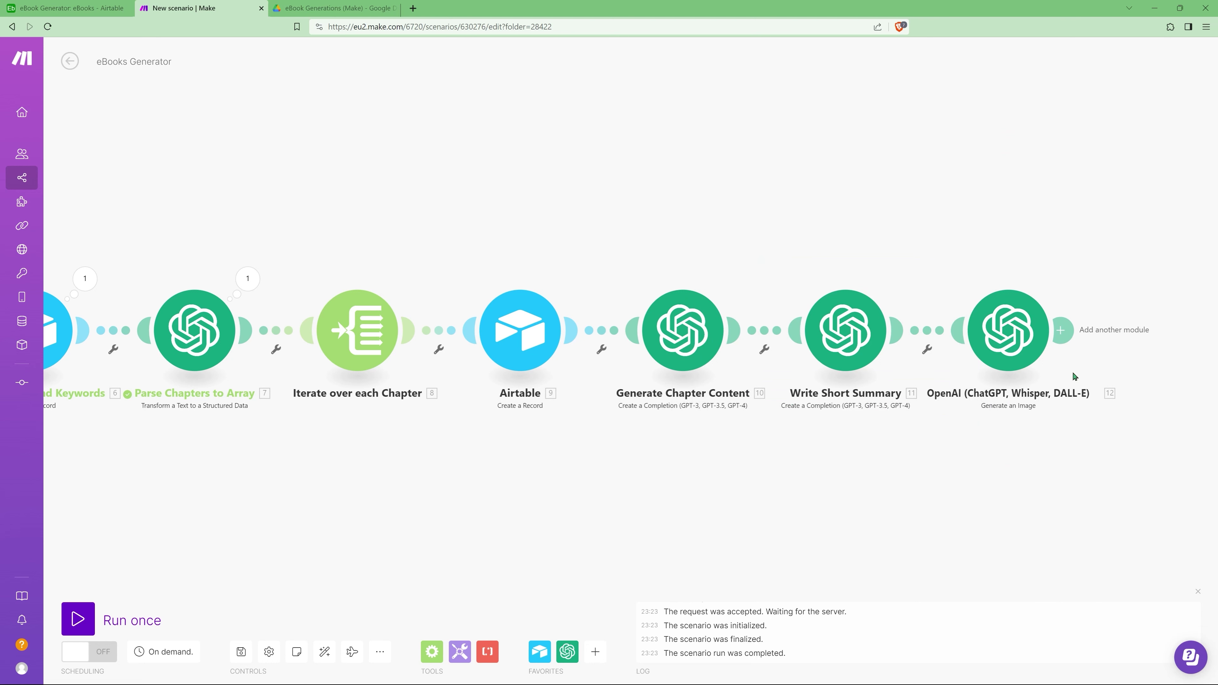
Step: Rename the OpenAI Generate an Image module as "Generate Chapter Image"
right_click(1005, 333)
left_click(1032, 392)
type("Generate Chapter Image")
Step: Add an Airtable Update a Record module after Generate Chapter Image, using the eBook Generator base and the eBook Chapters table
left_click(1062, 330)
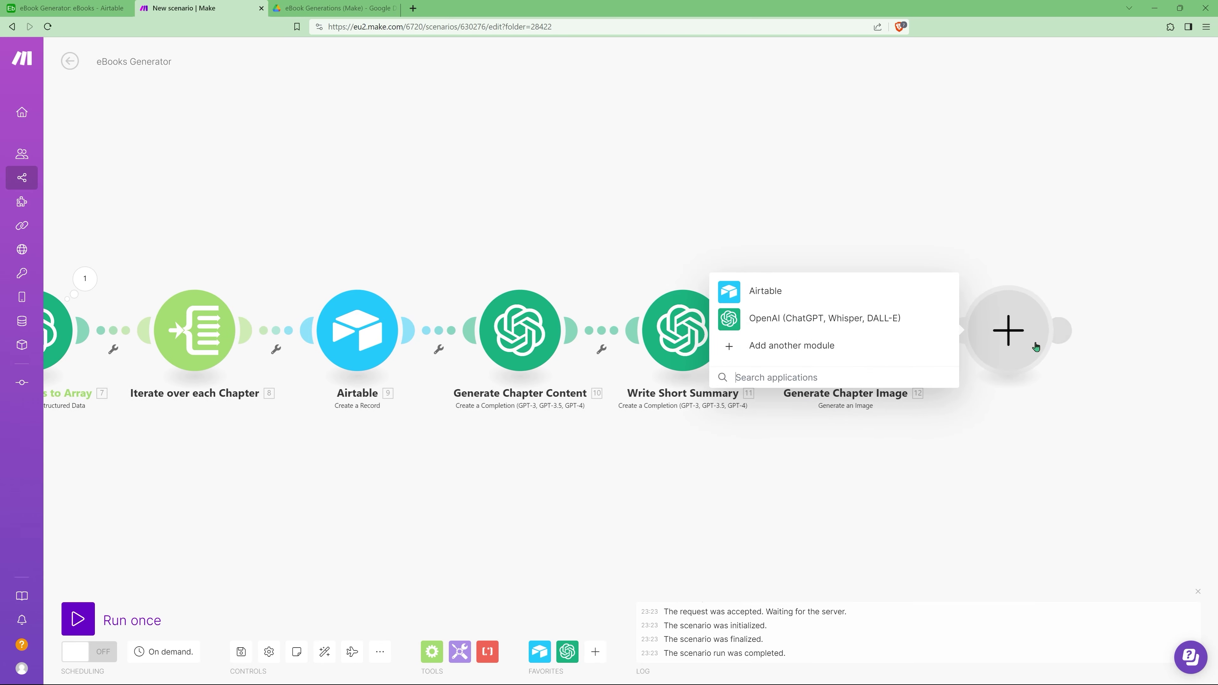
left_click(760, 293)
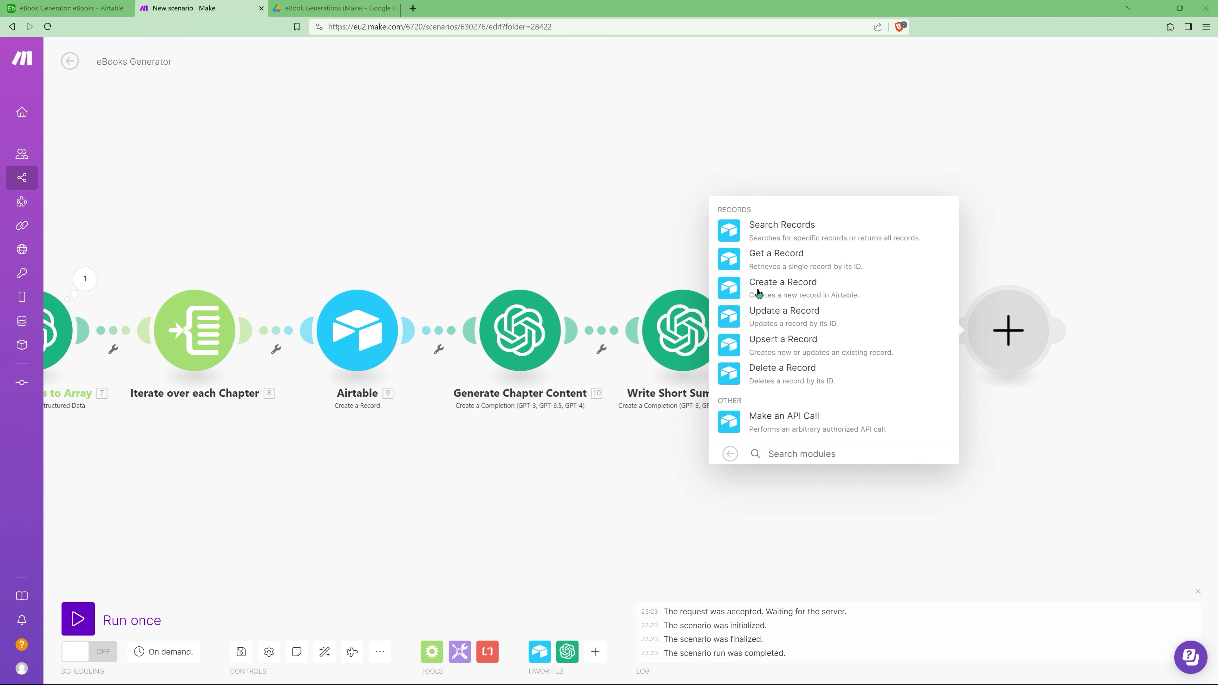
left_click(781, 317)
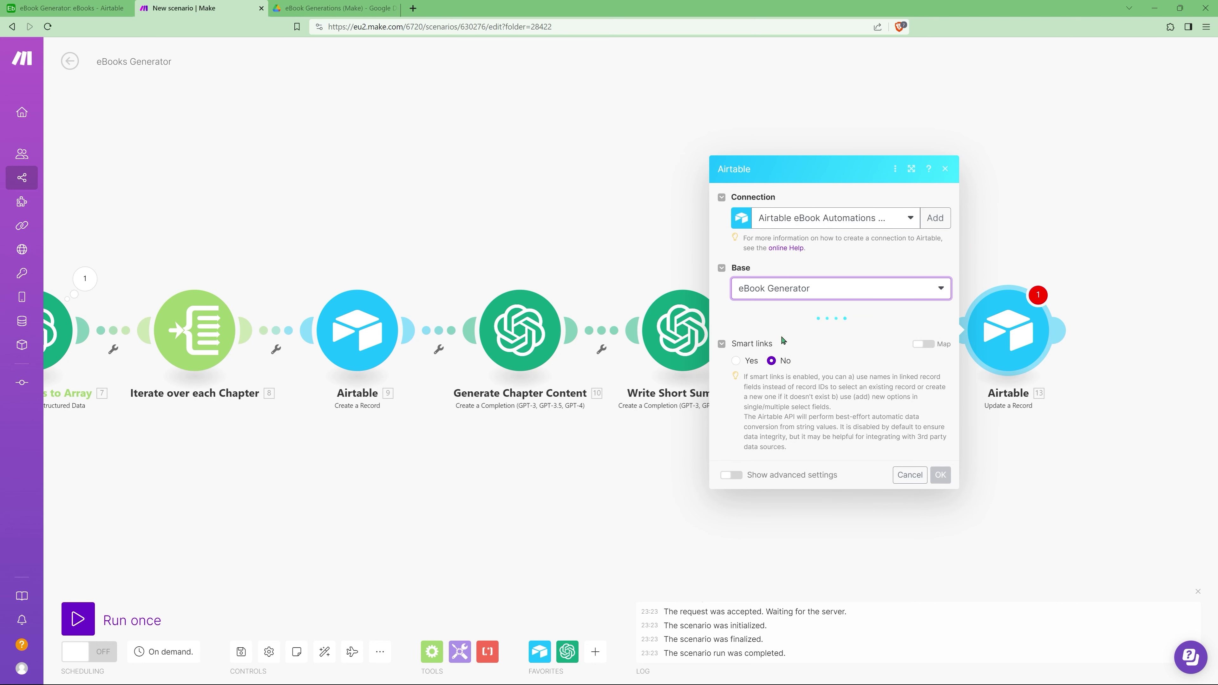
left_click(784, 336)
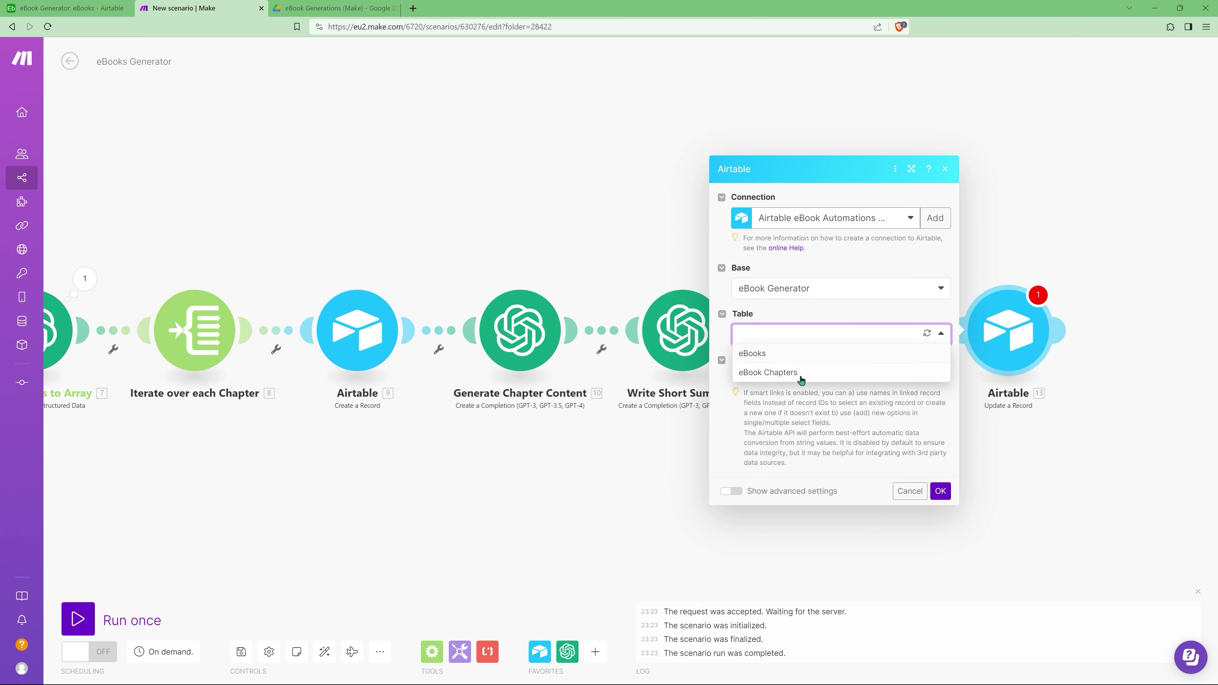
left_click(781, 375)
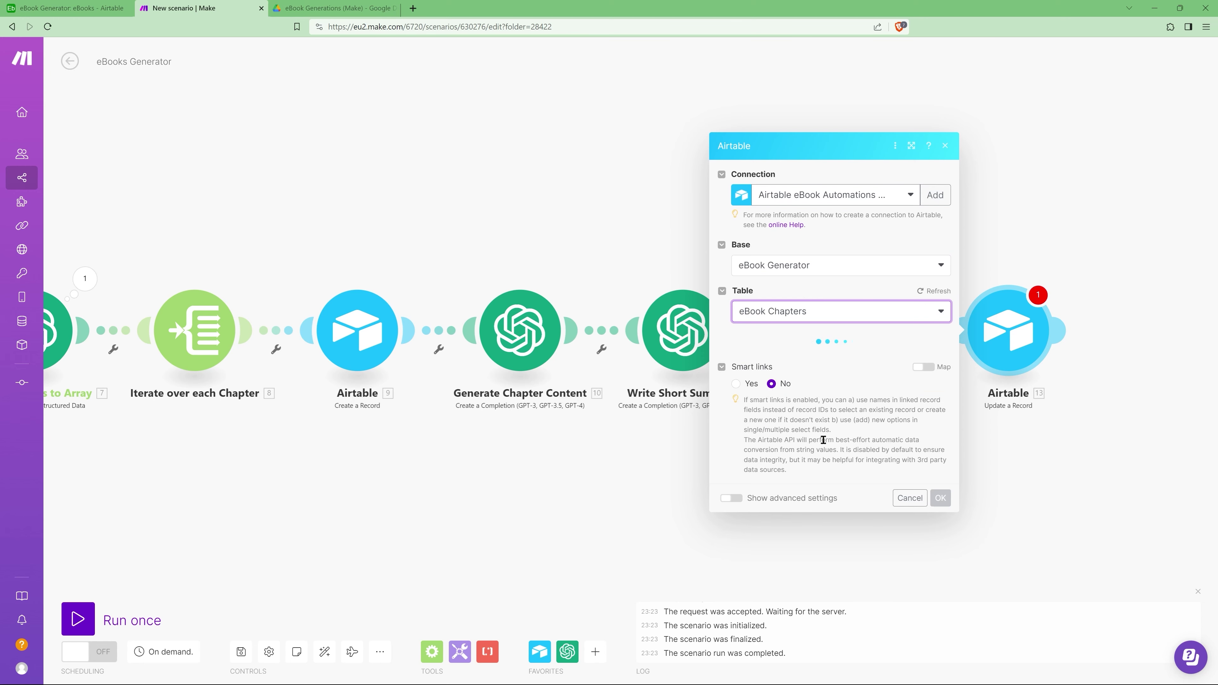
Step: Map Record ID to the ID from Airtable Create a Record, and Content to Generate Chapter Content's Choices[] Message Content
left_click(799, 277)
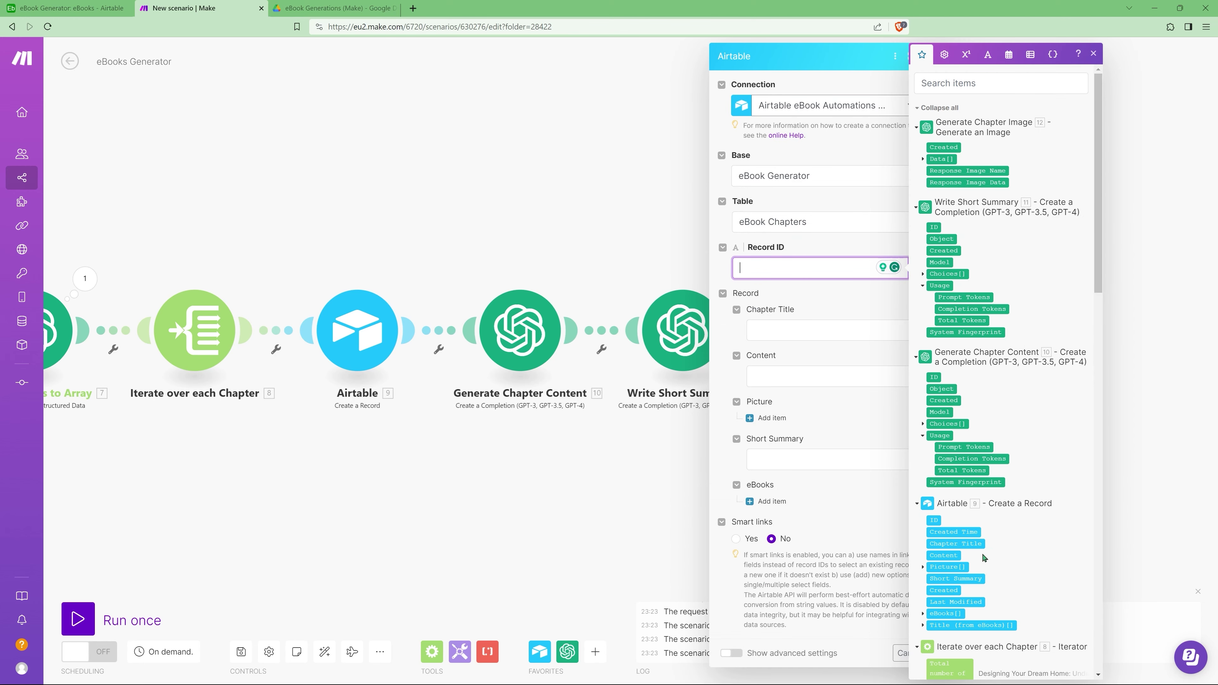
left_click(933, 520)
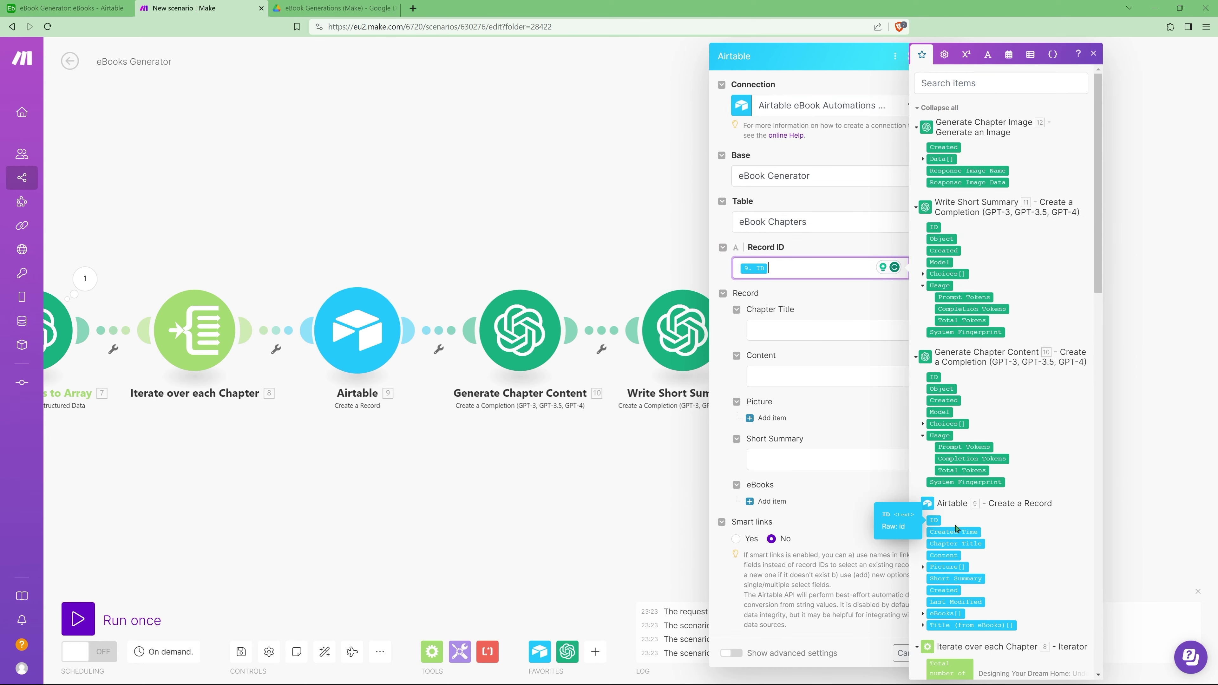
left_click(767, 377)
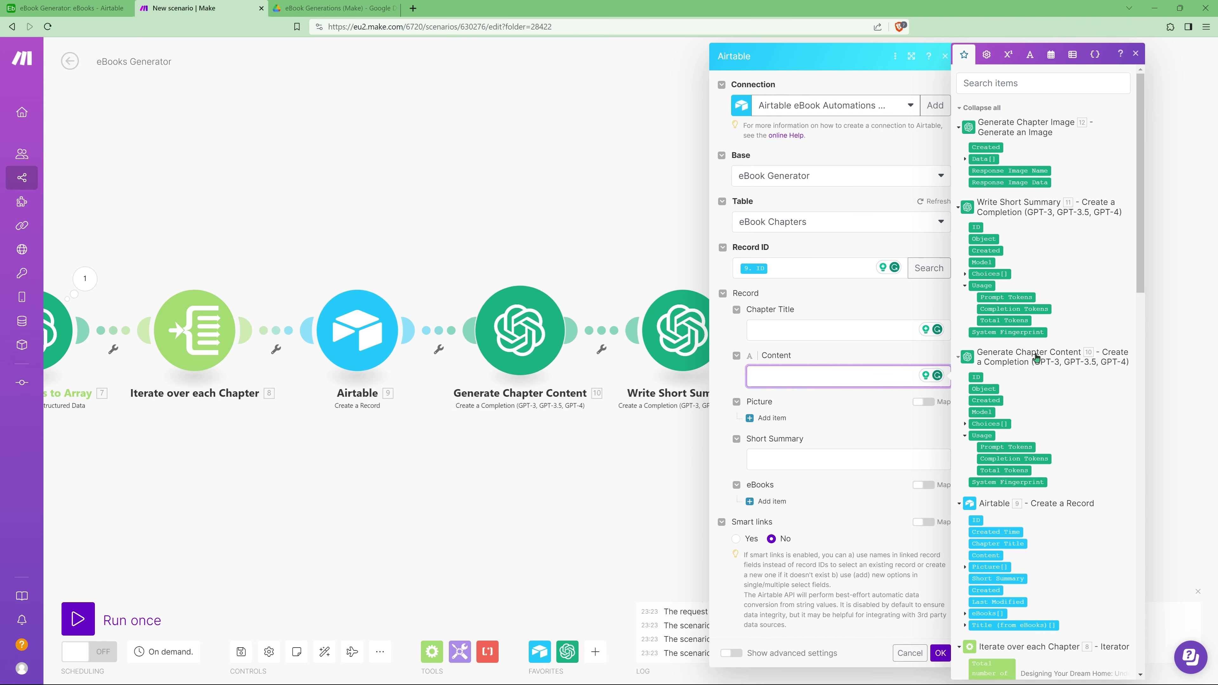
left_click(965, 423)
left_click(972, 482)
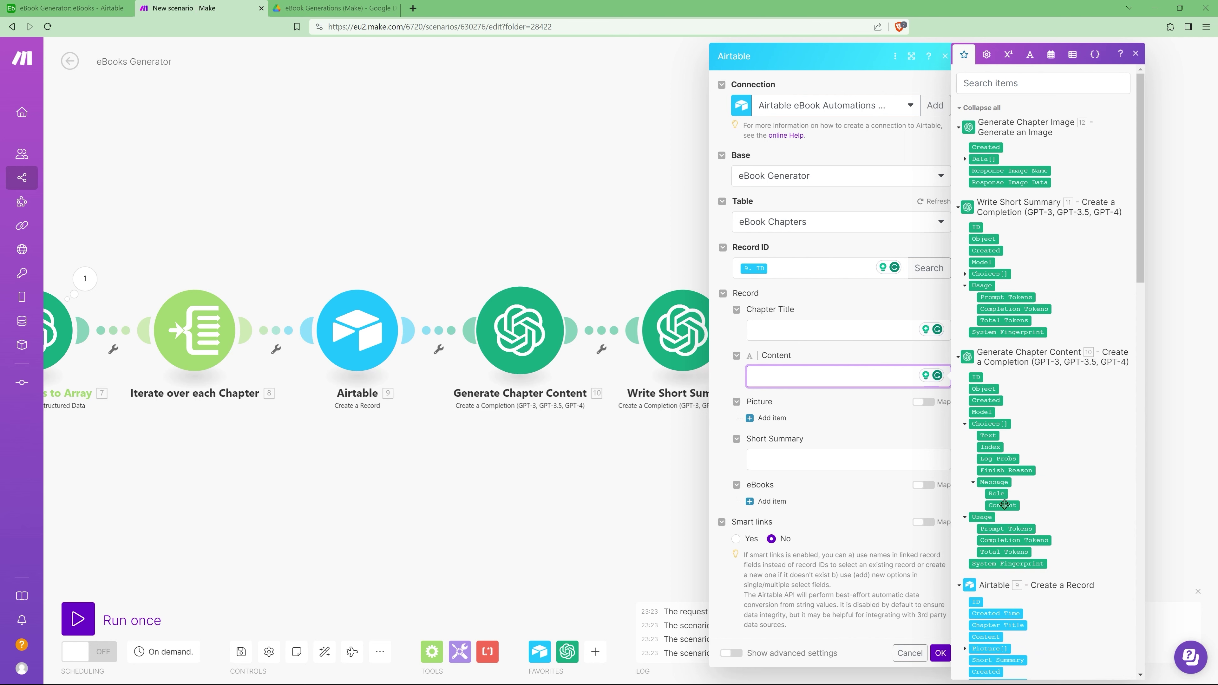
left_click(1001, 505)
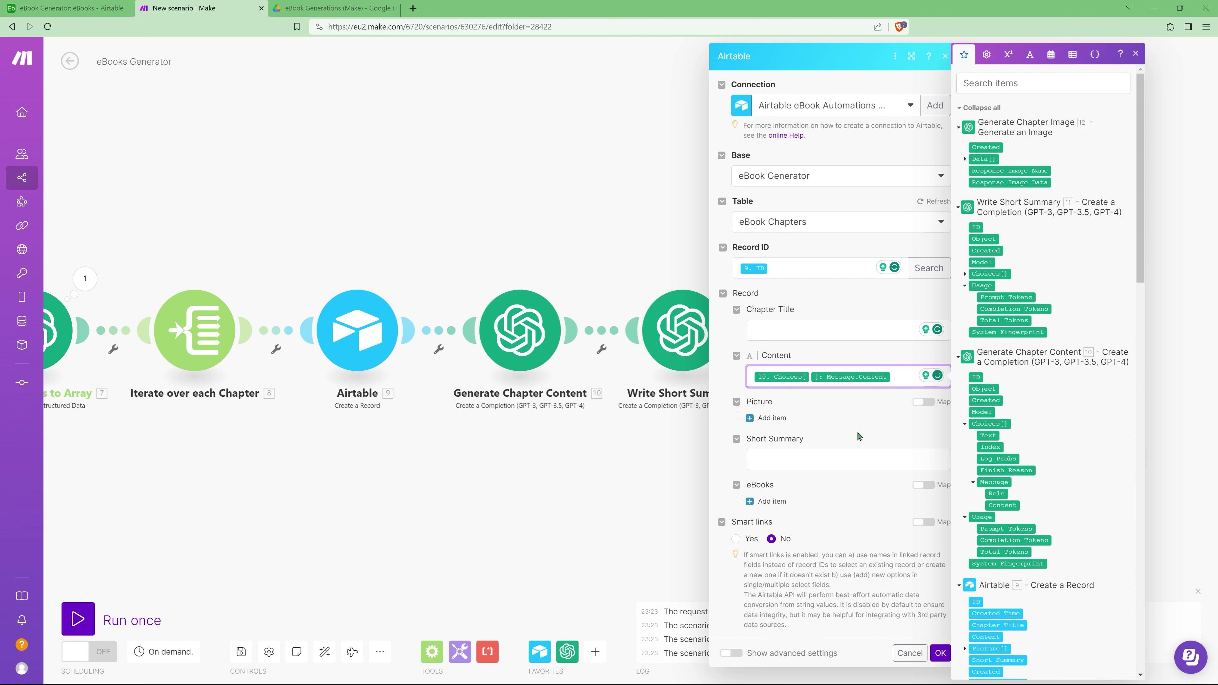
Step: Add a Picture item whose File URL is the Data[] URL from Generate Chapter Image
left_click(769, 418)
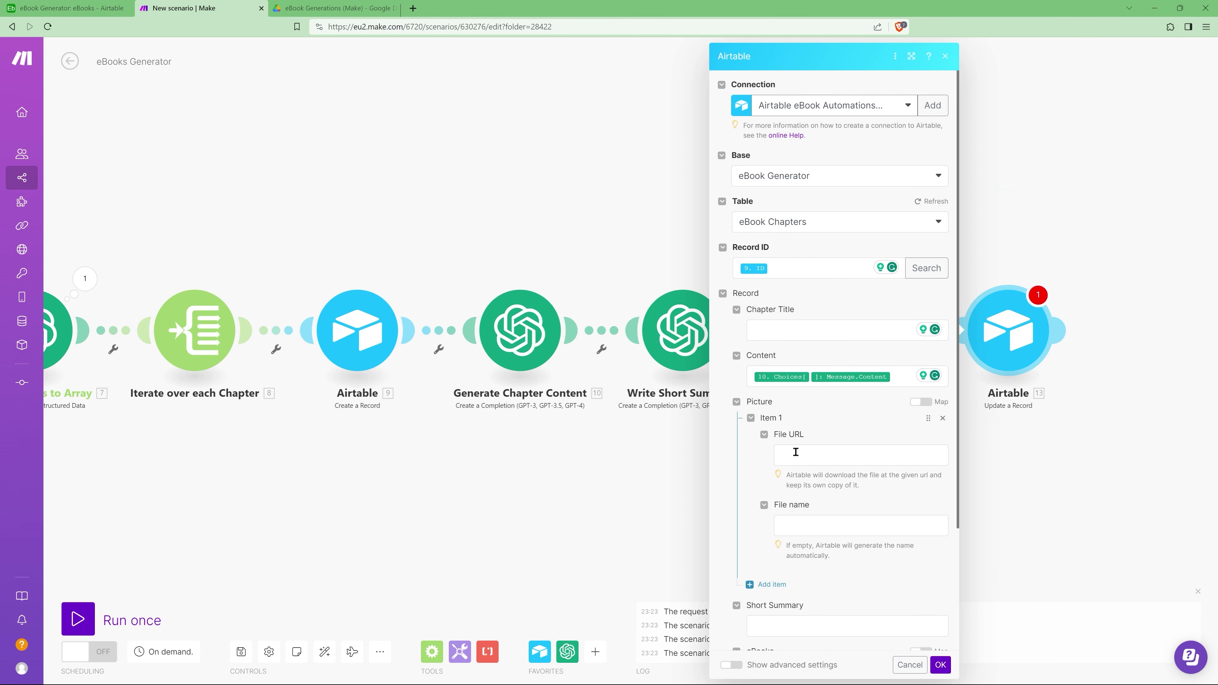
left_click(803, 454)
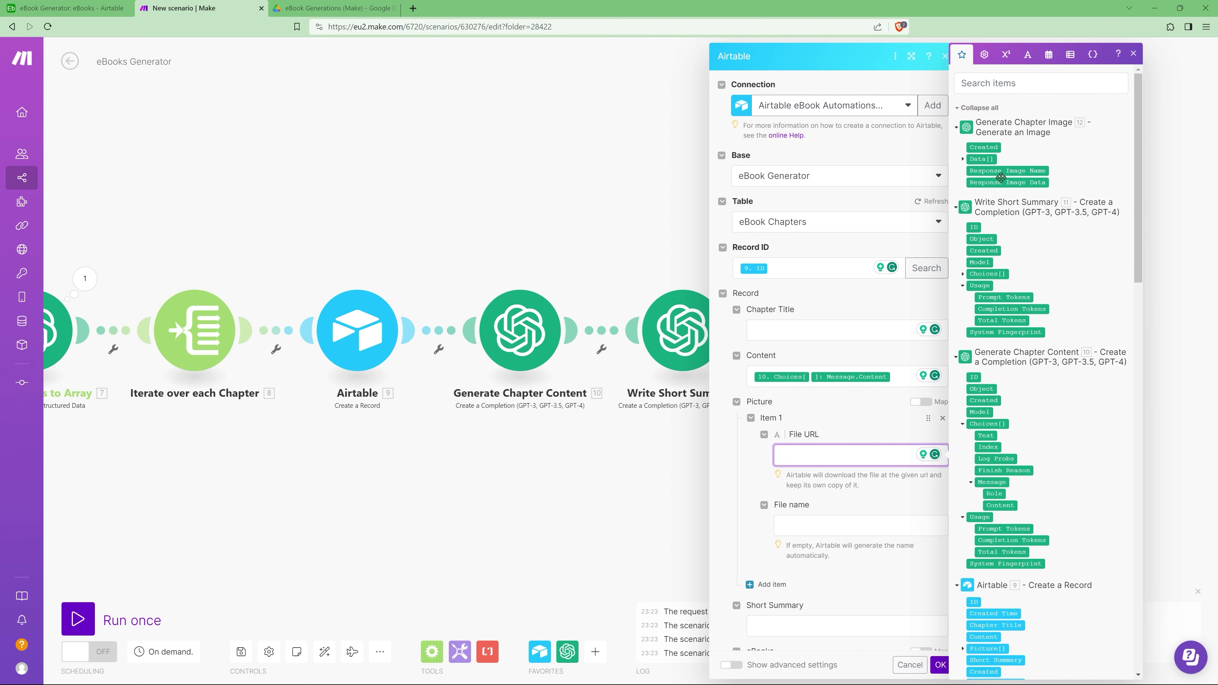
left_click(963, 160)
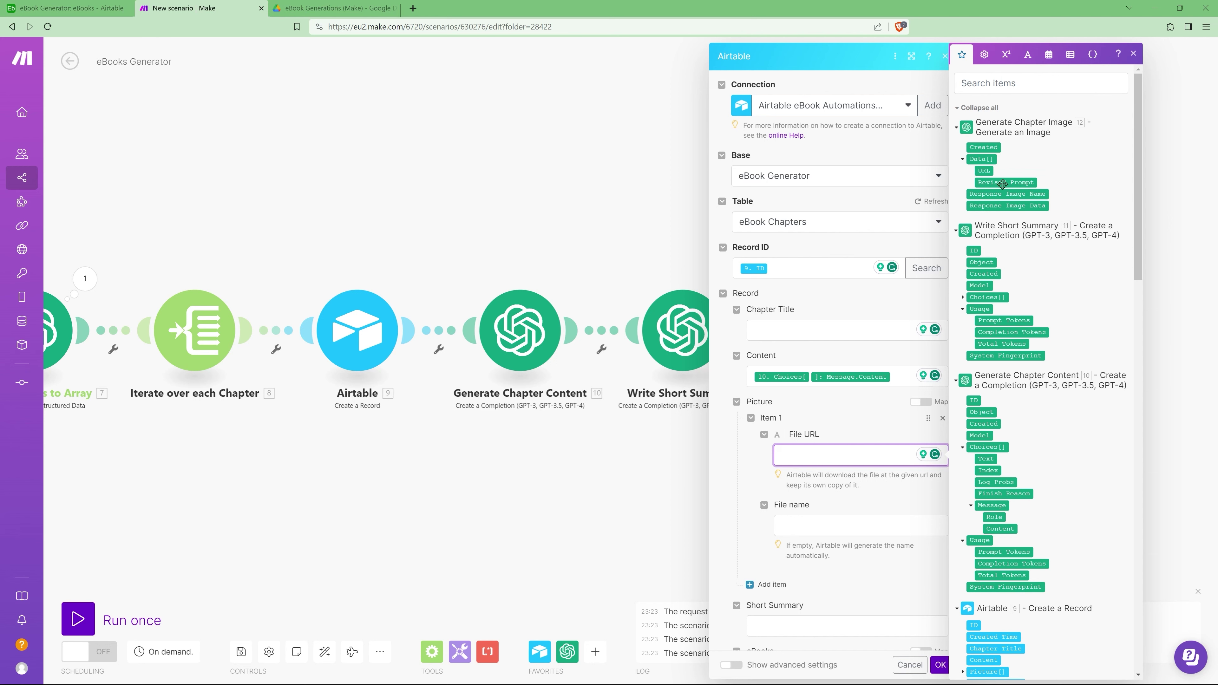
left_click(984, 169)
left_click(824, 526)
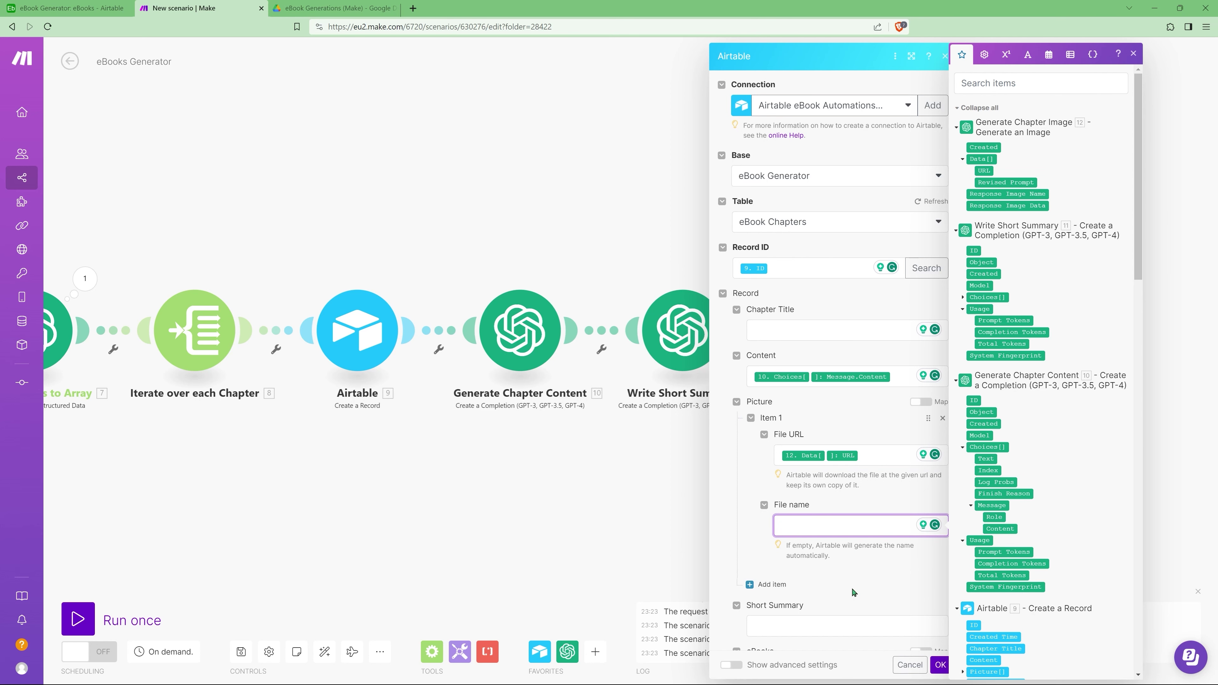
Step: Map the Short Summary field to the Choices[] Message Content from Write Short Summary
scroll(842, 607, "down", 2)
left_click(834, 515)
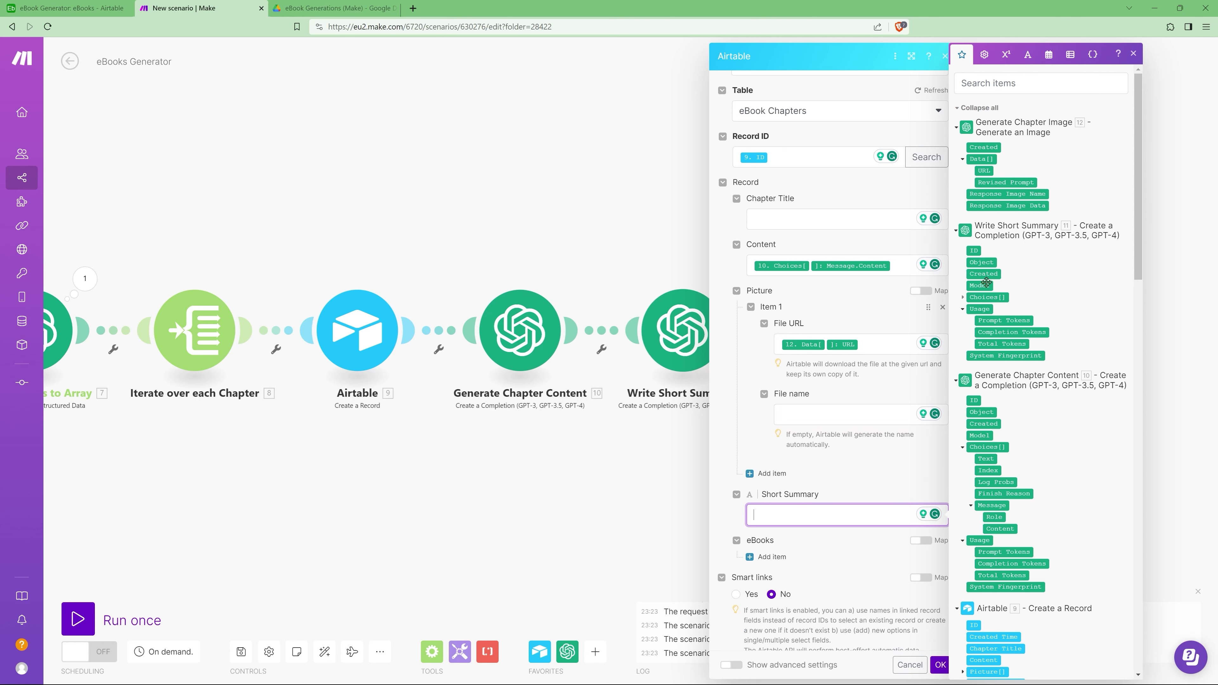
left_click(963, 298)
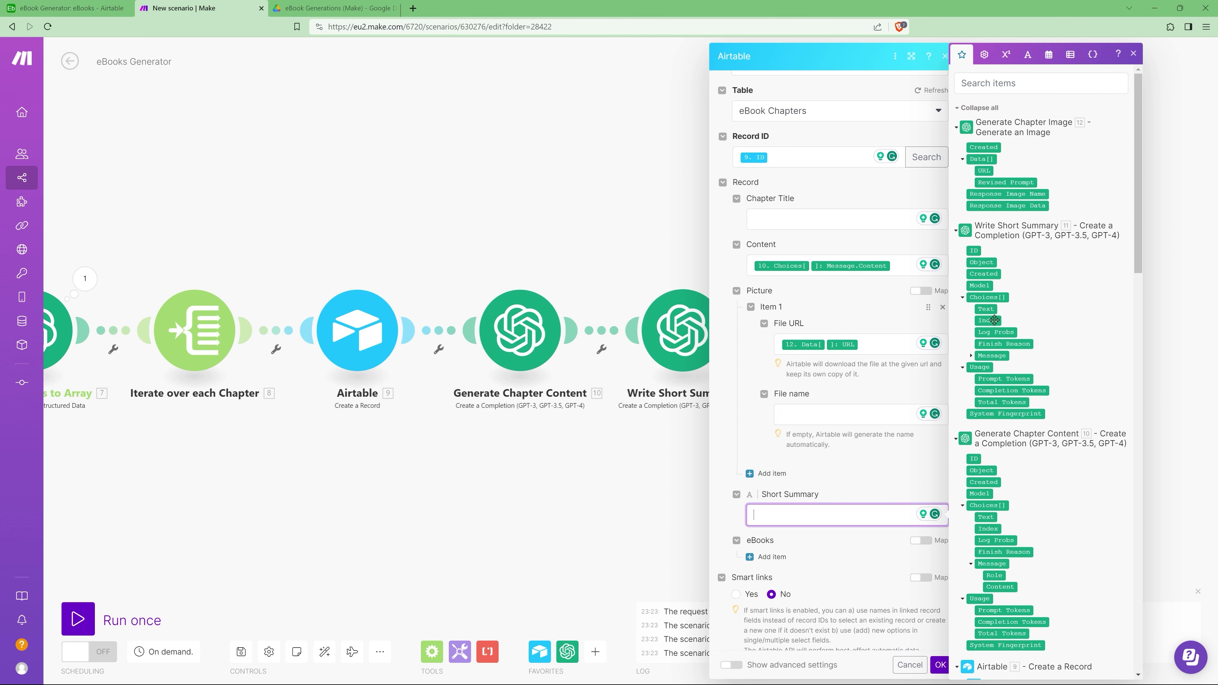
left_click(971, 356)
left_click(998, 380)
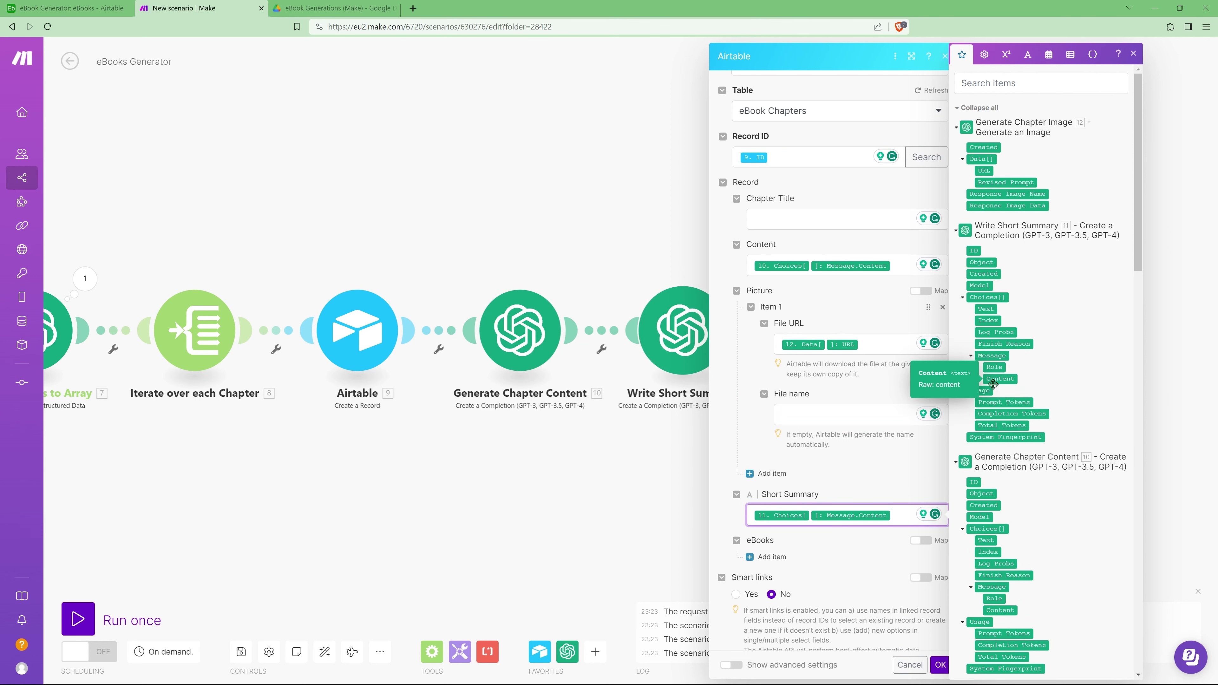
Step: Confirm the Update a Record settings and rename the Airtable Create a Record module as Create Chapter Record
left_click(940, 665)
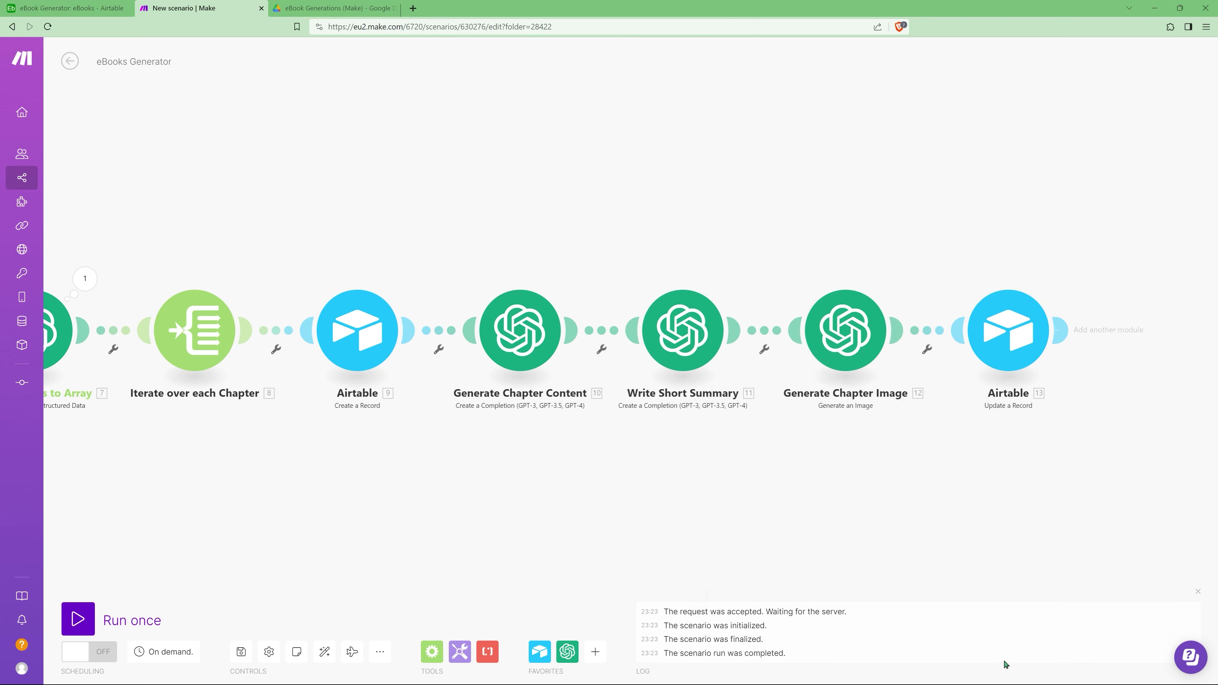
right_click(384, 329)
left_click(420, 390)
type("Create")
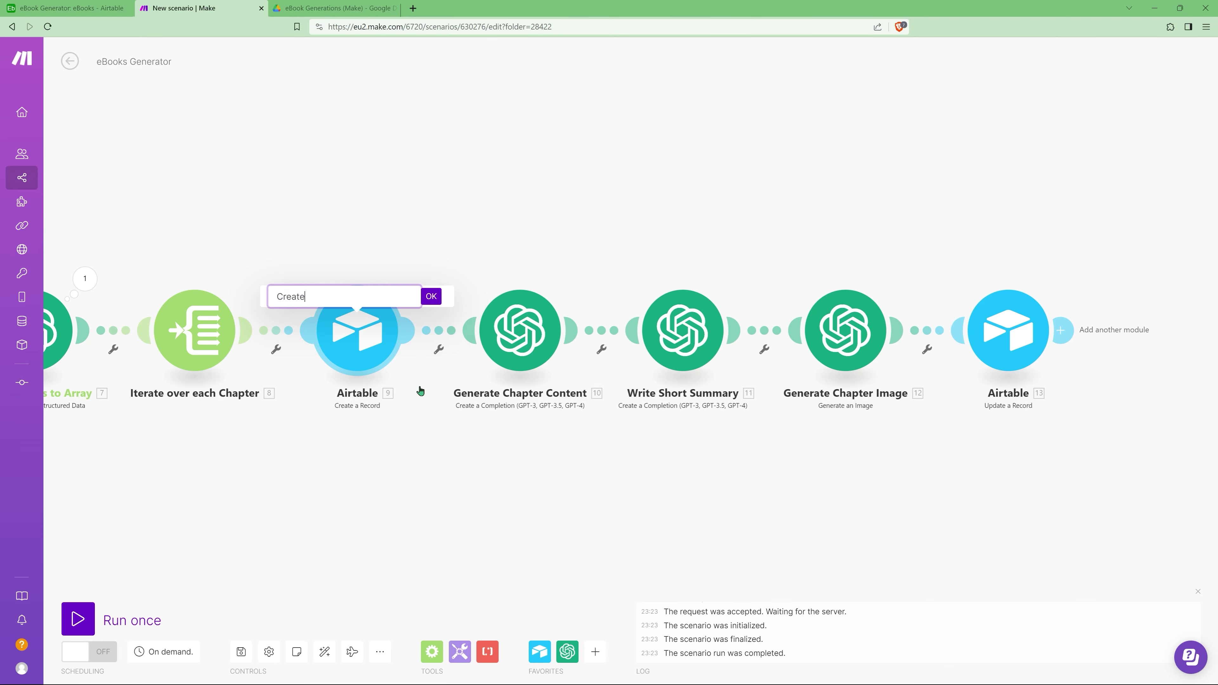
type(" Chapter Record")
key("Return")
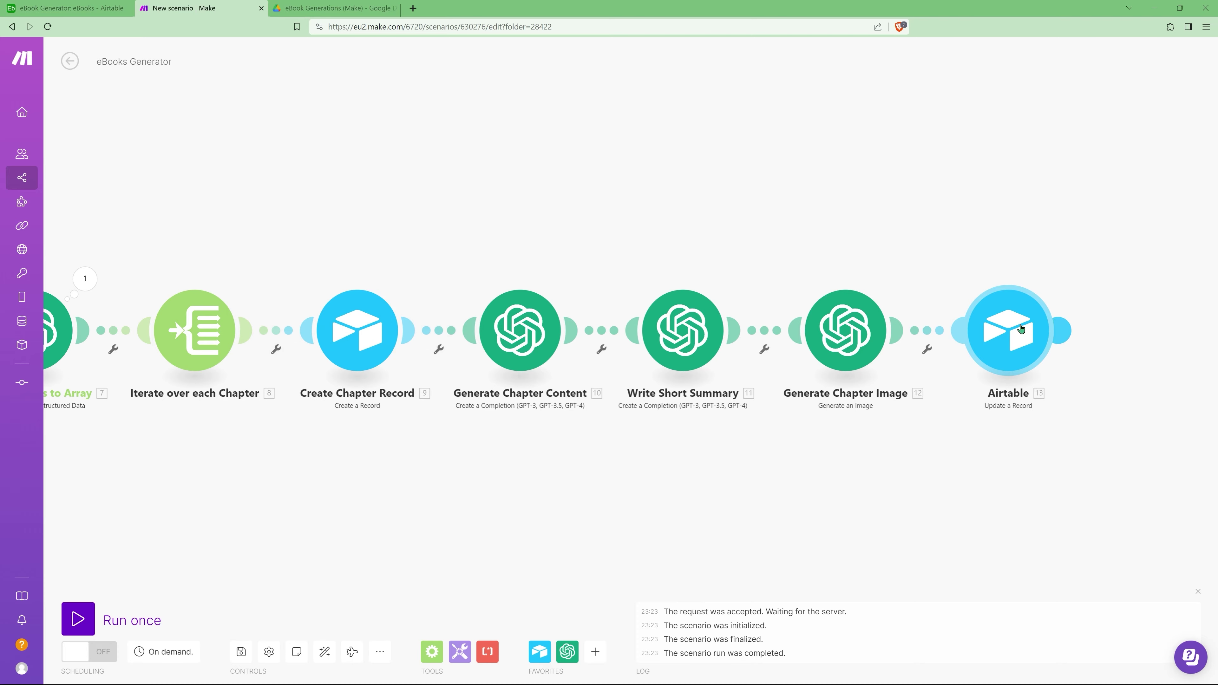
Step: Rename the Airtable Update a Record module as Update Chapter Record and save the scenario
right_click(1024, 330)
left_click(1059, 390)
type("Update Cha")
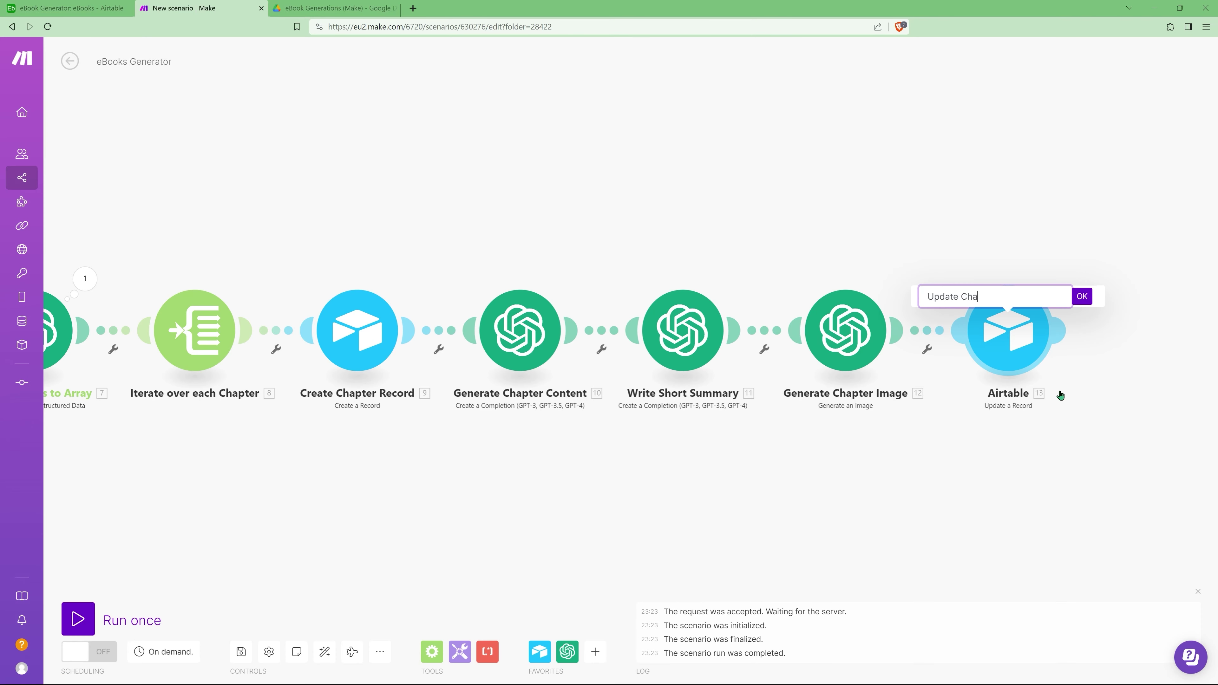
type("pter Record")
key("Return")
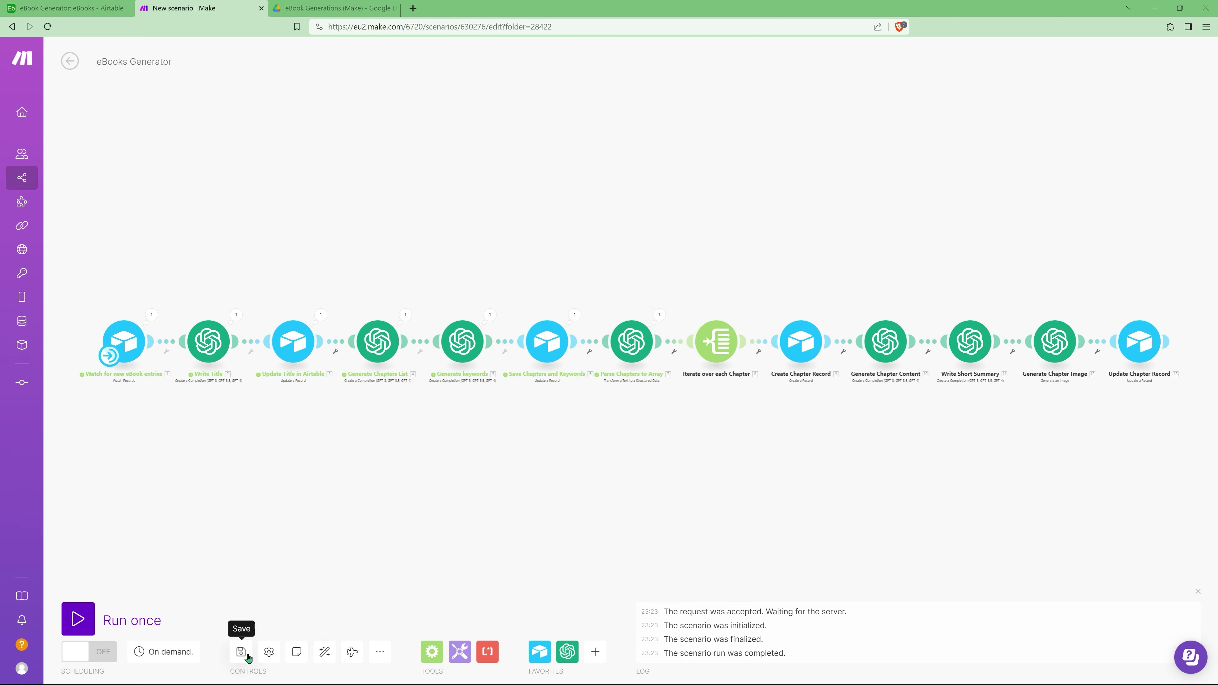
left_click(241, 651)
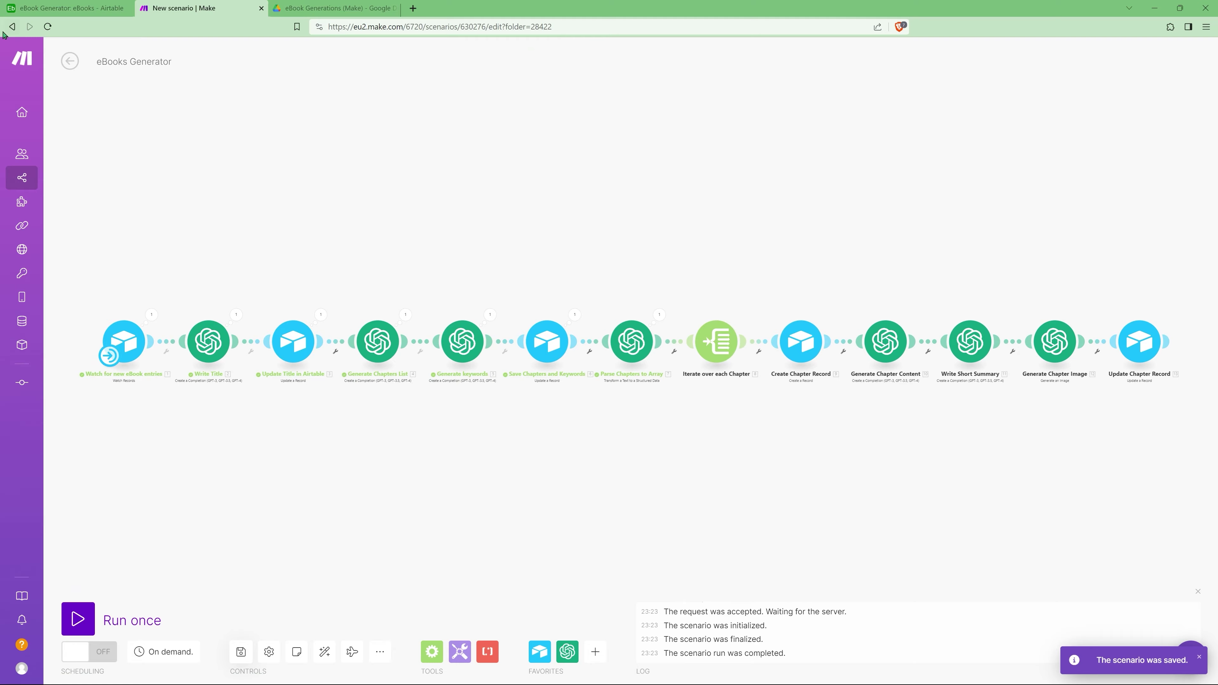
Step: Switch to Airtable and add a record with the topic "brew beer at home" to the eBooks table
left_click(72, 9)
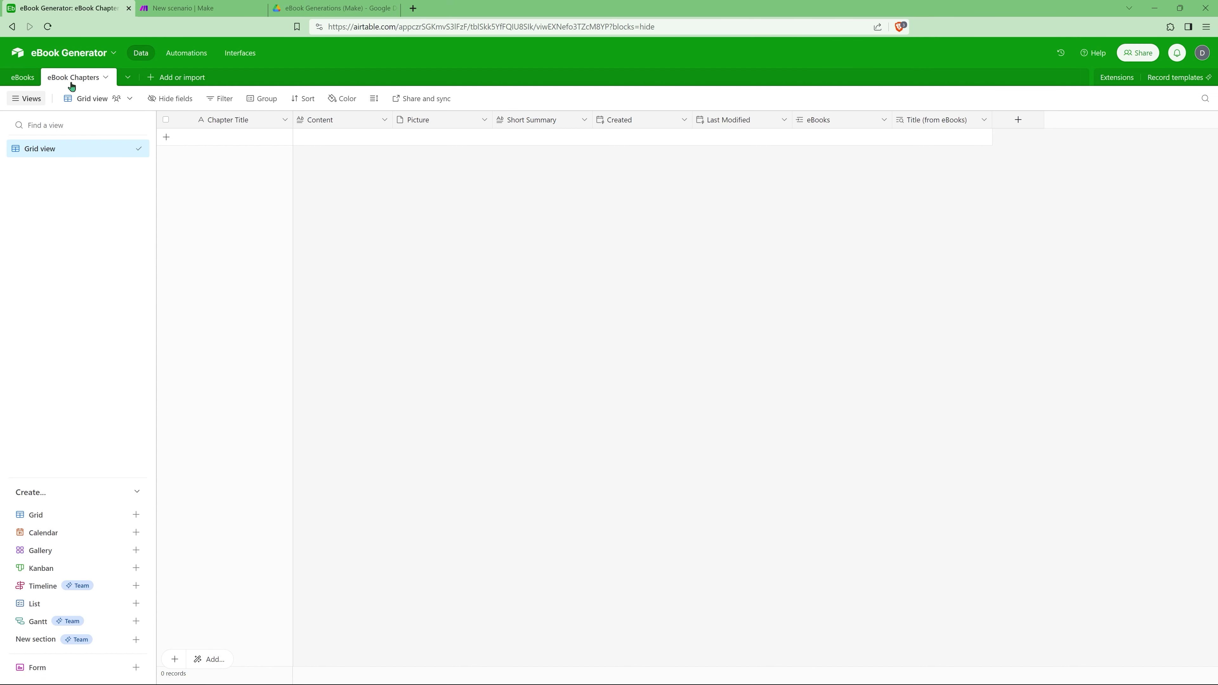
left_click(22, 77)
left_click(214, 209)
type("brew bee")
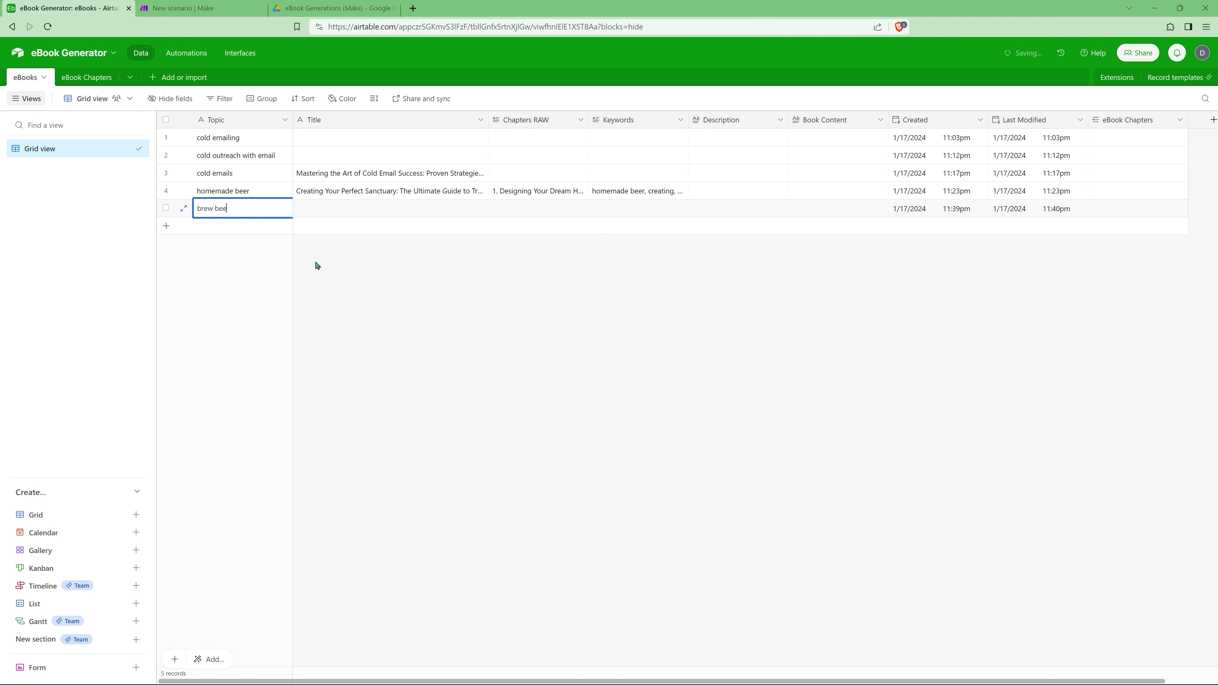
type("r at home")
left_click(315, 265)
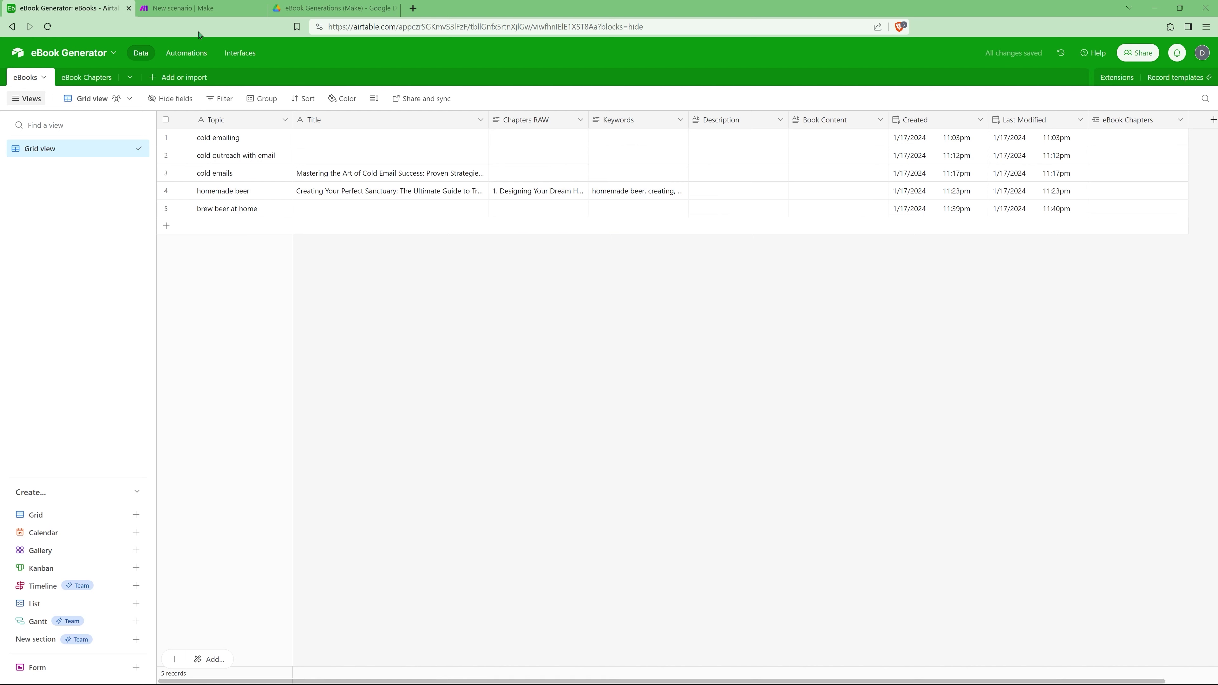
Step: Switch back to Make and run the eBooks Generator scenario once
key("ctrl+Tab")
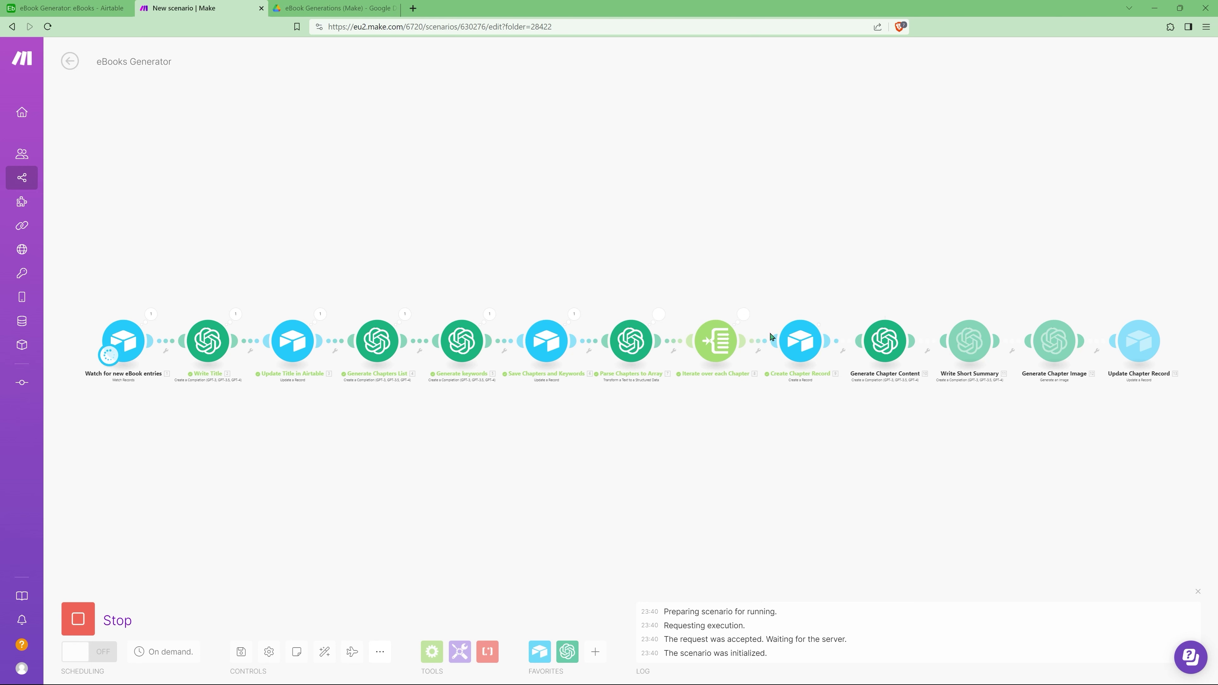
scroll(1136, 338, "up", 5)
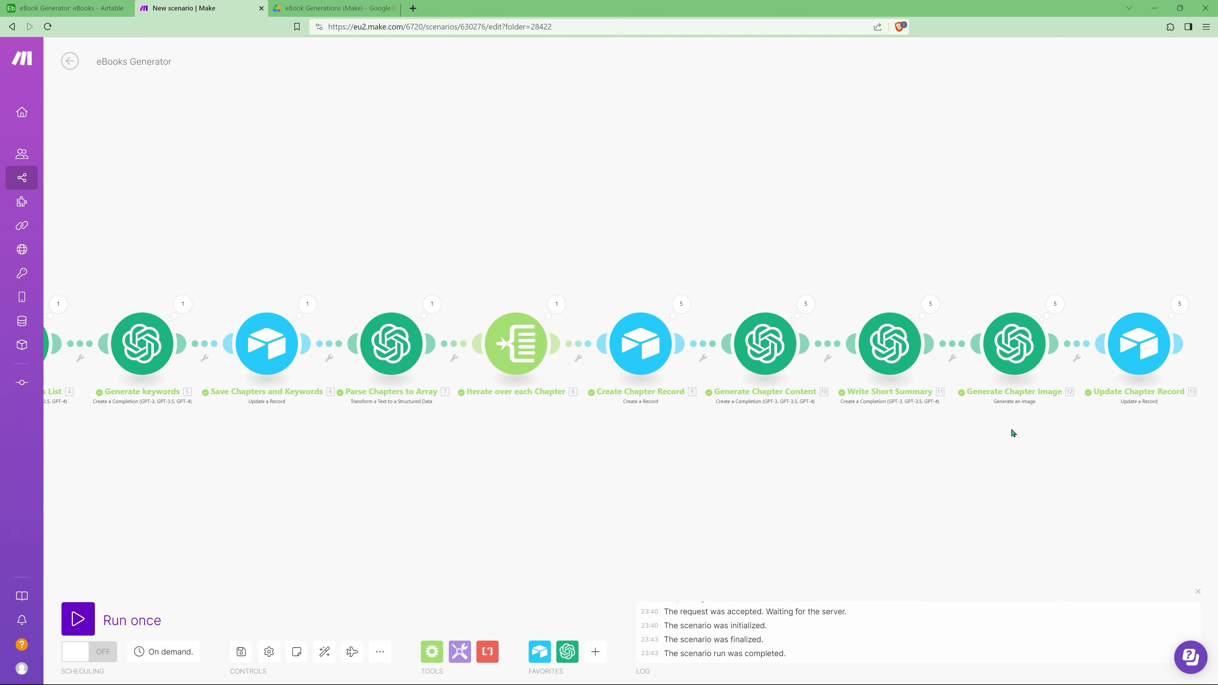
scroll(962, 440, "down", 2)
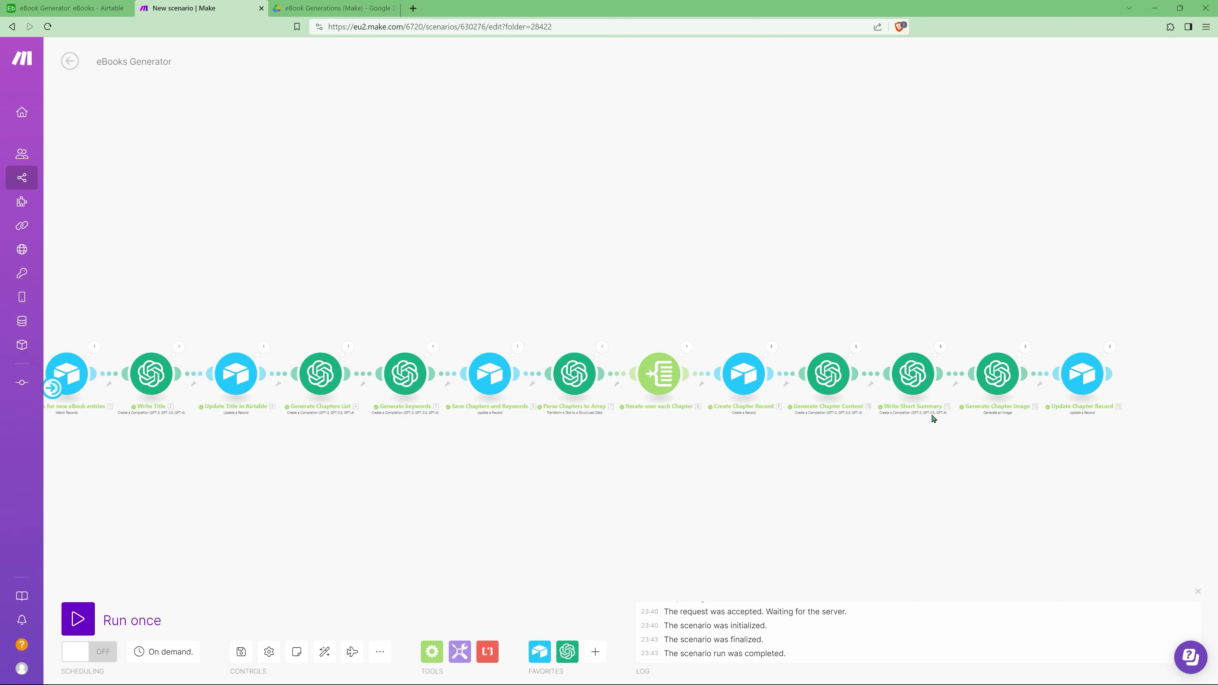
Step: In Airtable's eBooks table, review the title, raw chapters, keywords and linked chapters of the "brew beer at home" record
left_click(54, 11)
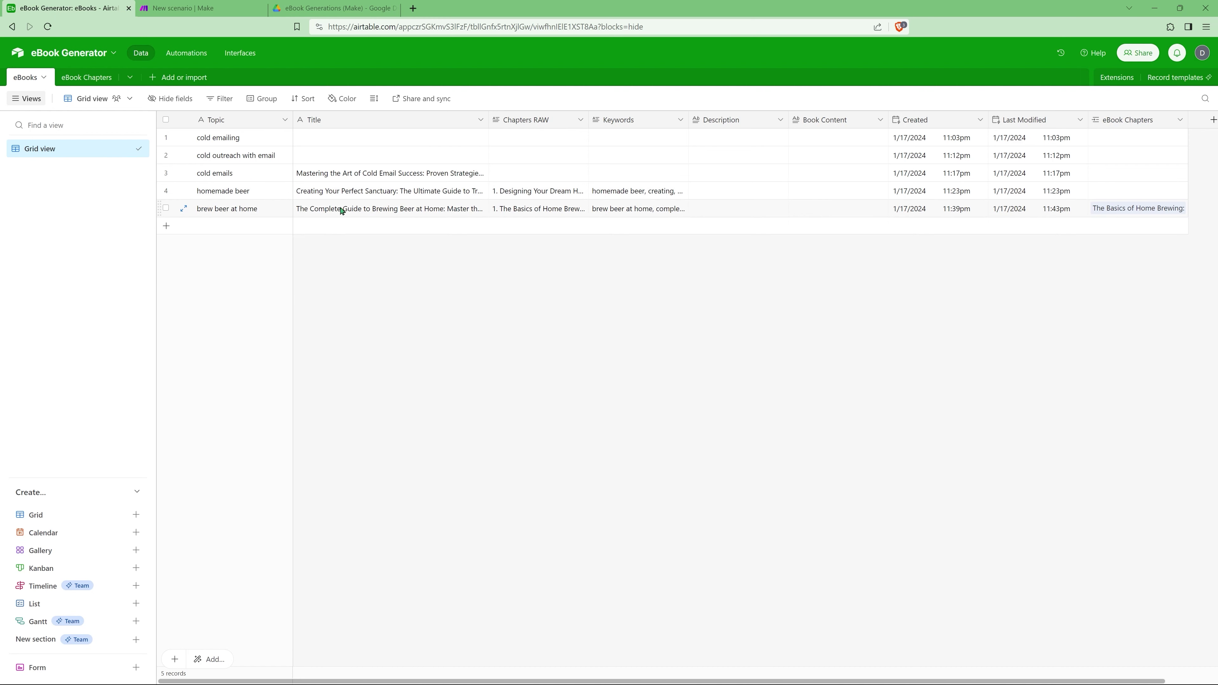
double_click(418, 211)
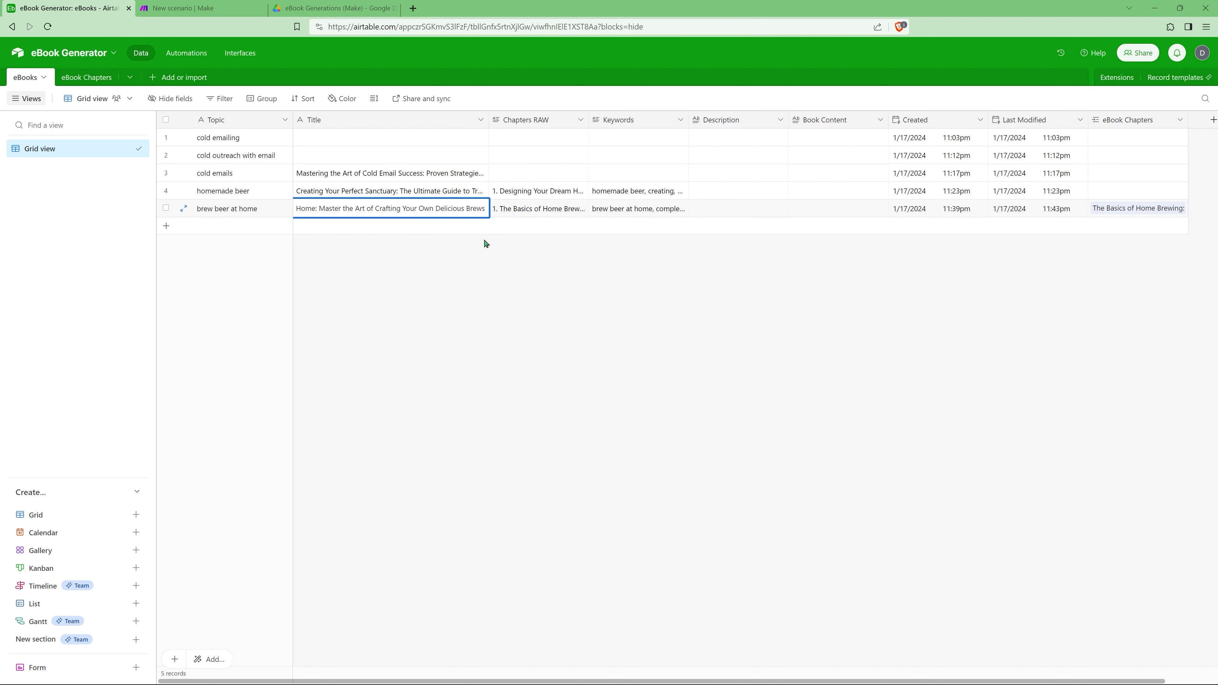
left_click(532, 211)
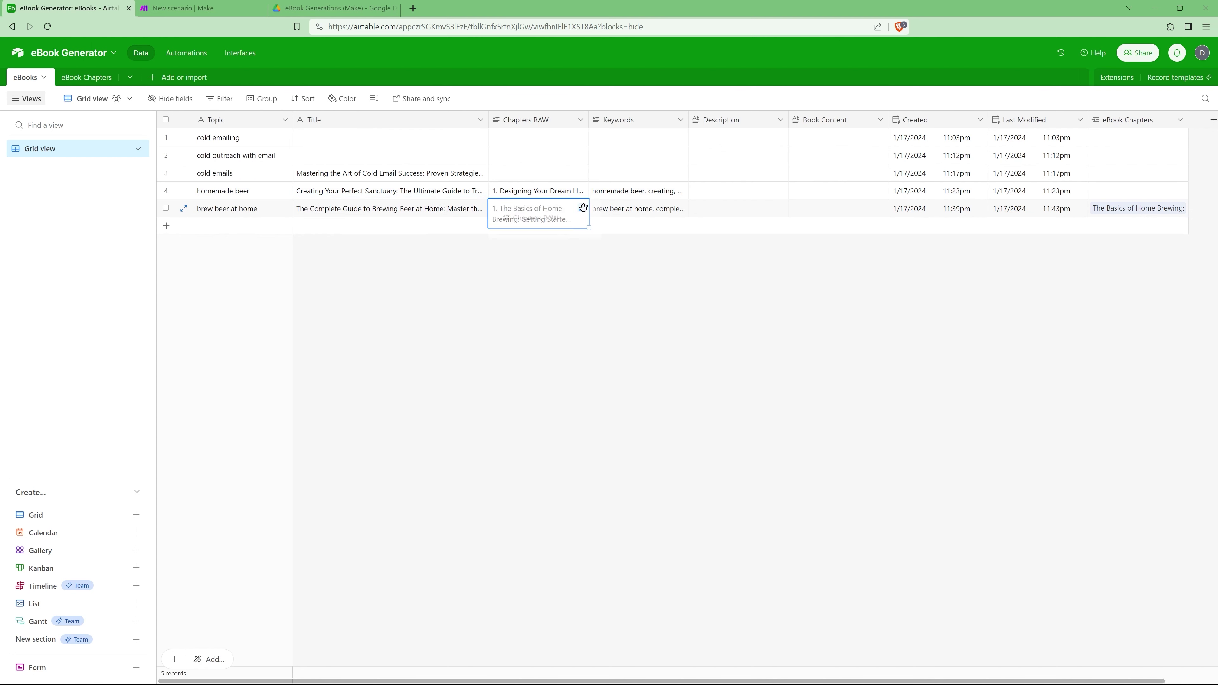
left_click(584, 211)
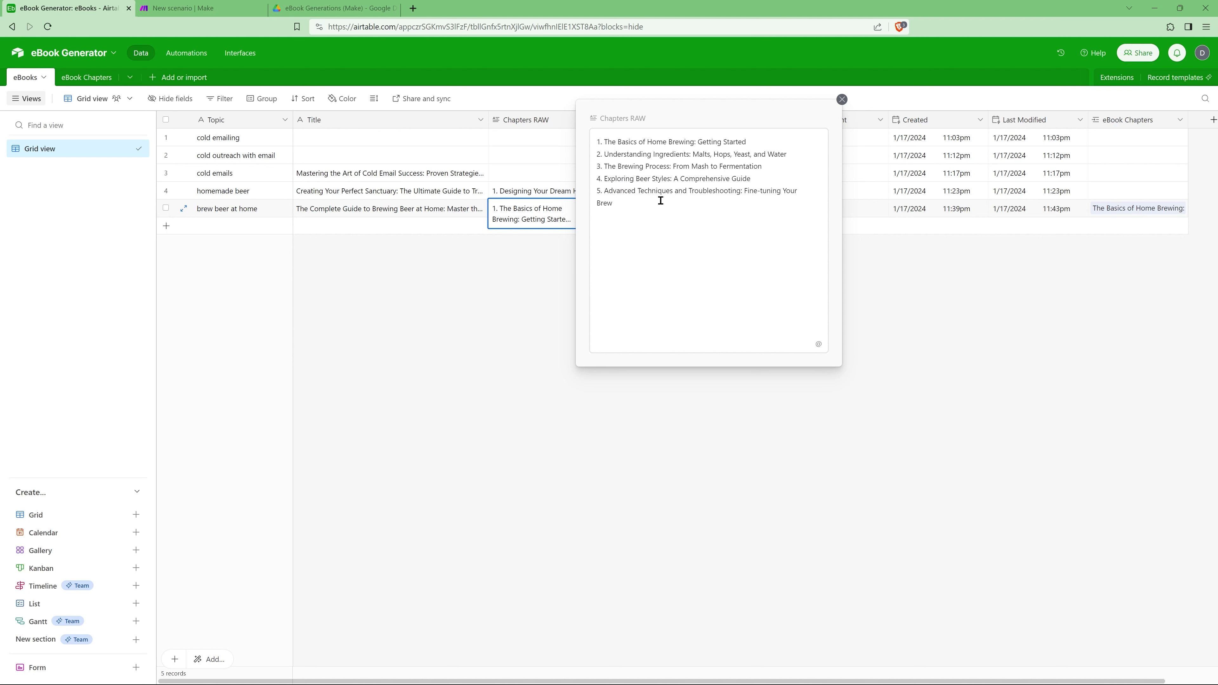
left_click(497, 316)
left_click(658, 213)
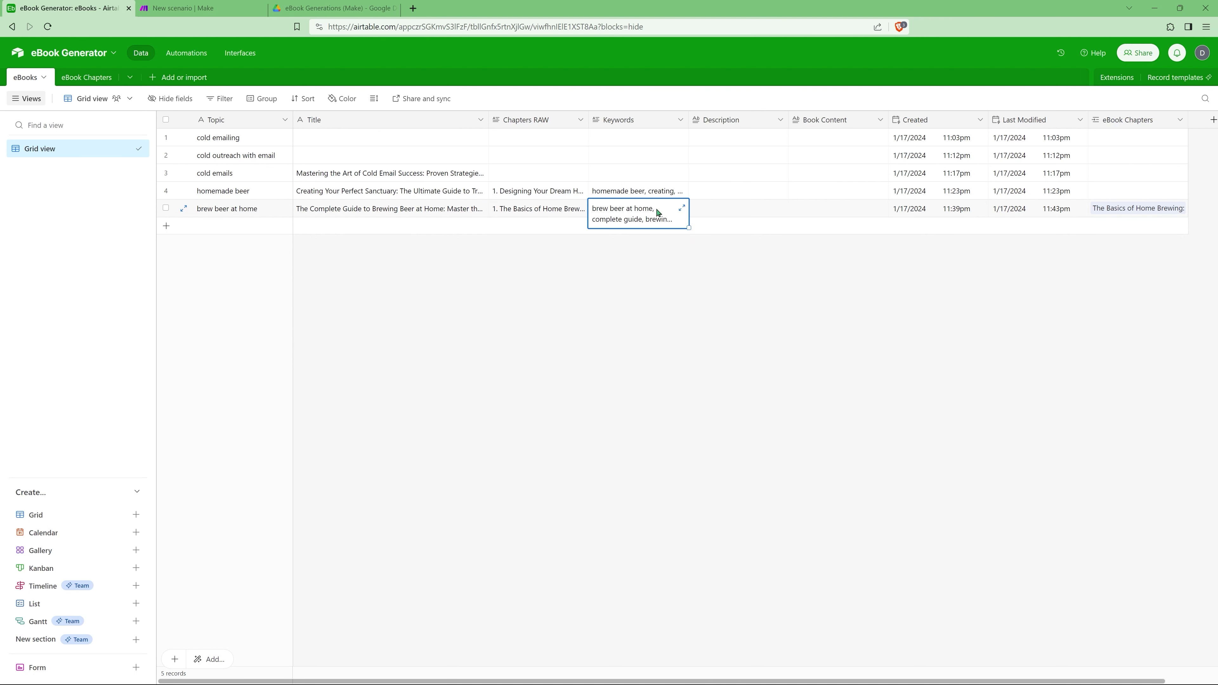
left_click(681, 208)
left_click(1061, 305)
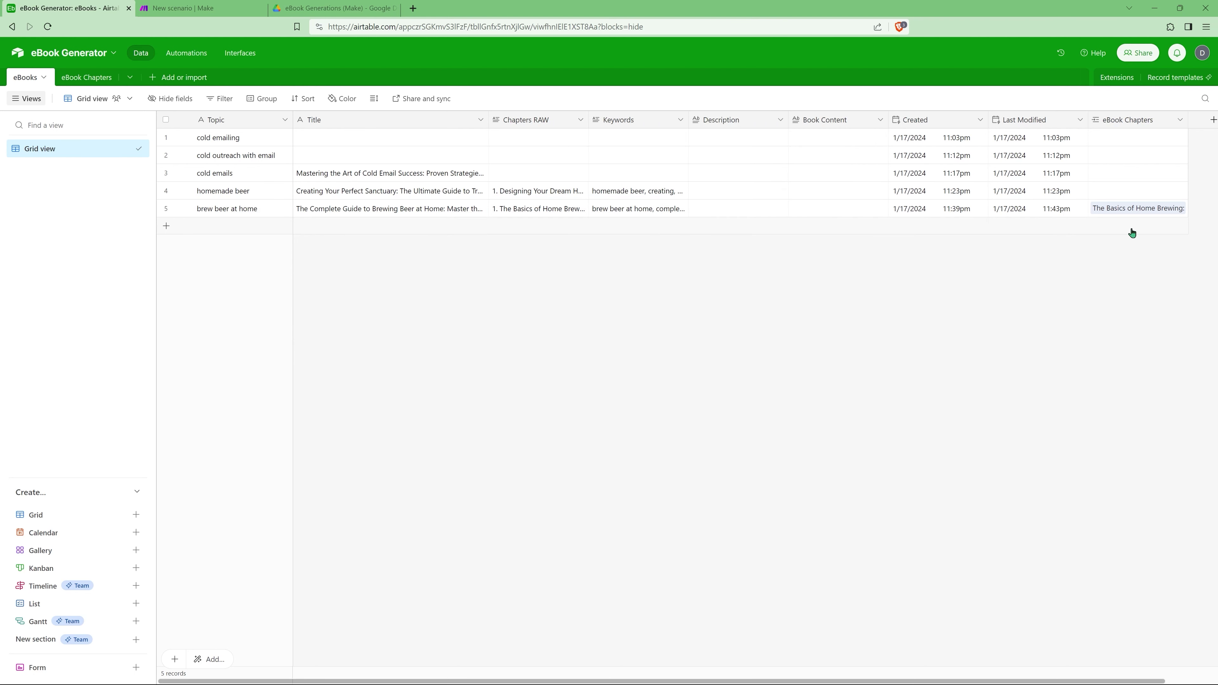
left_click(1157, 212)
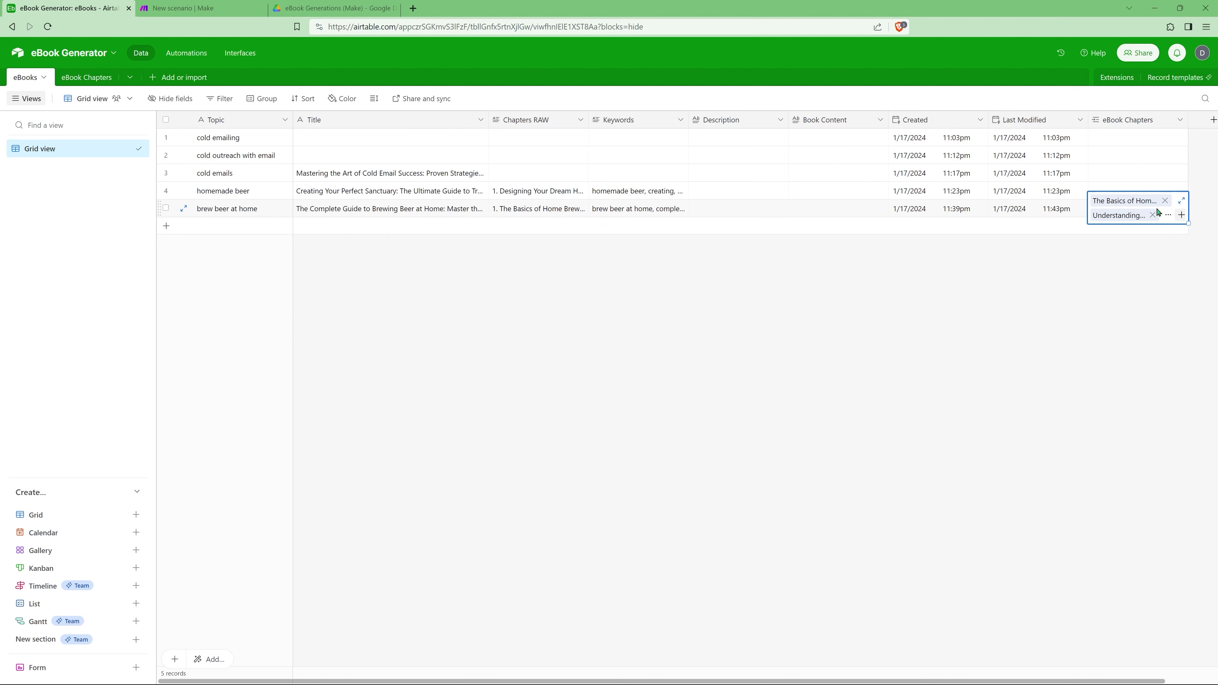
left_click(1180, 201)
scroll(876, 277, "down", 1)
left_click(726, 307)
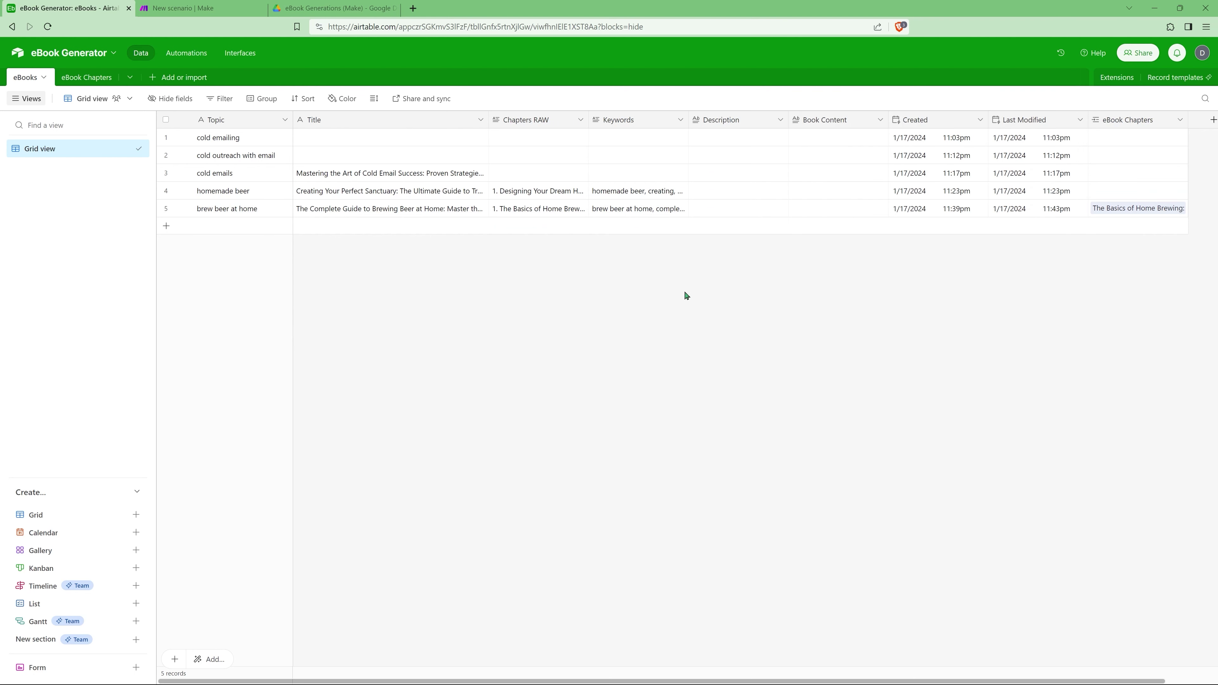
Step: In the eBook Chapters table, examine the first chapter's content and the pictures of the first two chapters
left_click(86, 78)
left_click(335, 138)
left_click(386, 139)
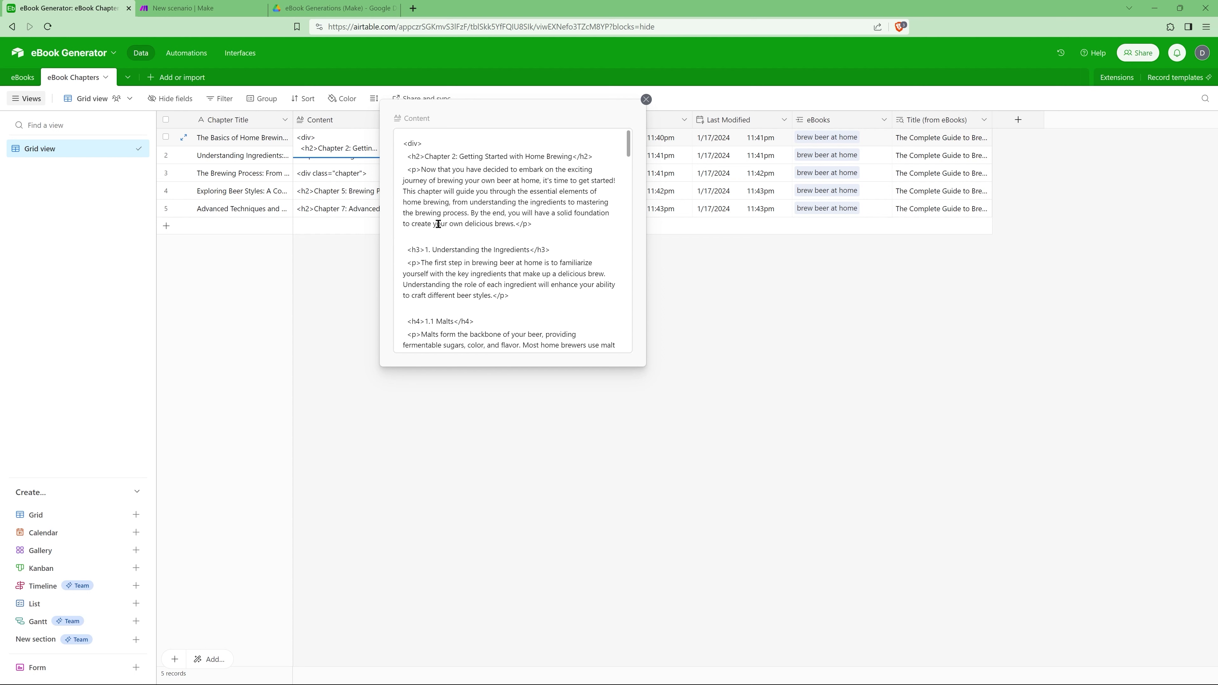
left_click(341, 284)
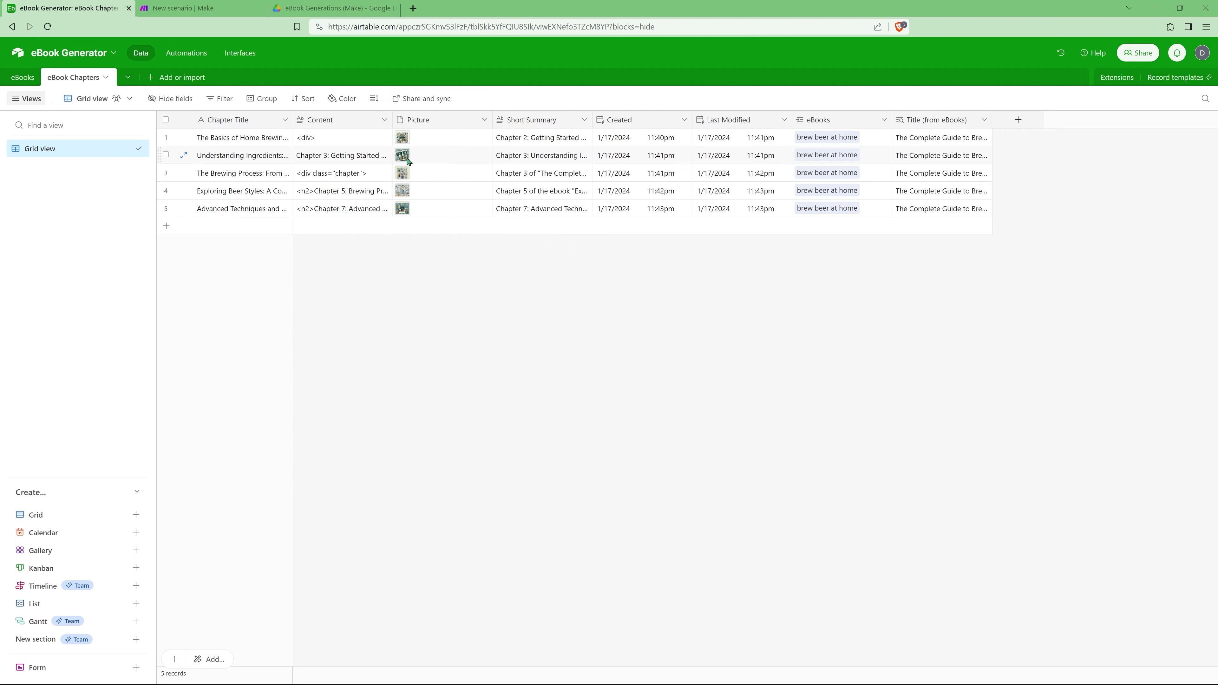
left_click(405, 142)
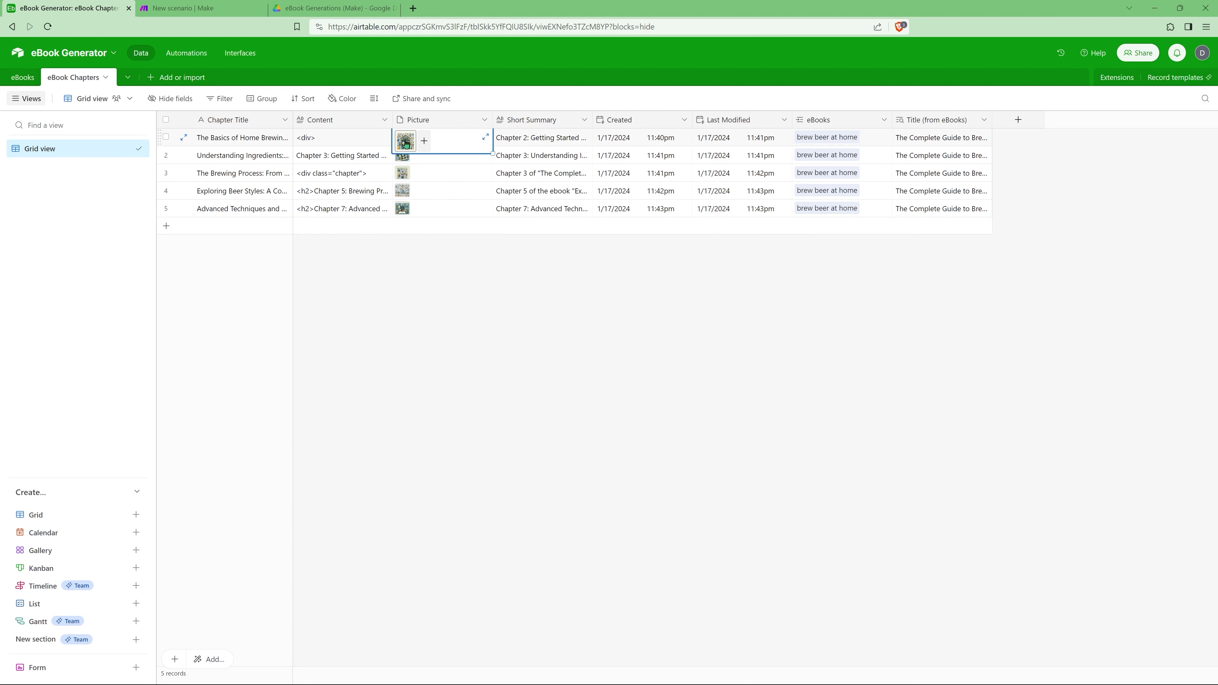
left_click(406, 142)
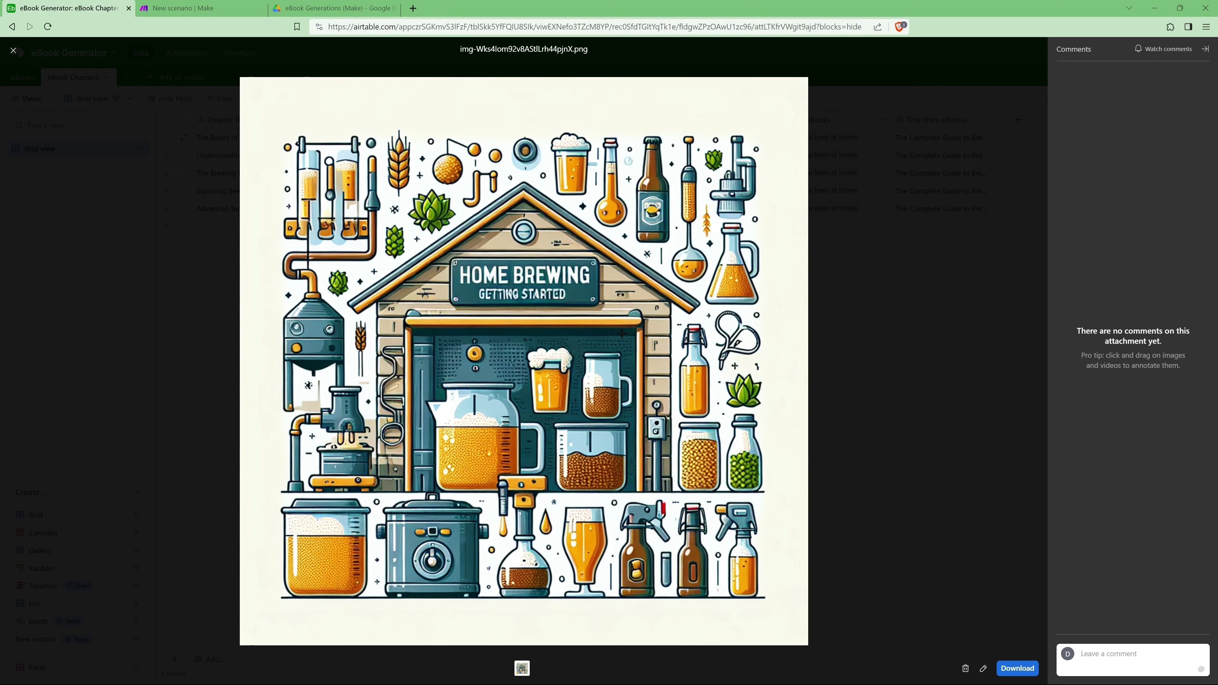
left_click(887, 223)
double_click(405, 155)
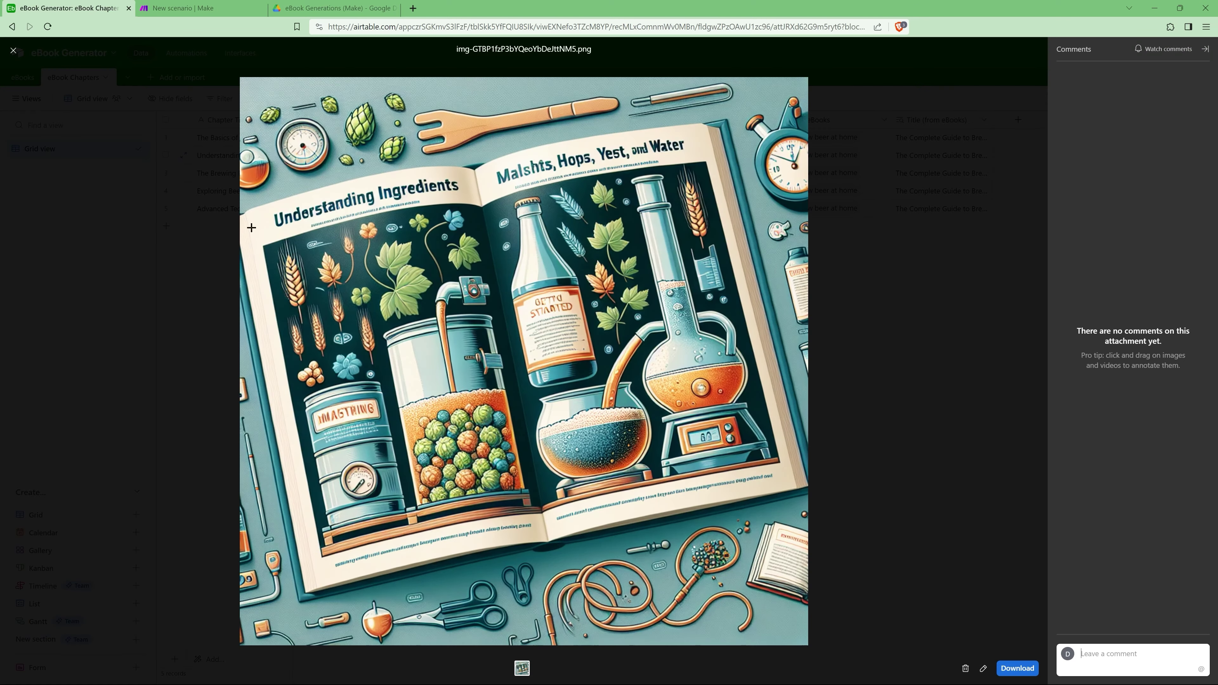
key("Escape")
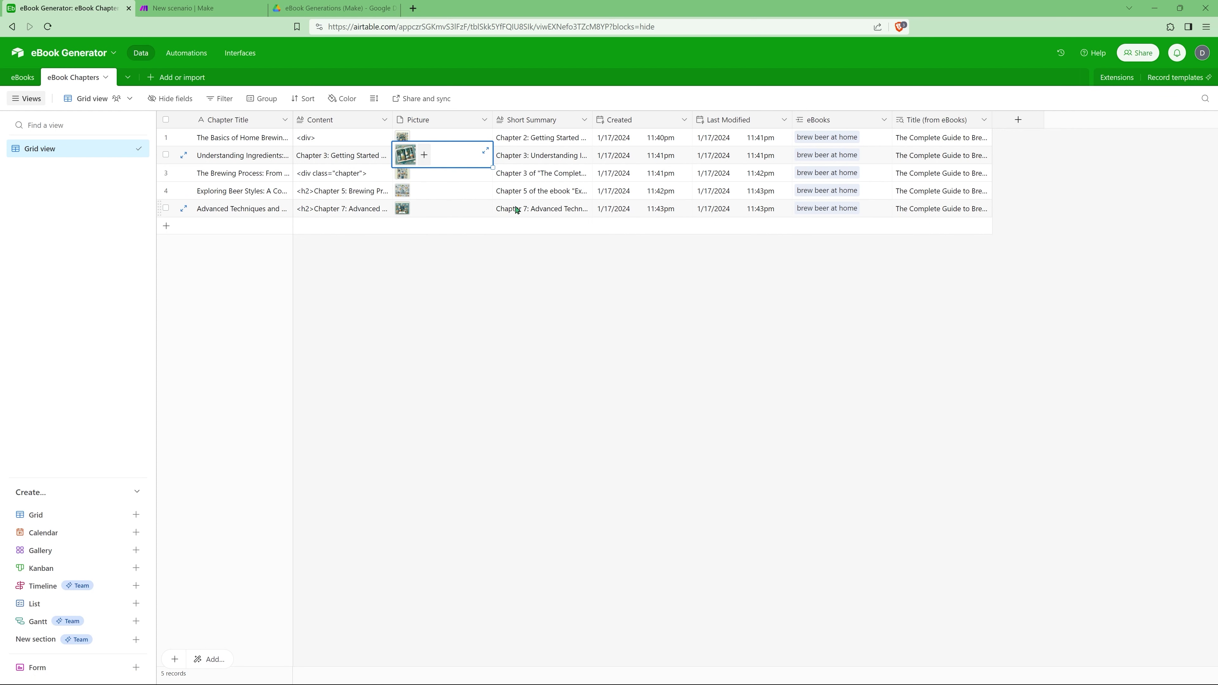
Step: In Make, add a Tools Text aggregator after Update Chapter Record with Iterate over each Chapter as its source module
left_click(212, 9)
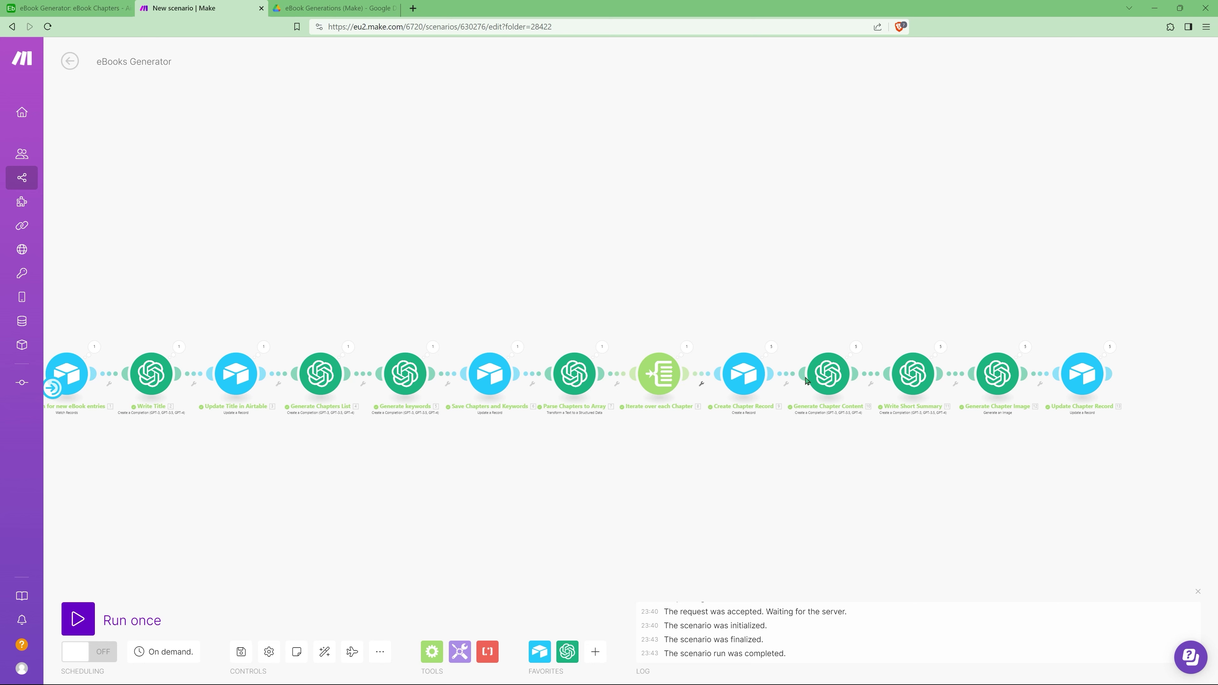
left_click(1113, 373)
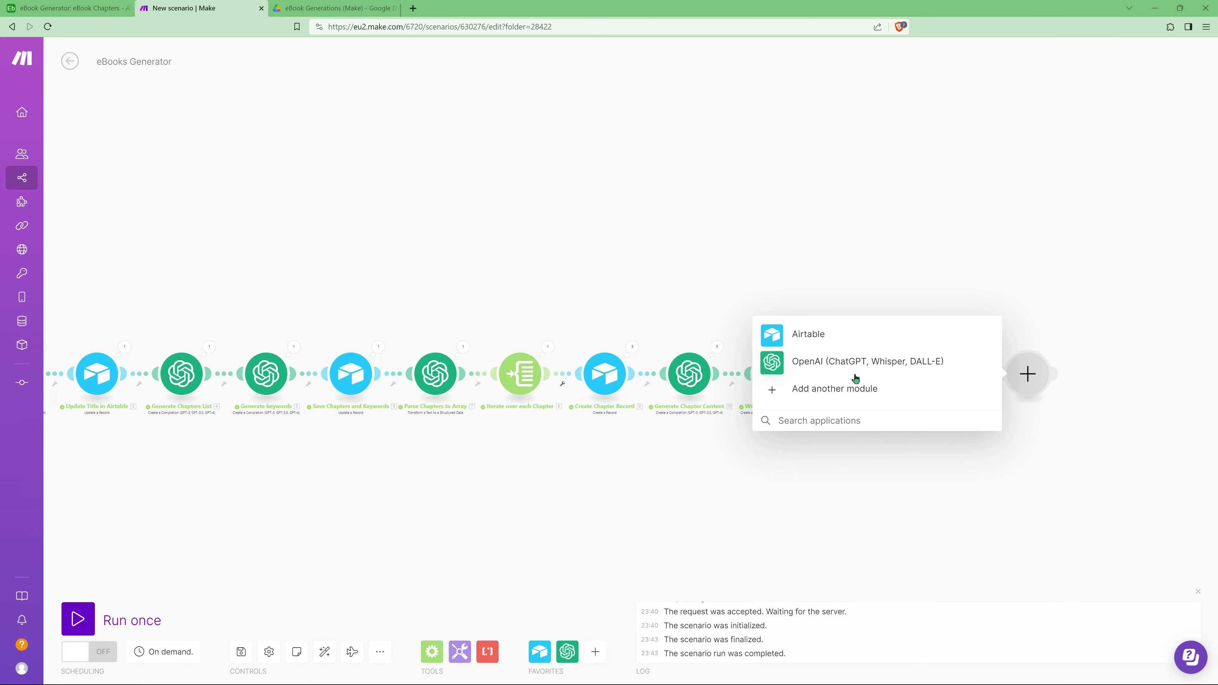
left_click(842, 418)
type("text aggre")
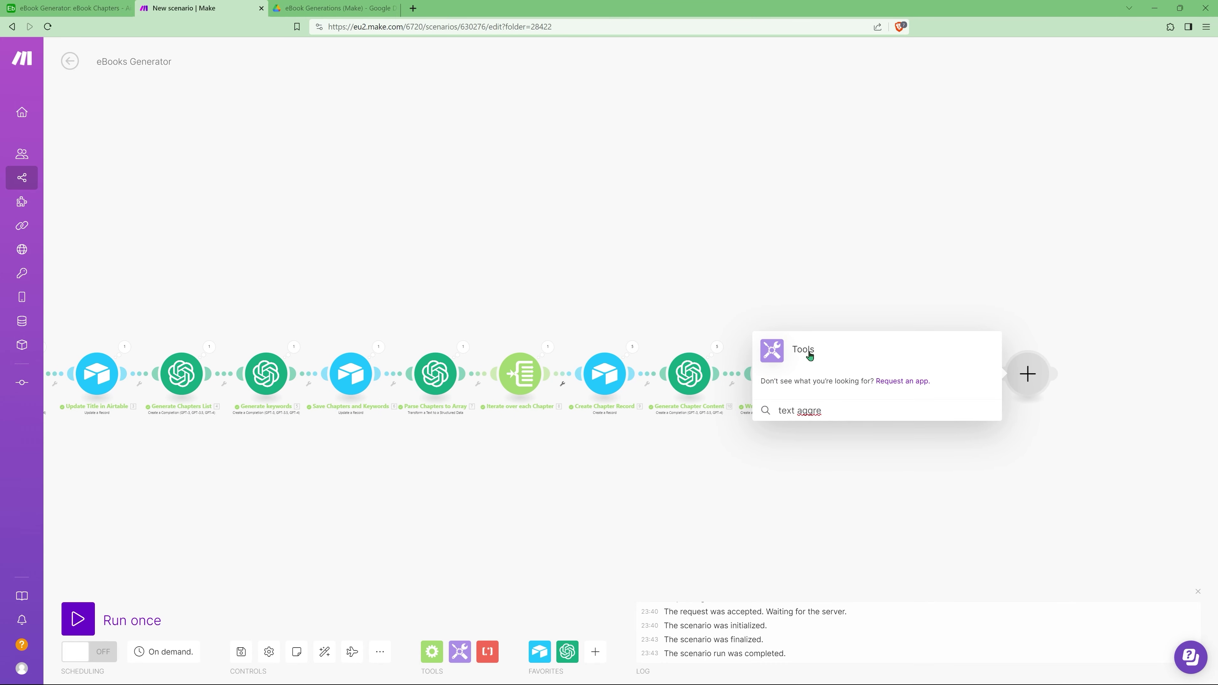
left_click(809, 355)
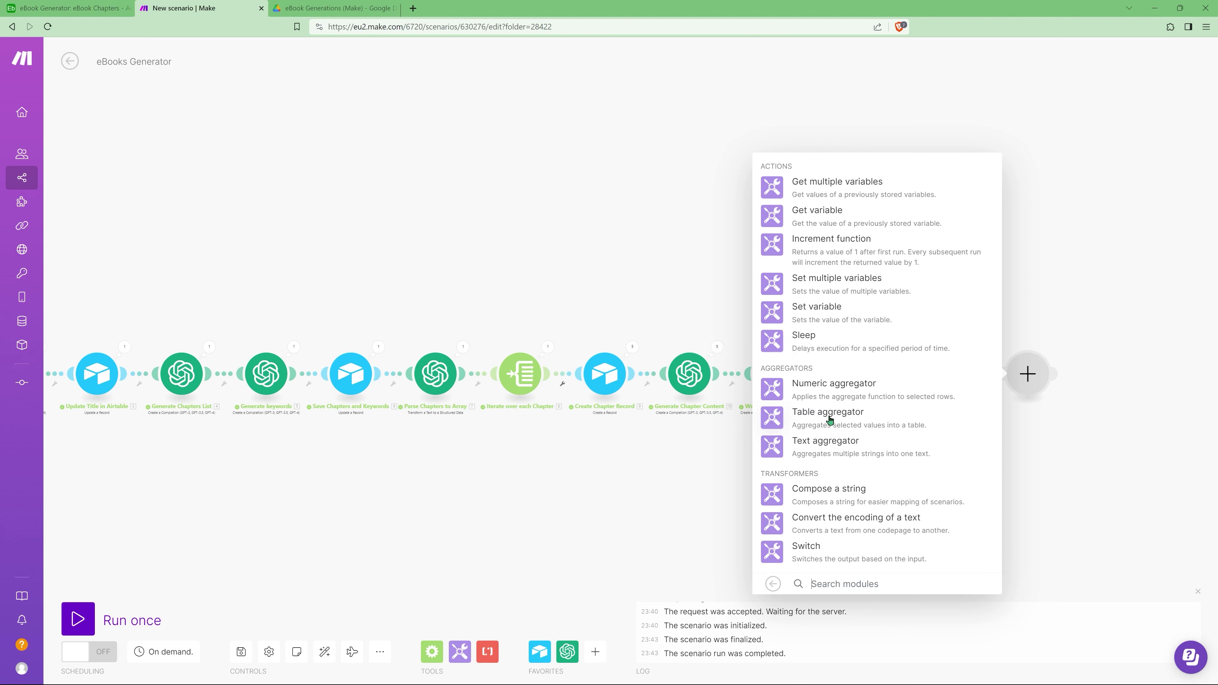
left_click(832, 446)
left_click(851, 362)
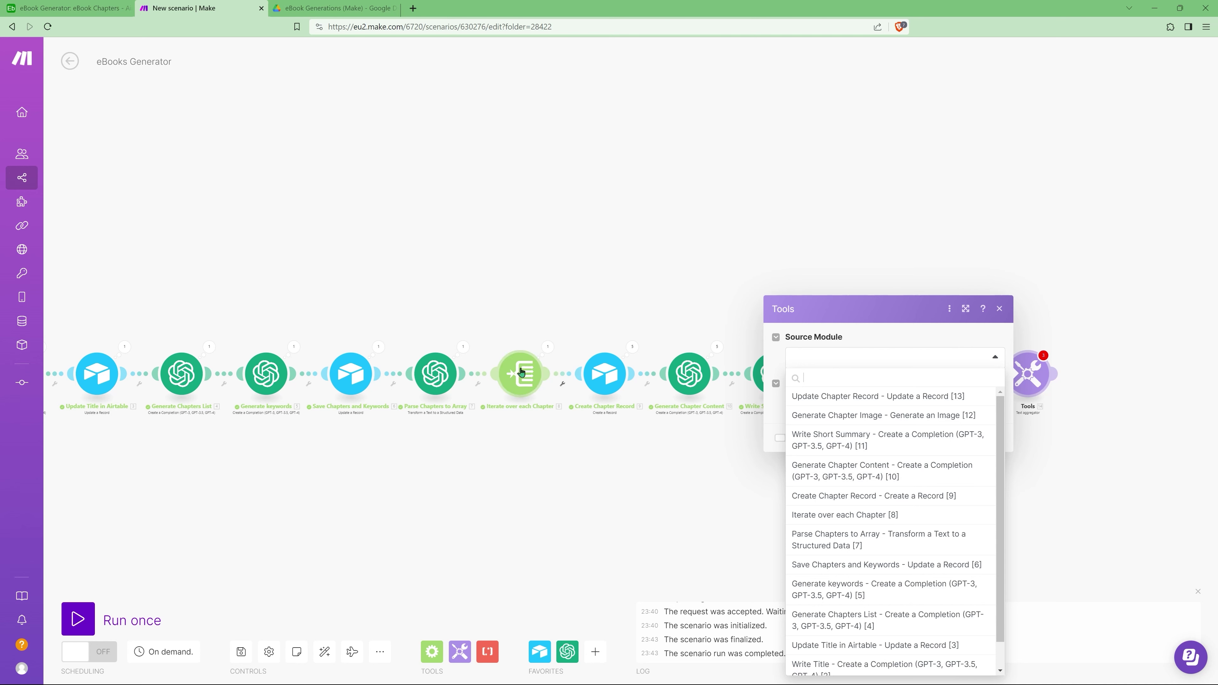
left_click(850, 520)
Step: Start the aggregator's Text with the Chapter Title from Update Chapter Record wrapped in <h1> and </h1></br>, followed by a new line
left_click(882, 404)
type("<h1>")
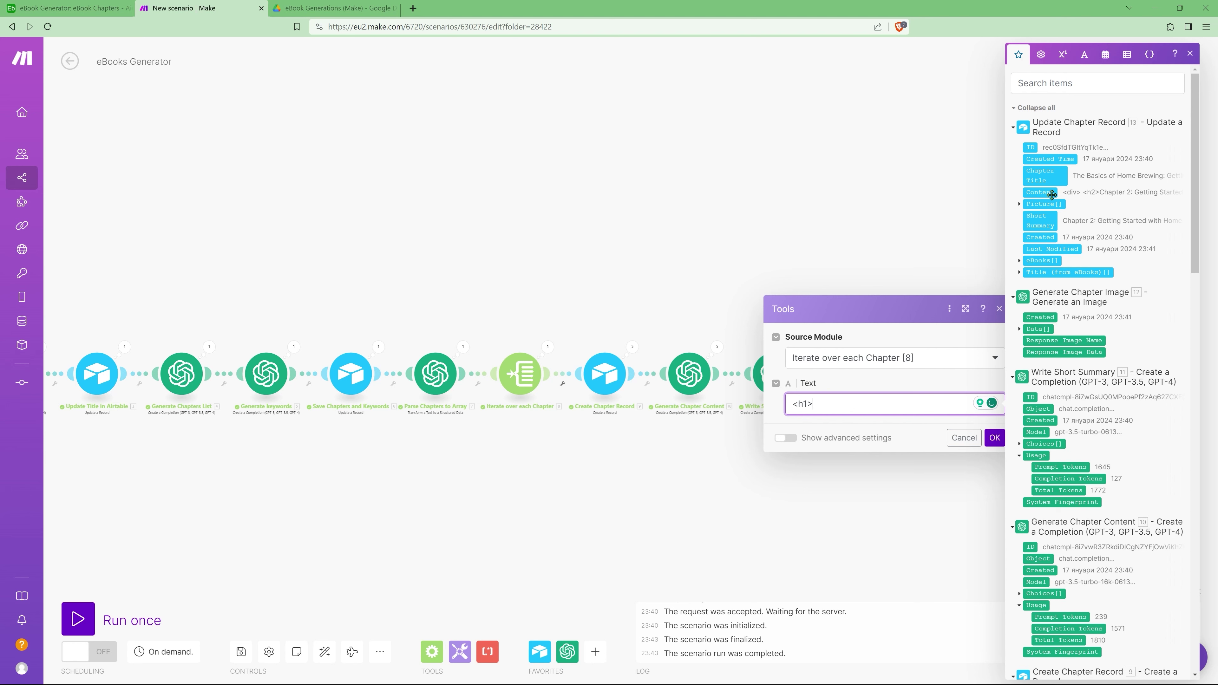
left_click(1045, 175)
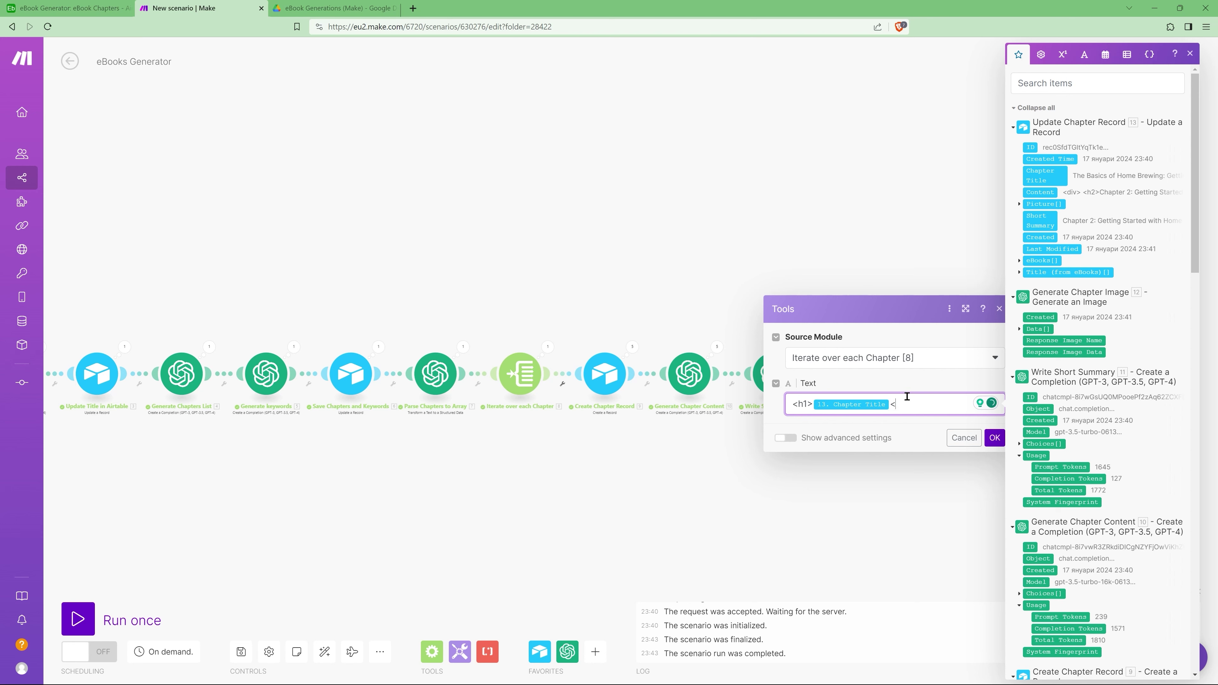
type("</h1></br>")
key("Return")
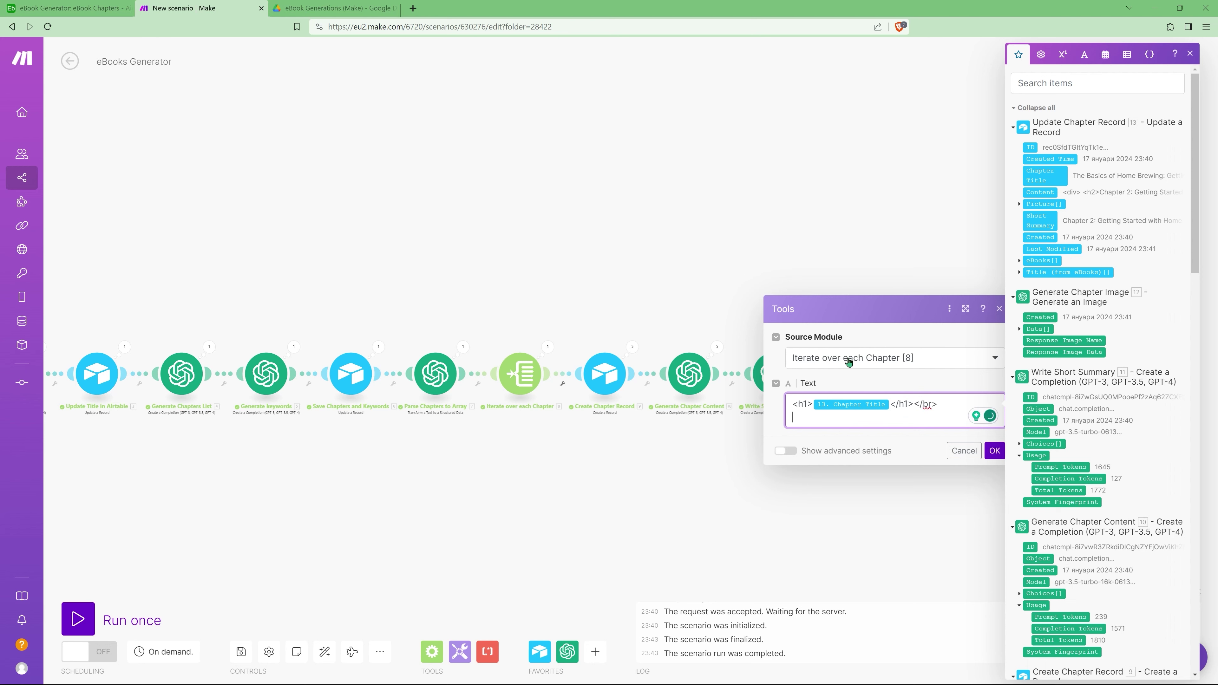
Step: Add an image line to the aggregator's Text: <img src=""></br> with the Picture URL from Update Chapter Record as its source, followed by a new line
type("<img src=\"")
left_click(1019, 204)
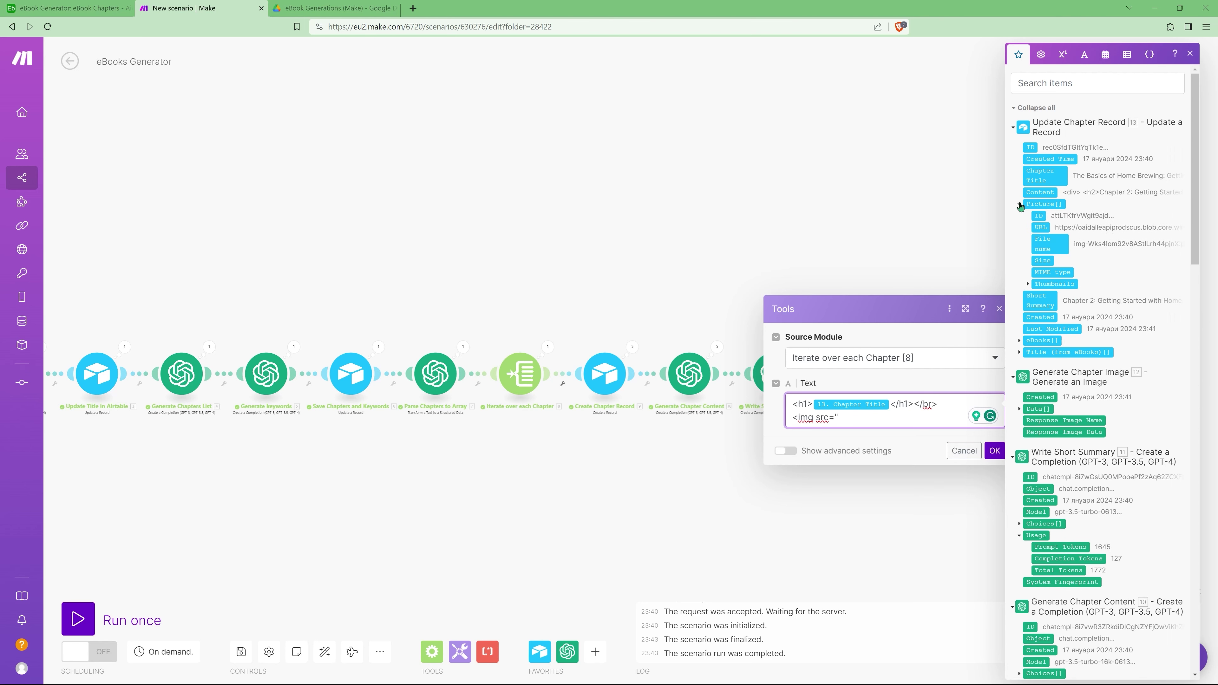
left_click(1039, 226)
type("\"></br>")
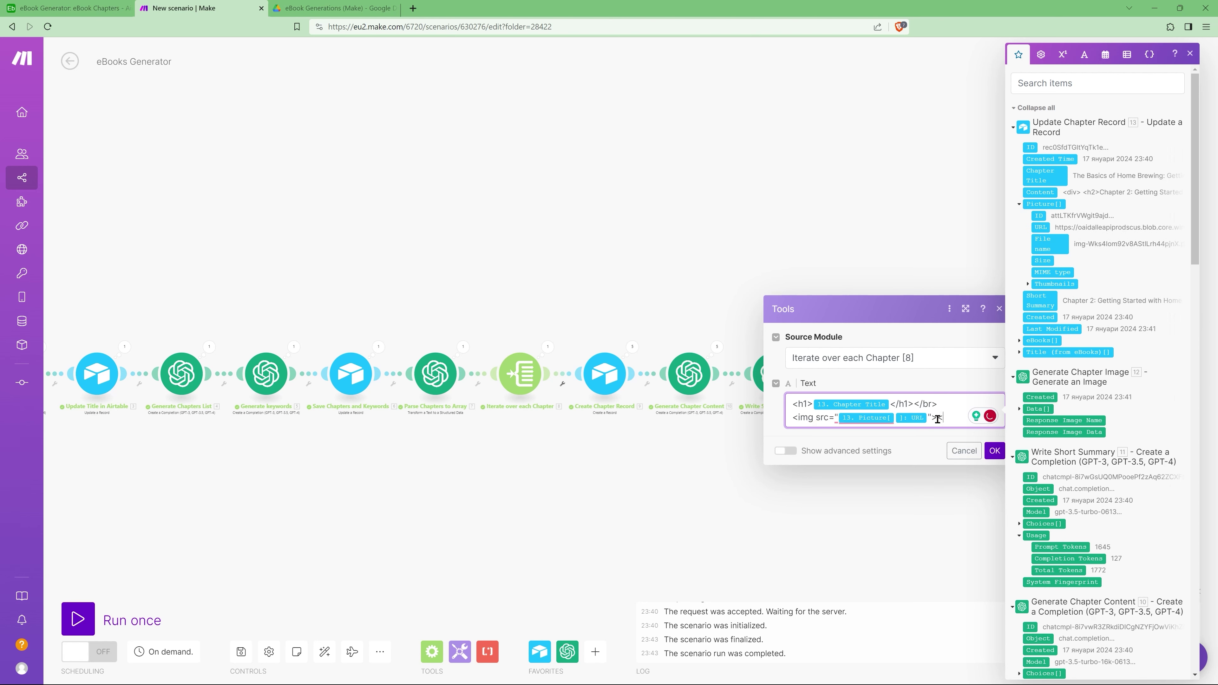
key("Return")
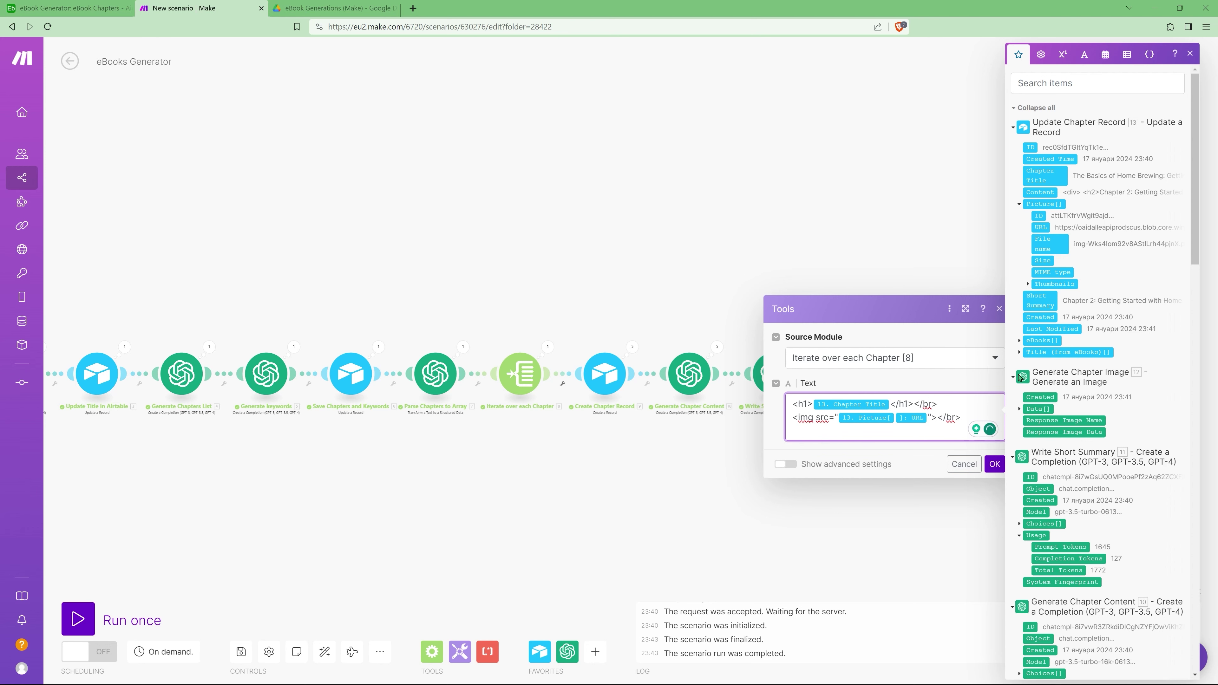
Step: Append the Content of Update Chapter Record followed by </br> to the aggregator's Text and close its settings
left_click(1039, 192)
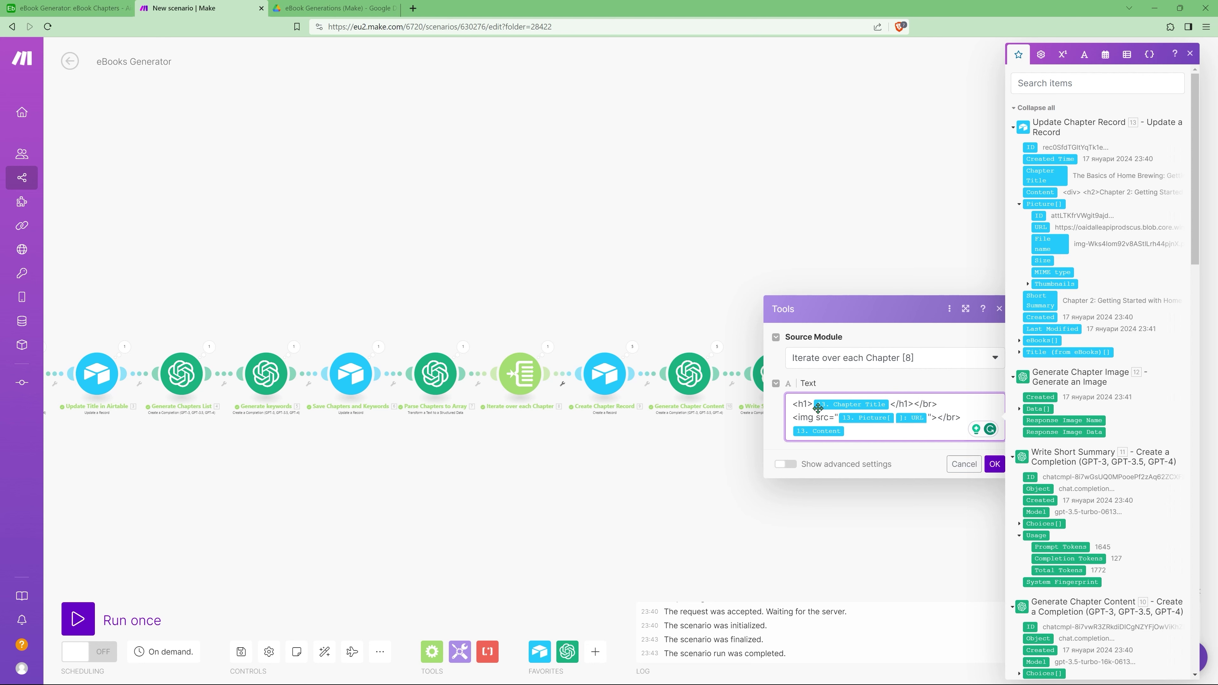
type("</br>")
left_click(895, 486)
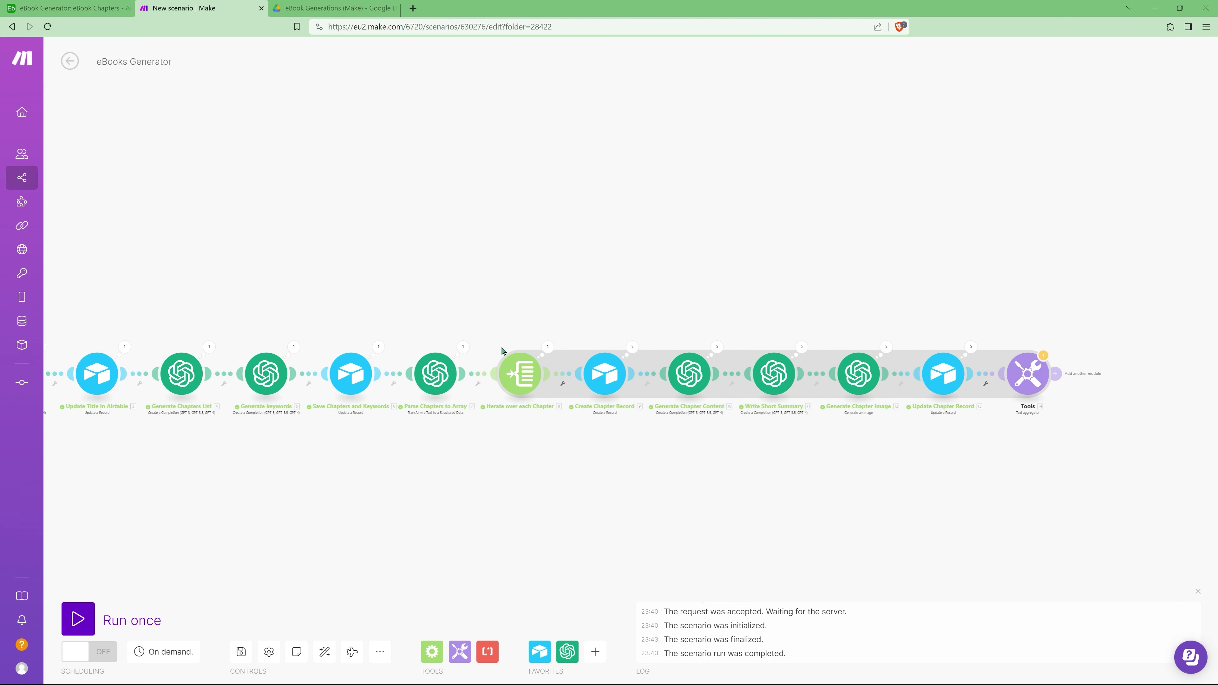
Step: Switch to Airtable to review the eBooks table's columns, and return to the Make scenario
left_click(69, 8)
left_click(26, 78)
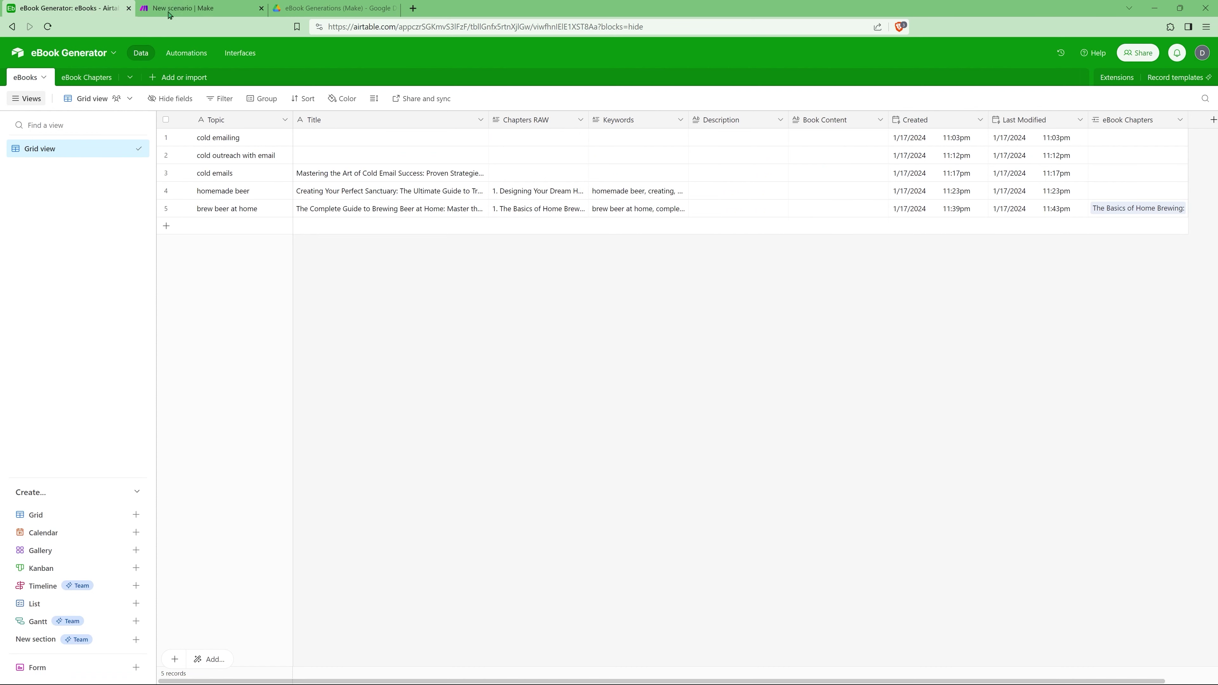
left_click(177, 14)
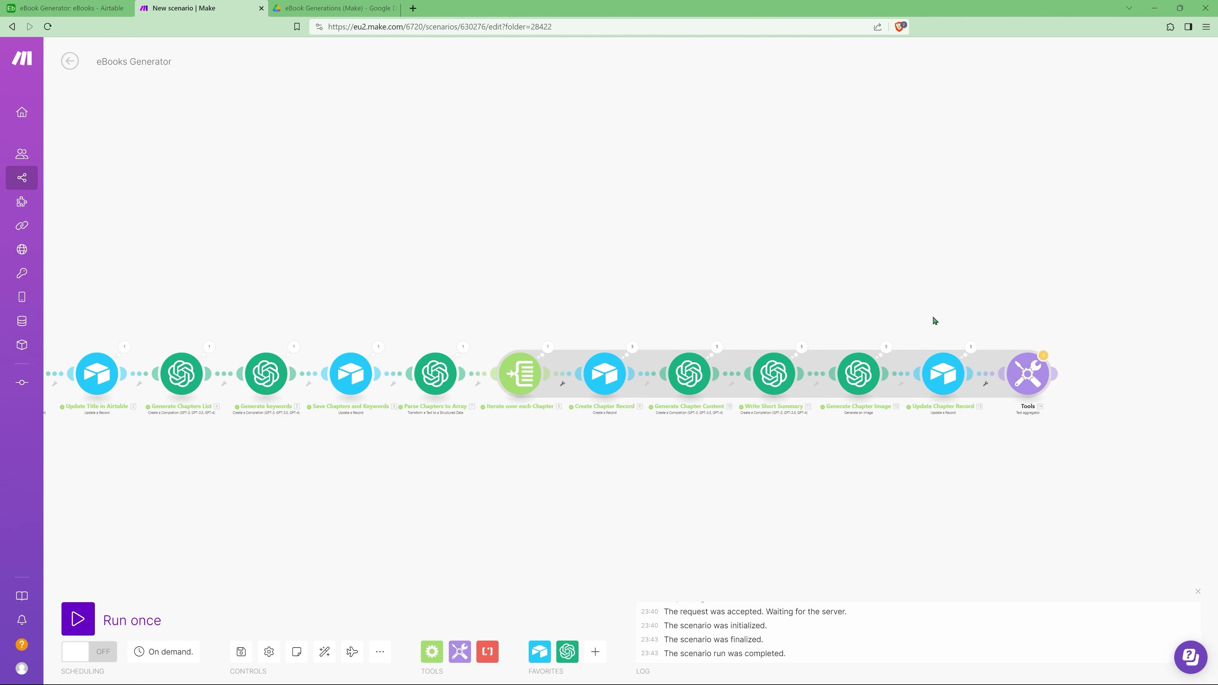
Step: Add an OpenAI Create a Completion module after the Text aggregator, with the Create a Chat Completion (GPT Models) method and the gpt-3.5-turbo-16k model
left_click(1065, 377)
left_click(851, 356)
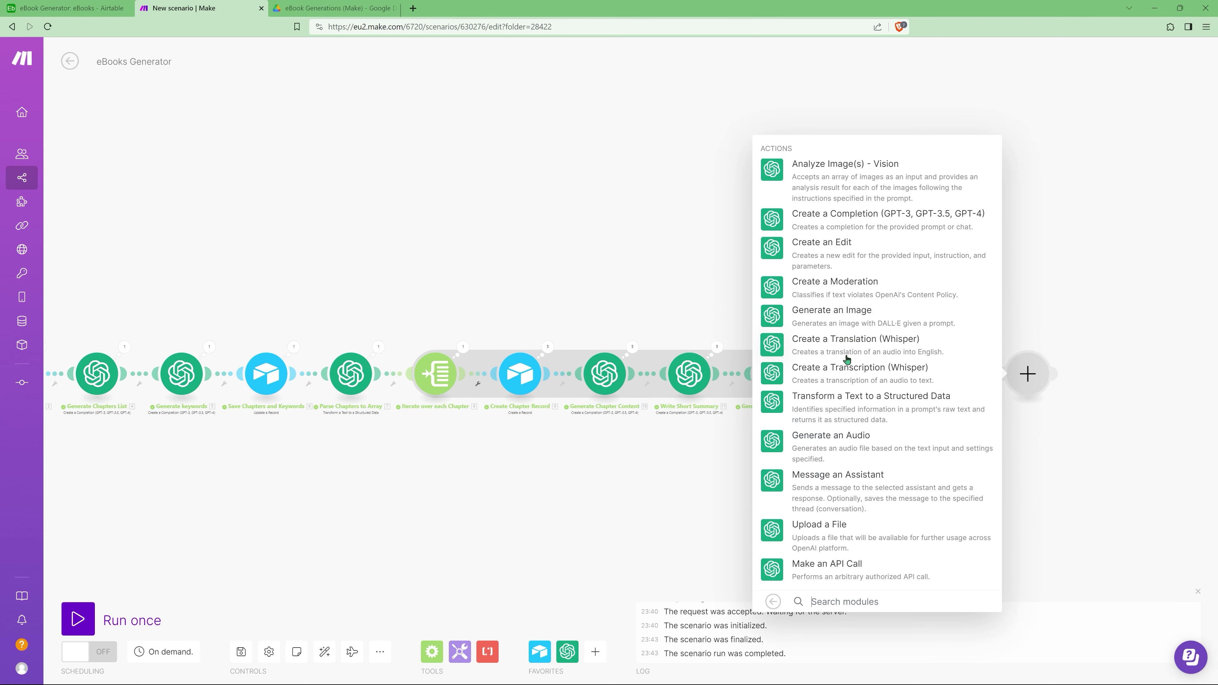
left_click(851, 223)
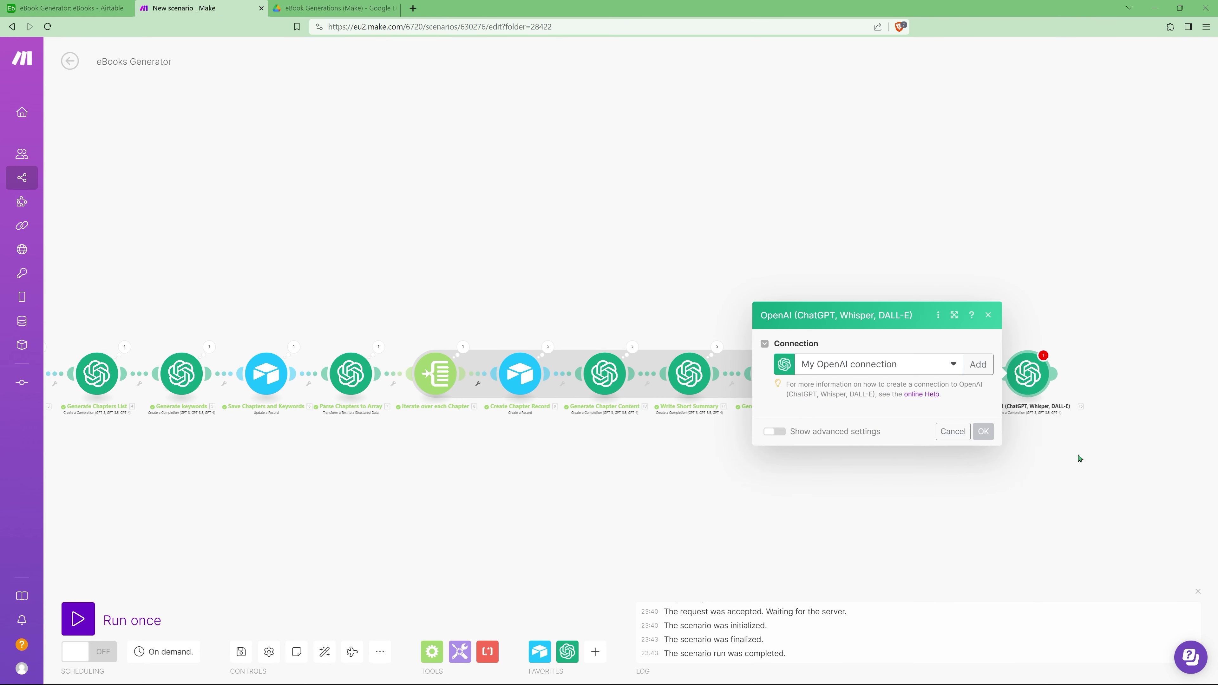
left_click(809, 403)
left_click(853, 460)
left_click(800, 457)
left_click(837, 432)
Step: Add a System message describing a professional ebook writer with 20 years of experience, detailed and factually correct content, and a clear, concise, formal style
left_click(822, 441)
left_click(906, 473)
type("You are a professional ebook writer with 20 years of experience in writing highly-detailed instructional ebooks on various topics within business, development, etc. You focus on providing detailed, factually correct, and well-researched content, ensuring each ebook is informative and authoritative. Your style is clear, concise, and maintains a formal tone.")
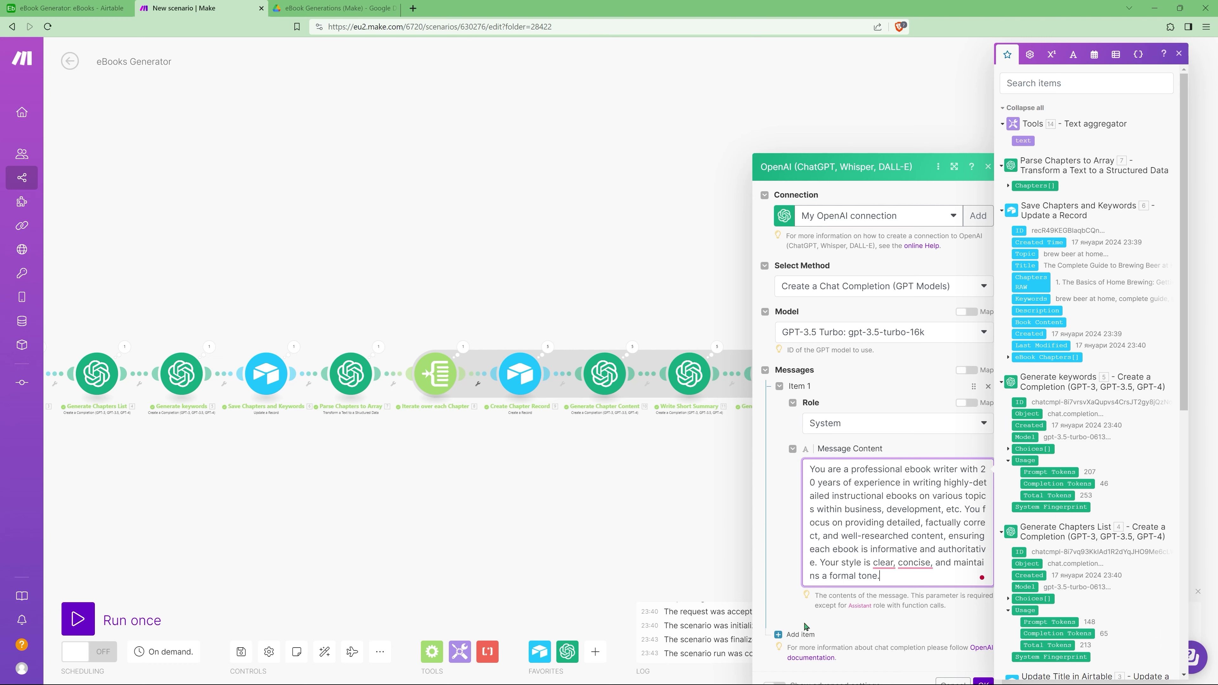
Step: Add a User message: "Write a highly converting ebook description for an ebook called "[Title]" with keywords "[Keywords]", mapping both from Save Chapters and Keywords
left_click(781, 639)
left_click(840, 513)
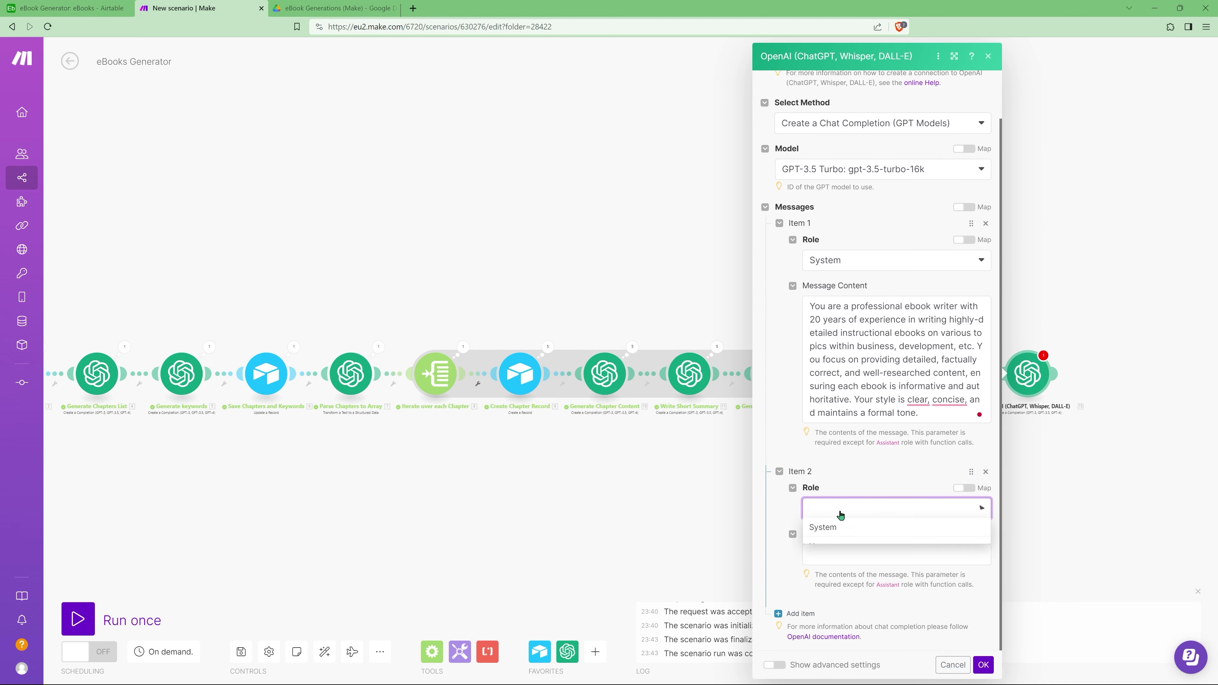
left_click(842, 545)
left_click(844, 549)
type("Write a highly convert")
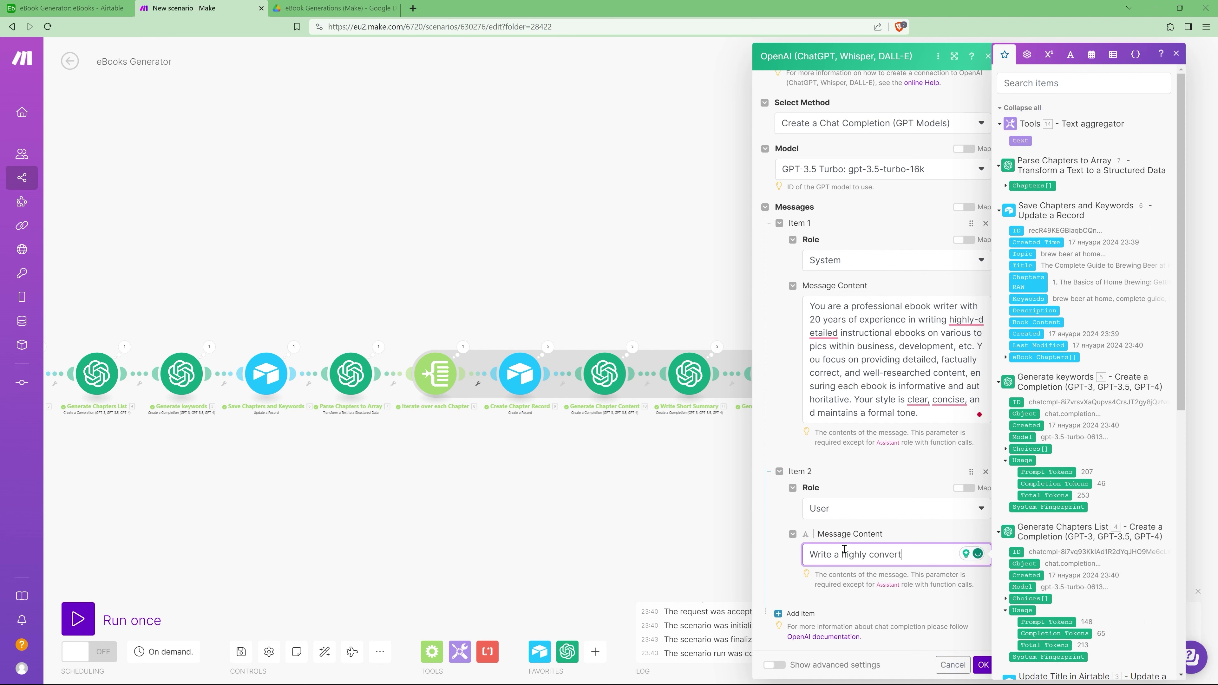
type("ing ebook description for an ebook called \"")
left_click(1023, 265)
type("\" with ")
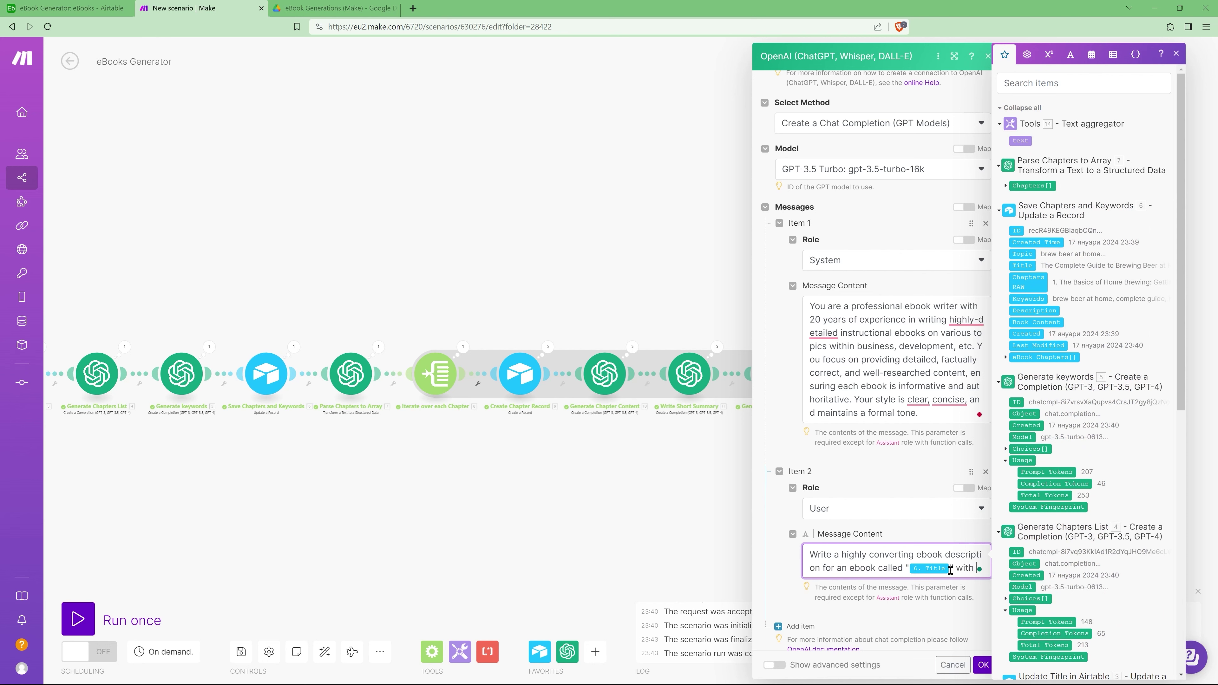
type("keywords \"")
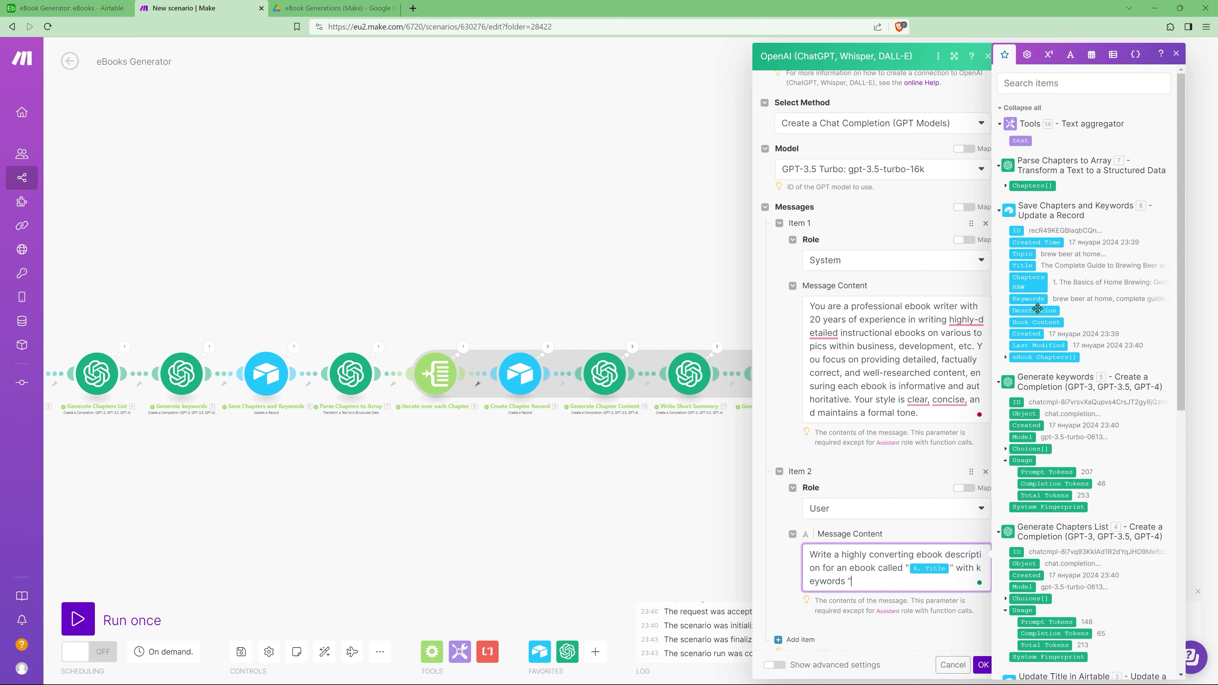
left_click(1029, 298)
Step: Continue the User message with "Here's a part of the content of the book:" and a new line
type("\". Here's ")
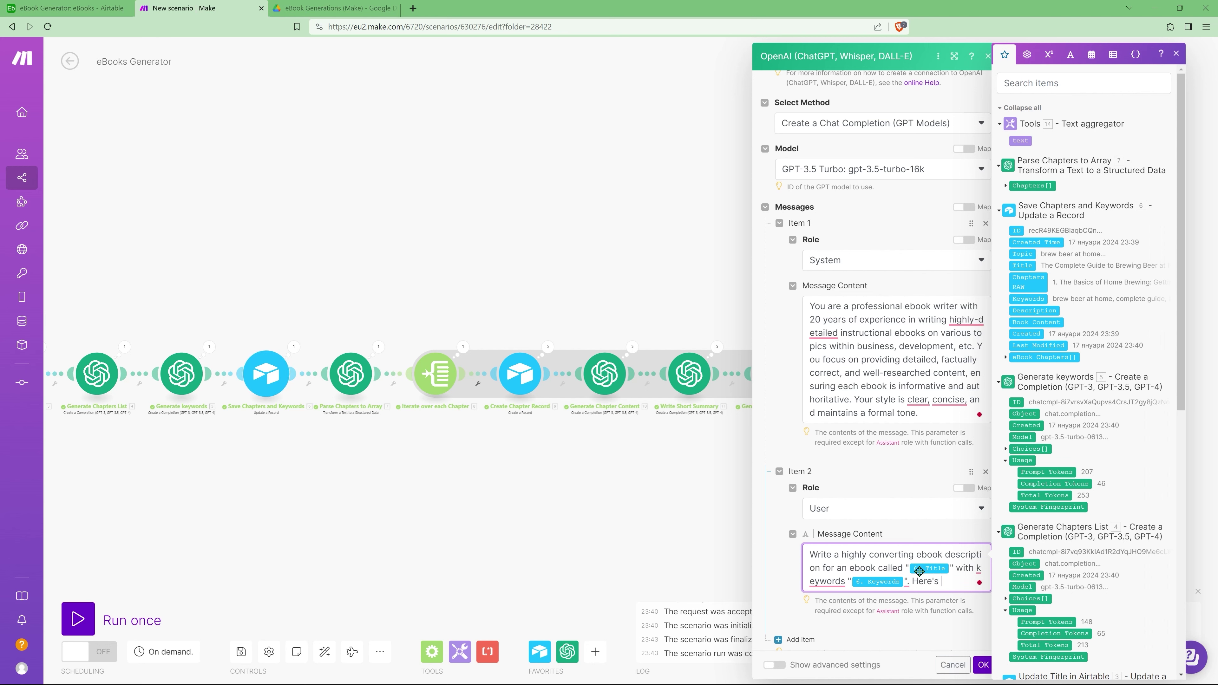
type("a part of the ")
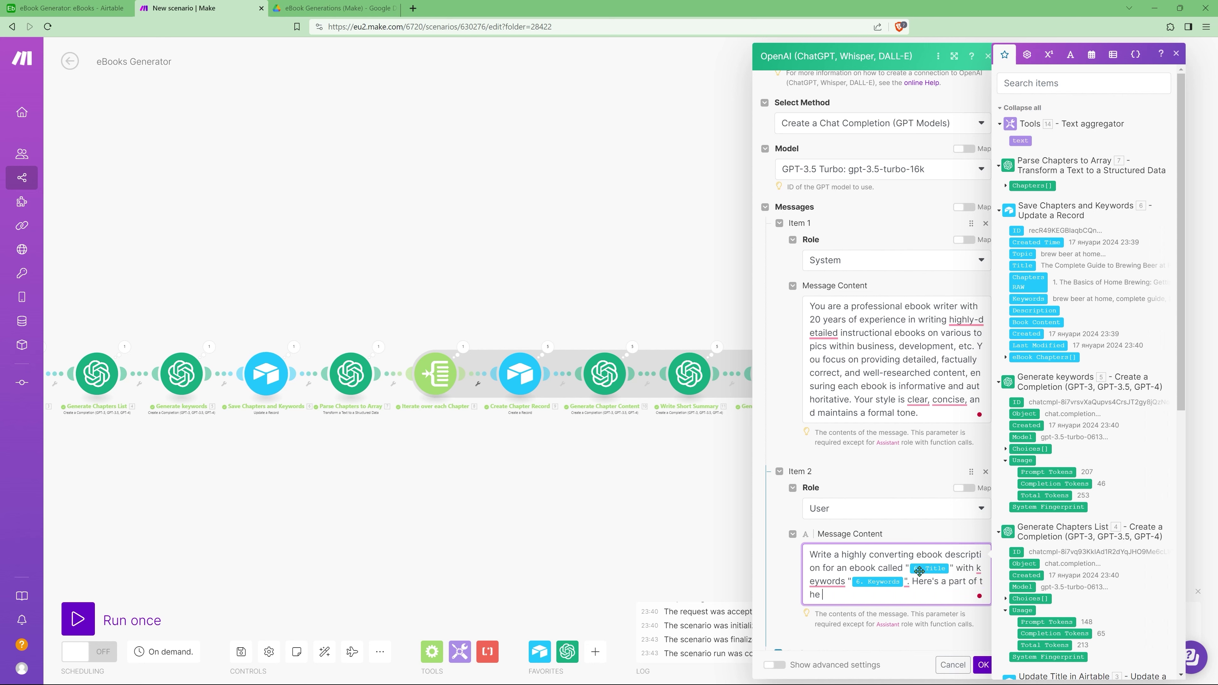
type("content of the book:")
key("Return")
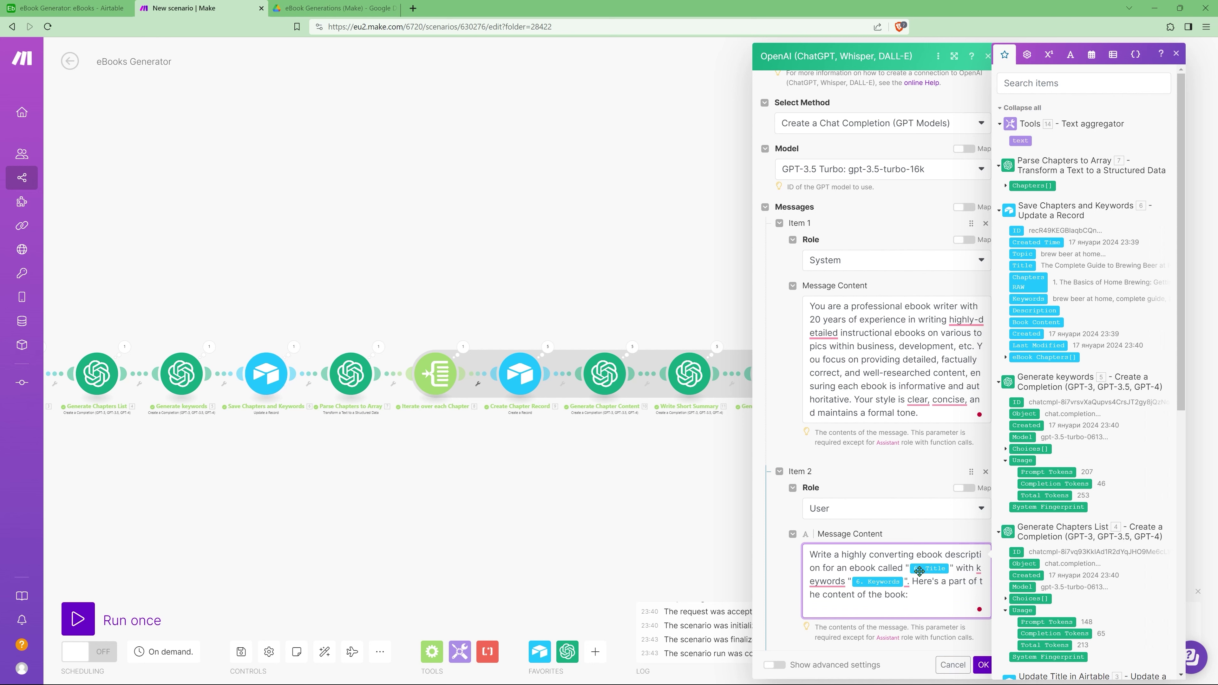
Step: End the User message with a substring function on the Text aggregator's text, from 0 to 35000, and save the OpenAI module
left_click(1069, 54)
left_click(1139, 575)
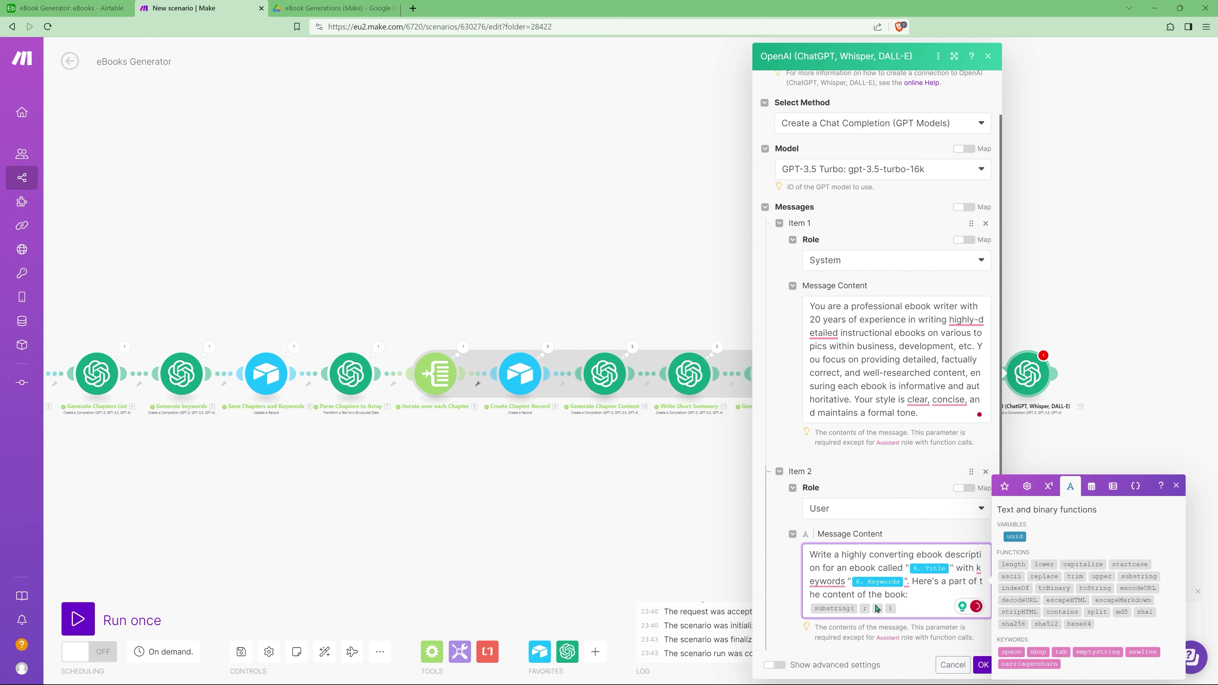
left_click(858, 608)
left_click(1004, 486)
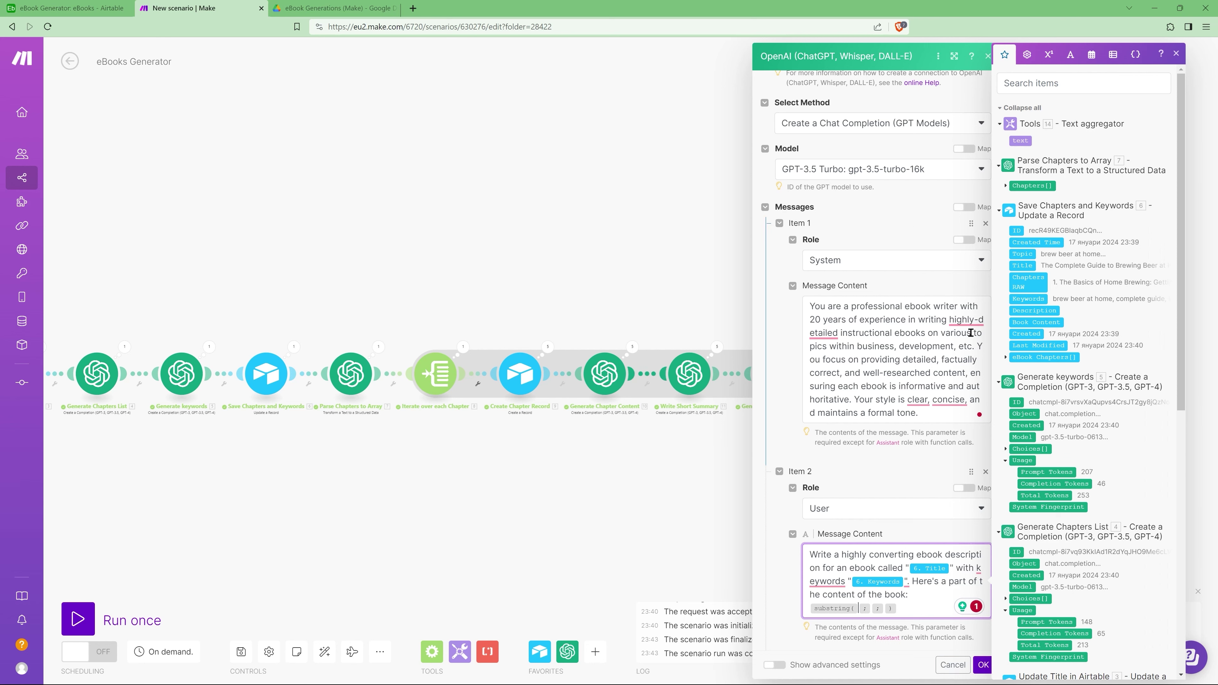
left_click(1021, 140)
type("0")
key("Right")
type("35000")
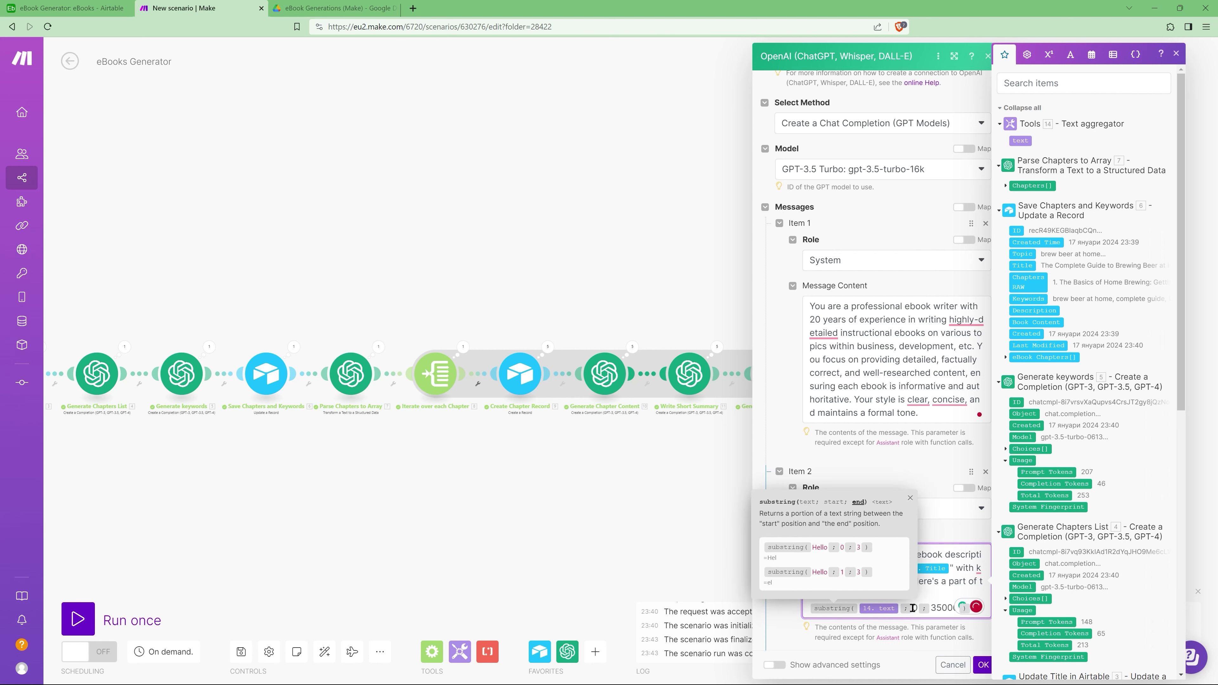
left_click(981, 666)
Step: Rename the new OpenAI module as Generate Description
right_click(1033, 377)
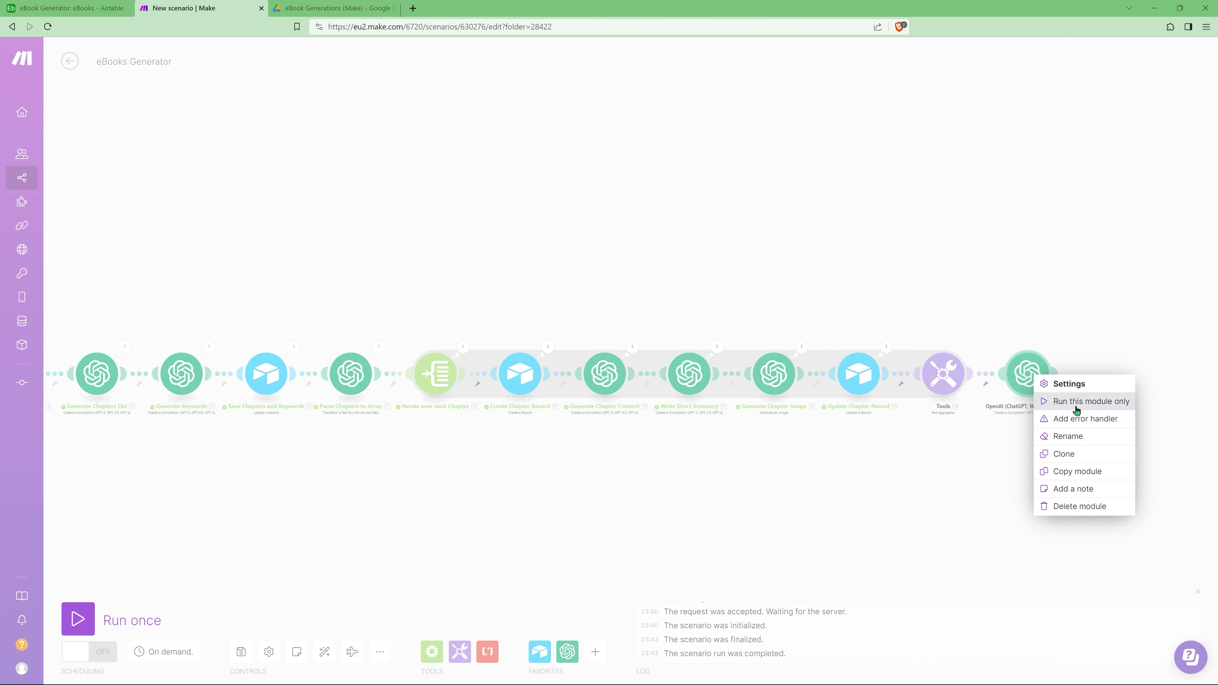
left_click(1067, 436)
type("Generate Description")
key("Return")
Step: Add a Google Docs Create a Document module after Generate Description
left_click_drag(1073, 440, 913, 440)
type("e")
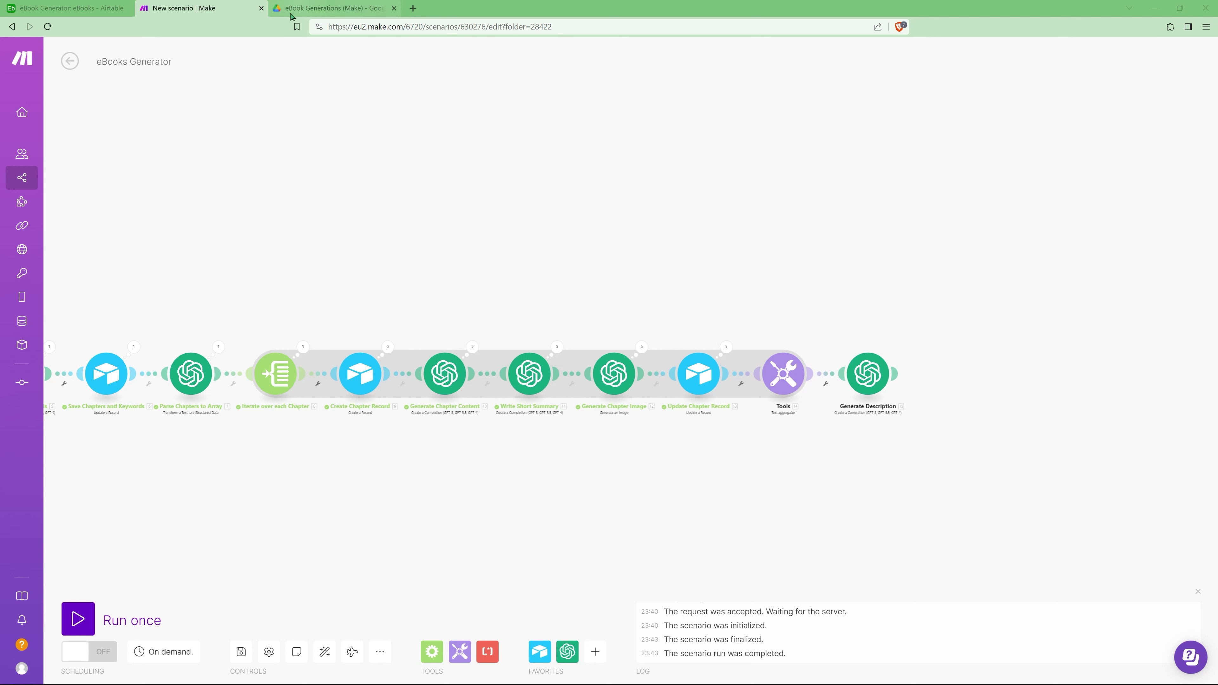
left_click(901, 375)
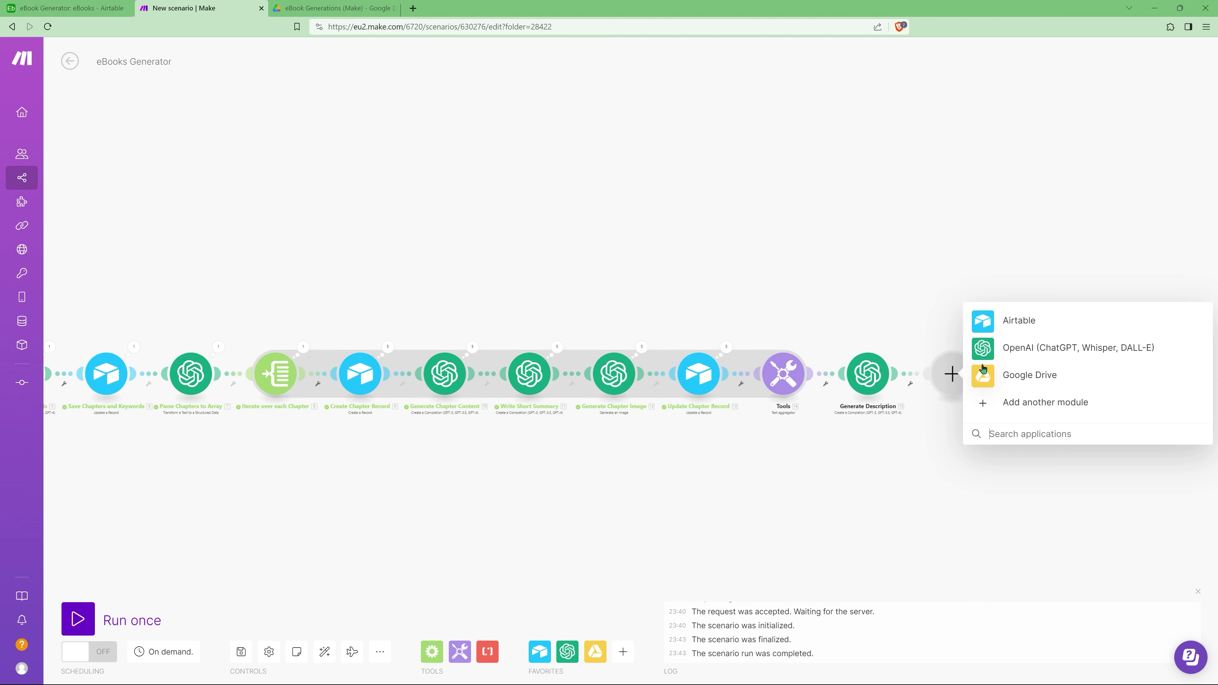
left_click(1024, 416)
type("a")
key("BackSpace")
type("docs")
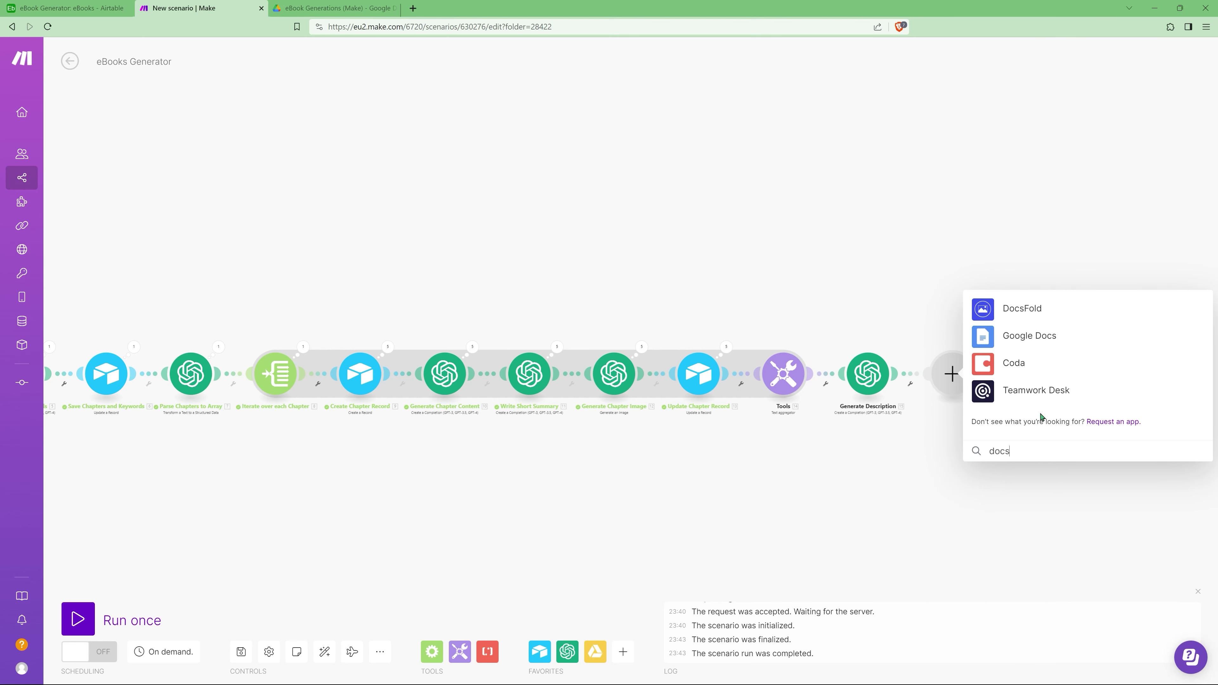
left_click(1041, 334)
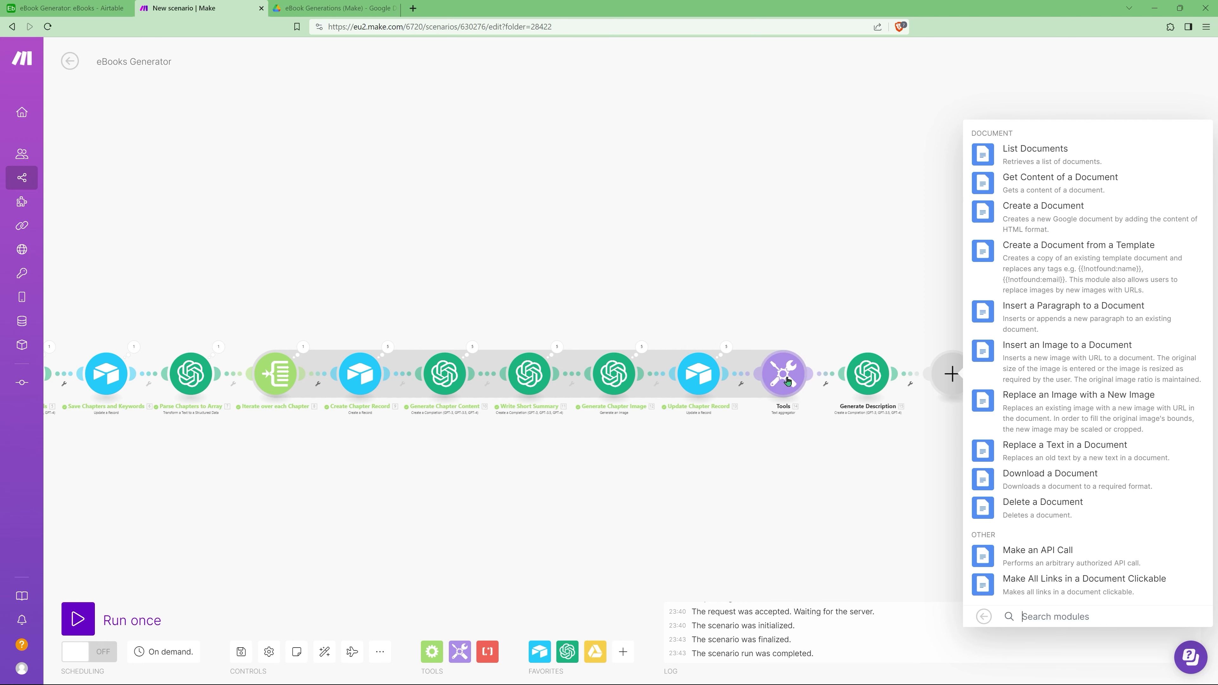
left_click(1031, 207)
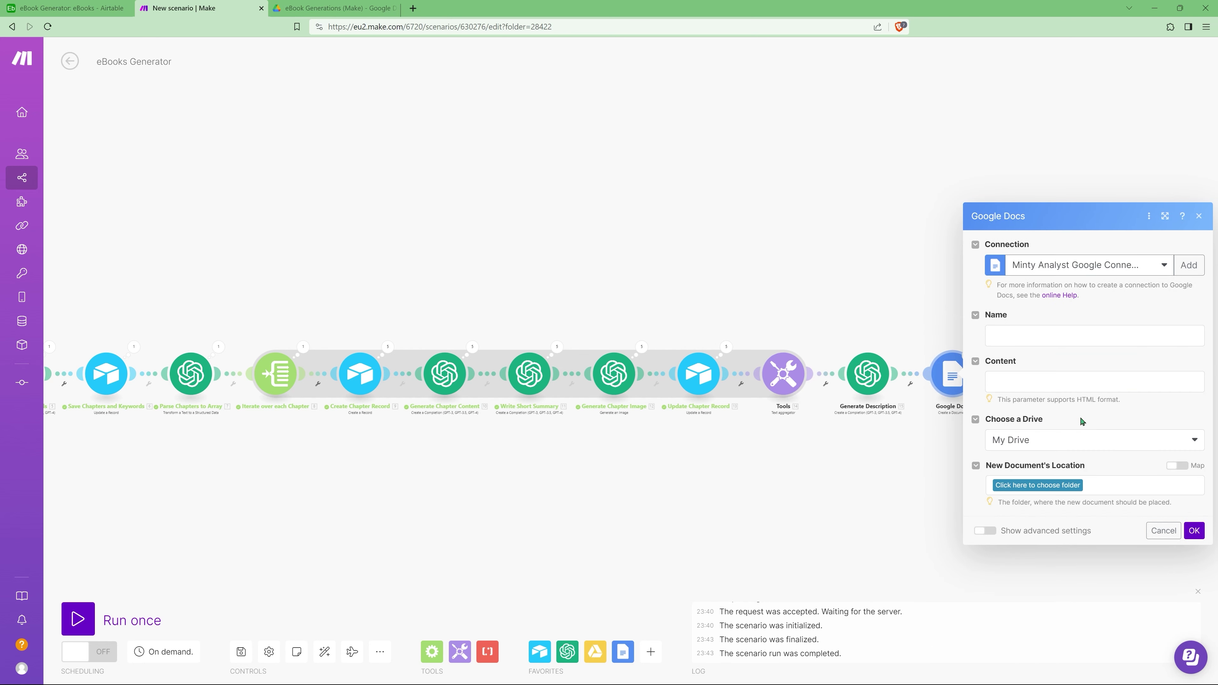
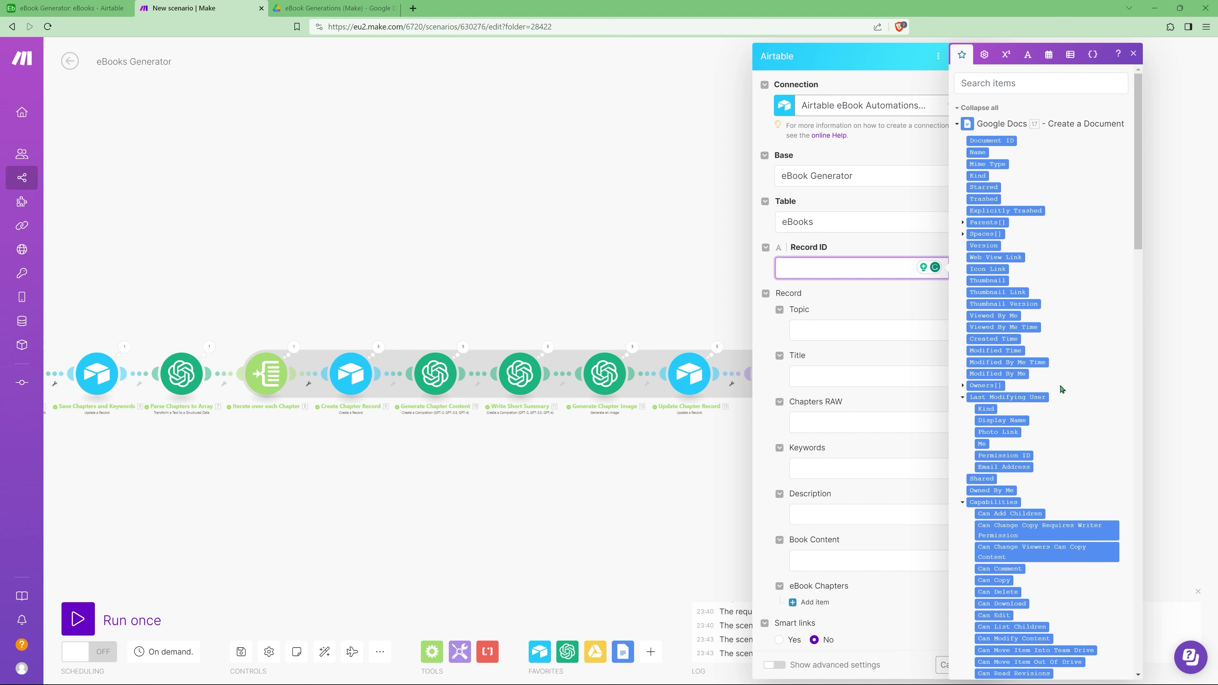
Step: In the Airtable eBooks update, map Record ID to the Watch for new eBook entries ID and Description to Generate Description's Choices Message Content
left_click(973, 538)
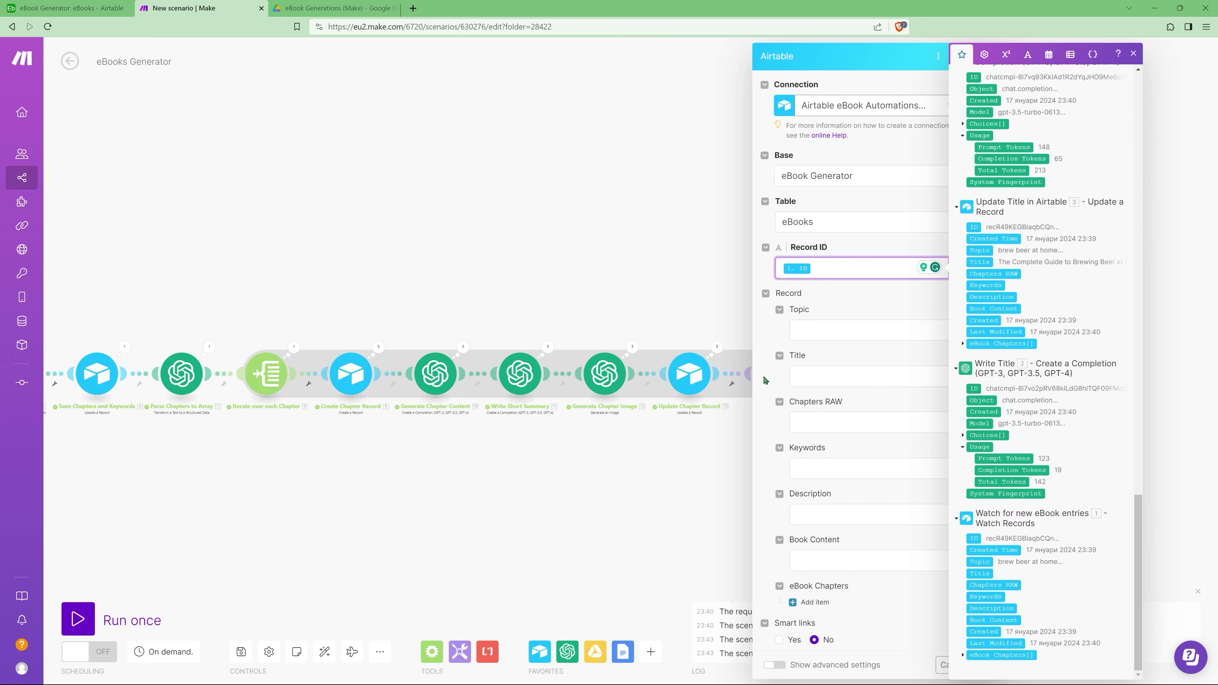
left_click(819, 516)
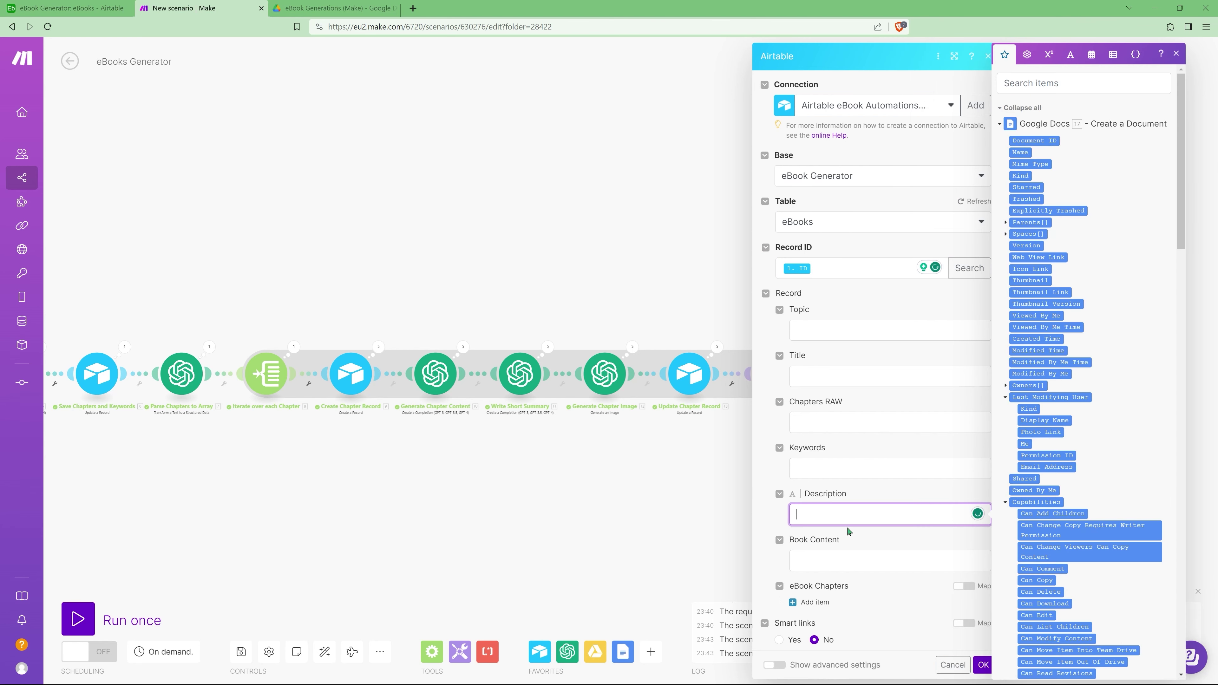
scroll(1083, 431, "down", 5)
scroll(1082, 431, "down", 8)
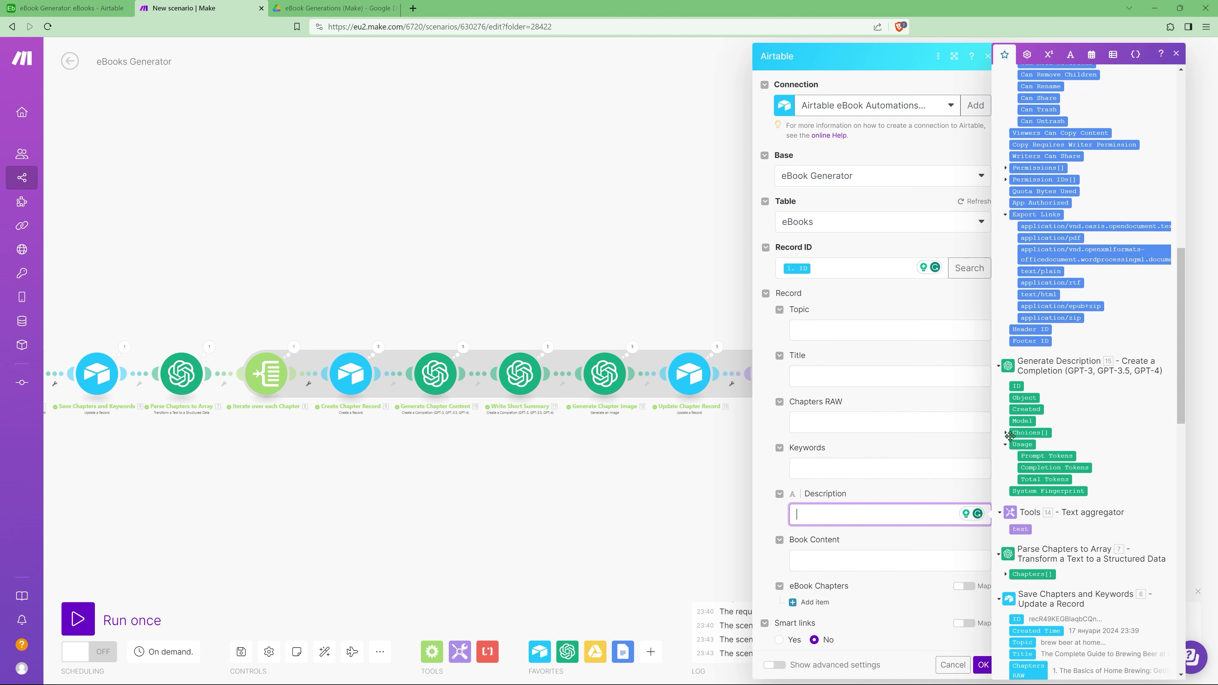
left_click(1006, 433)
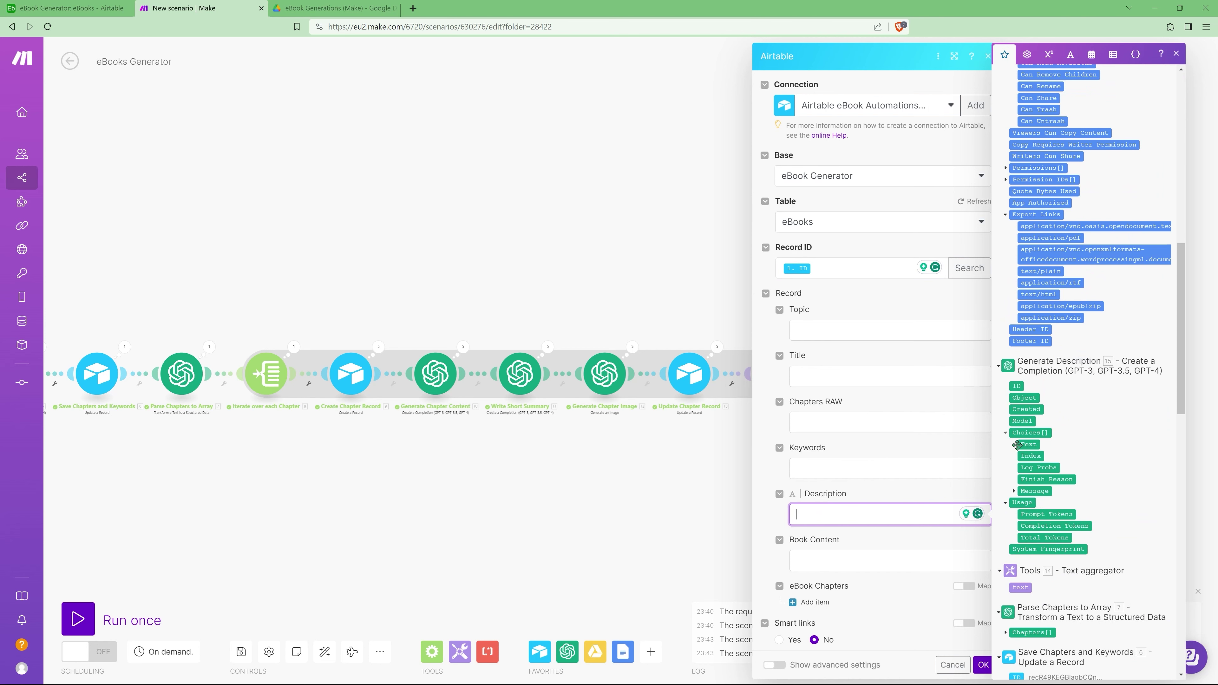
left_click(1014, 491)
left_click(1045, 514)
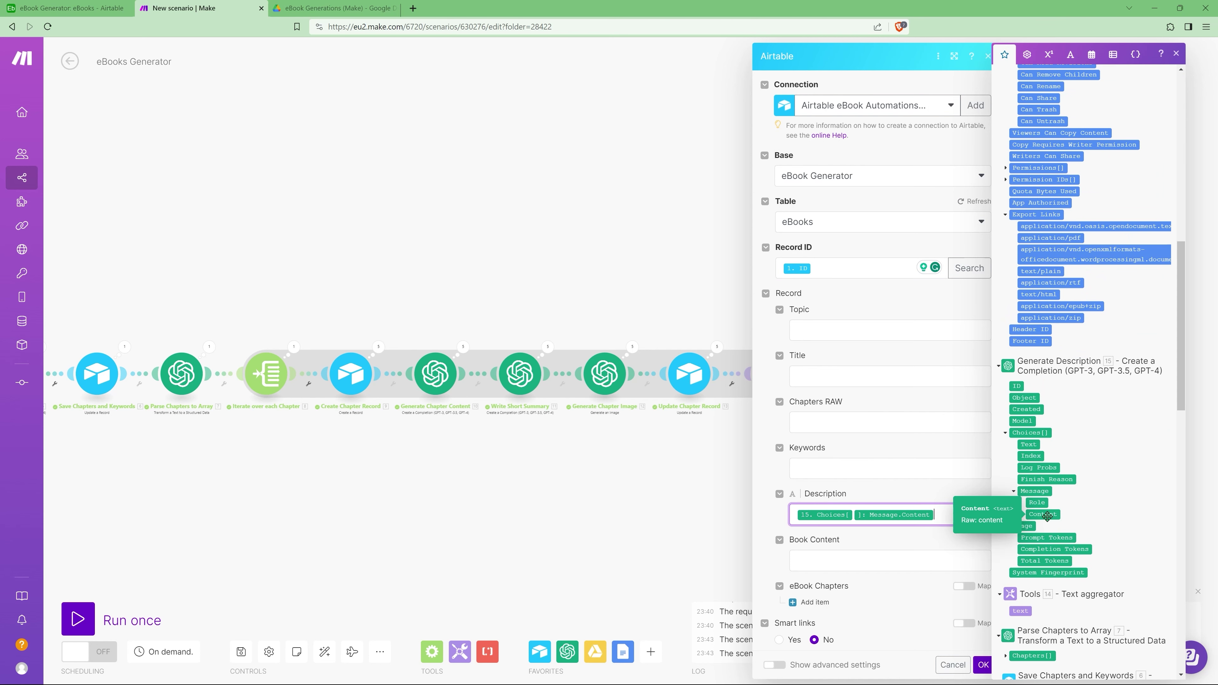
Step: Map the Airtable record's Book Content to the Text aggregator's text and save the module
left_click(828, 562)
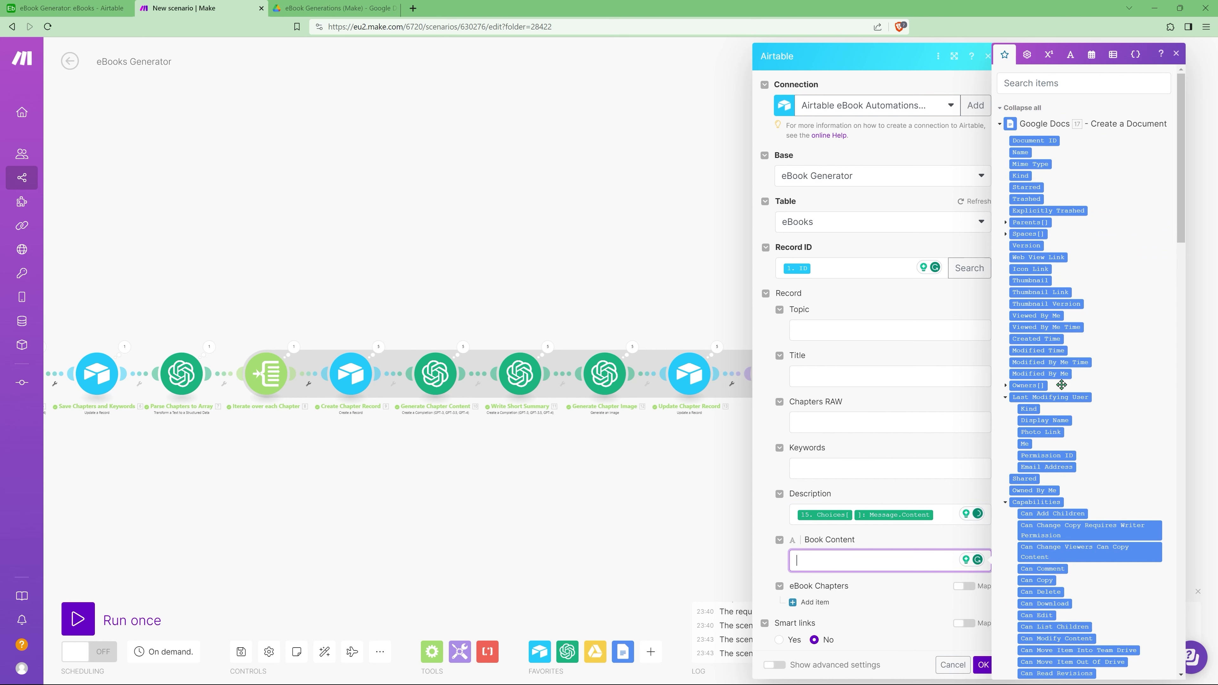
scroll(1089, 507, "down", 20)
left_click(1020, 222)
left_click(973, 668)
left_click(982, 665)
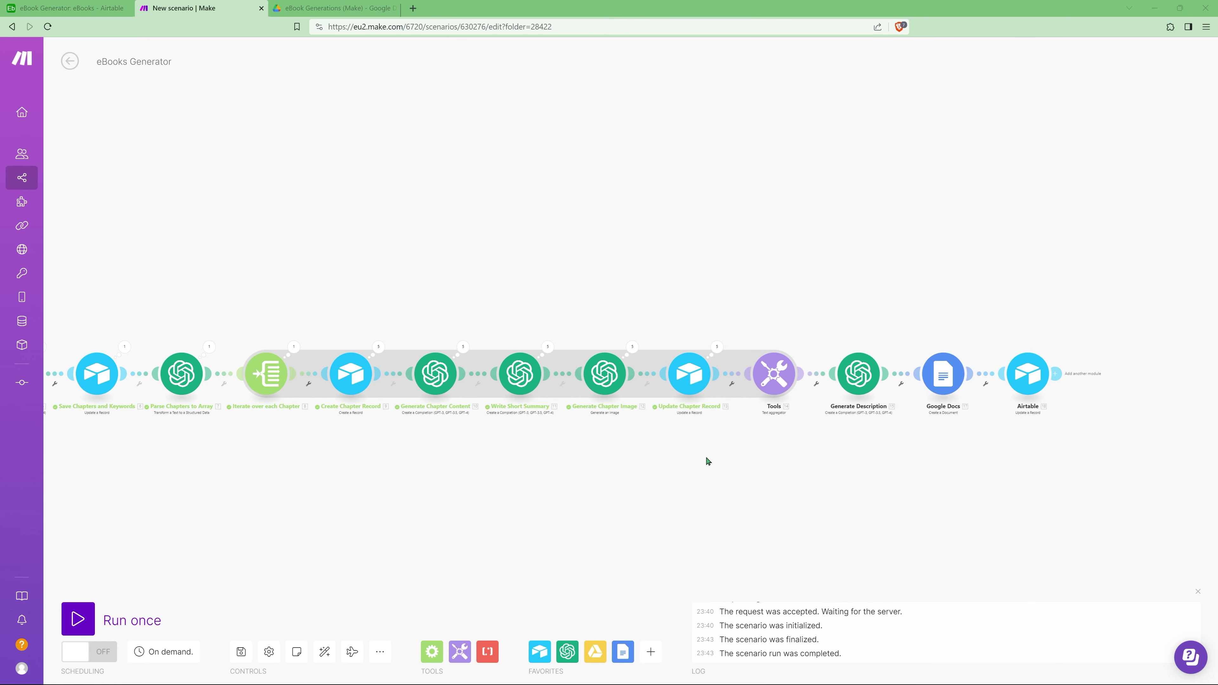
scroll(681, 379, "left", 2)
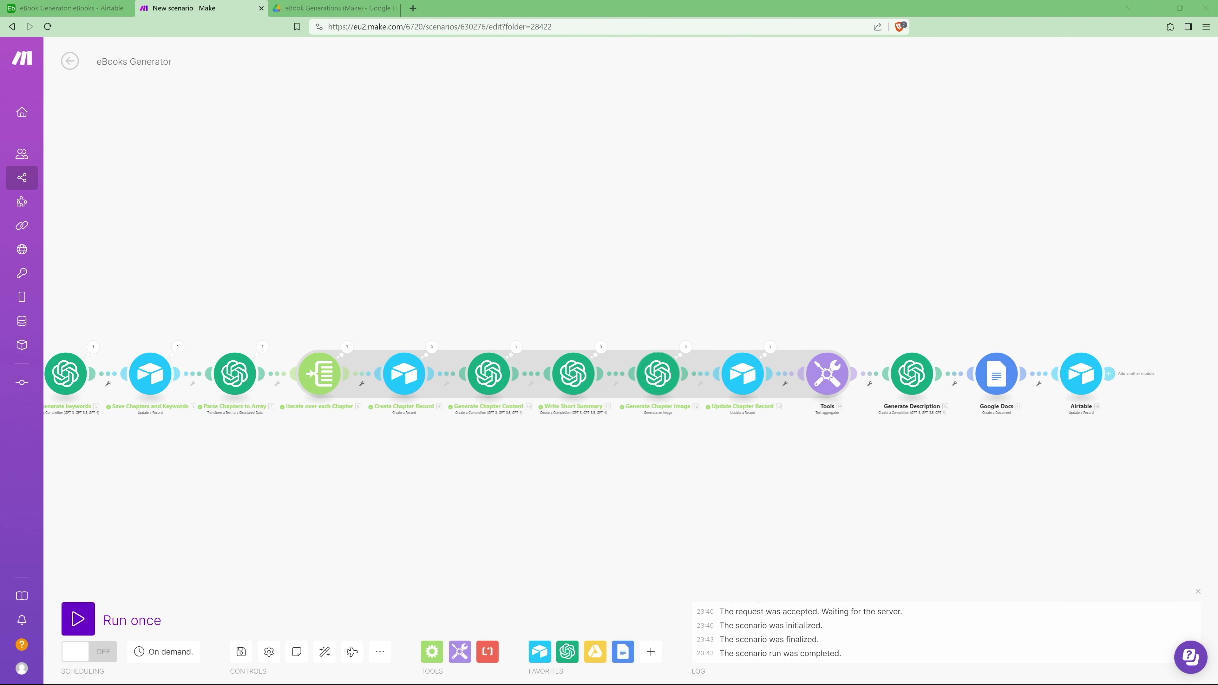
Step: Add an Airtable eBooks record with the topic giving professional presentations and run the Make scenario once
key("ctrl+shift+Tab")
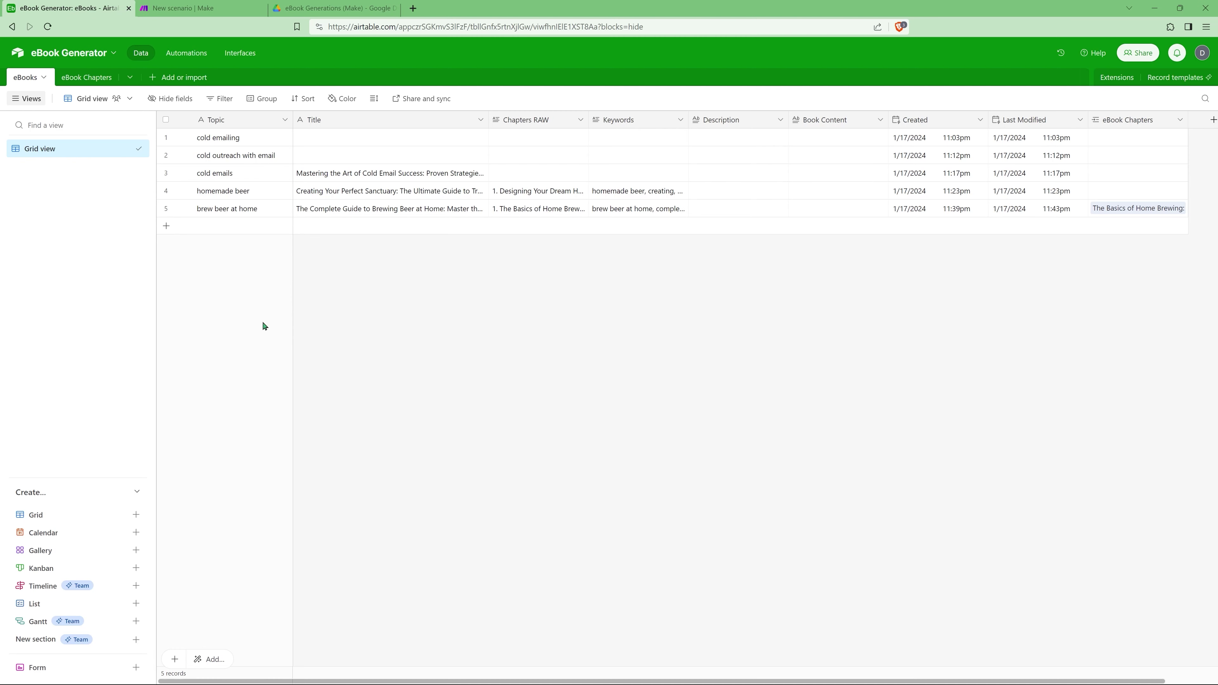
left_click(239, 228)
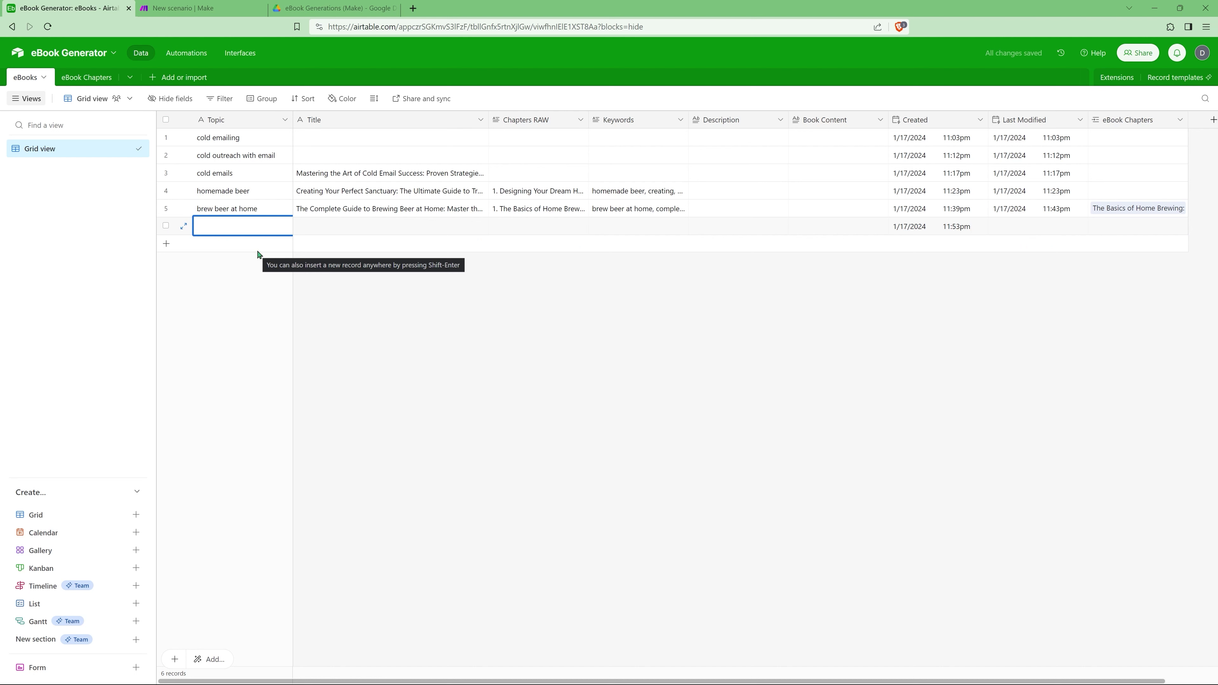
type("giving professiona")
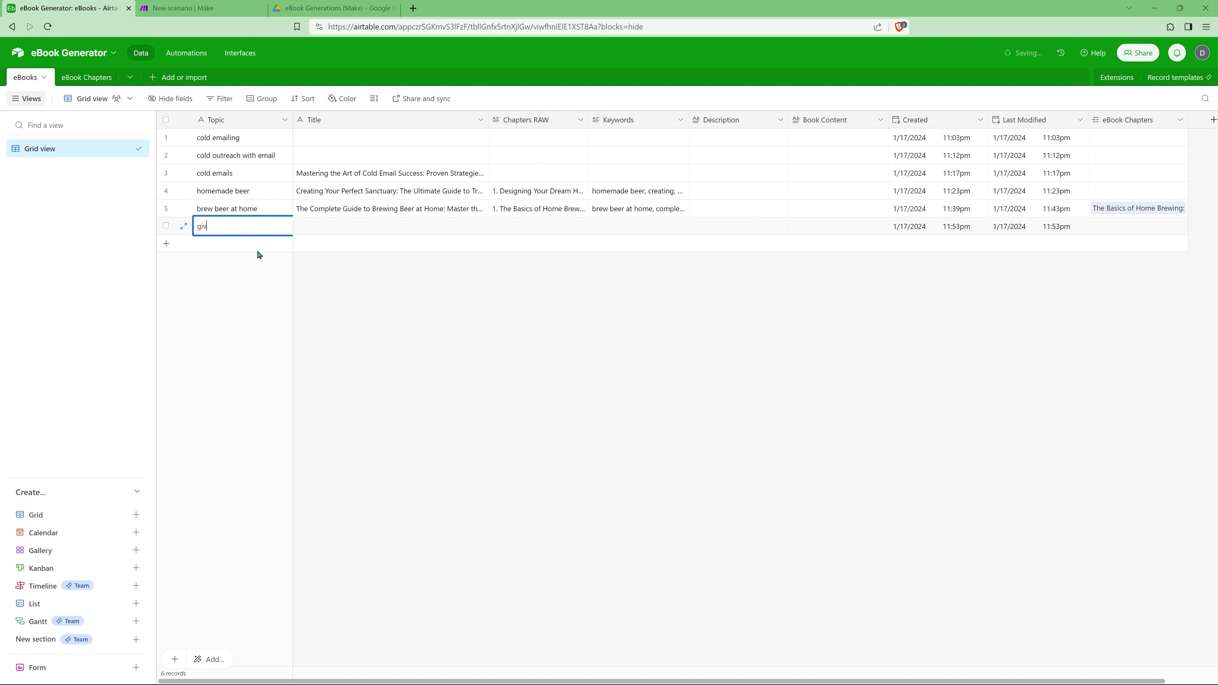
type("l feedback")
key("ctrl+Tab")
left_click(77, 619)
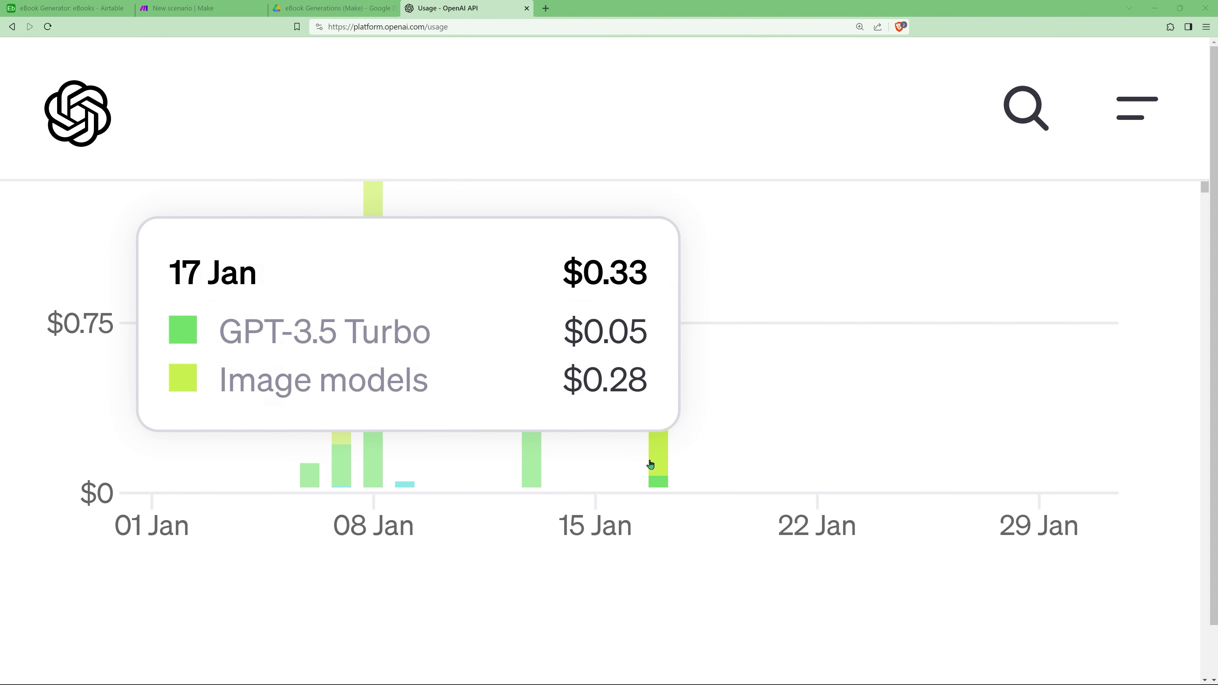
Step: Close the OpenAI usage page and widen the Title column in the Airtable eBooks table so full titles fit
key("ctrl+w")
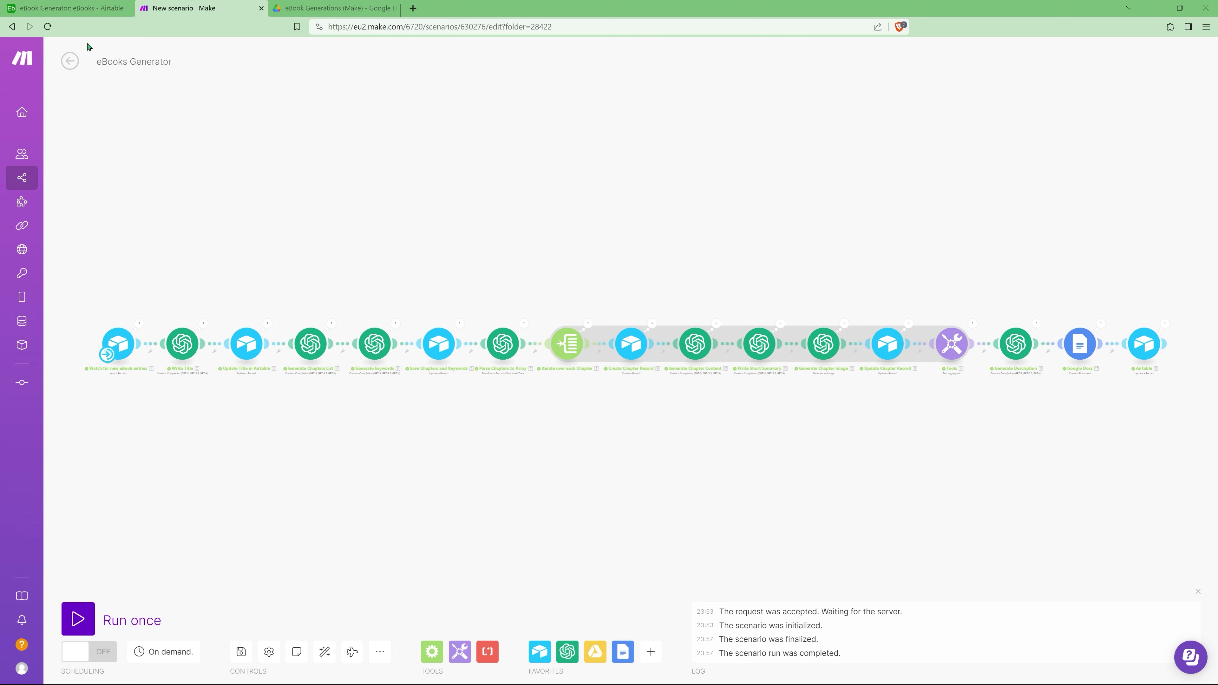
left_click(72, 9)
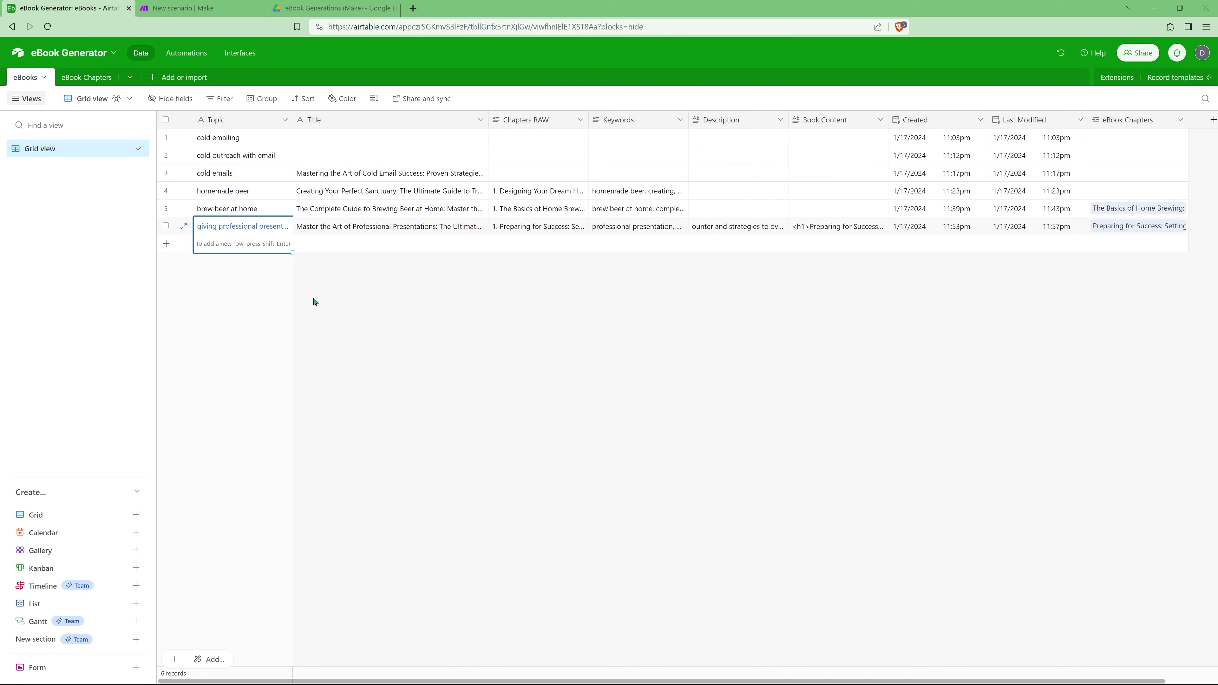
left_click(374, 226)
left_click(373, 231)
left_click_drag(489, 120, 726, 139)
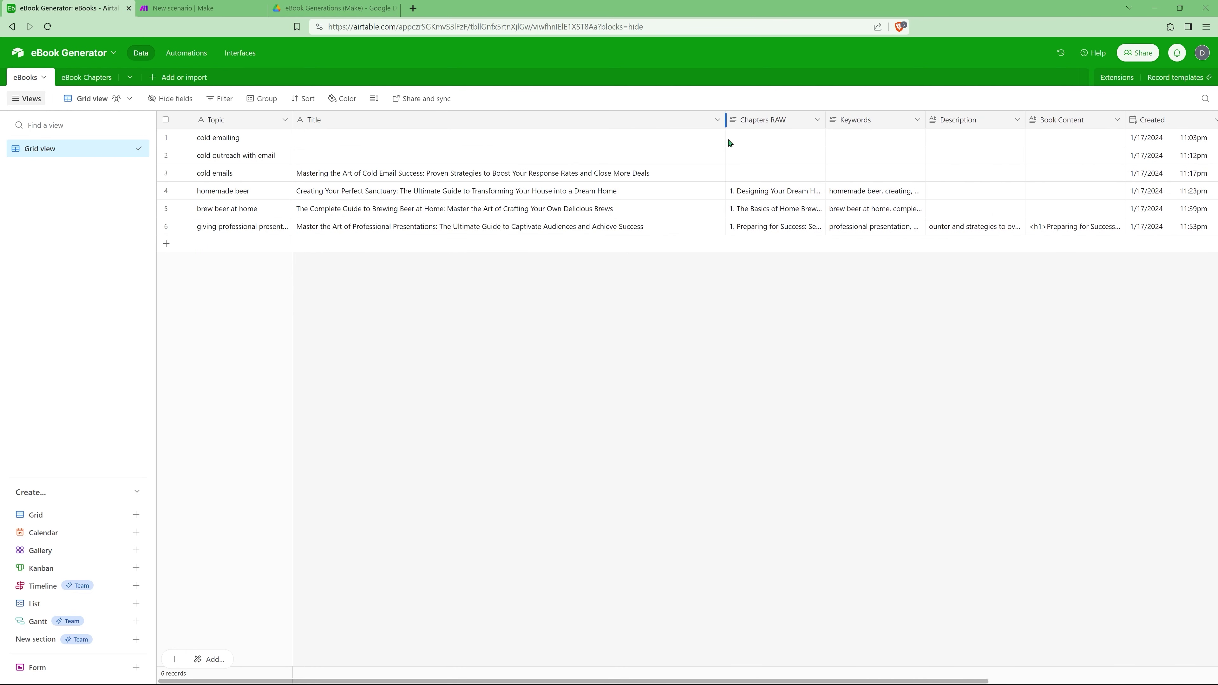
left_click_drag(728, 139, 692, 144)
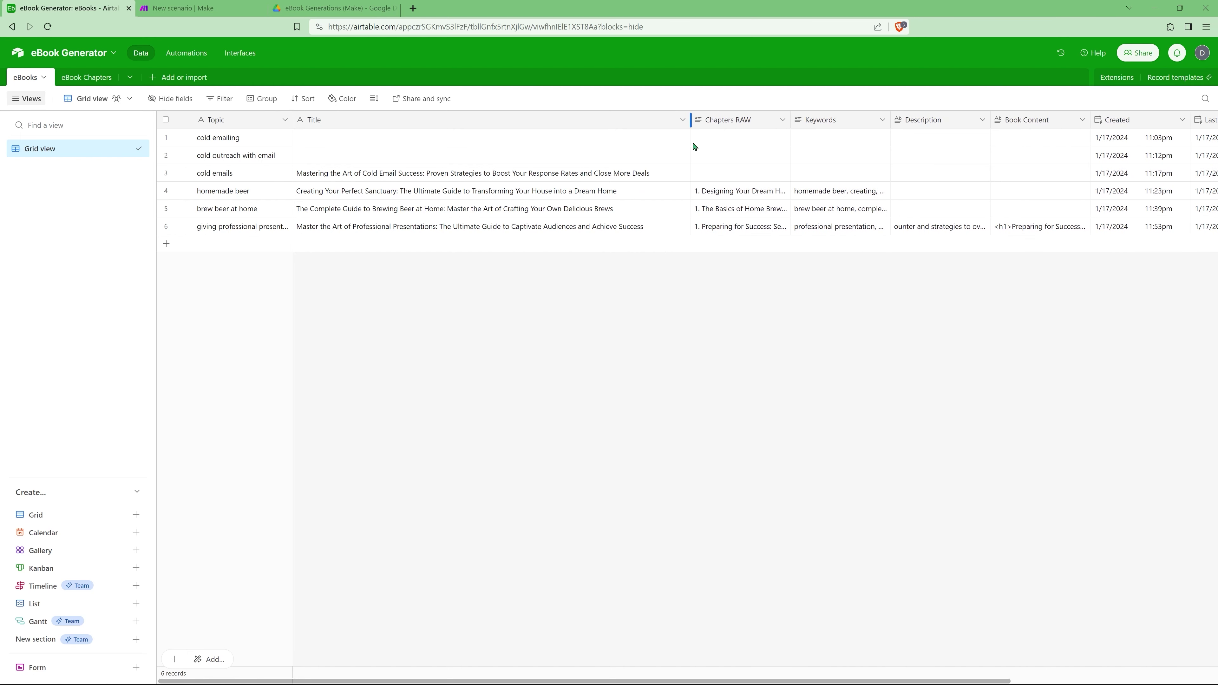
Step: Review the full Chapters RAW and Keywords text of the giving professional presentations record
left_click(720, 235)
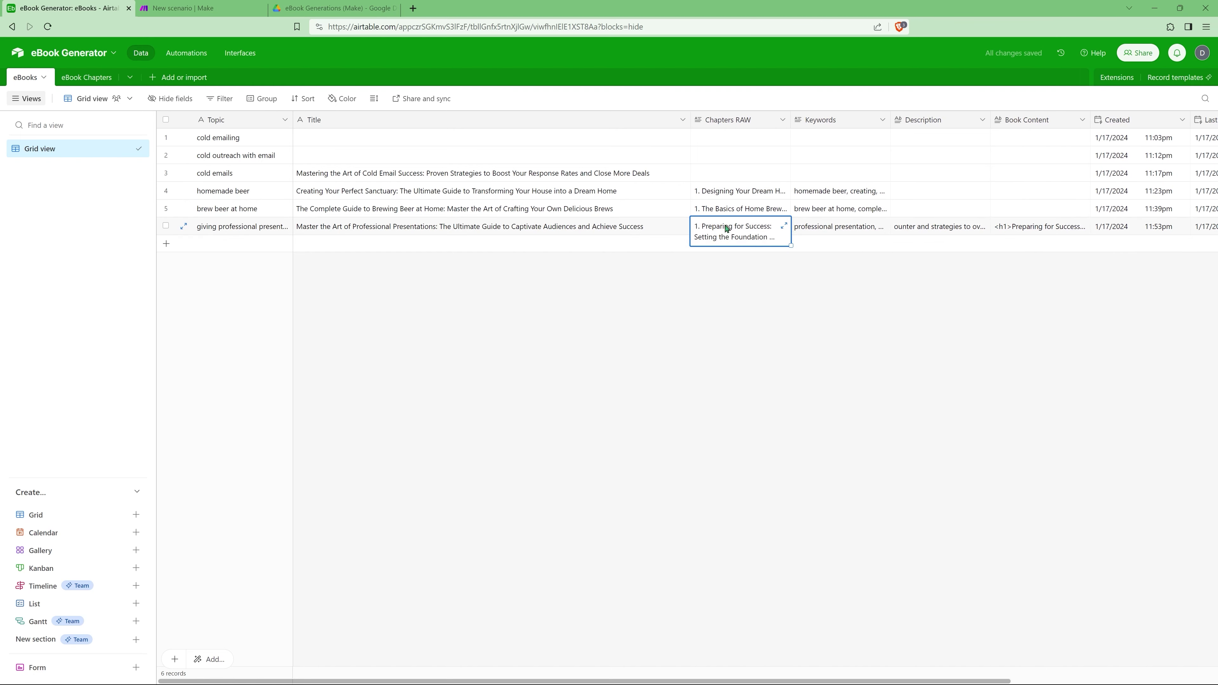
left_click(782, 228)
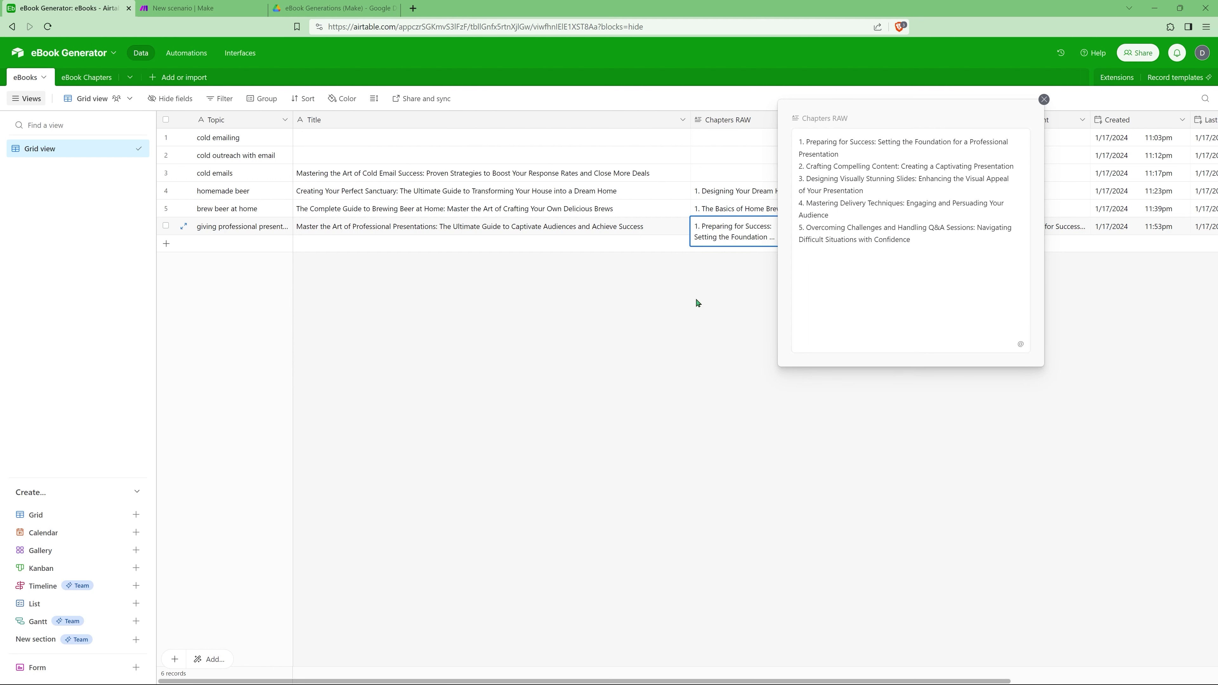
left_click(765, 293)
left_click(849, 229)
left_click(883, 225)
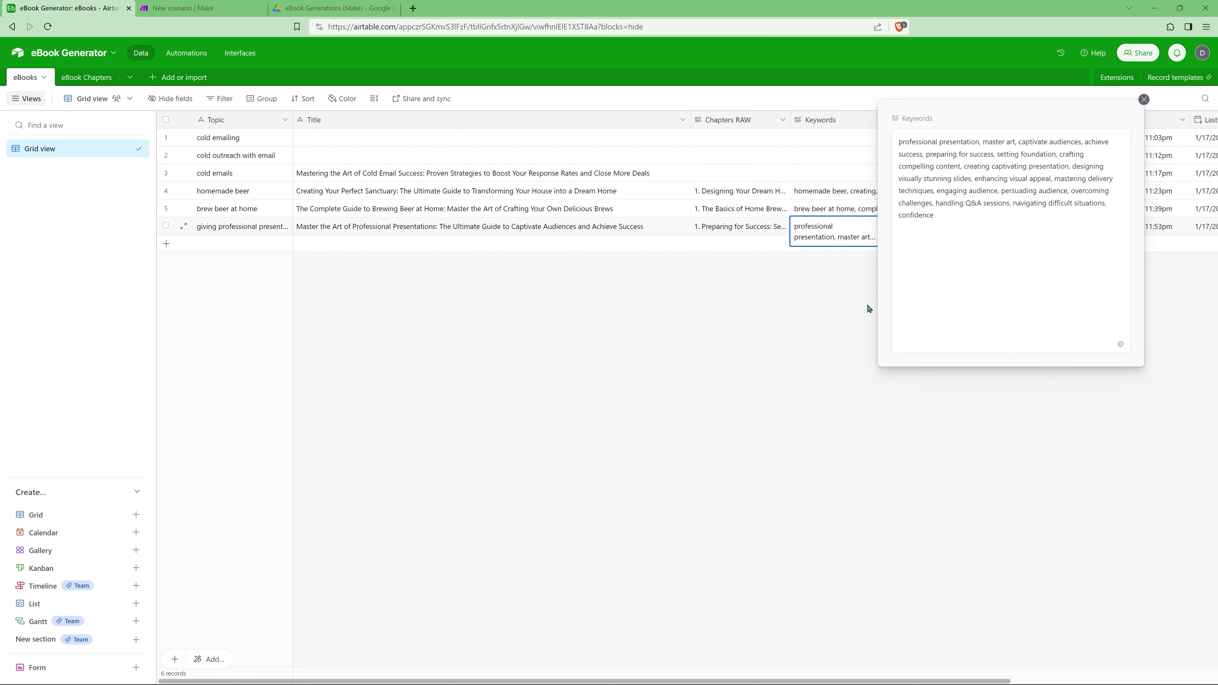
left_click(792, 355)
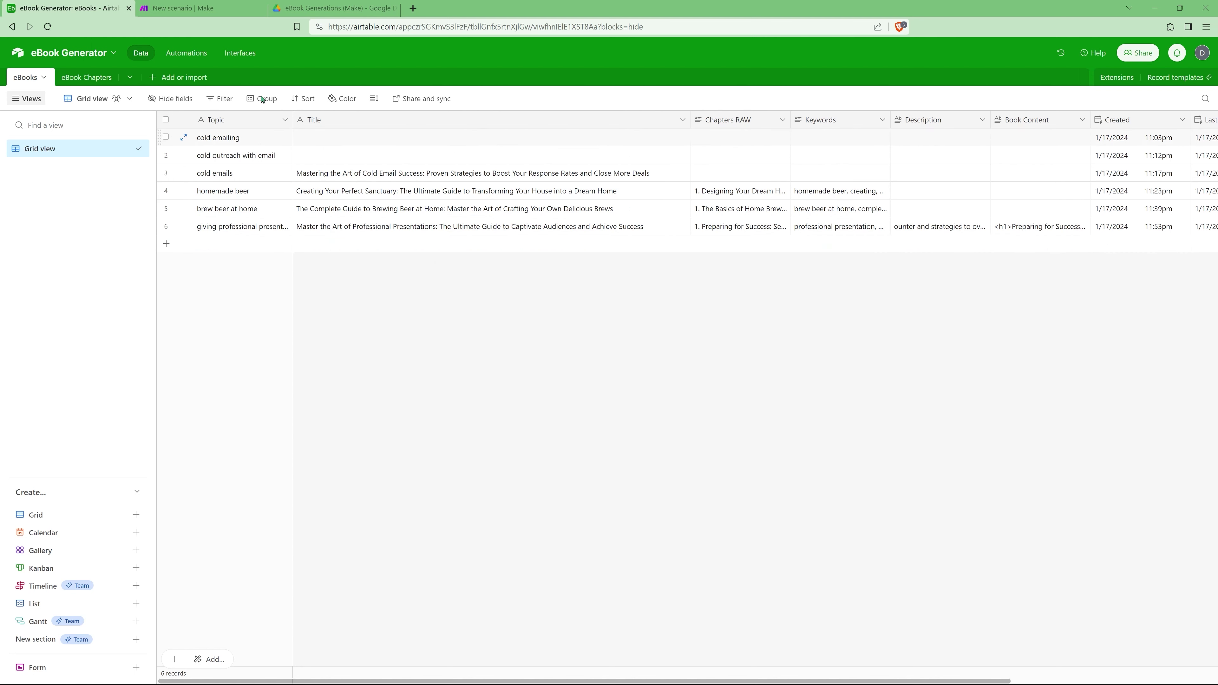
Step: Open the Master the Art of Professional Presentations document from Google Drive and shrink its first chapter image to about 6.6 inches wide
left_click(207, 5)
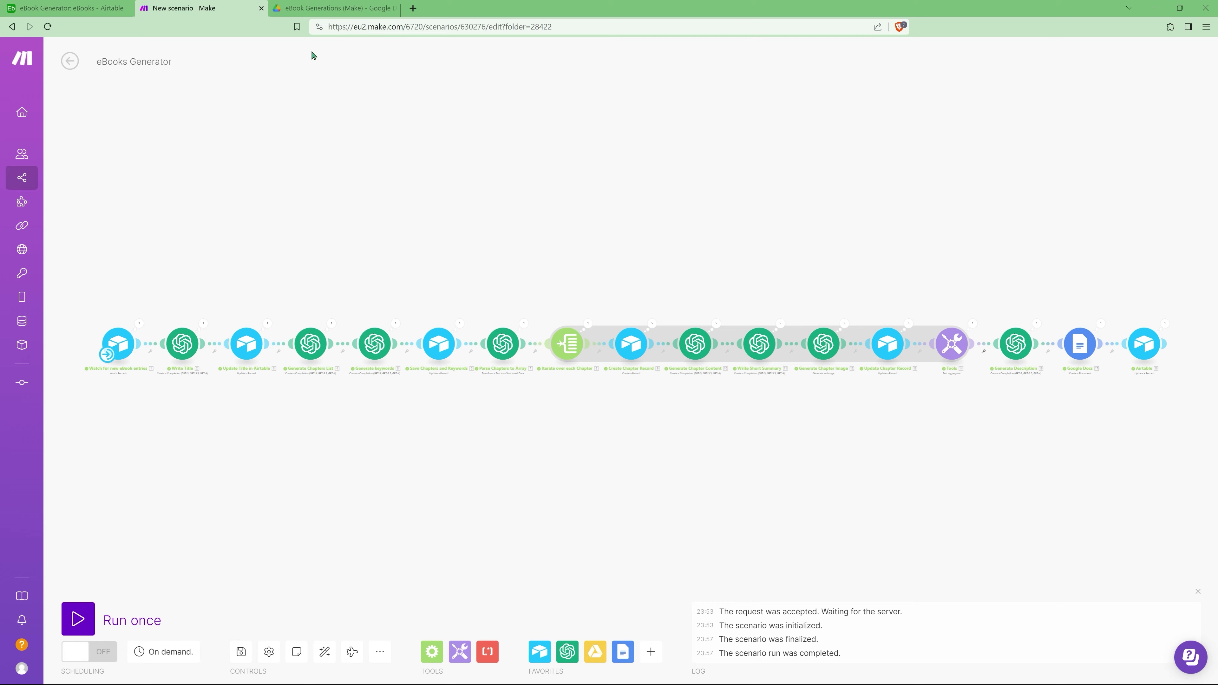
left_click(319, 8)
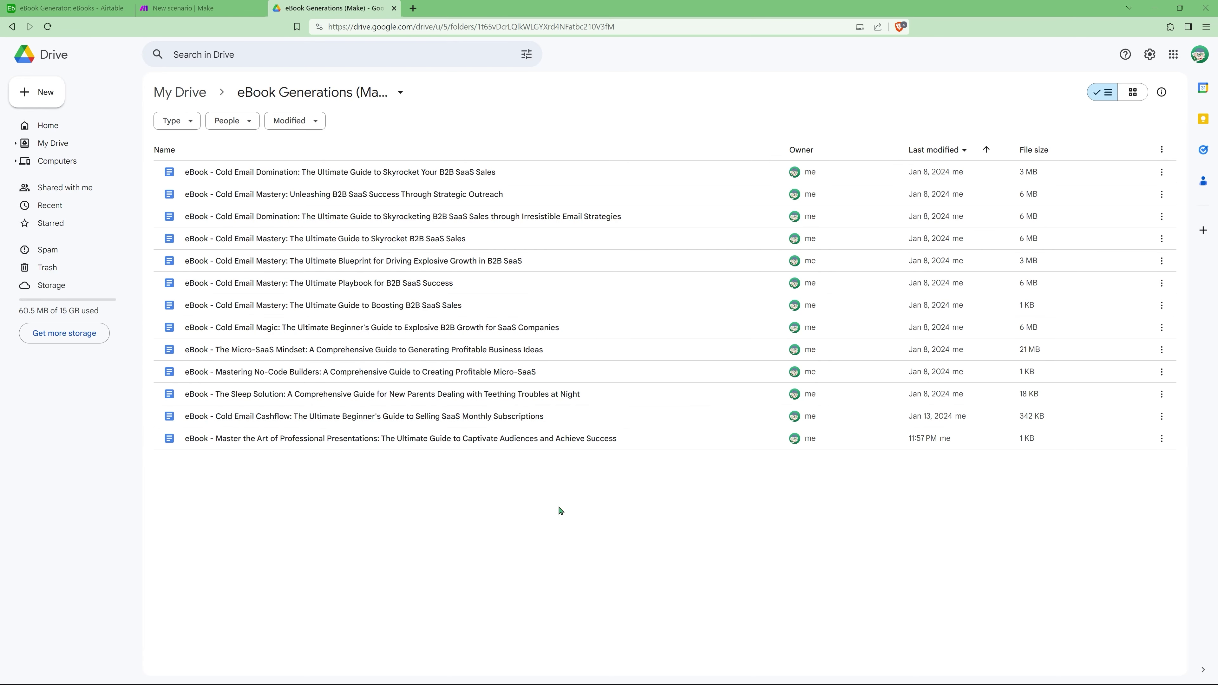
double_click(400, 438)
scroll(623, 383, "up", 2)
left_click(871, 482)
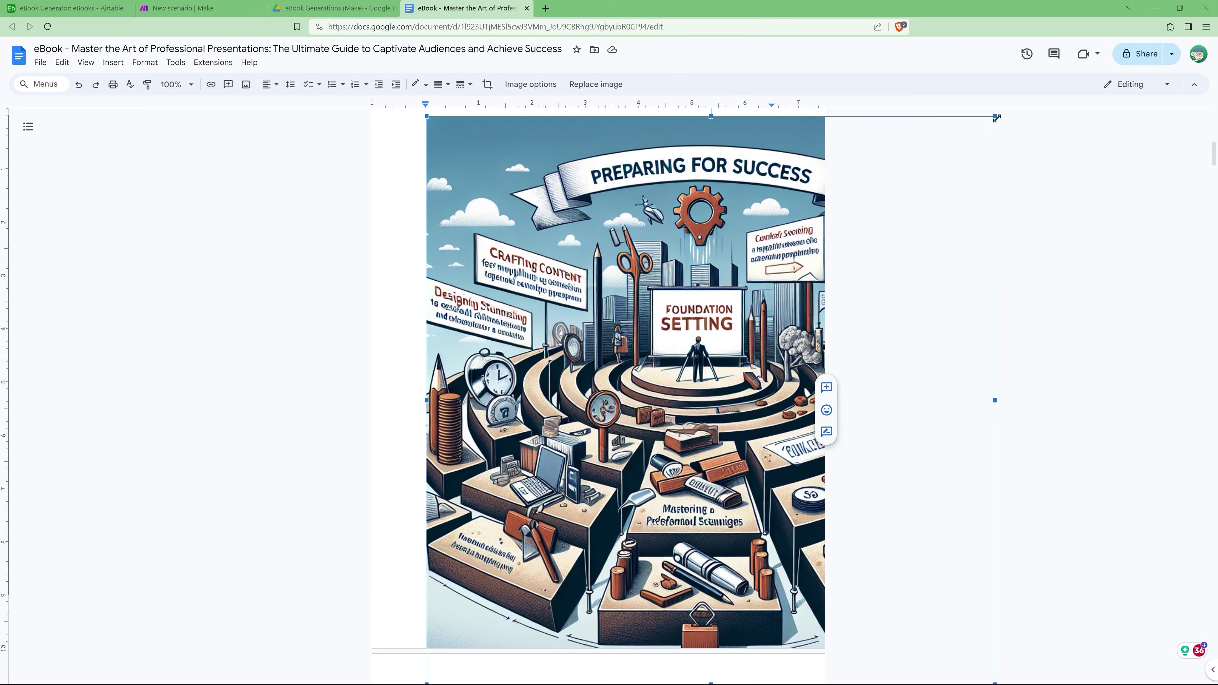
left_click_drag(990, 124, 778, 332)
scroll(598, 325, "up", 3)
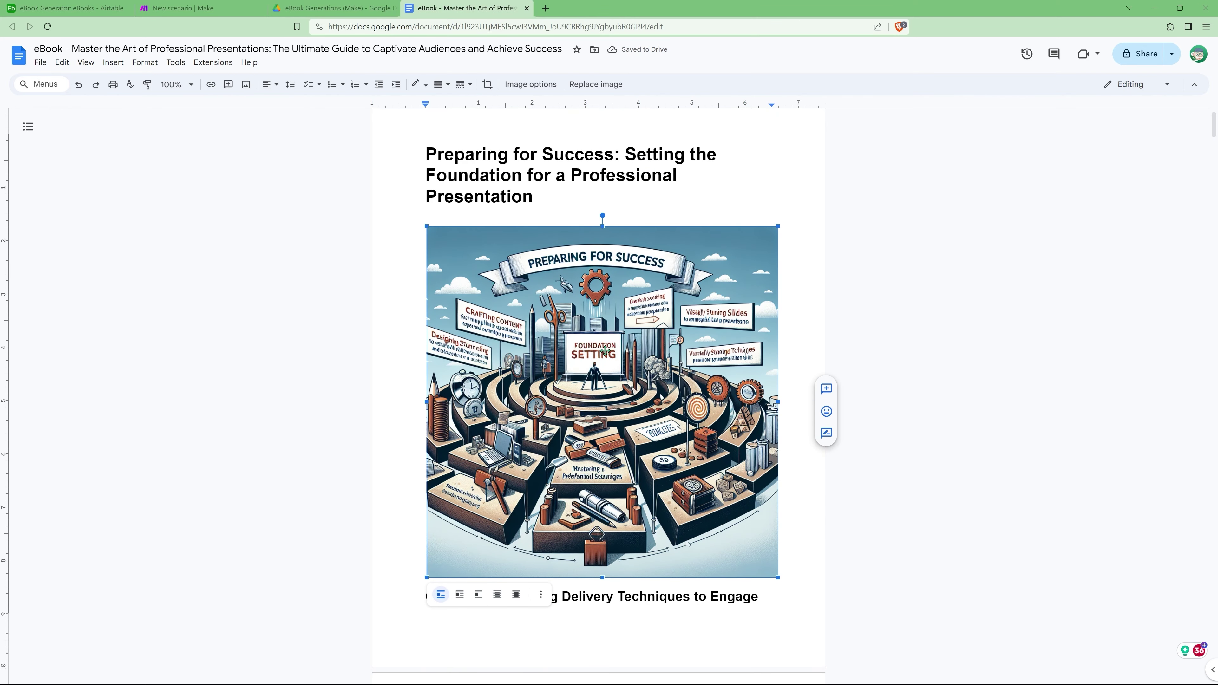
Step: Examine the first chapter's text, heading formatting and citations, and where the second chapter begins in the document
scroll(552, 374, "down", 8)
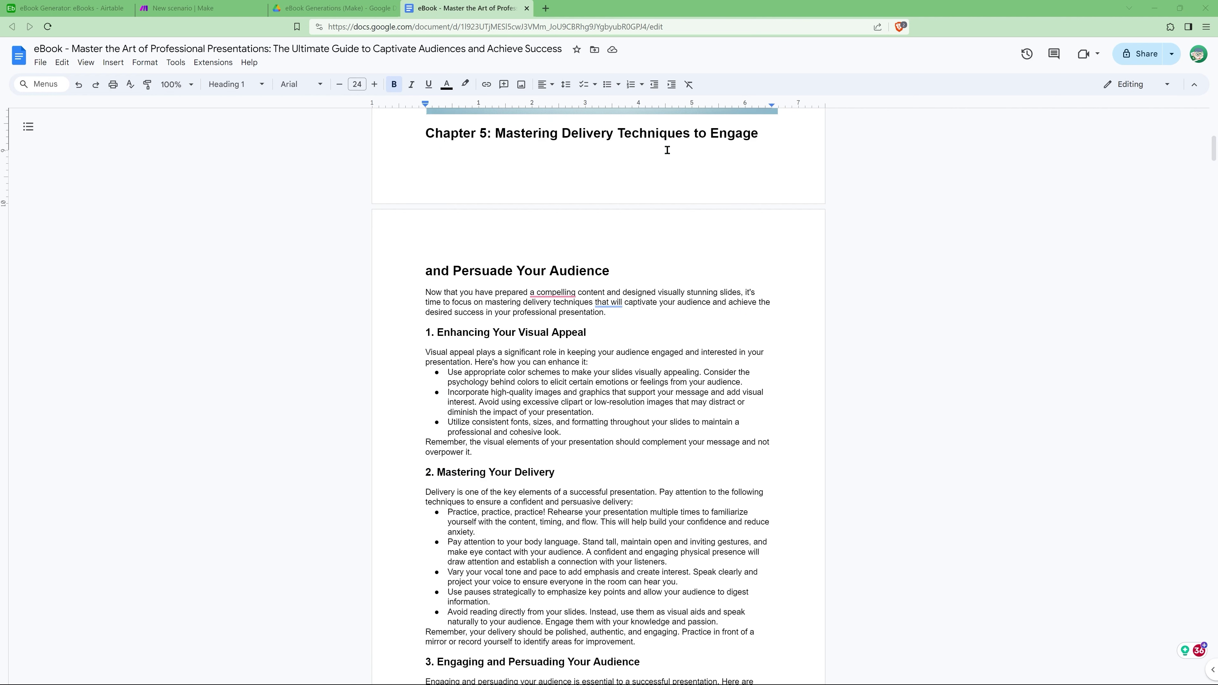
scroll(574, 363, "down", 4)
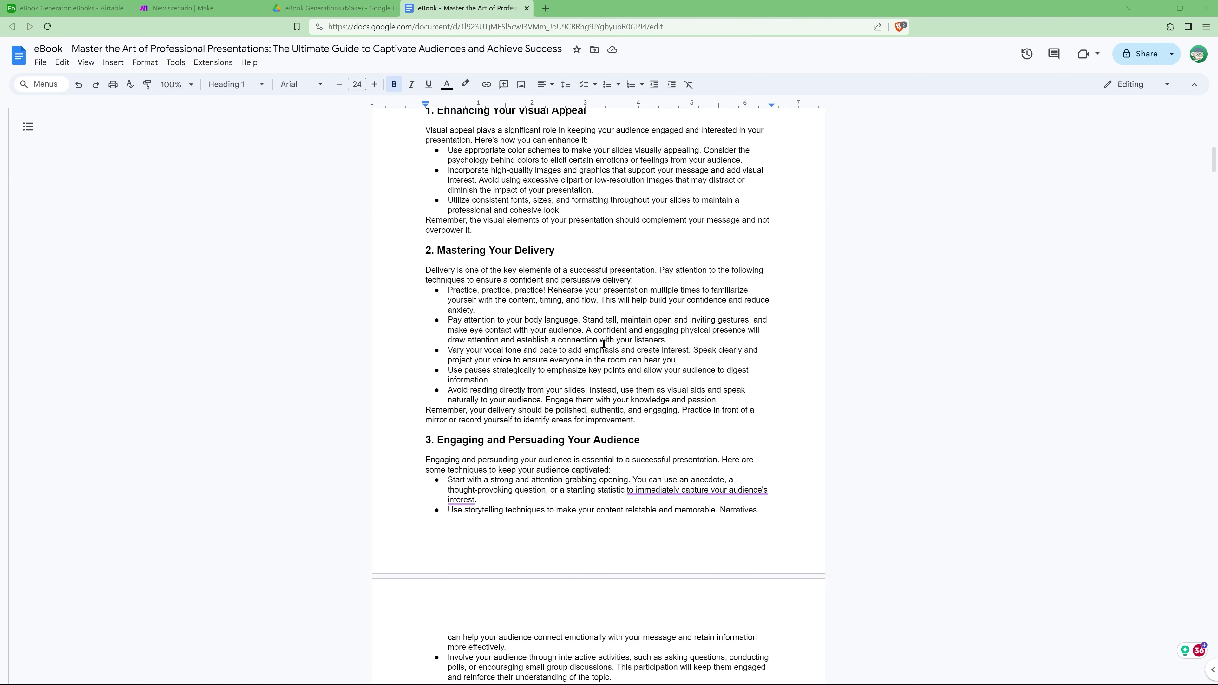
scroll(645, 334, "down", 20)
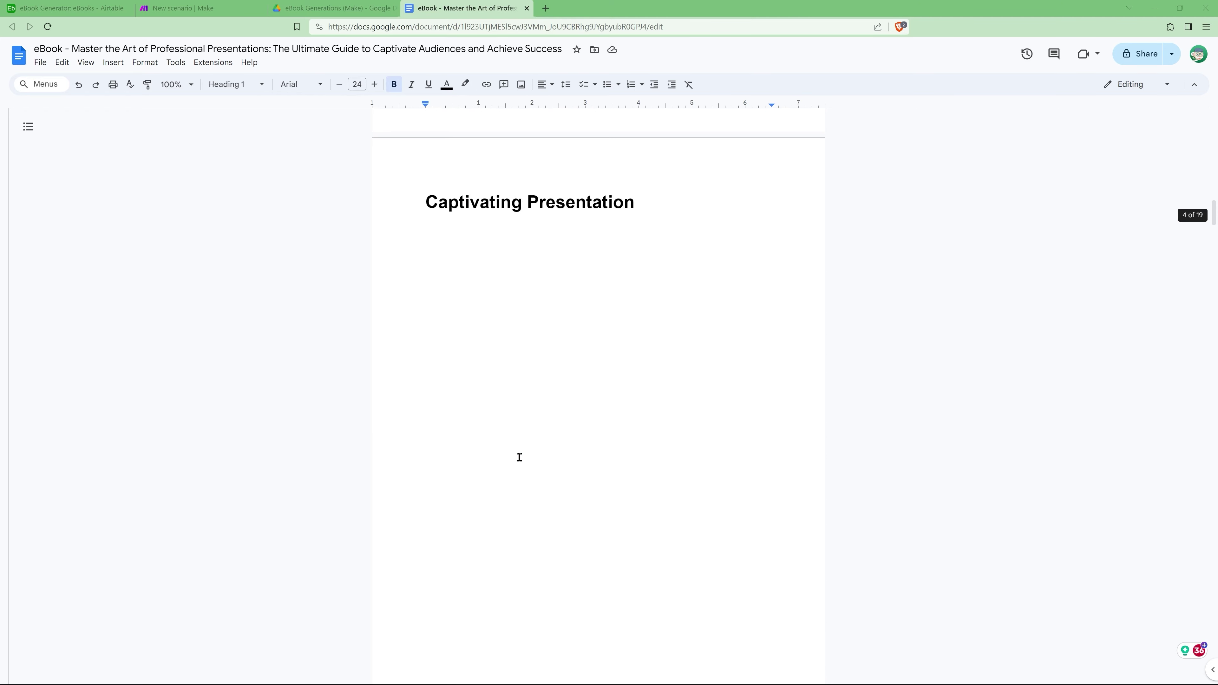
scroll(519, 458, "up", 15)
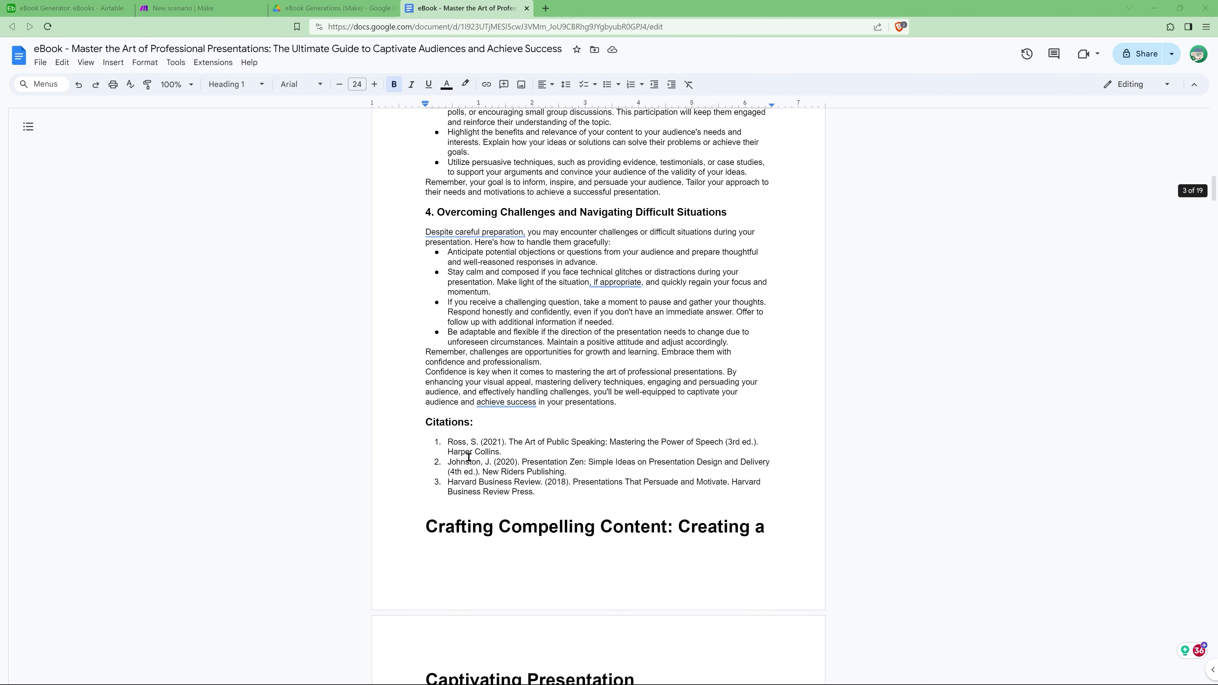
left_click_drag(452, 438, 536, 492)
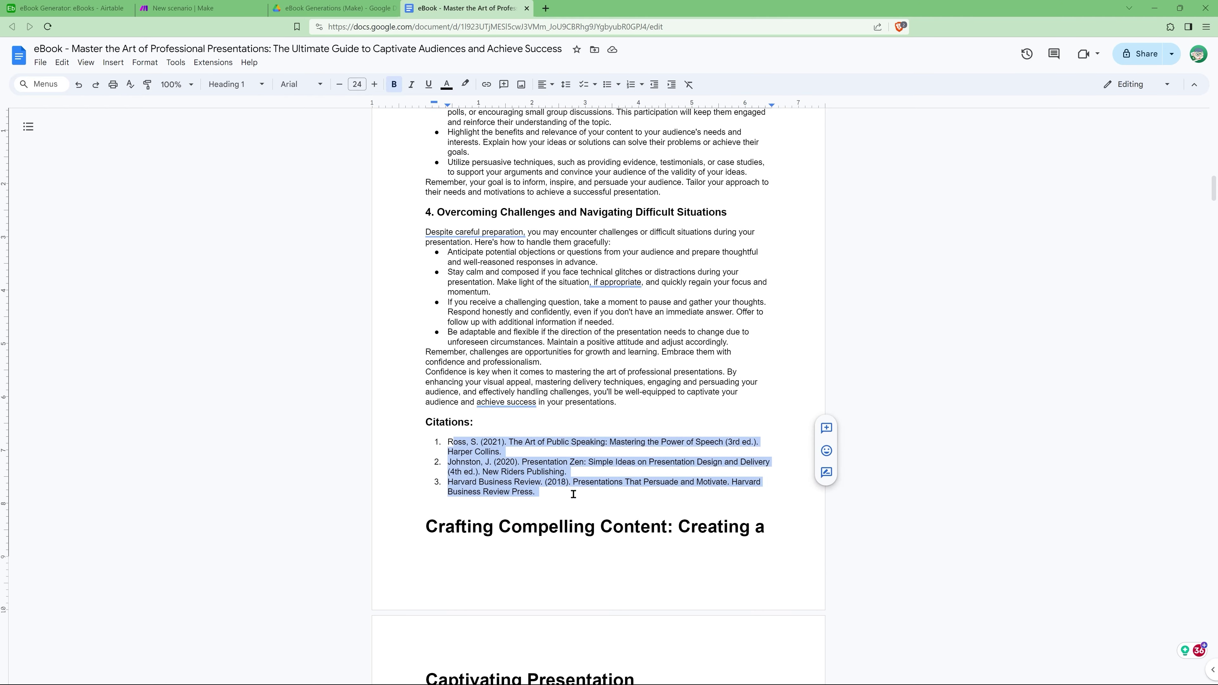
left_click(485, 462)
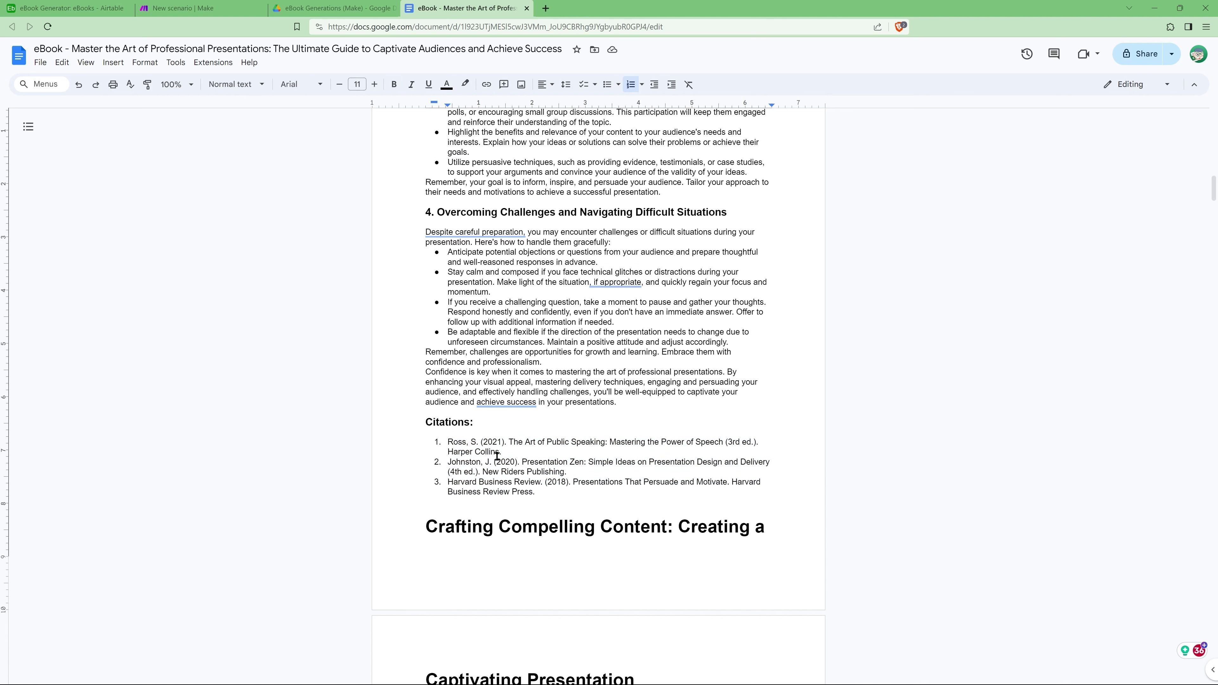
scroll(497, 503, "down", 10)
scroll(498, 503, "up", 11)
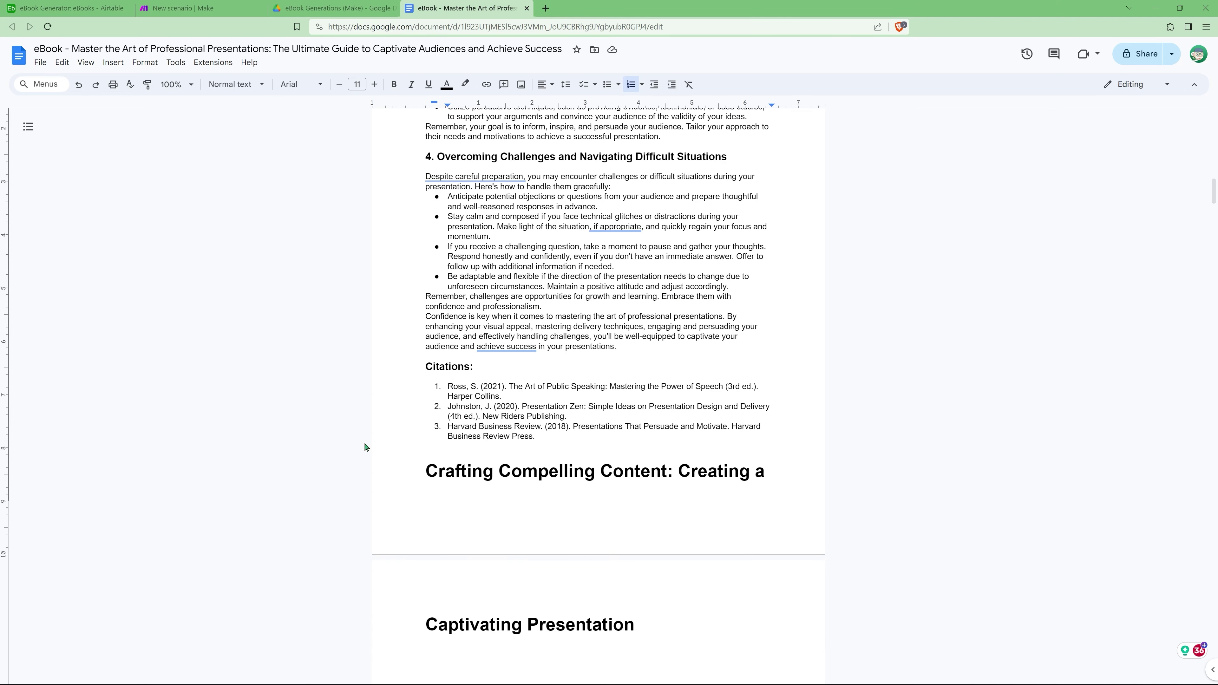
Step: In Make, dismiss the wording suggestion in Generate Chapter Content's user message, add titled "" to the prompt and save the module
left_click(166, 8)
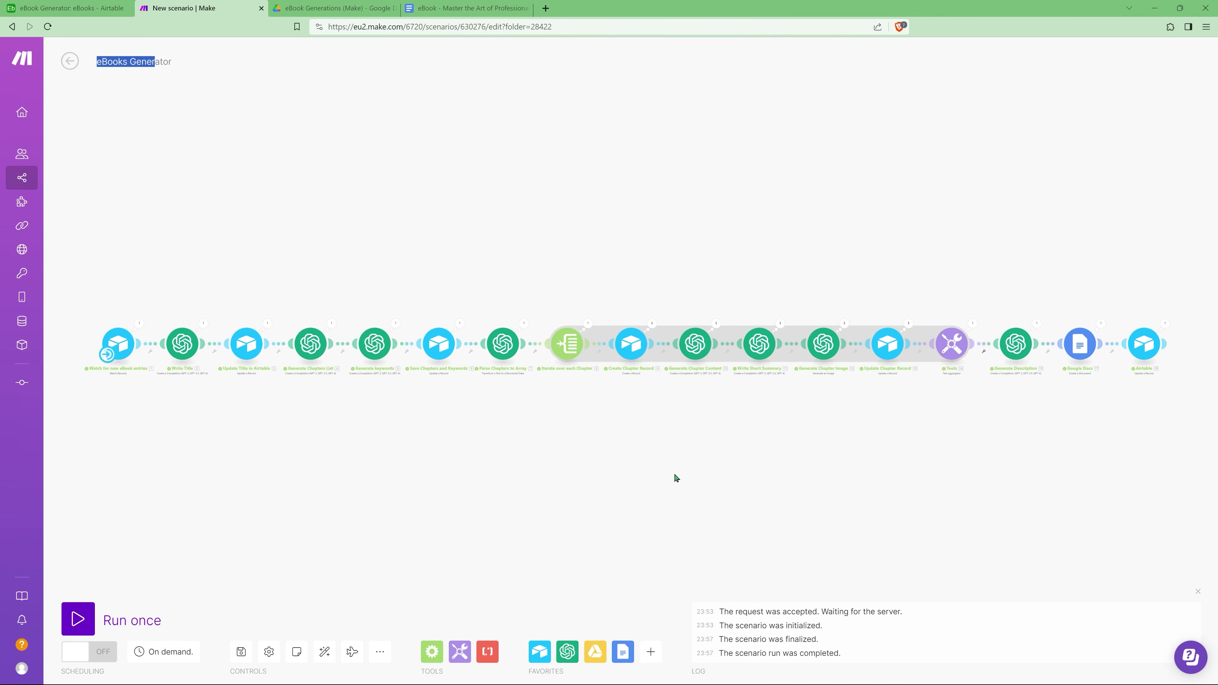
left_click(694, 342)
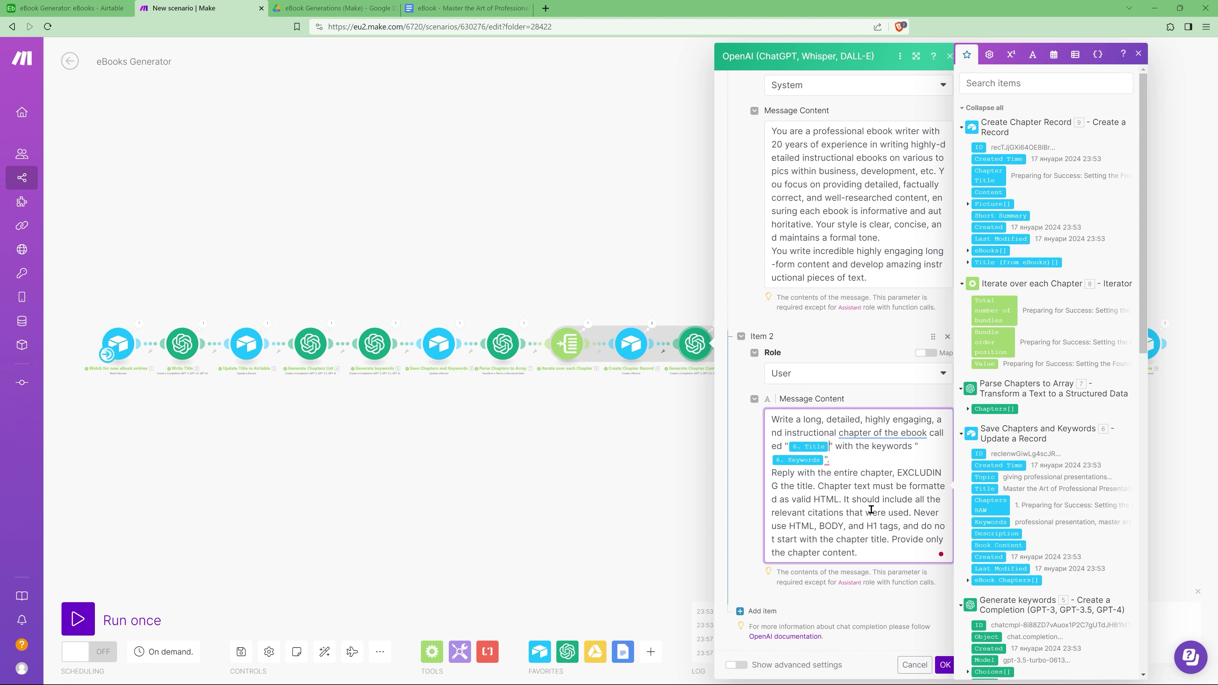
mouse_move(877, 430)
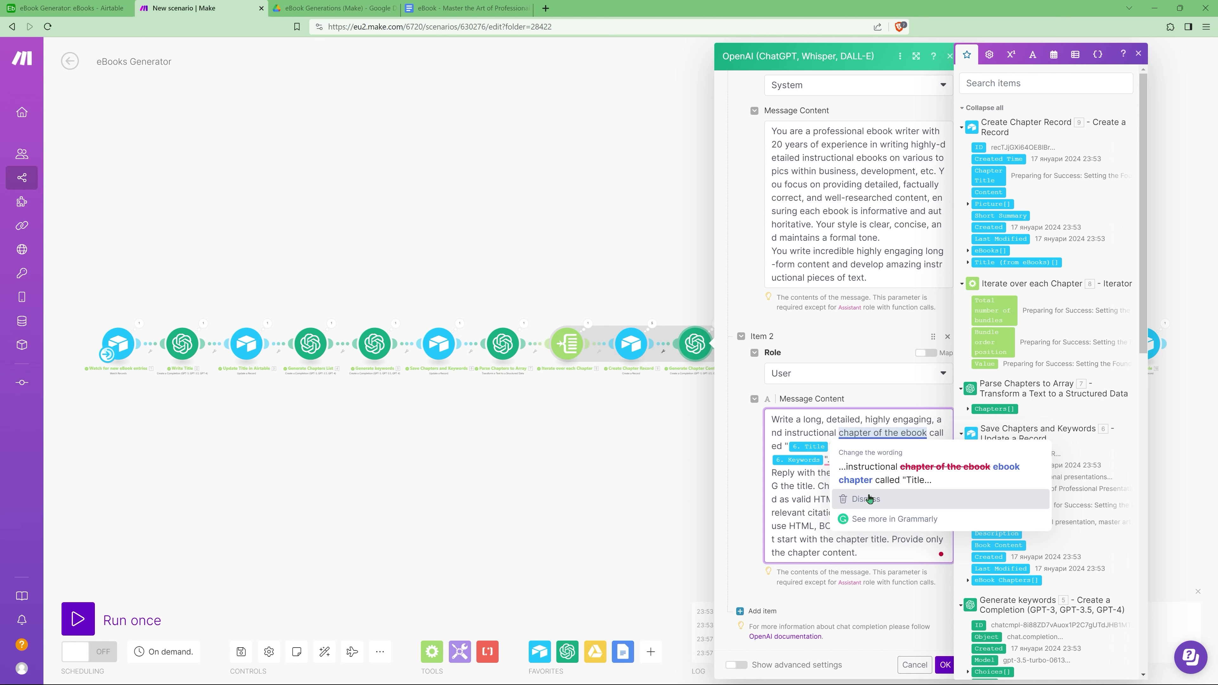
left_click(869, 499)
type("titled \"\"")
left_click(945, 664)
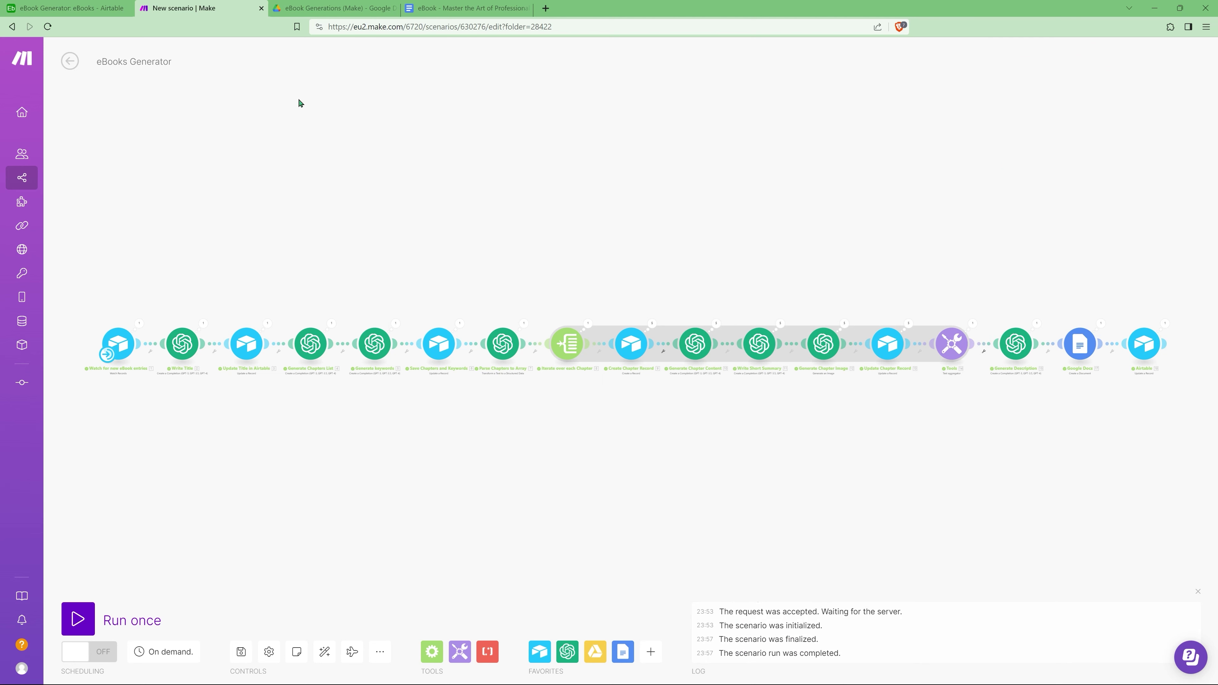
Step: Check the scenario run in Make and review the newest eBook record's Chapters RAW text in Airtable
left_click(67, 8)
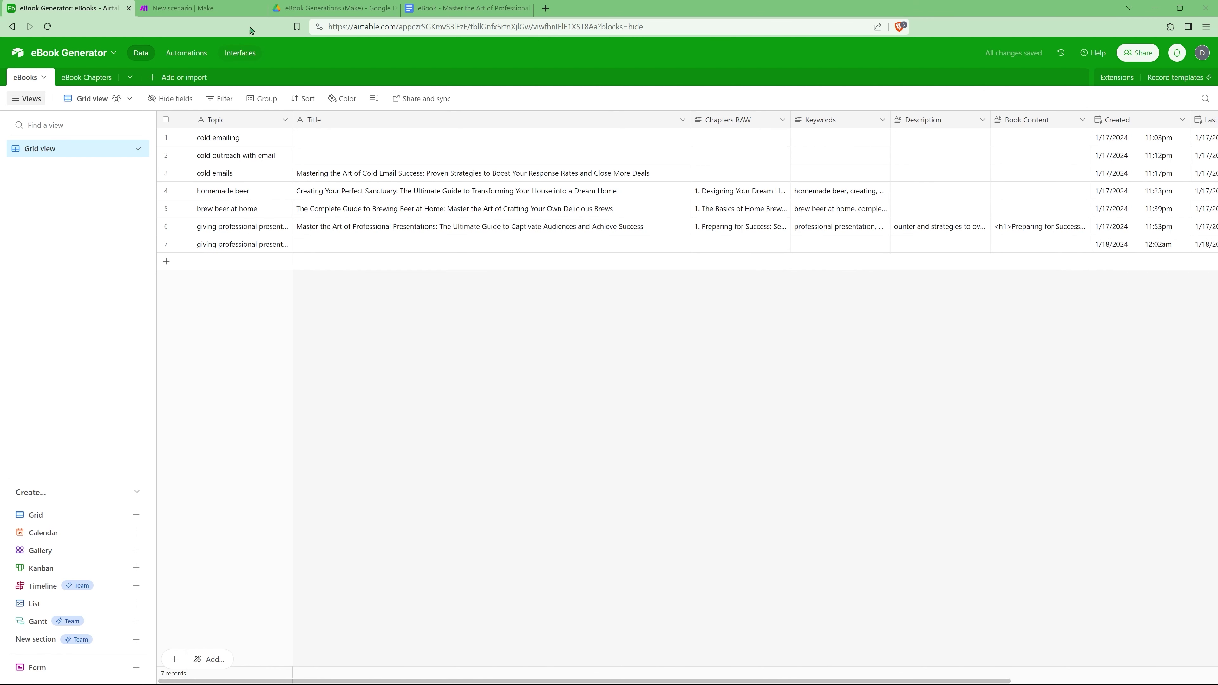
left_click(182, 8)
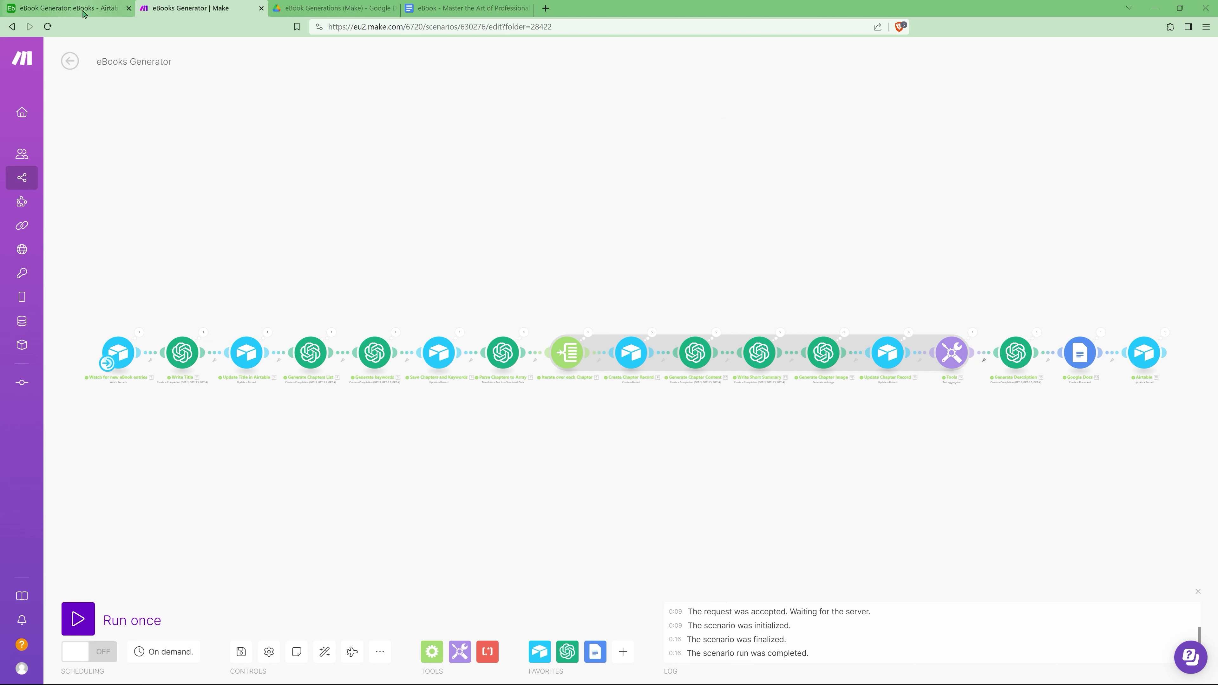
left_click(77, 8)
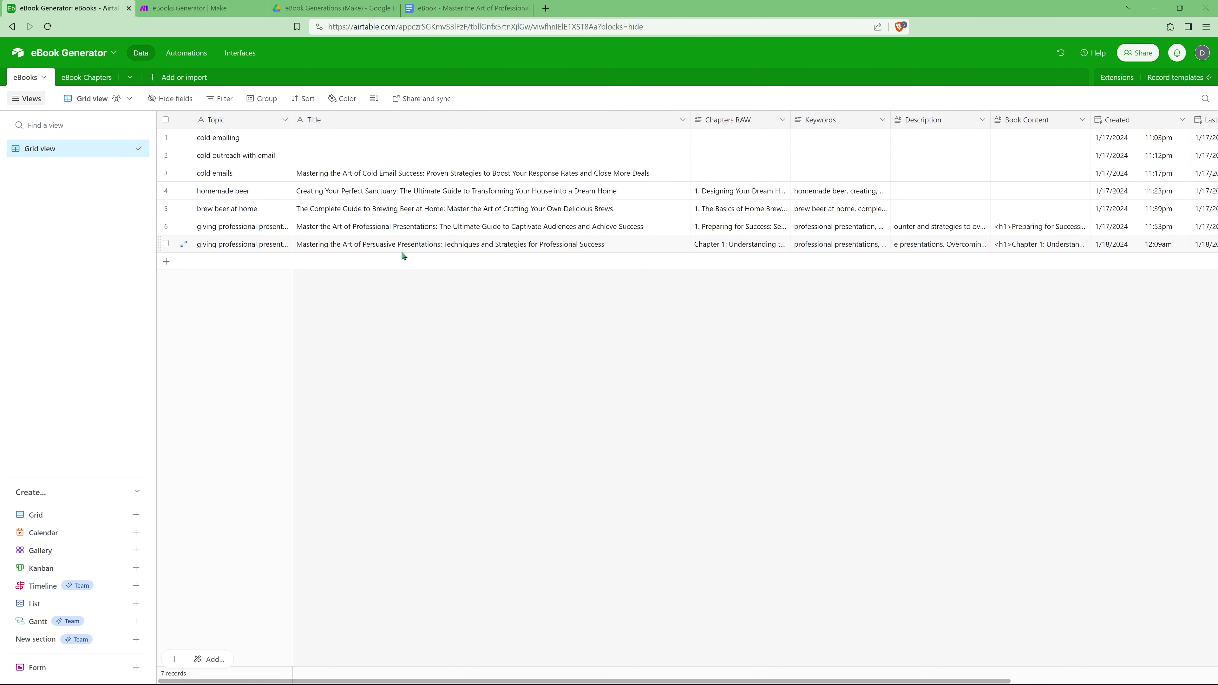
double_click(734, 245)
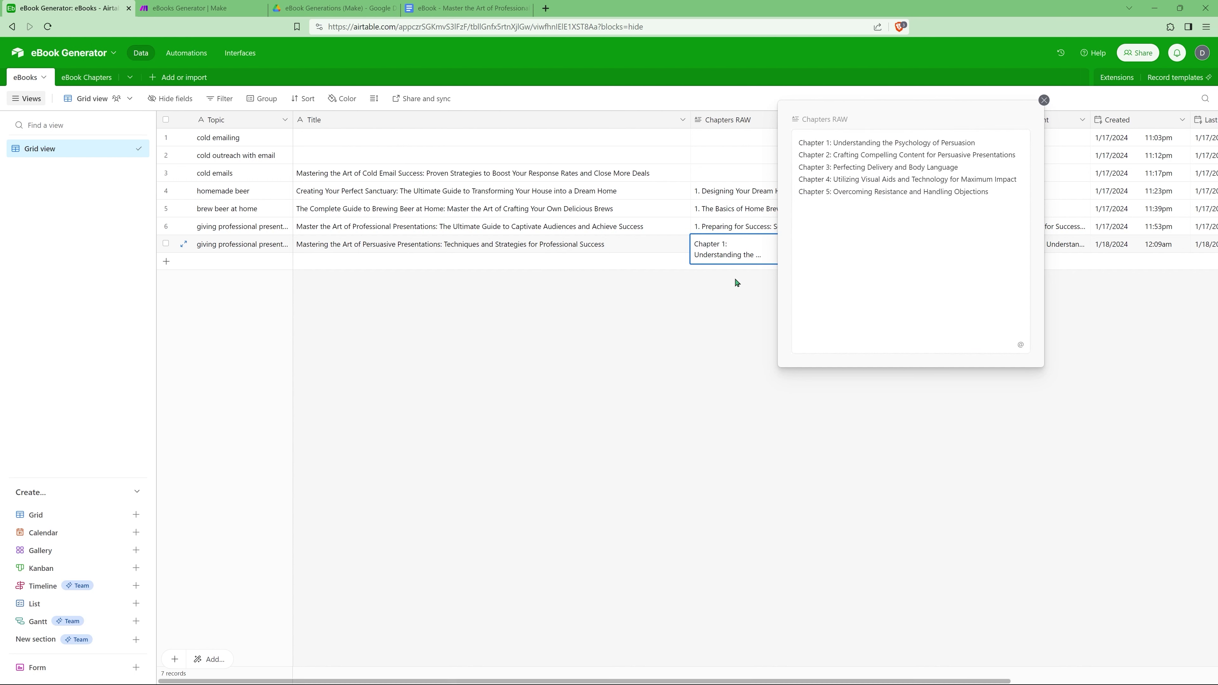
left_click(697, 314)
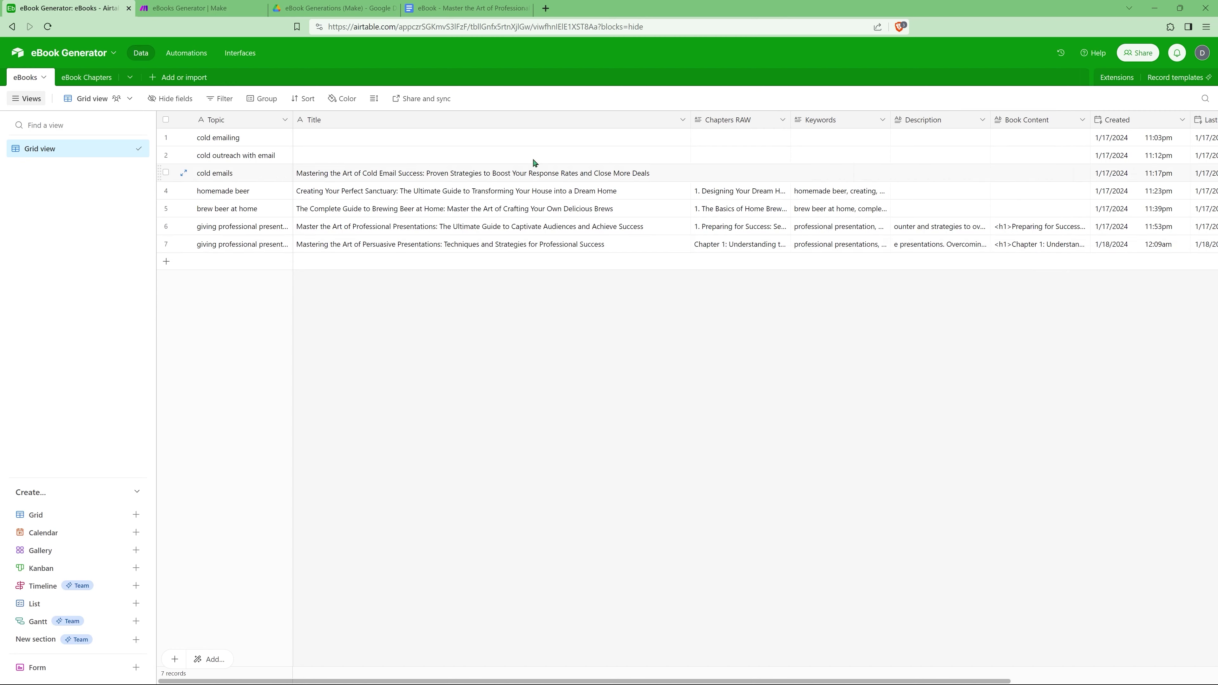
Step: Open the Mastering the Art of Persuasive Presentations document from Google Drive and shrink its first chapter image to about 6.3 inches wide
left_click(333, 10)
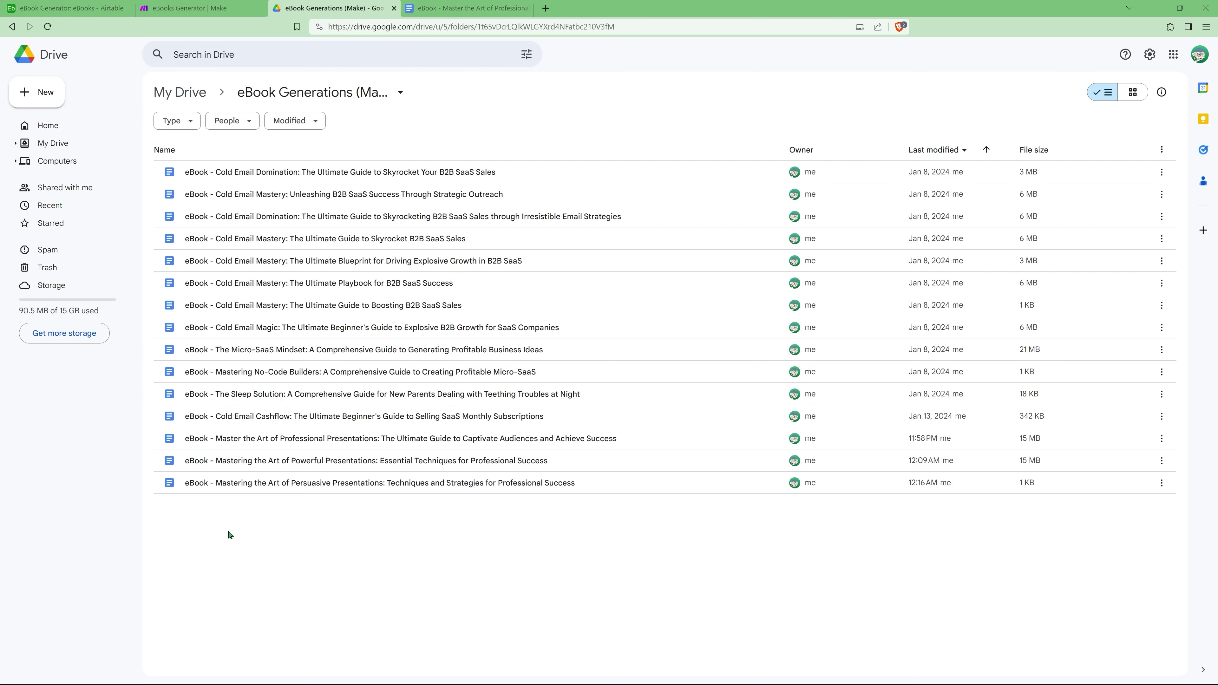
double_click(484, 482)
left_click(666, 423)
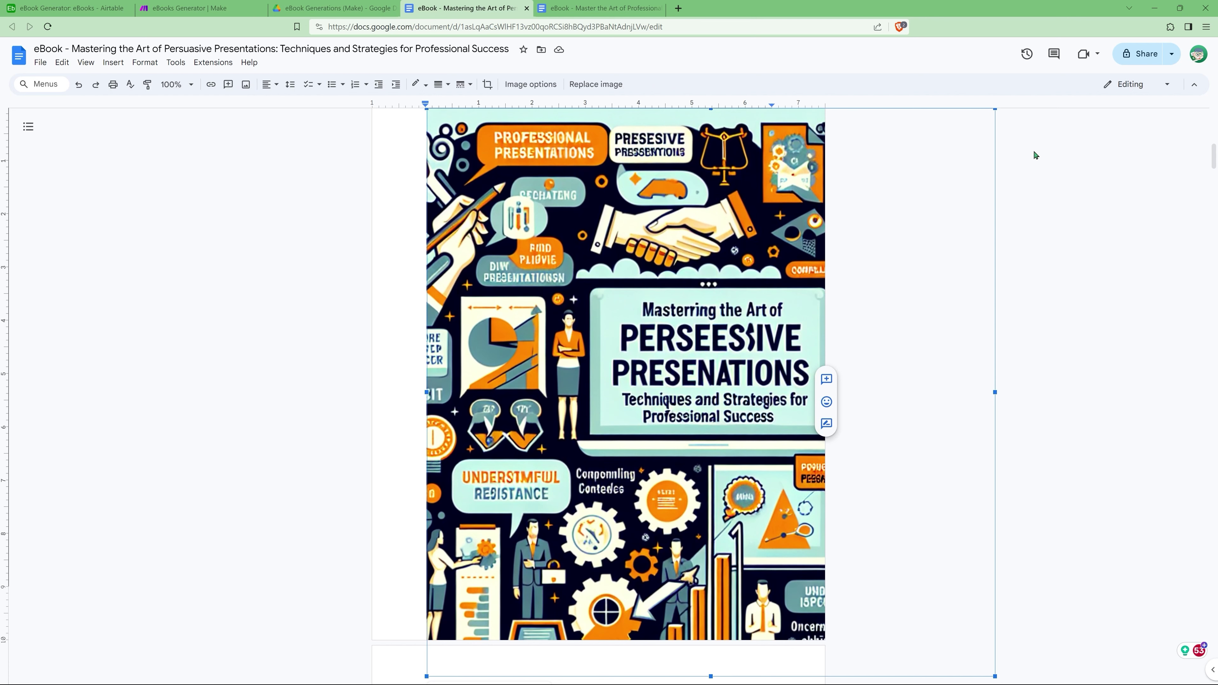
scroll(841, 288, "up", 1)
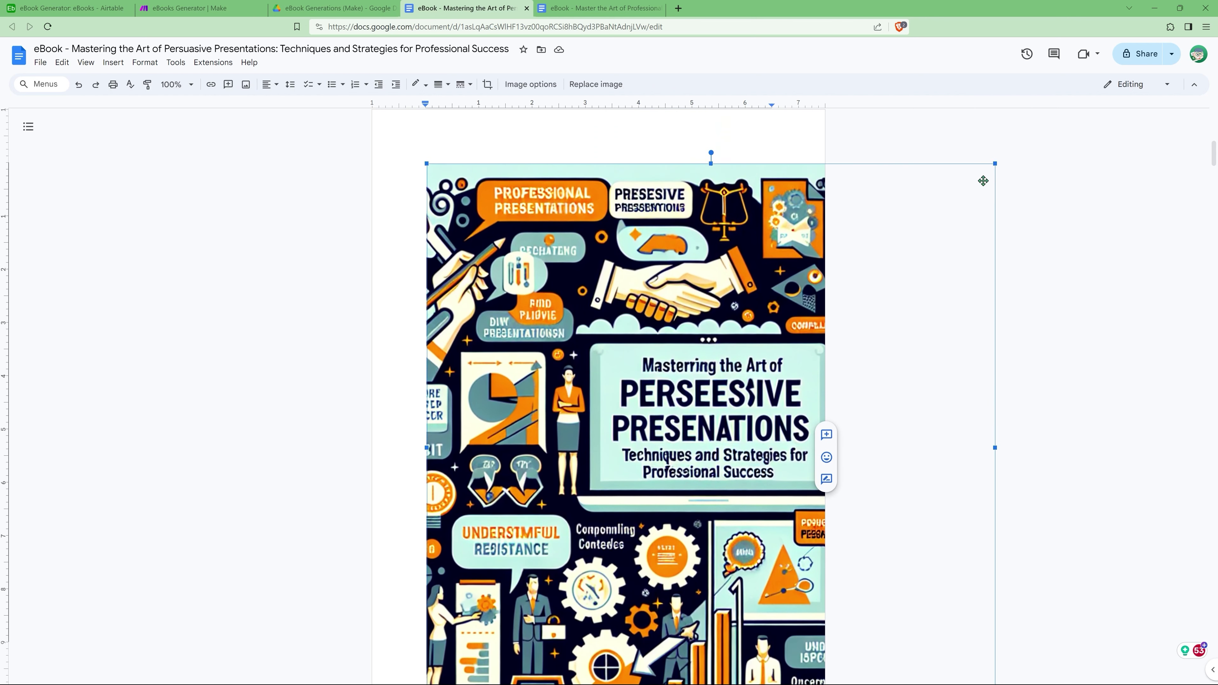
left_click_drag(994, 165, 737, 399)
scroll(726, 397, "up", 12)
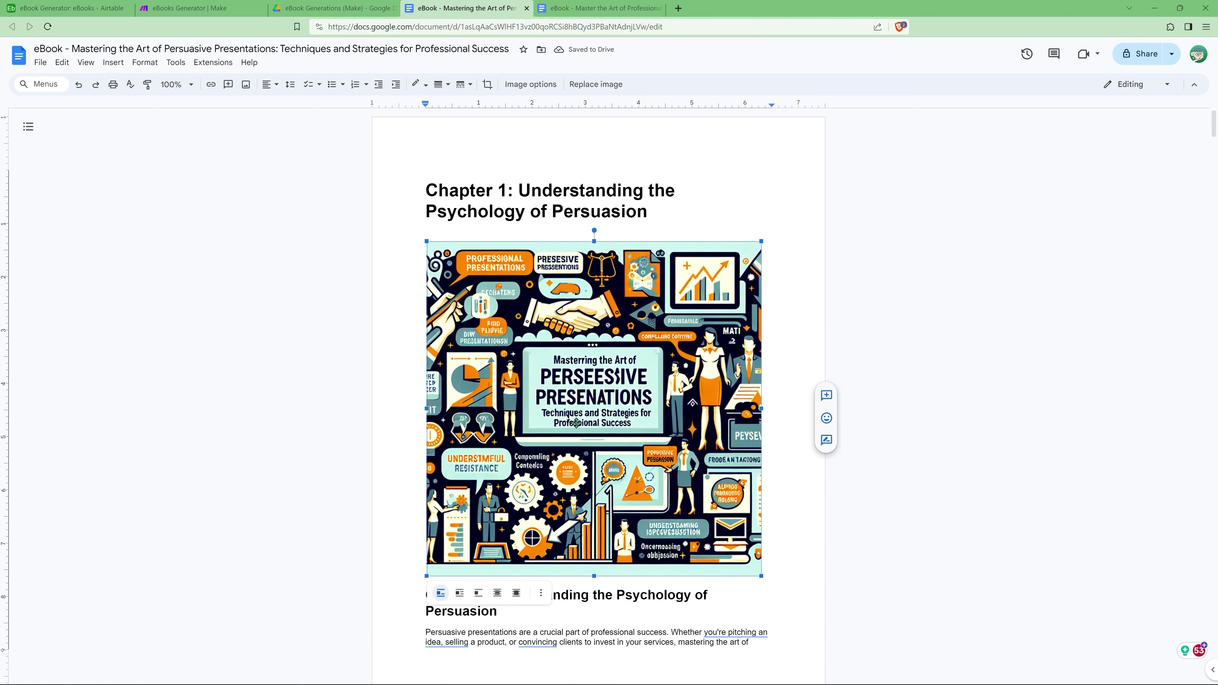
Step: Examine Chapter 1's text and heading hierarchy below the image, through its references to the start of Chapter 2
scroll(606, 426, "down", 3)
scroll(603, 442, "down", 1)
left_click(534, 465)
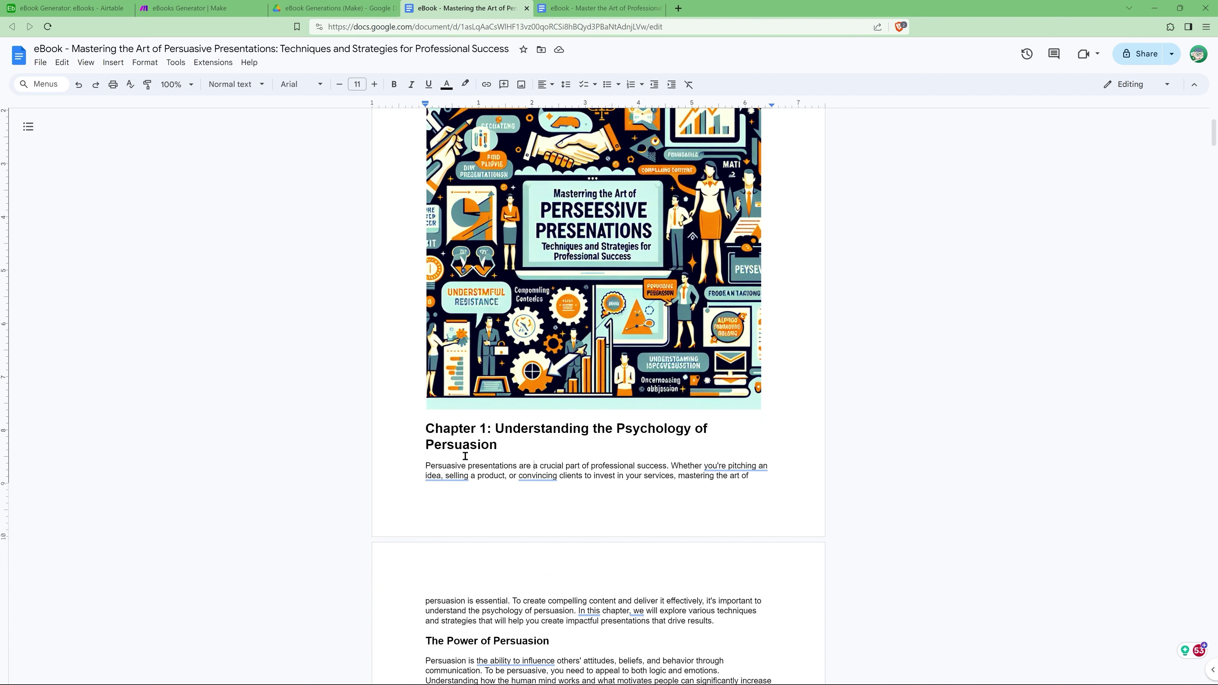
scroll(488, 462, "down", 4)
scroll(515, 450, "down", 3)
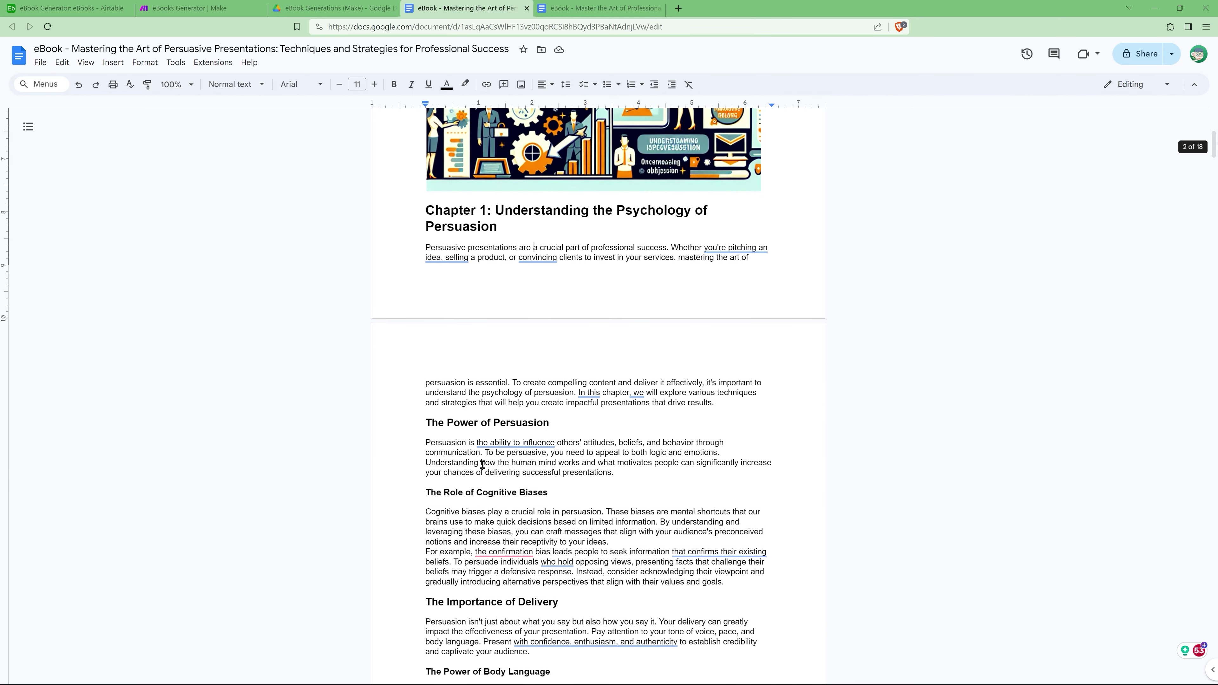
scroll(455, 451, "down", 6)
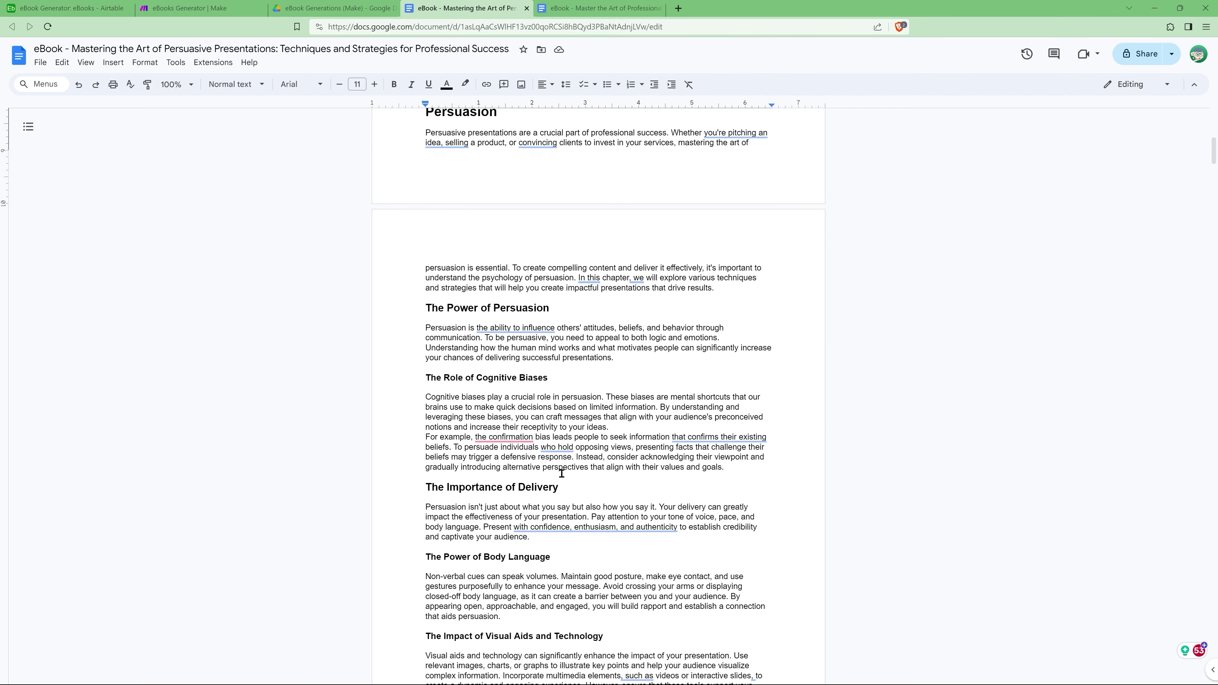
scroll(493, 468, "down", 4)
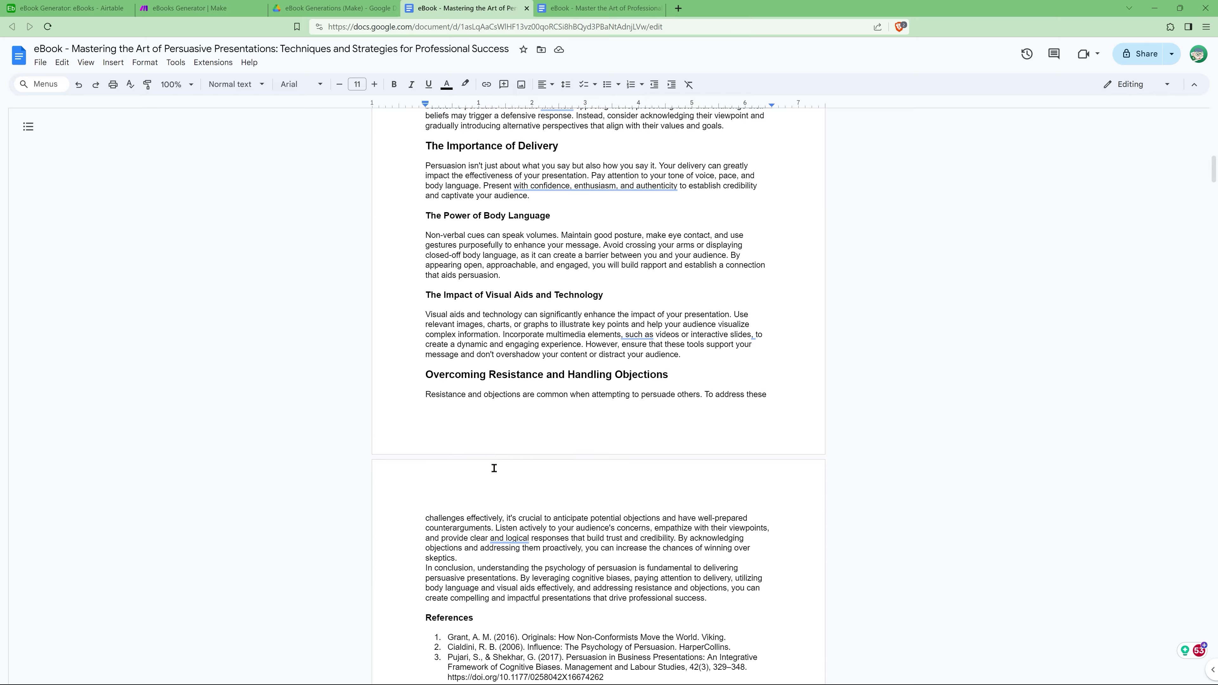
scroll(498, 326, "down", 5)
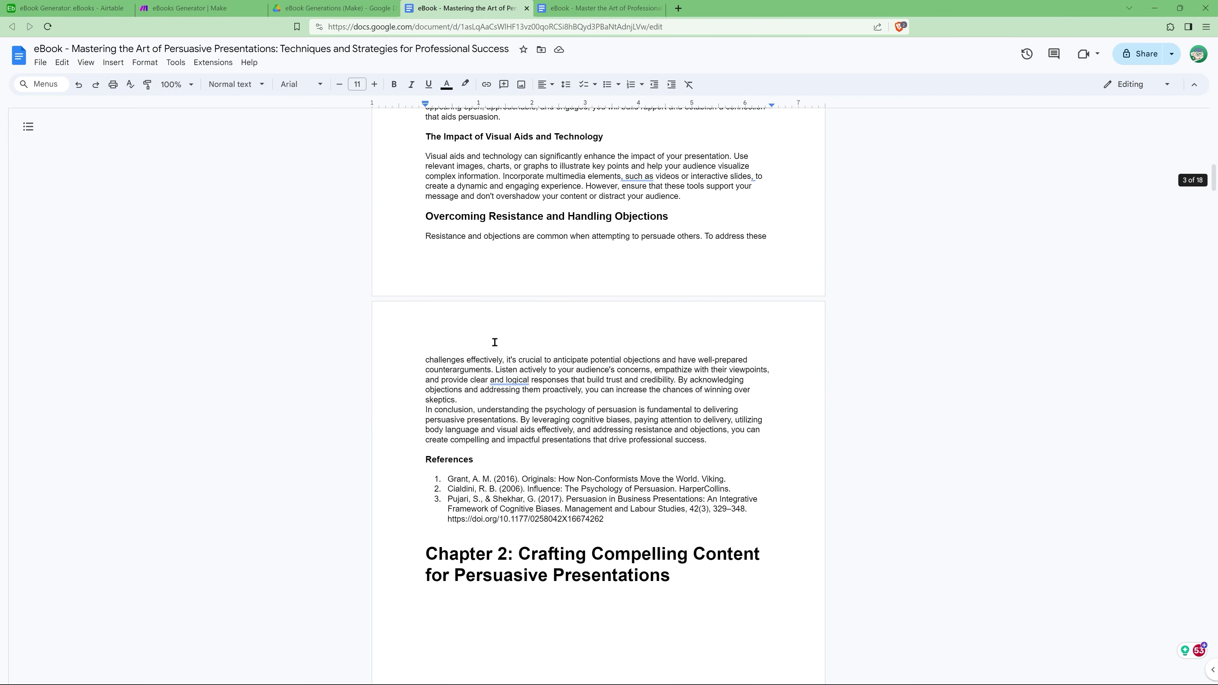
scroll(484, 374, "up", 6)
scroll(479, 392, "up", 7)
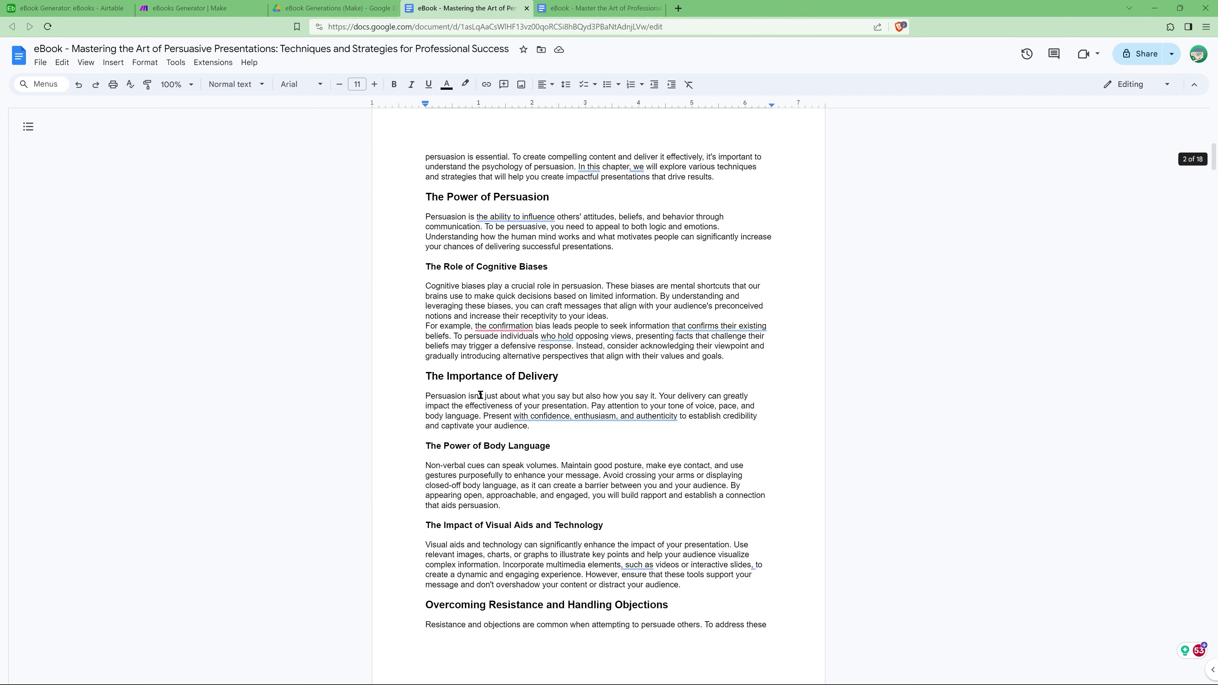
scroll(484, 385, "down", 15)
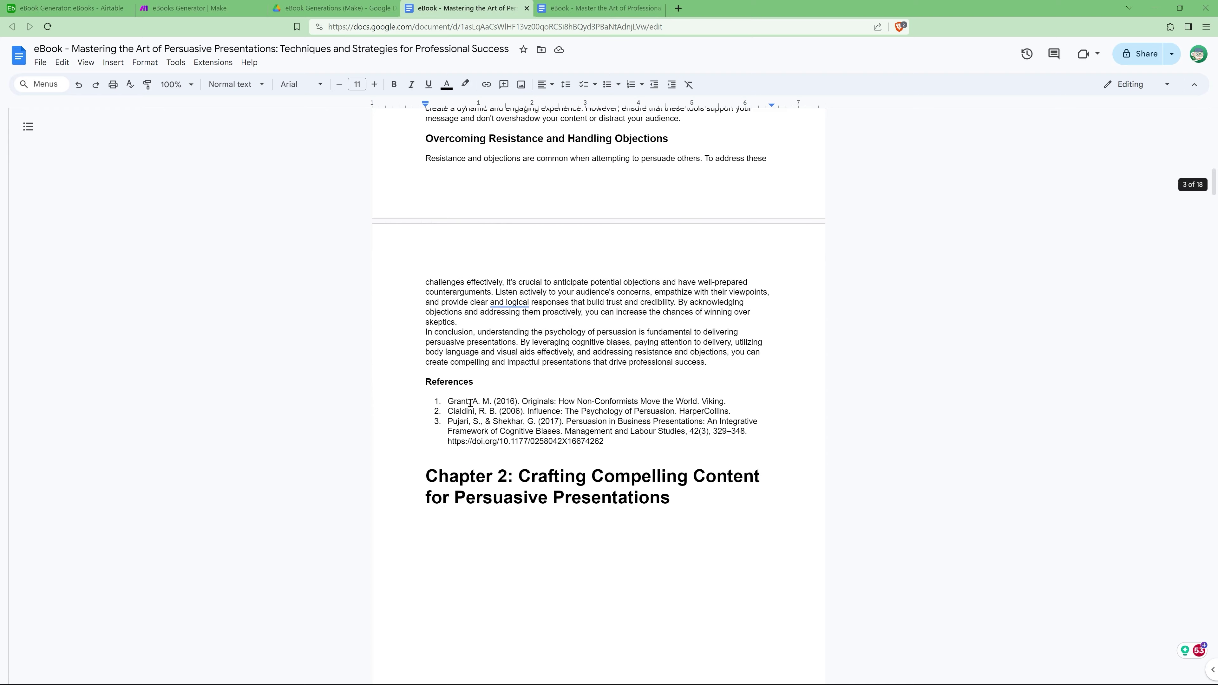
Step: Highlight Chapter 1's reference list for review and look through the remaining chapters' headings, lists and citations
left_click_drag(448, 256, 607, 297)
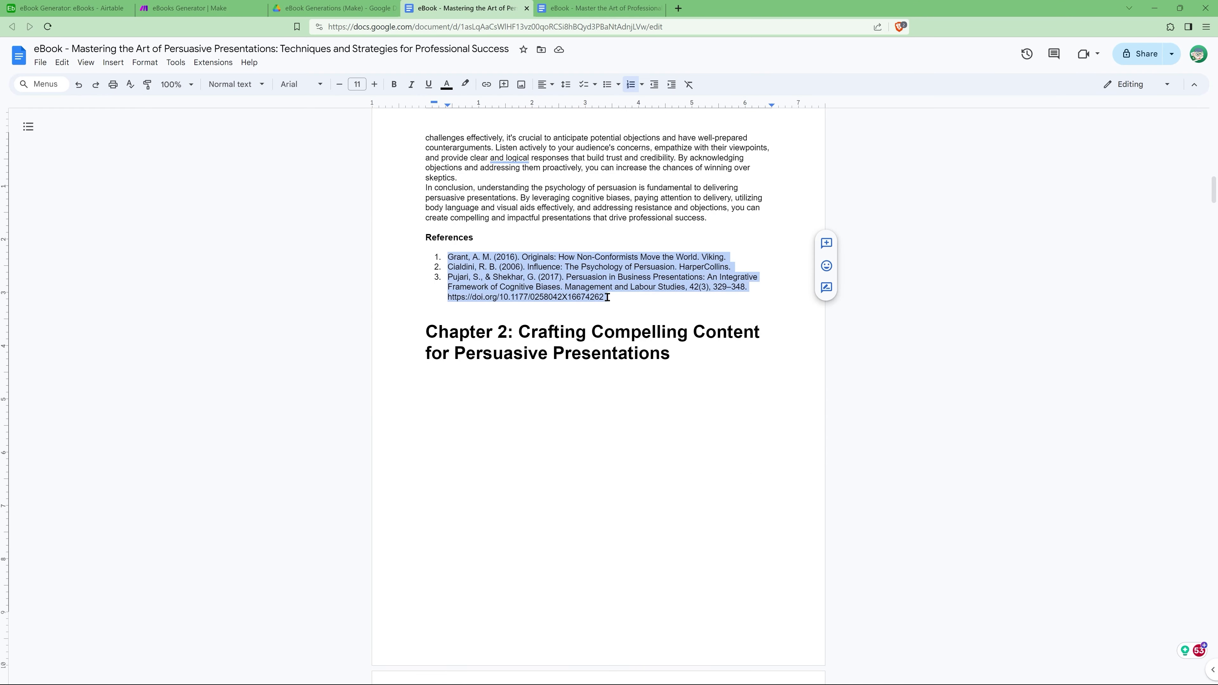
left_click(583, 276)
scroll(585, 563, "down", 20)
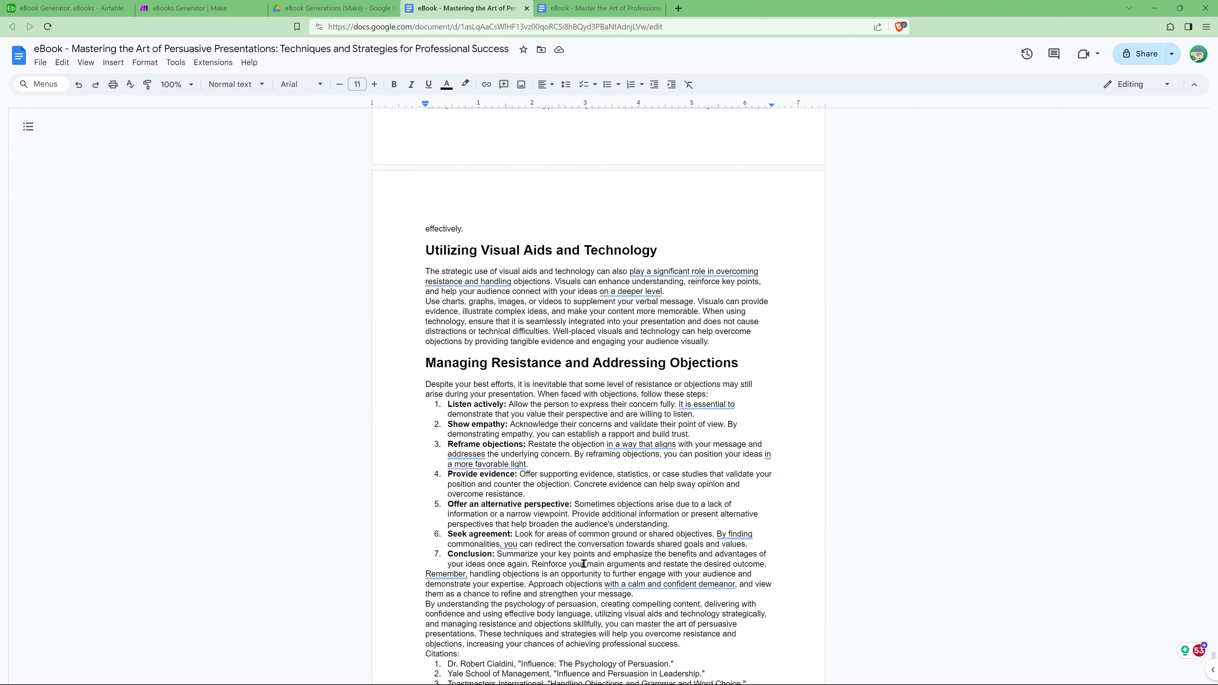
scroll(584, 563, "up", 15)
scroll(584, 563, "up", 10)
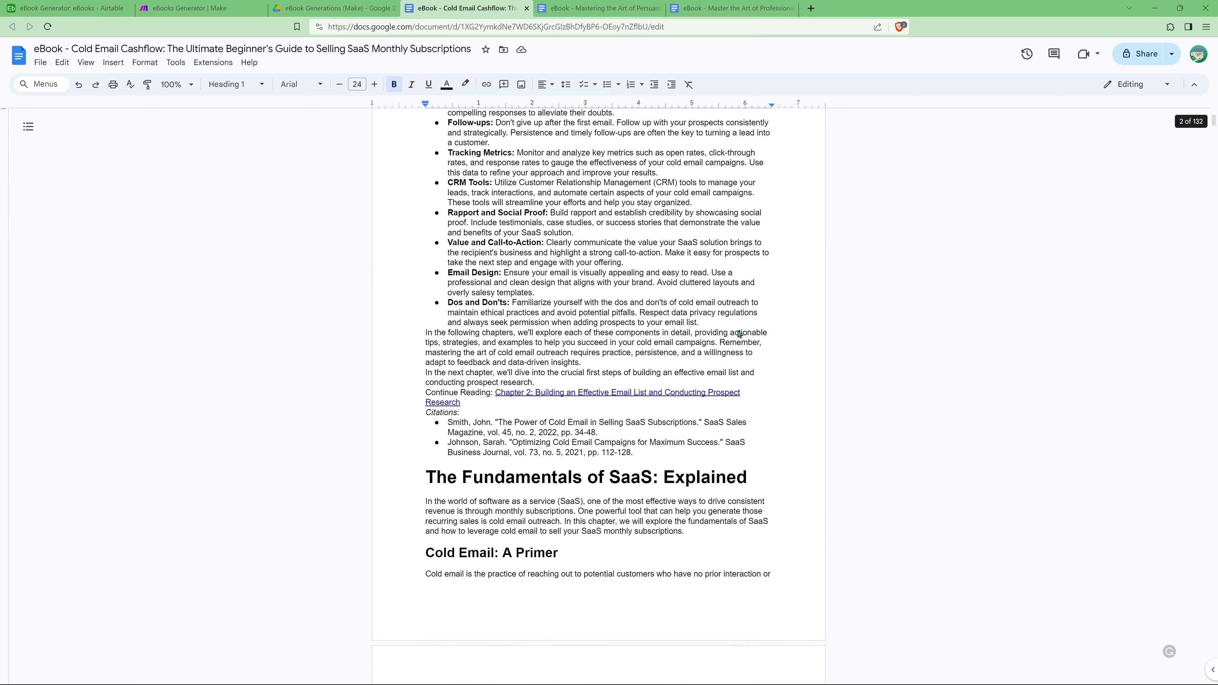
Step: Review the chapter headings and content across the Cold Email Cashflow eBook and return to the eBooks Generator scenario in Make
scroll(733, 340, "down", 9)
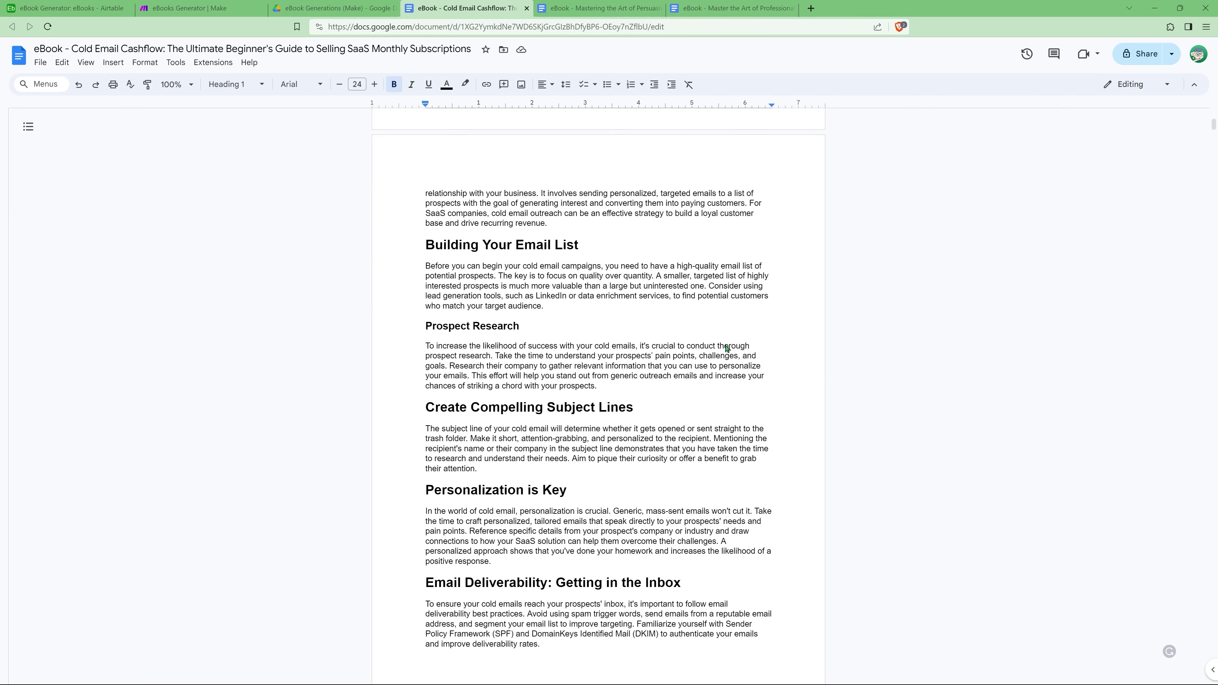
scroll(726, 348, "down", 15)
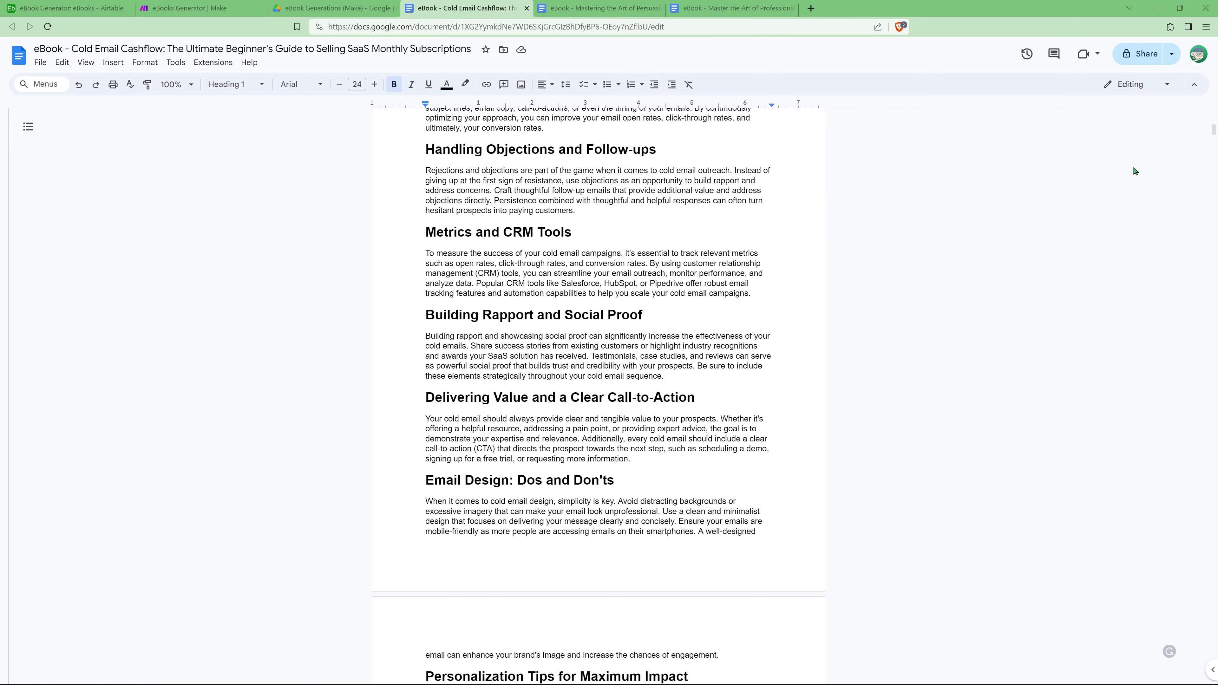
mouse_move(1212, 130)
left_mouse_down()
mouse_move(1196, 496)
mouse_move(1178, 349)
mouse_move(1179, 370)
left_mouse_up()
left_click(603, 446)
scroll(603, 422, "down", 20)
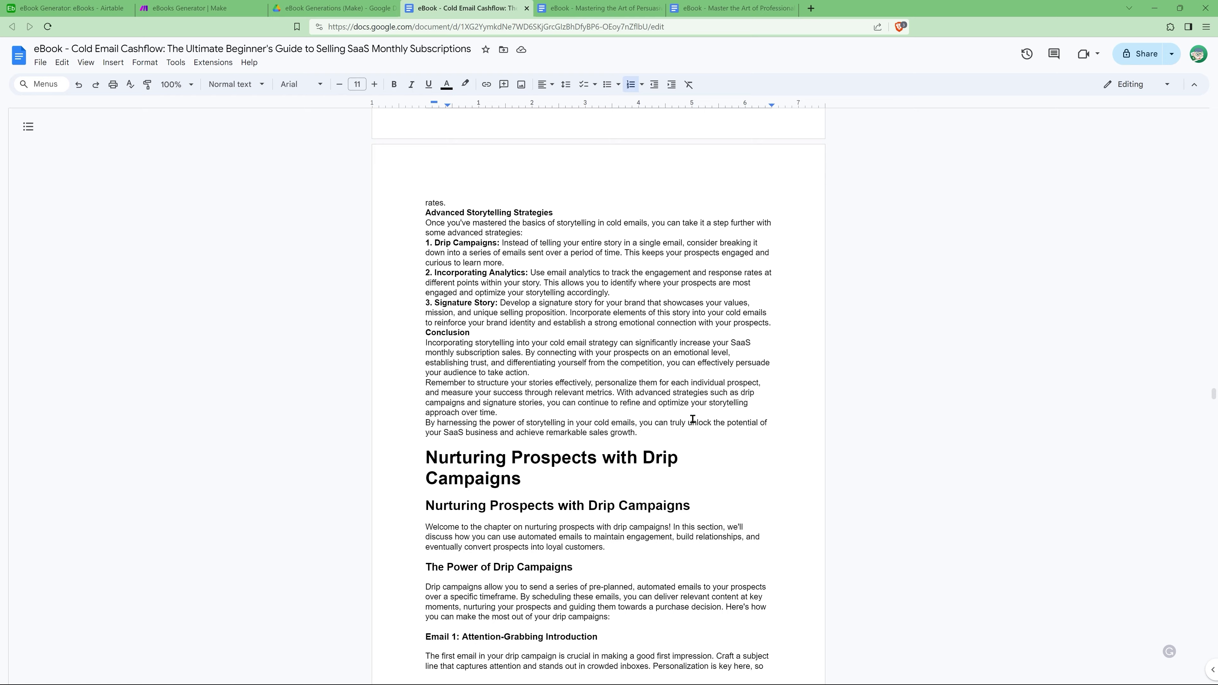
key("ctrl+2")
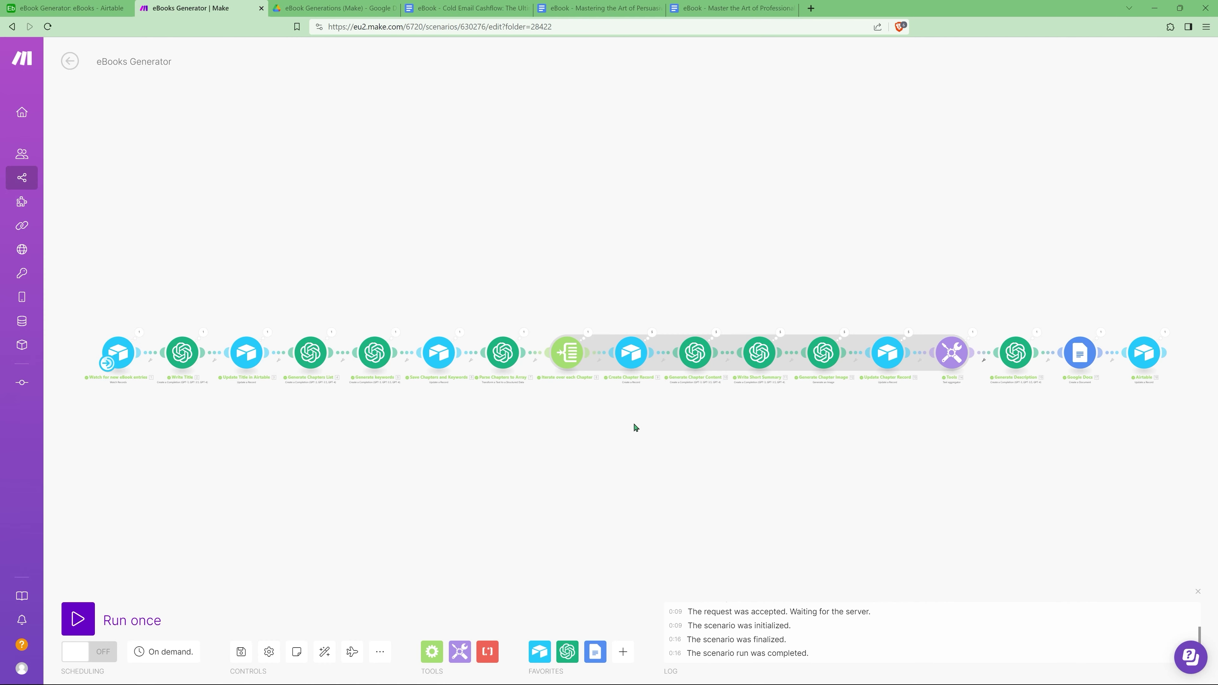